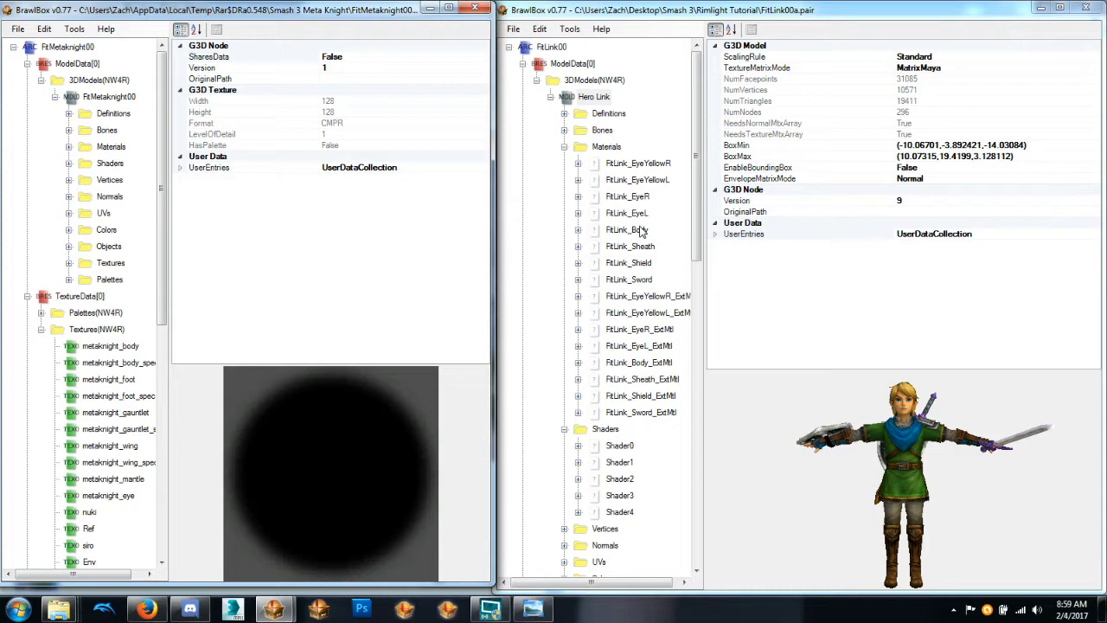
Expand the FitLink_Body material in the Link model and examine its properties and its Edge texture reference.
{"action": "left_click", "coordinate": [577, 230]}
{"action": "left_click", "coordinate": [626, 230]}
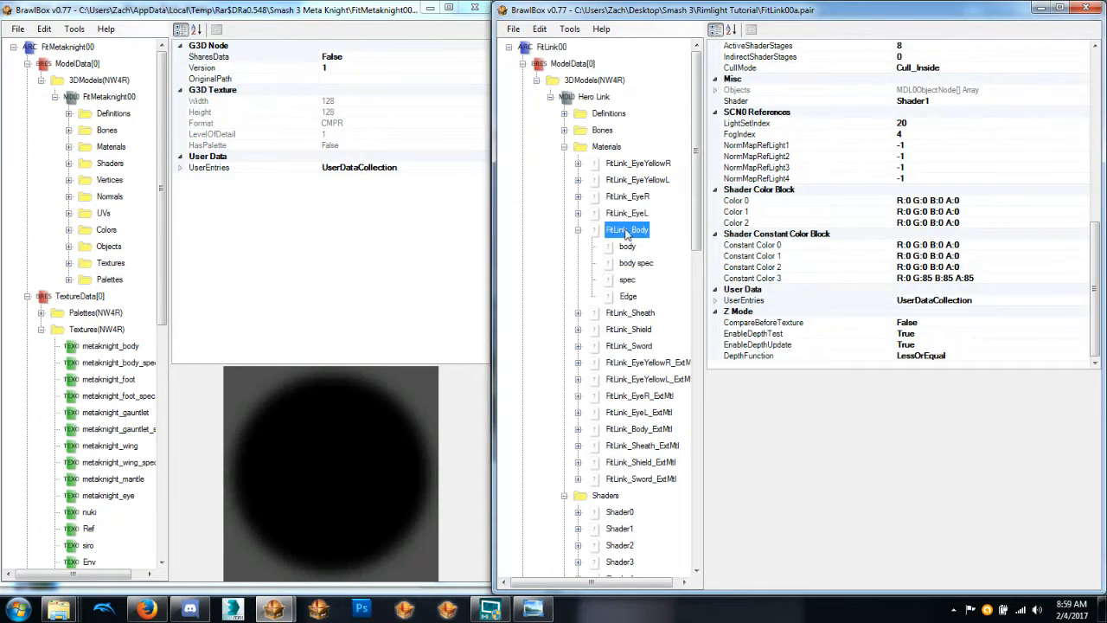
{"action": "scroll", "coordinate": [616, 337], "scroll_direction": "down", "scroll_amount": 4}
{"action": "left_click", "coordinate": [616, 318]}
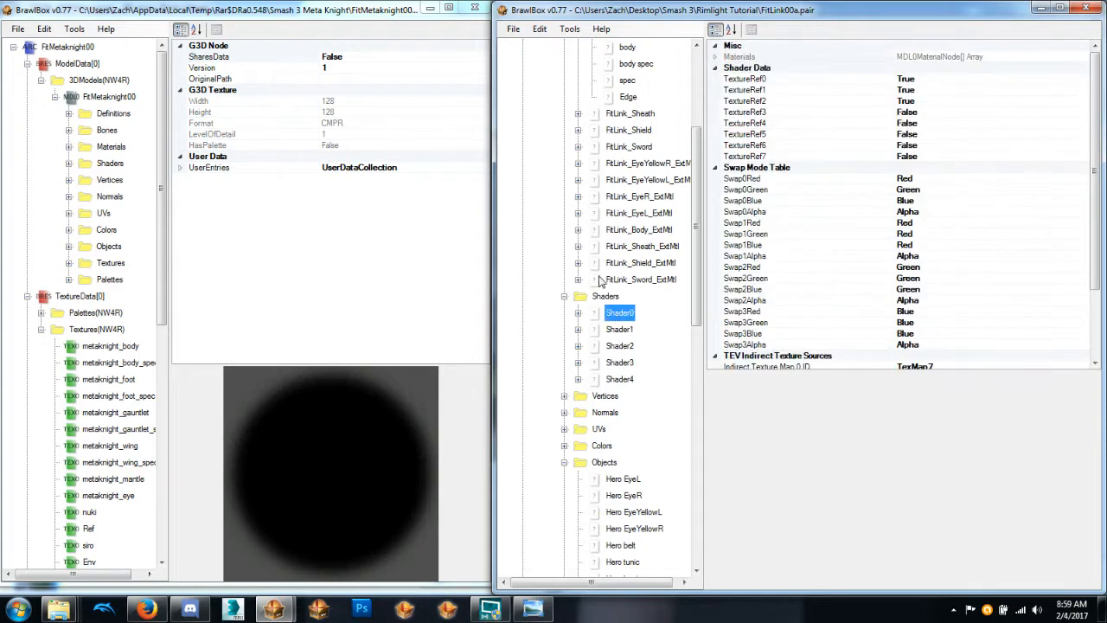
{"action": "scroll", "coordinate": [626, 327], "scroll_direction": "up", "scroll_amount": 3}
{"action": "left_click", "coordinate": [628, 181]}
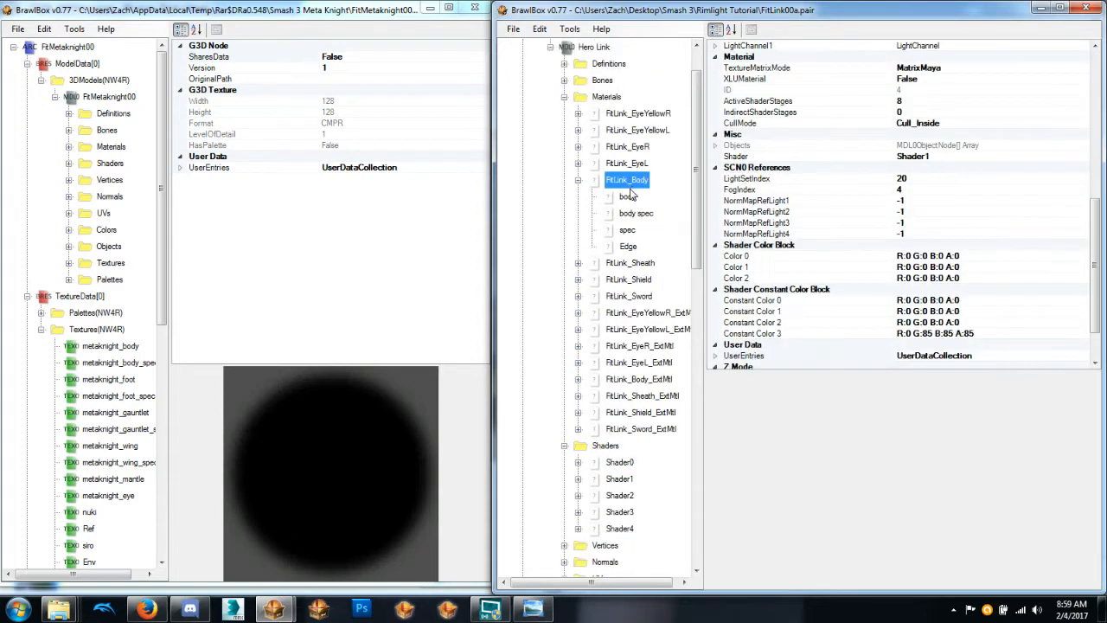
{"action": "left_click", "coordinate": [627, 247]}
Expand Shader0 of the Link model and examine its stages from Stage0 to Stage5, then collapse it.
{"action": "scroll", "coordinate": [626, 259], "scroll_direction": "down", "scroll_amount": 3}
{"action": "left_click", "coordinate": [578, 313]}
{"action": "left_click", "coordinate": [631, 329]}
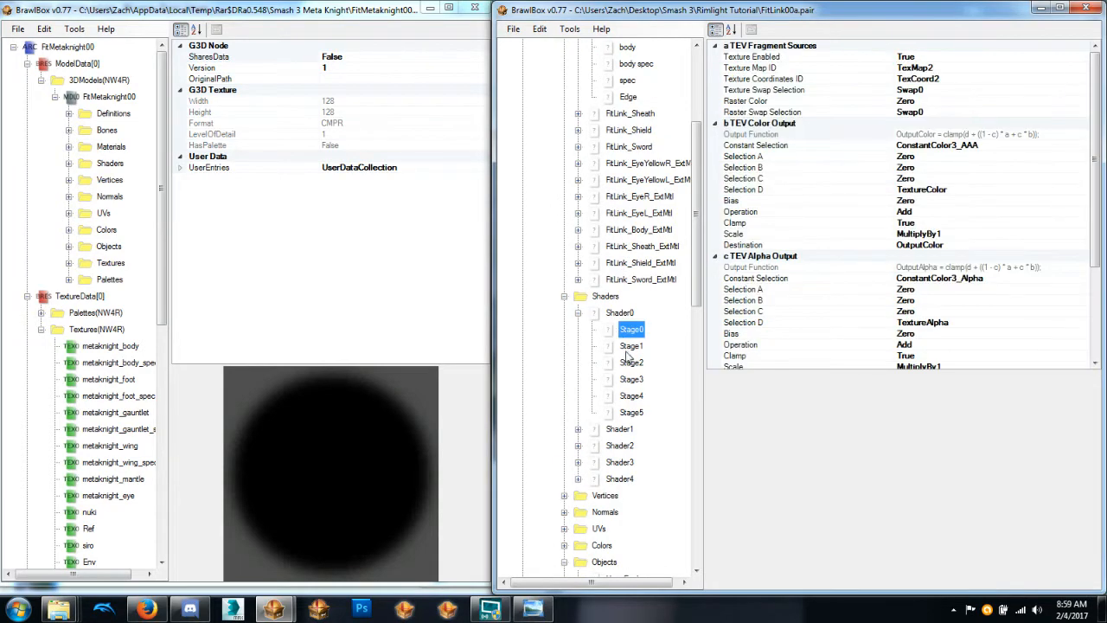
{"action": "key", "text": "Down"}
{"action": "key", "text": "Down"}
{"action": "key", "text": "Down"}
{"action": "key", "text": "Down"}
{"action": "key", "text": "Down"}
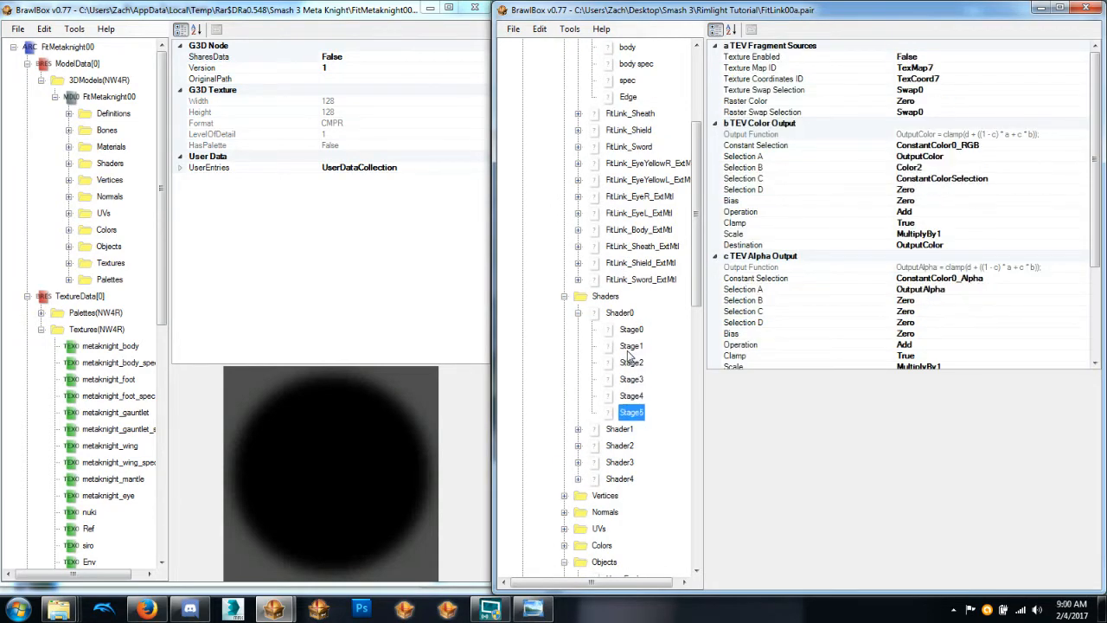
{"action": "key", "text": "Up"}
{"action": "key", "text": "Up"}
{"action": "key", "text": "Up"}
{"action": "key", "text": "Up"}
{"action": "key", "text": "Up"}
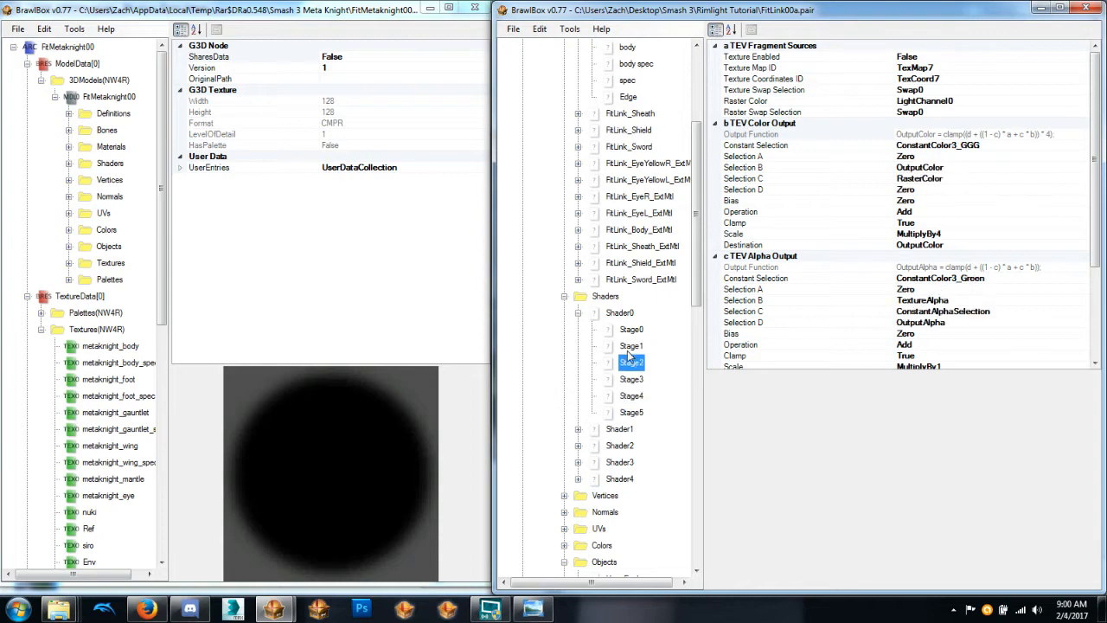
{"action": "key", "text": "Left"}
{"action": "key", "text": "Left"}
Expand Shader1 of the Link model, examine the settings of its stages, and collapse it.
{"action": "key", "text": "Down"}
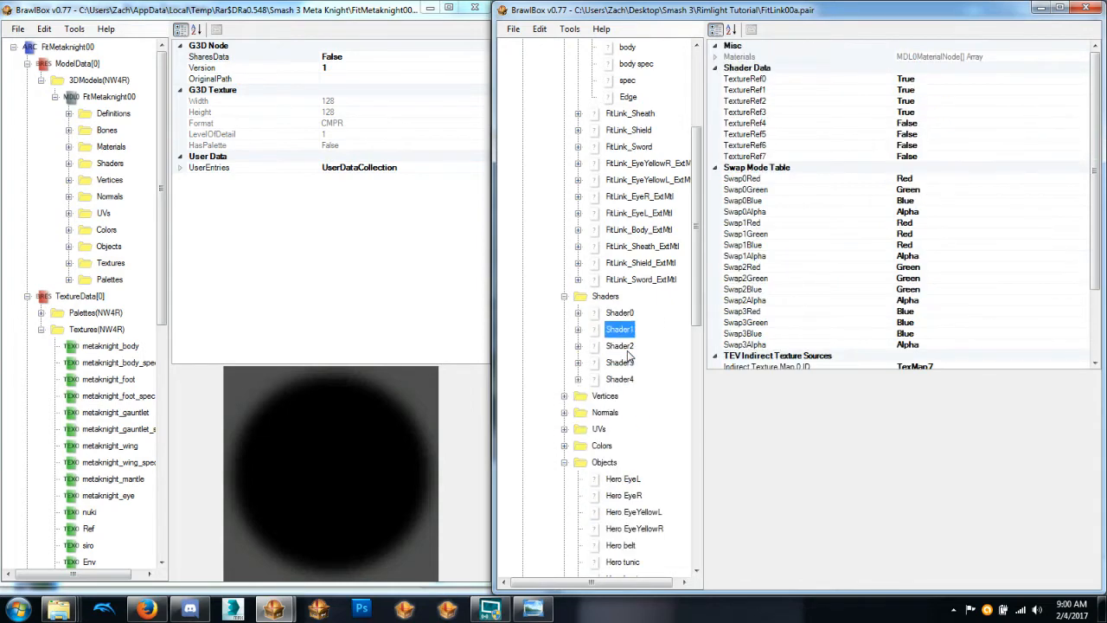
{"action": "key", "text": "Right"}
{"action": "key", "text": "Down"}
{"action": "key", "text": "Down"}
{"action": "key", "text": "Down"}
{"action": "key", "text": "Down"}
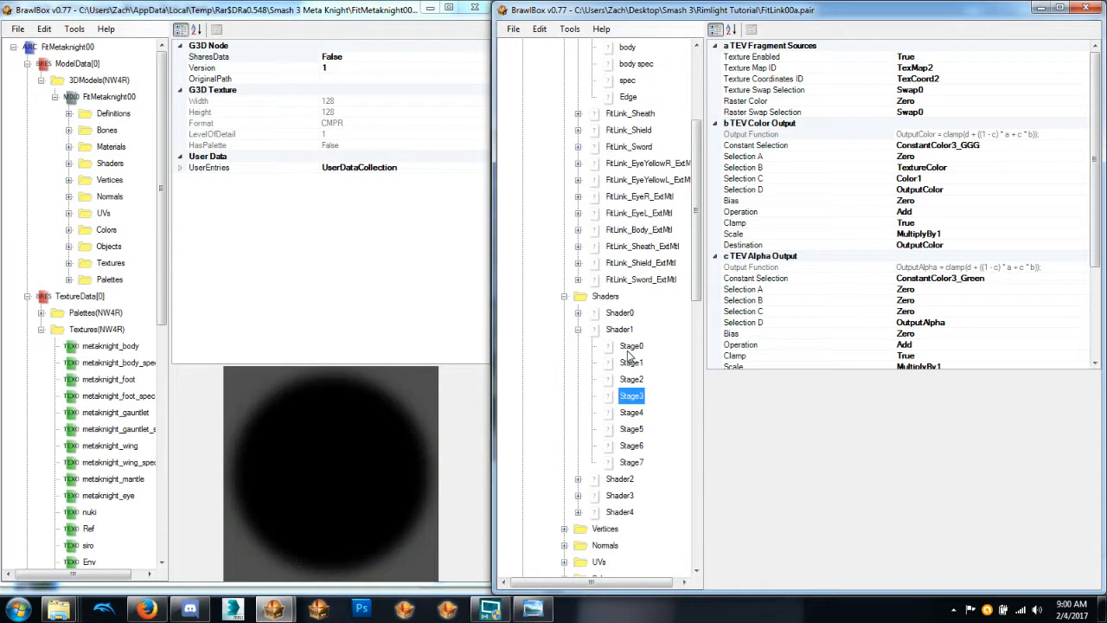
{"action": "key", "text": "Down"}
{"action": "key", "text": "Down"}
{"action": "key", "text": "Down"}
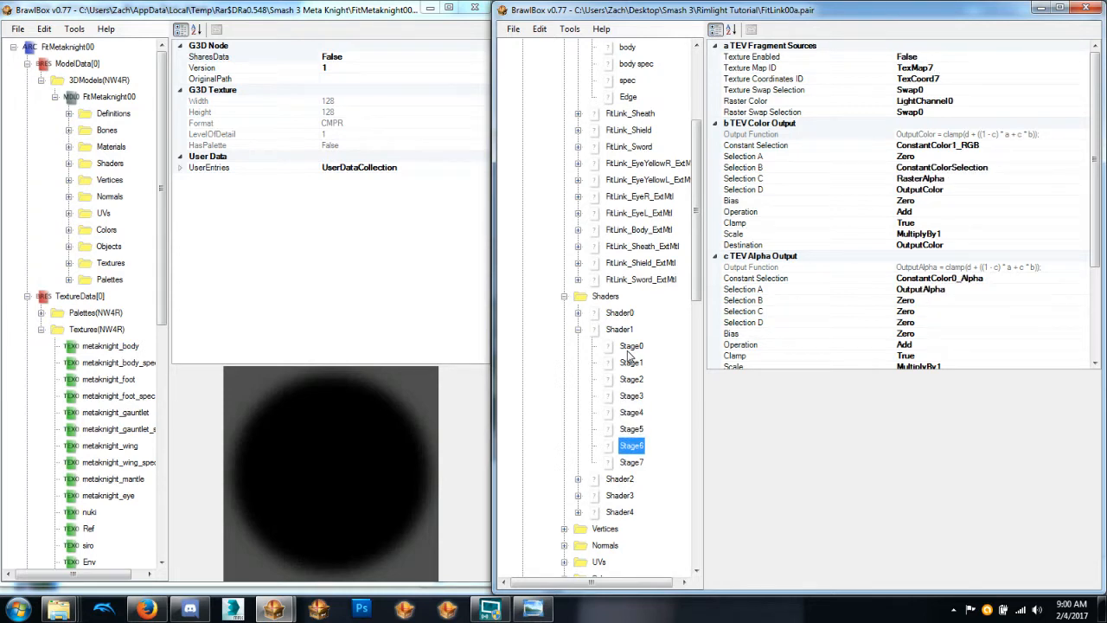
{"action": "key", "text": "Up"}
{"action": "key", "text": "Up"}
{"action": "key", "text": "Up"}
{"action": "key", "text": "Up"}
{"action": "key", "text": "Up"}
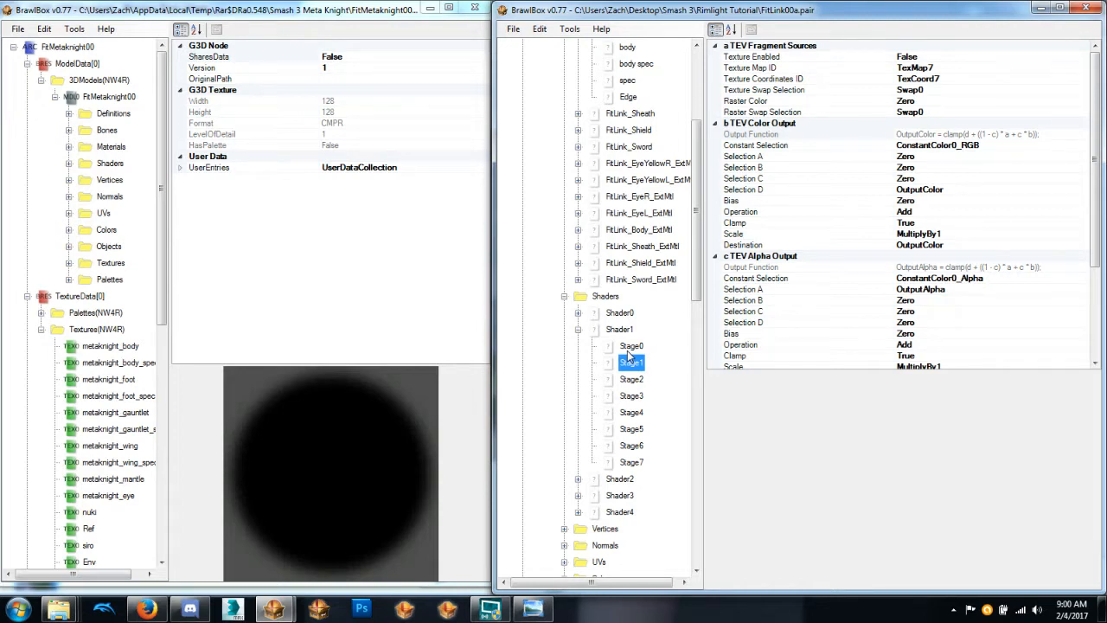
{"action": "key", "text": "Up"}
{"action": "key", "text": "Up"}
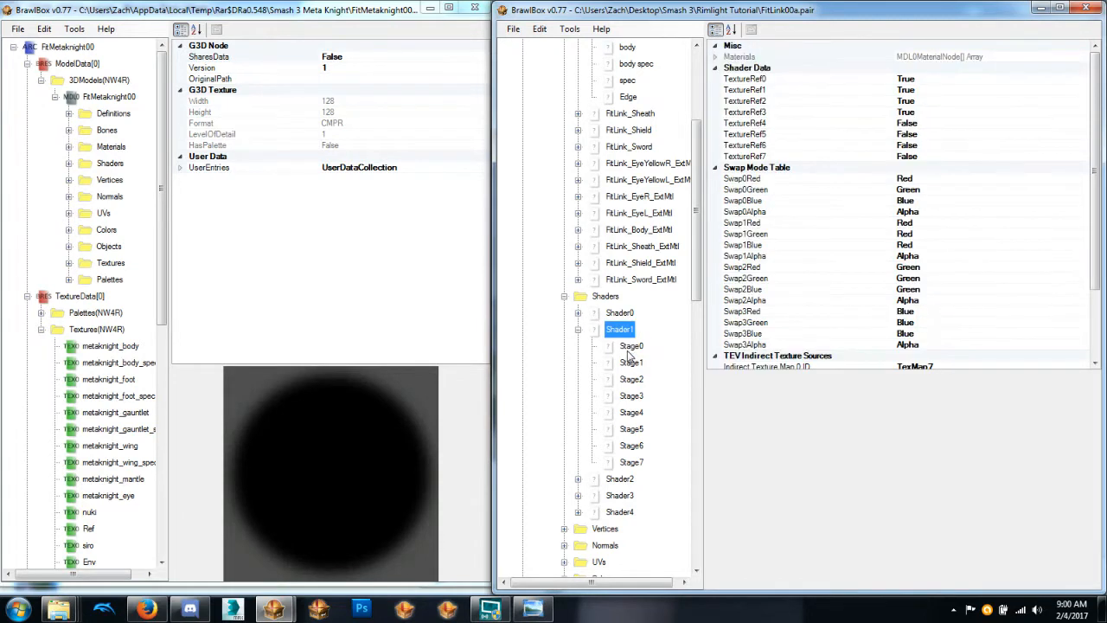
{"action": "key", "text": "Left"}
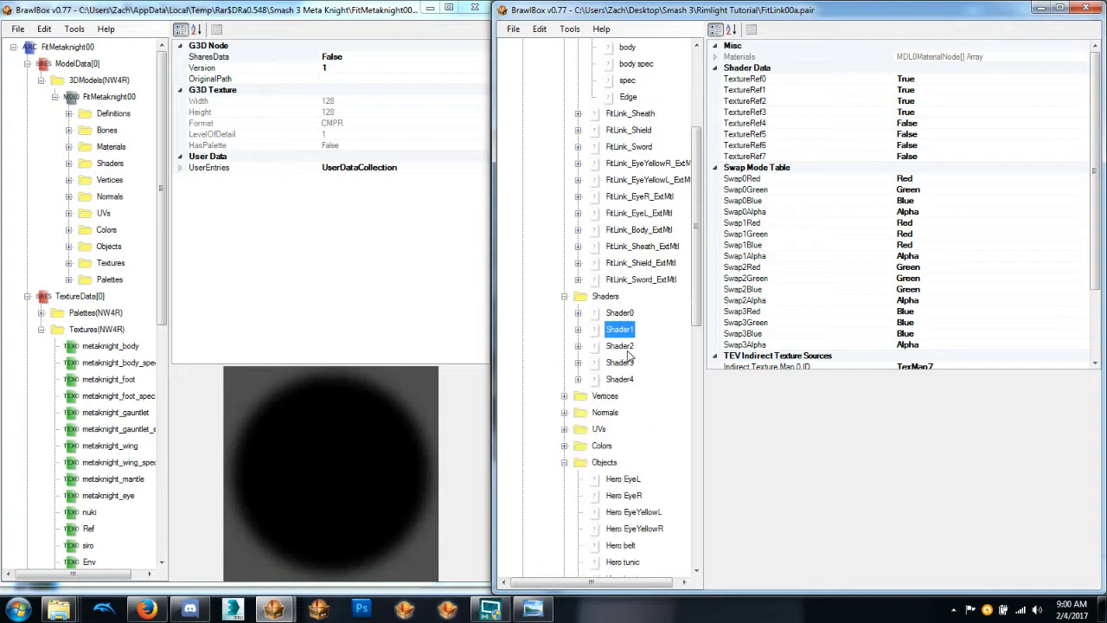
Expand the Meta Knight model's materials and shaders and inspect the armor material's metaknight_body and metaknight_body_spec textures.
{"action": "left_click", "coordinate": [68, 146]}
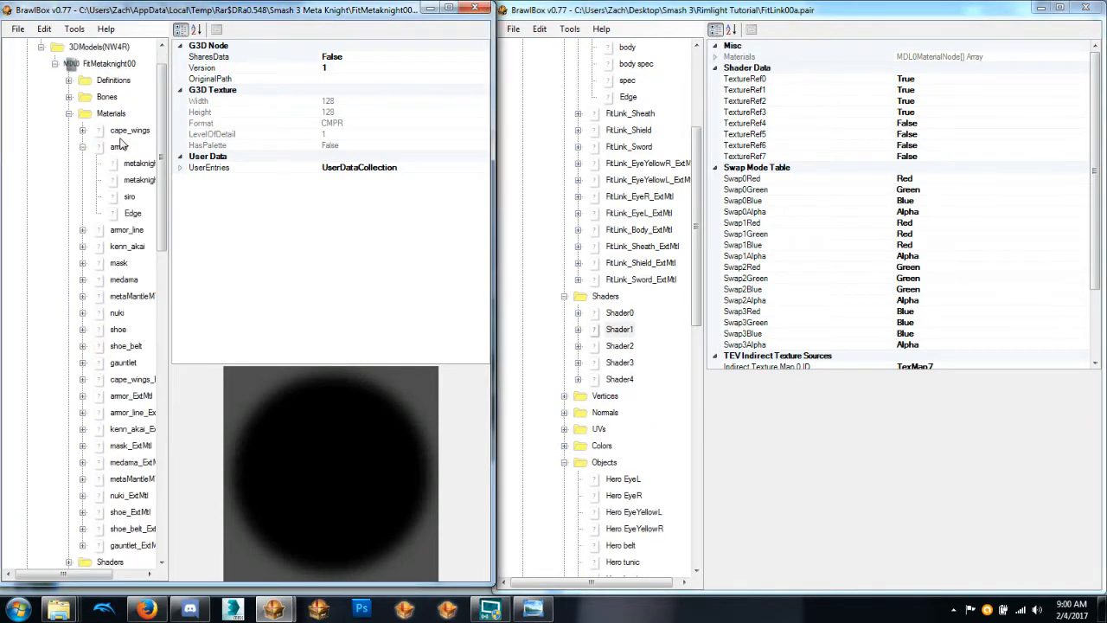
{"action": "left_click", "coordinate": [69, 563]}
{"action": "left_click_drag", "start_coordinate": [85, 575], "coordinate": [107, 575]}
{"action": "scroll", "coordinate": [104, 411], "scroll_direction": "up", "scroll_amount": 2}
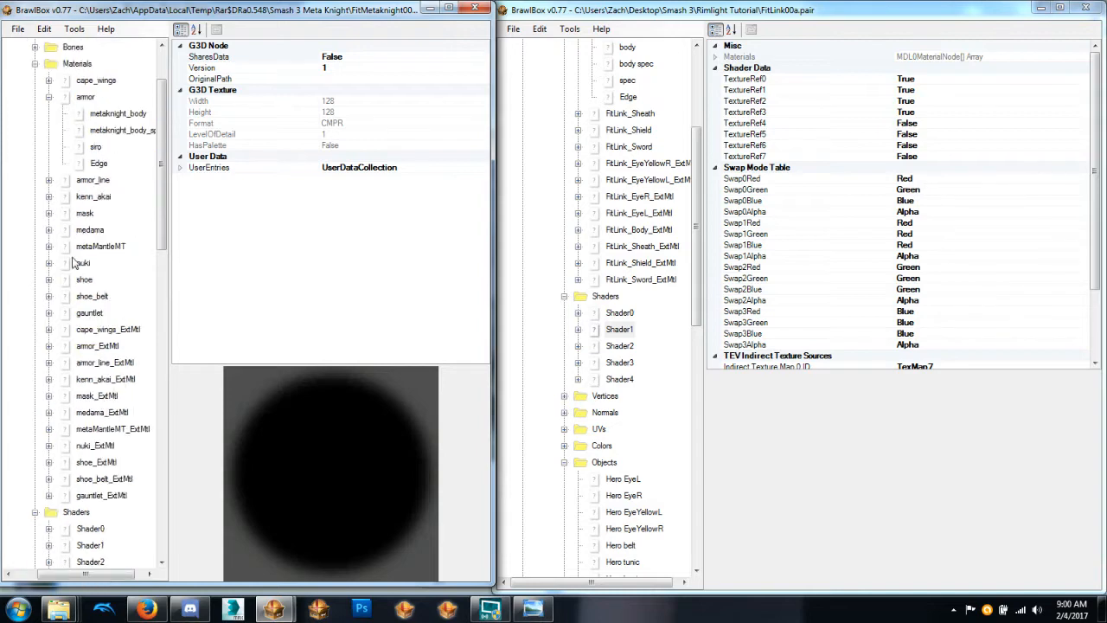
{"action": "left_click", "coordinate": [98, 116]}
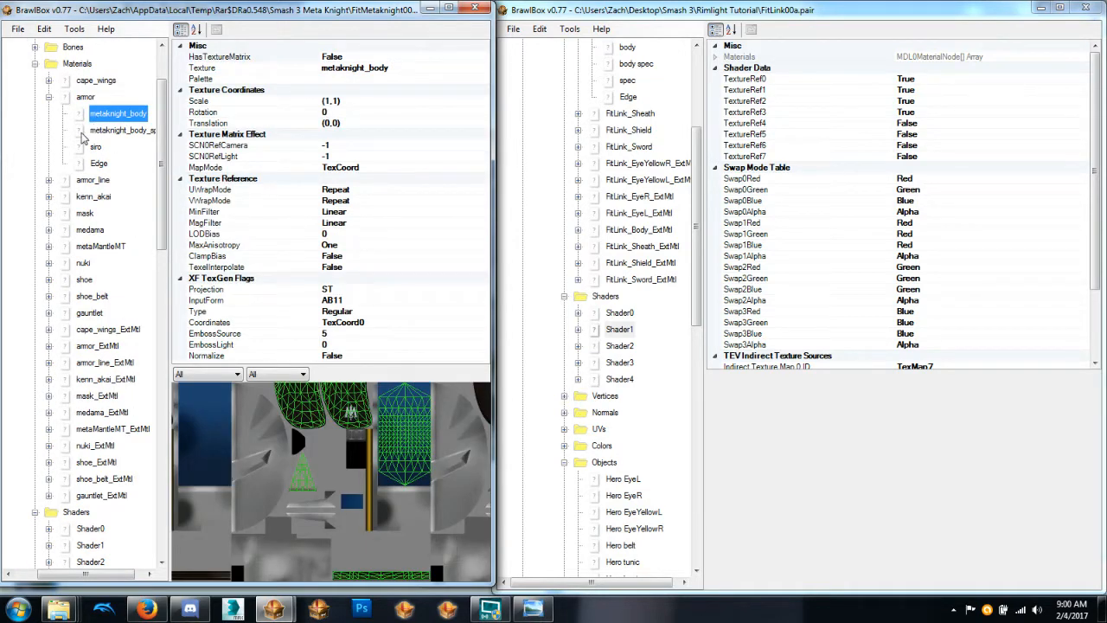
{"action": "left_click", "coordinate": [97, 132]}
{"action": "scroll", "coordinate": [87, 277], "scroll_direction": "up", "scroll_amount": 1}
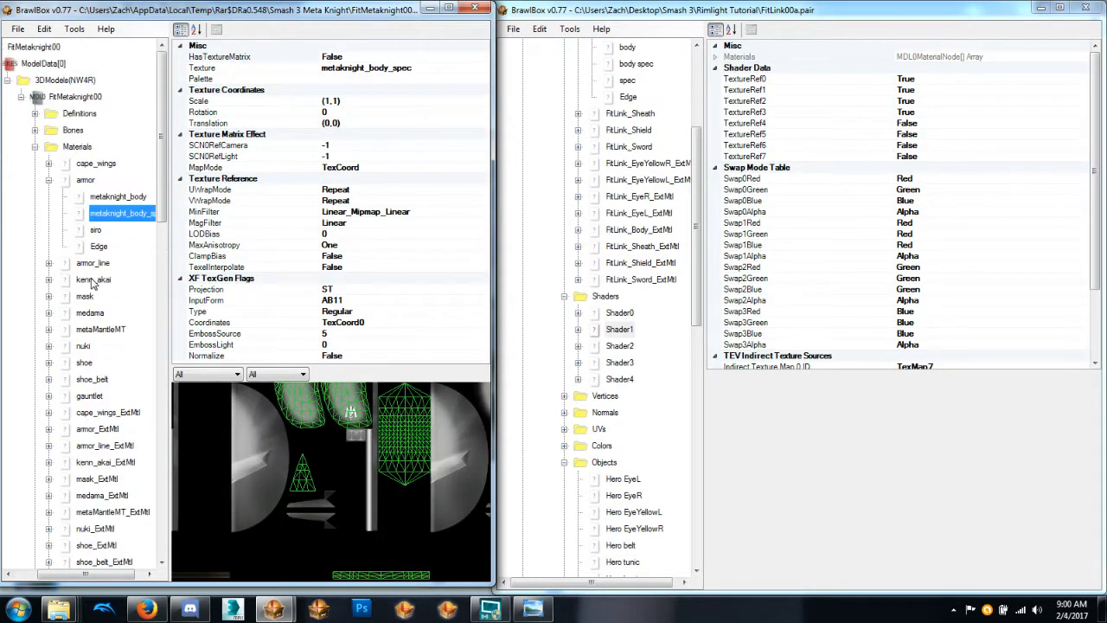
{"action": "scroll", "coordinate": [90, 282], "scroll_direction": "down", "scroll_amount": 2}
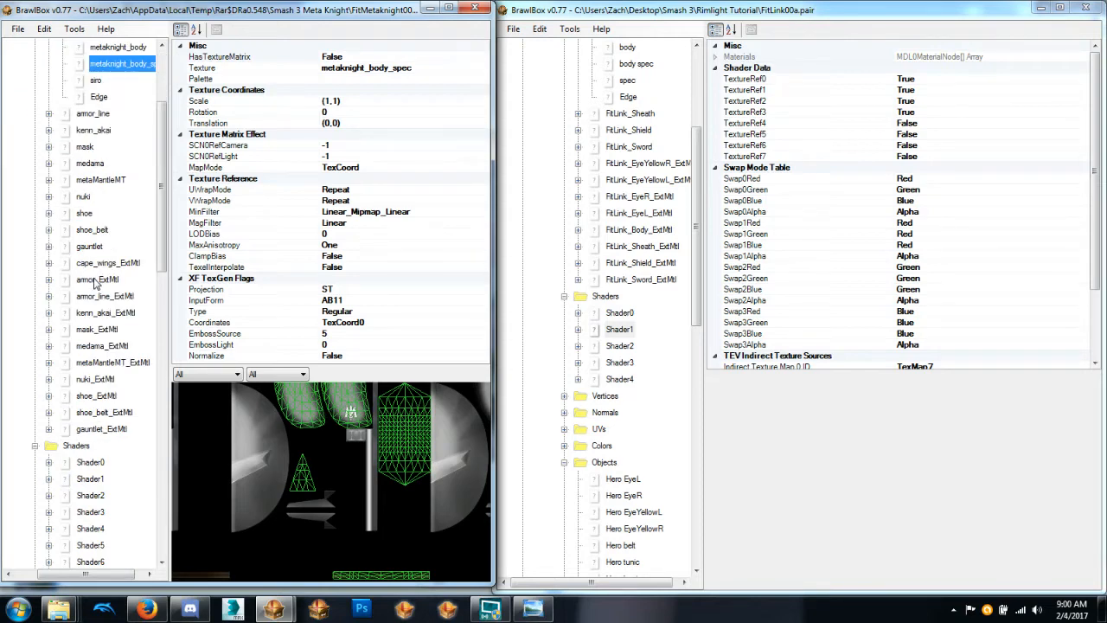
{"action": "scroll", "coordinate": [102, 279], "scroll_direction": "up", "scroll_amount": 2}
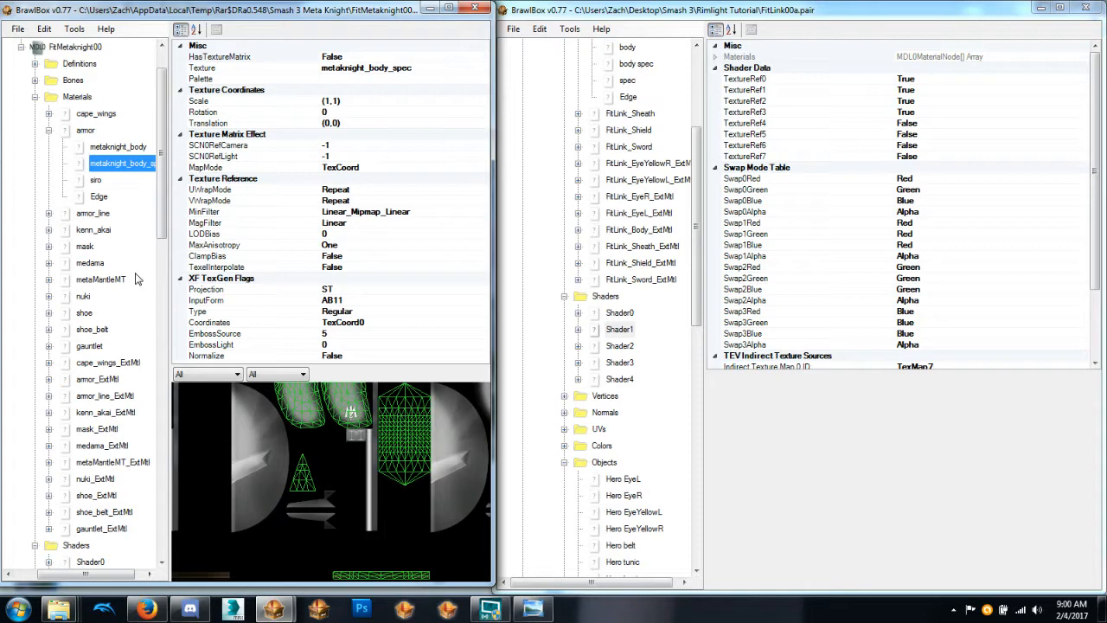
Check which shader the Meta Knight materials use, from armor_line through medama, metaMantleMT, shoe and shoe_belt to gauntlet.
{"action": "left_click", "coordinate": [99, 216]}
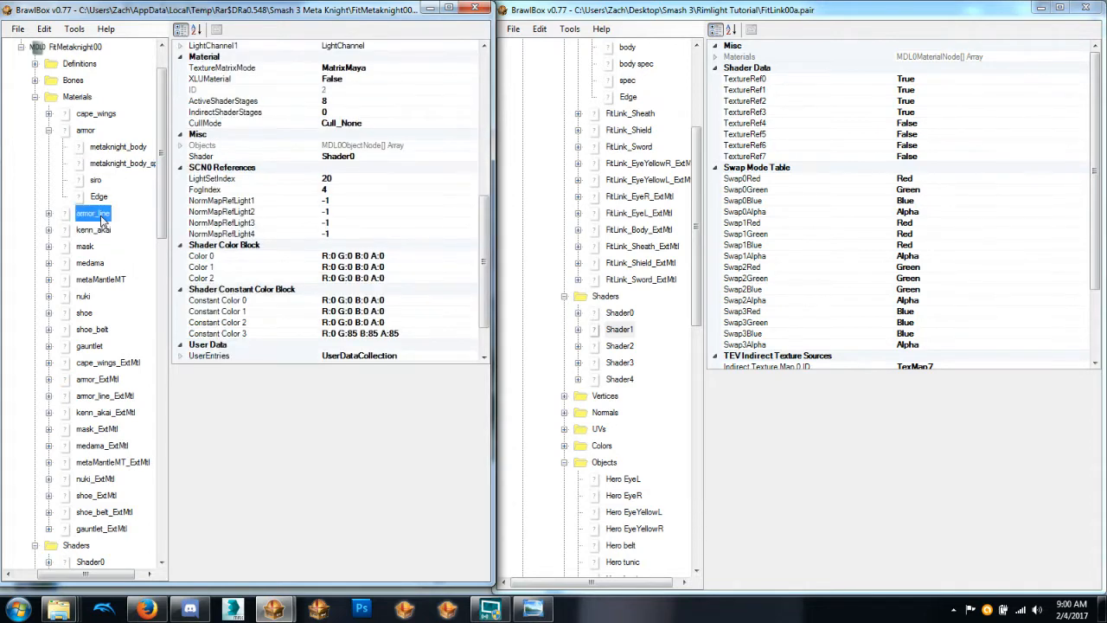
{"action": "left_click", "coordinate": [91, 264]}
{"action": "left_click", "coordinate": [96, 280]}
{"action": "left_click", "coordinate": [84, 313]}
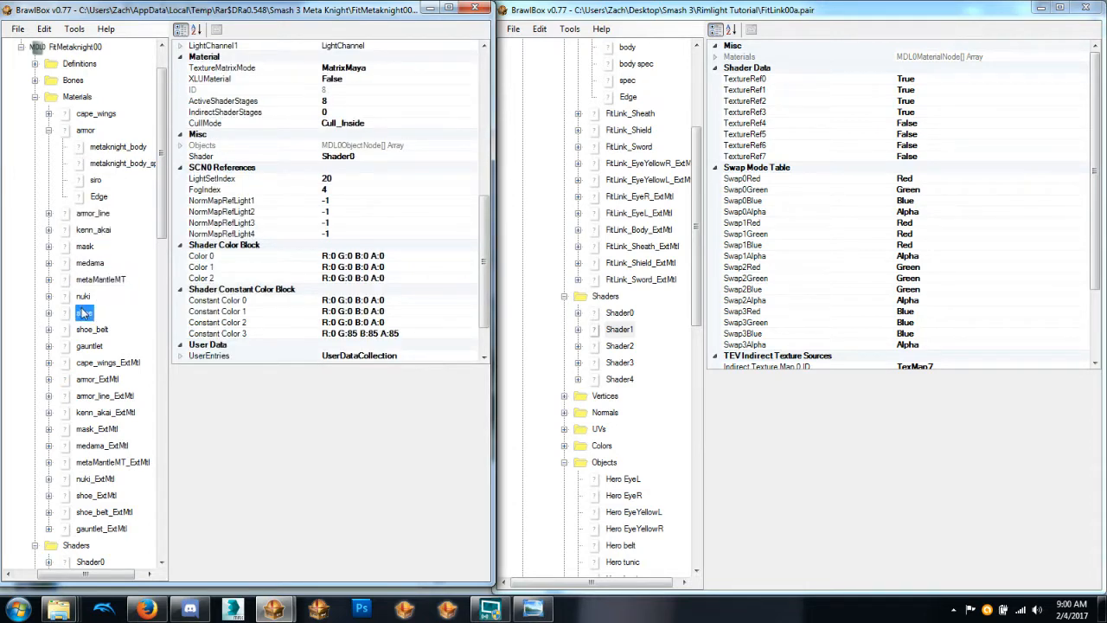
{"action": "left_click", "coordinate": [89, 331]}
{"action": "left_click", "coordinate": [90, 346]}
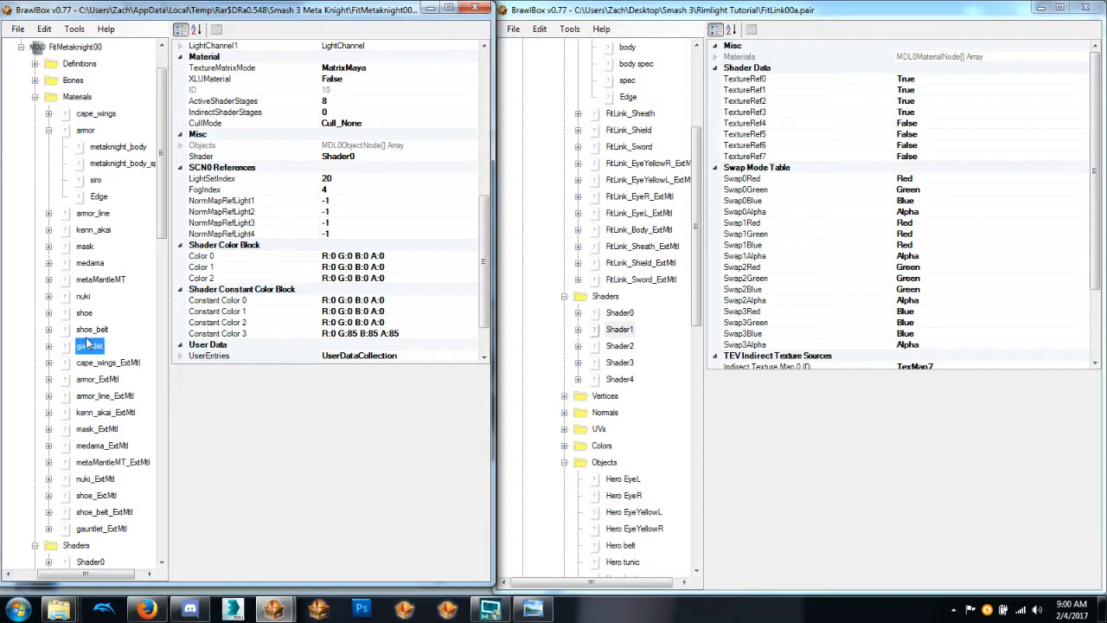
Preview the FitMetaknight00 model and inspect the shoulder armor and gauntlet up close.
{"action": "left_click", "coordinate": [77, 47]}
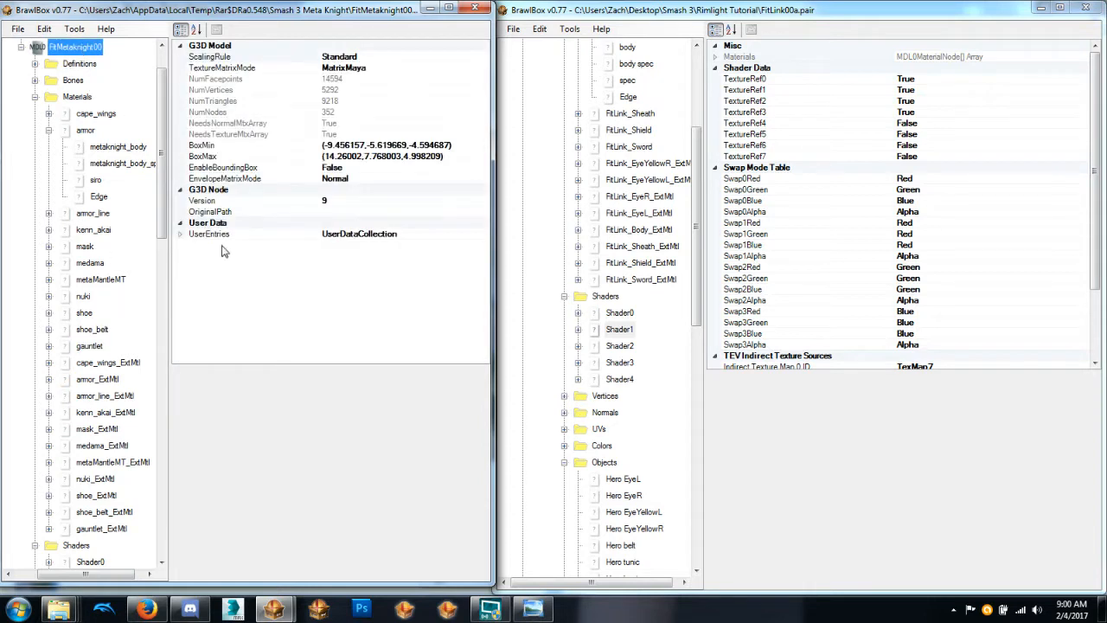
{"action": "left_click", "coordinate": [369, 494]}
{"action": "scroll", "coordinate": [367, 498], "scroll_direction": "up", "scroll_amount": 10}
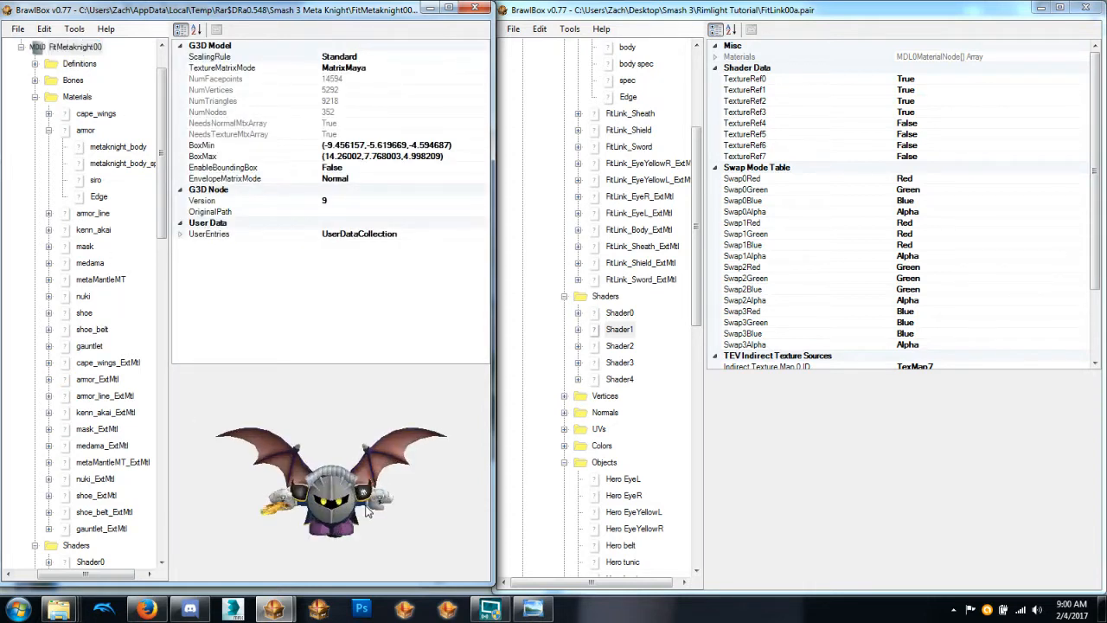
{"action": "right_click_drag", "start_coordinate": [366, 504], "coordinate": [331, 503]}
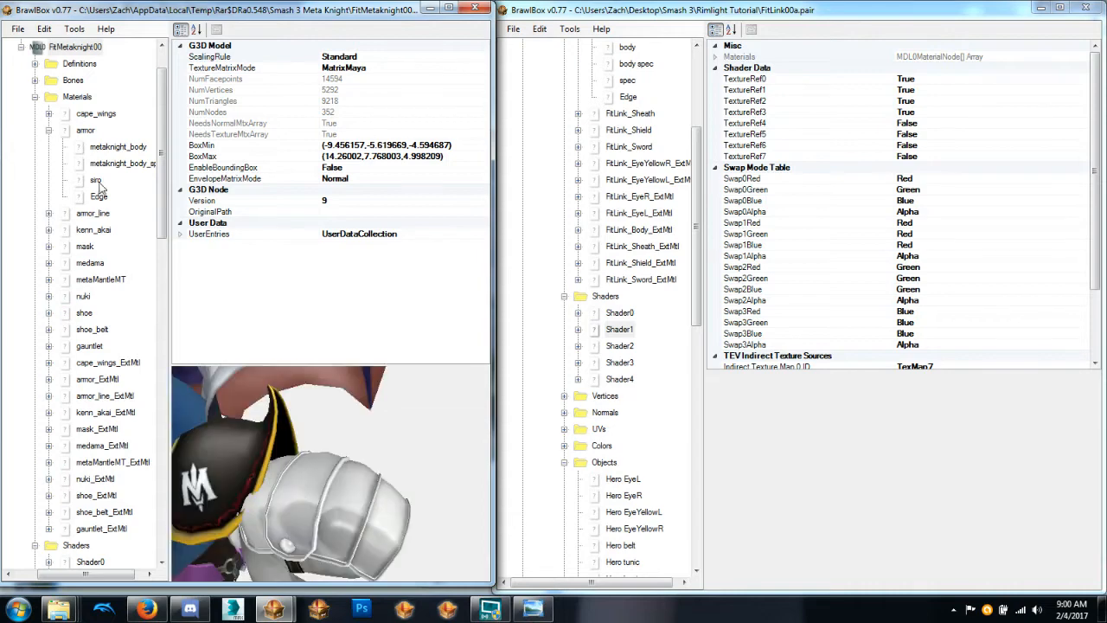
Collapse the armor material and compare the armor_line material with Shader0 and Shader1 of the Meta Knight model.
{"action": "scroll", "coordinate": [156, 186], "scroll_direction": "down", "scroll_amount": 2}
{"action": "scroll", "coordinate": [154, 147], "scroll_direction": "up", "scroll_amount": 1}
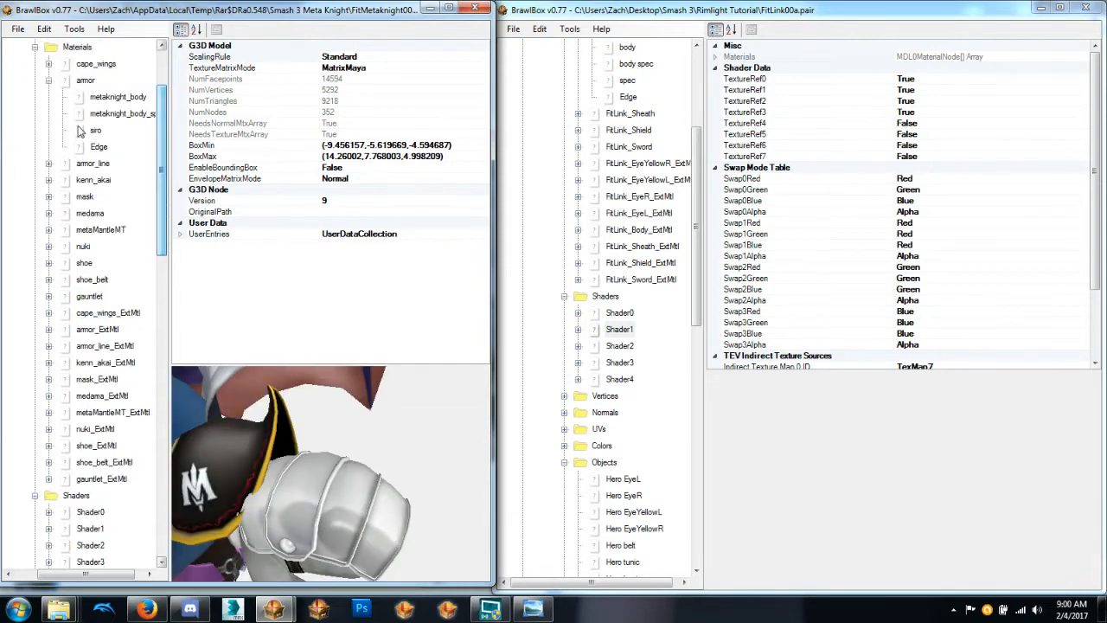
{"action": "scroll", "coordinate": [147, 102], "scroll_direction": "up", "scroll_amount": 1}
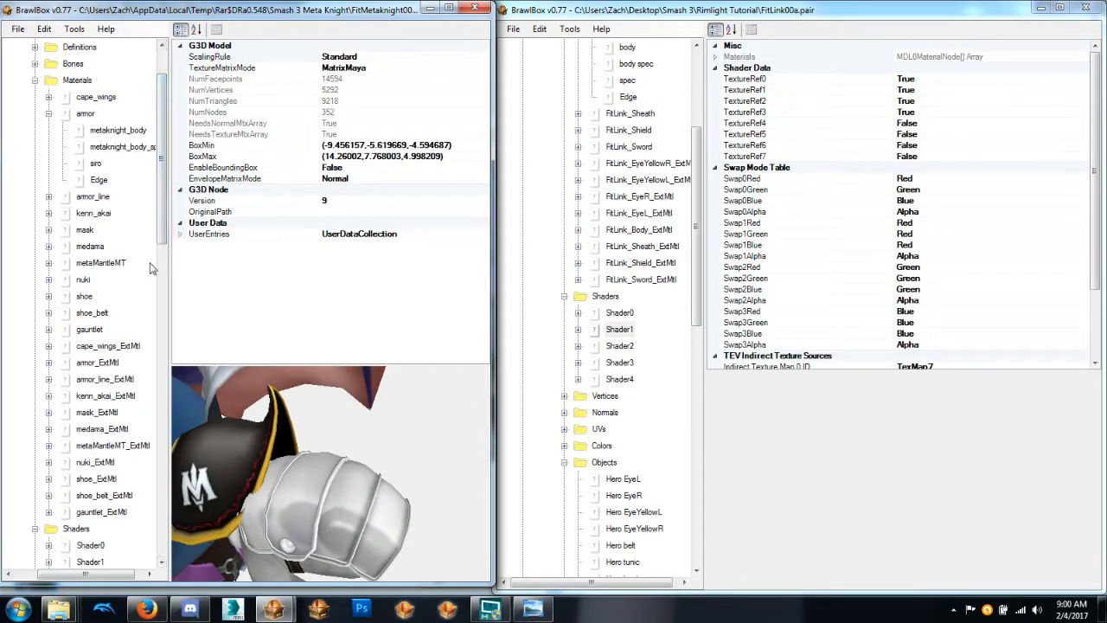
{"action": "left_click", "coordinate": [48, 113]}
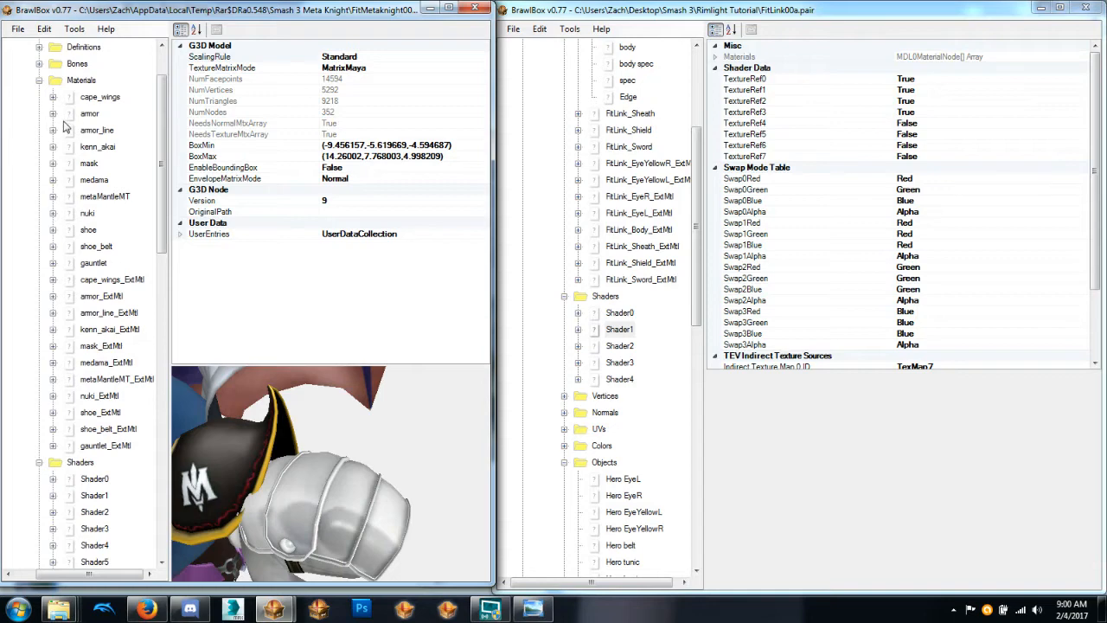
{"action": "left_click", "coordinate": [68, 130]}
{"action": "left_click", "coordinate": [94, 478]}
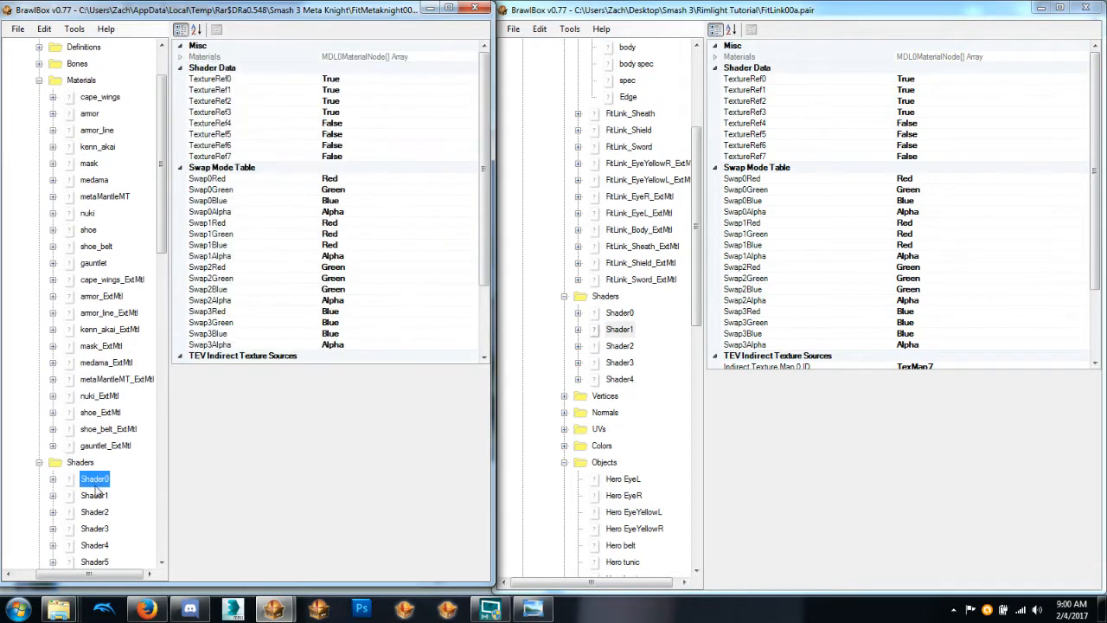
{"action": "left_click", "coordinate": [98, 130]}
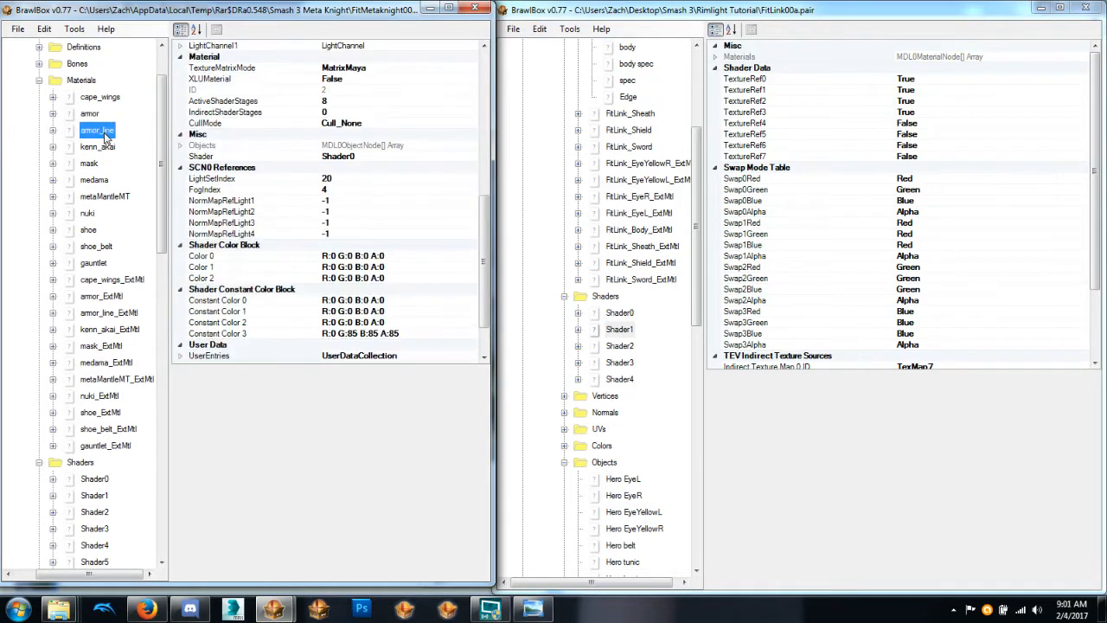
{"action": "left_click", "coordinate": [93, 496]}
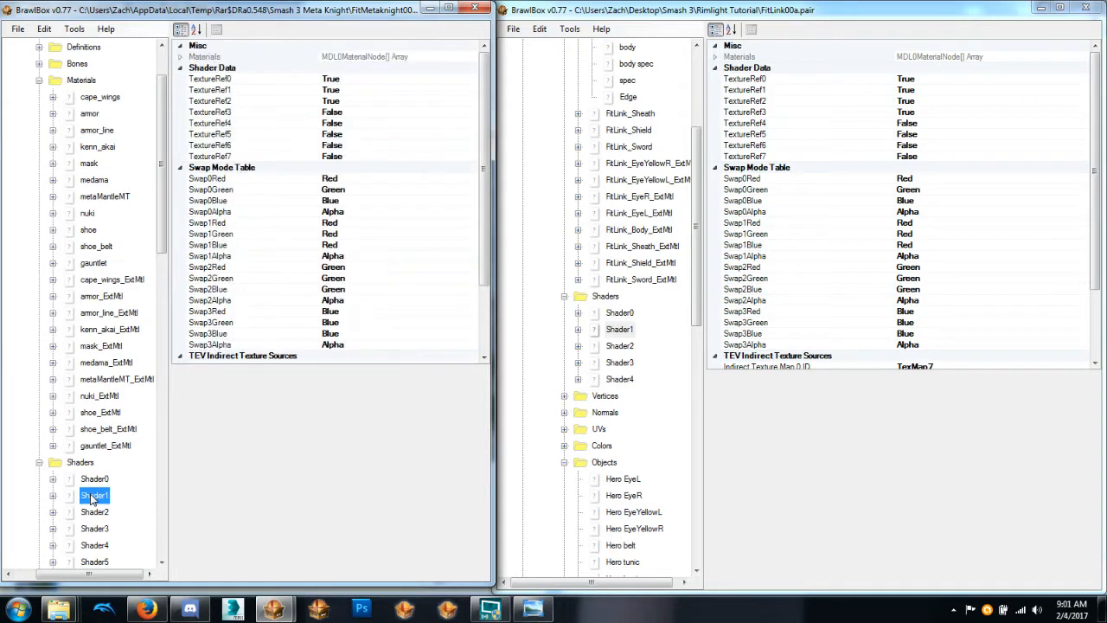
{"action": "left_click", "coordinate": [101, 130]}
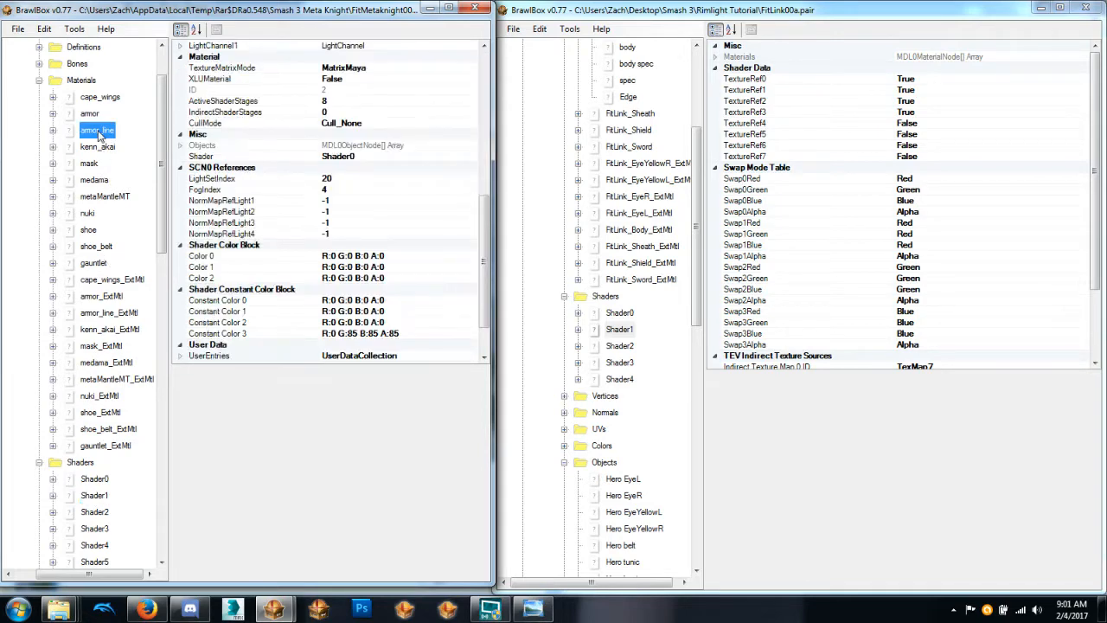
Expand the armor_line material and inspect its metaknight_body, metaknight_body_spec and siro texture references.
{"action": "left_click", "coordinate": [53, 131]}
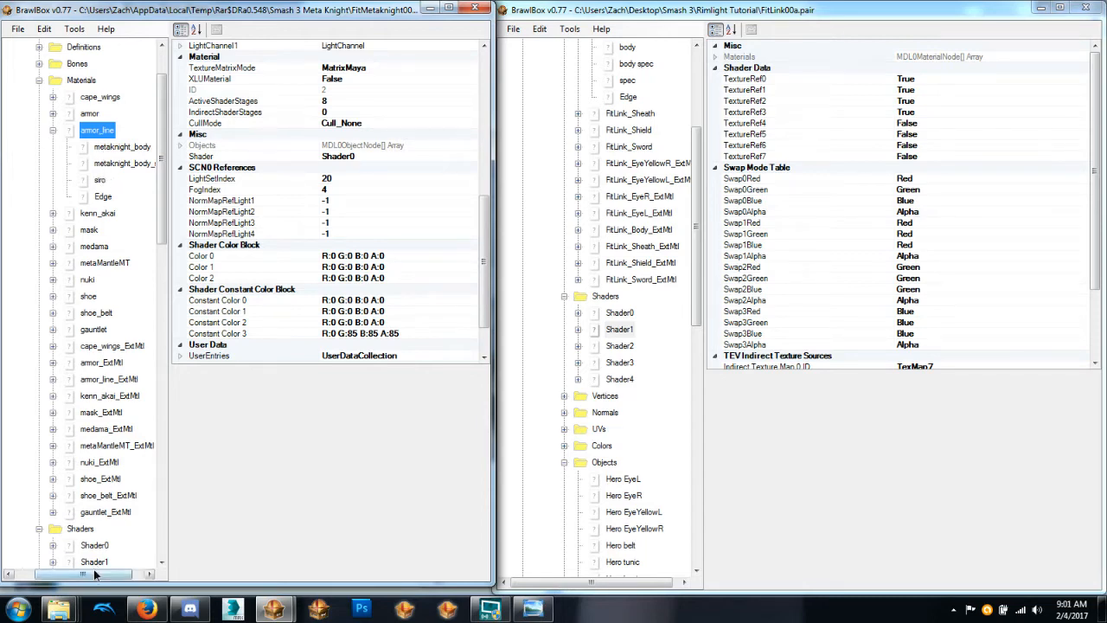
{"action": "left_click_drag", "start_coordinate": [94, 574], "coordinate": [109, 574]}
{"action": "left_click", "coordinate": [104, 147]}
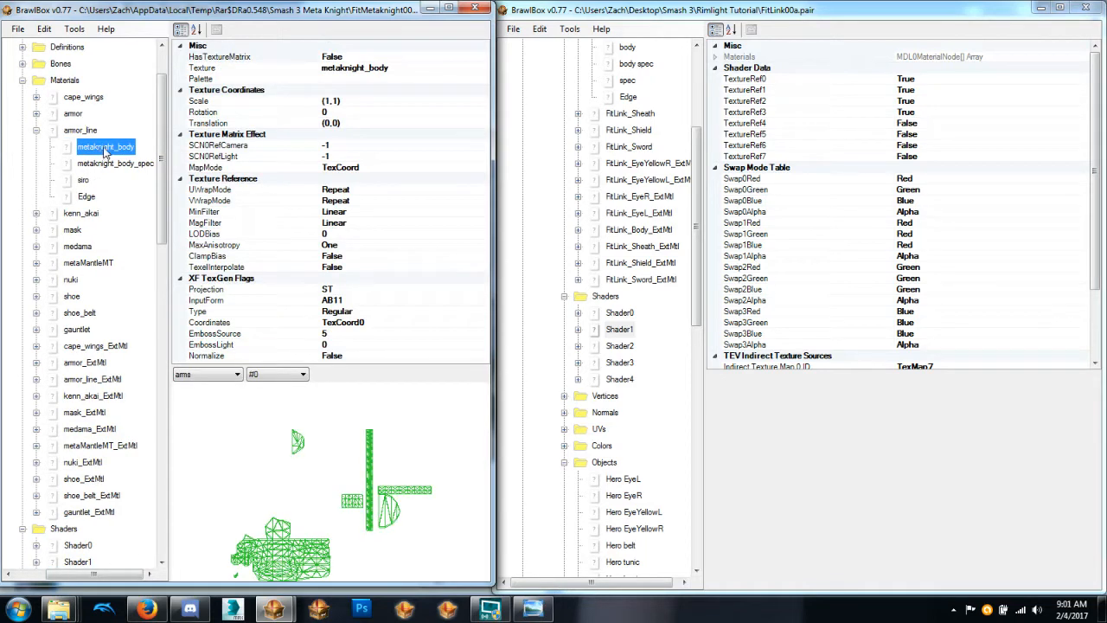
{"action": "left_click", "coordinate": [110, 164]}
{"action": "left_click", "coordinate": [111, 148]}
{"action": "left_click", "coordinate": [121, 166]}
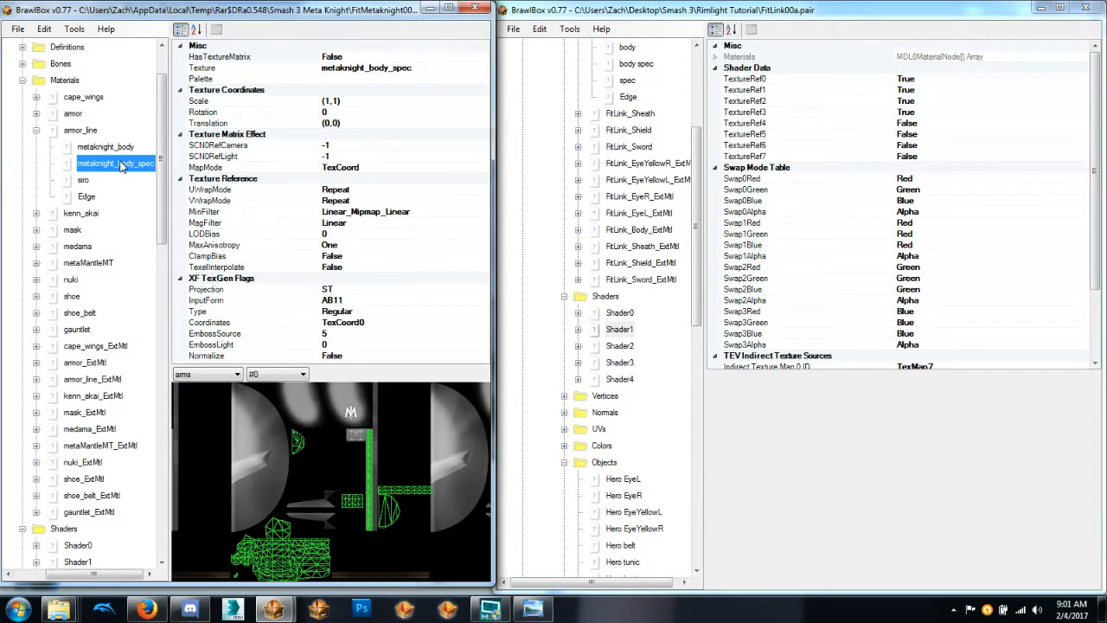
{"action": "left_click", "coordinate": [83, 179]}
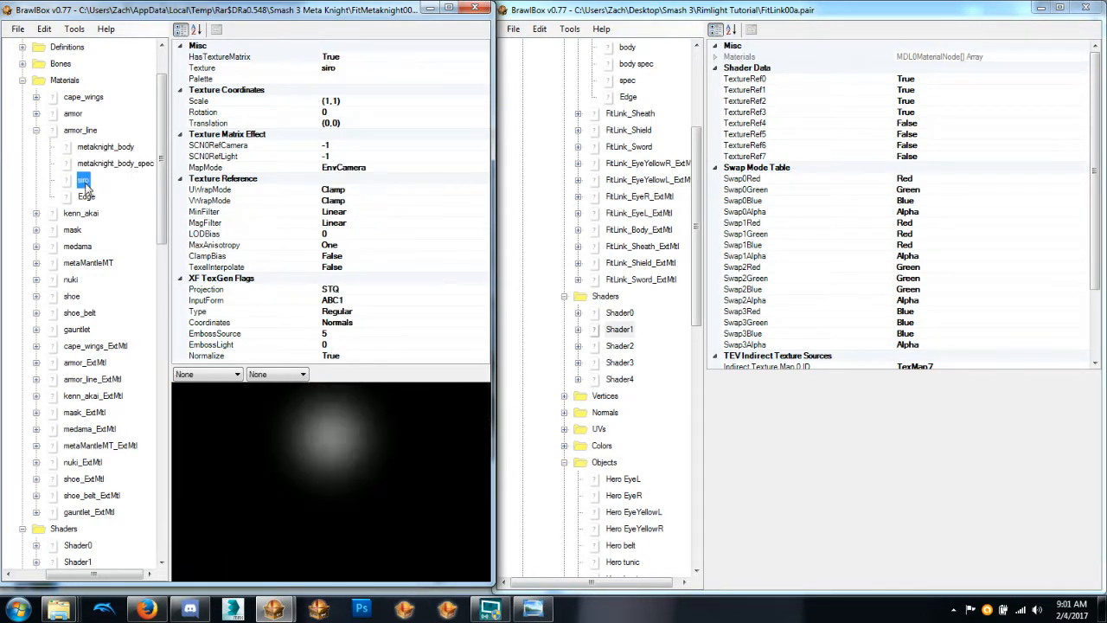
Compare the Edge, siro, metaknight_body_spec and metaknight_body texture references of the armor_line material.
{"action": "left_click", "coordinate": [86, 197]}
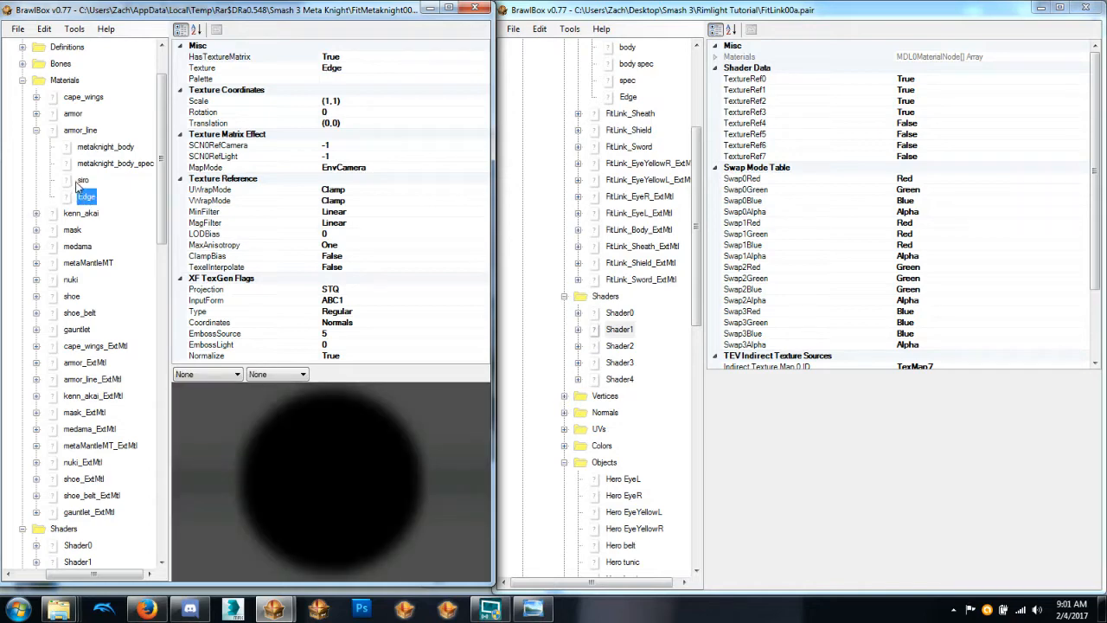
{"action": "left_click", "coordinate": [78, 181]}
{"action": "left_click", "coordinate": [84, 164]}
{"action": "left_click", "coordinate": [86, 148]}
{"action": "left_click", "coordinate": [88, 158]}
{"action": "left_click", "coordinate": [81, 183]}
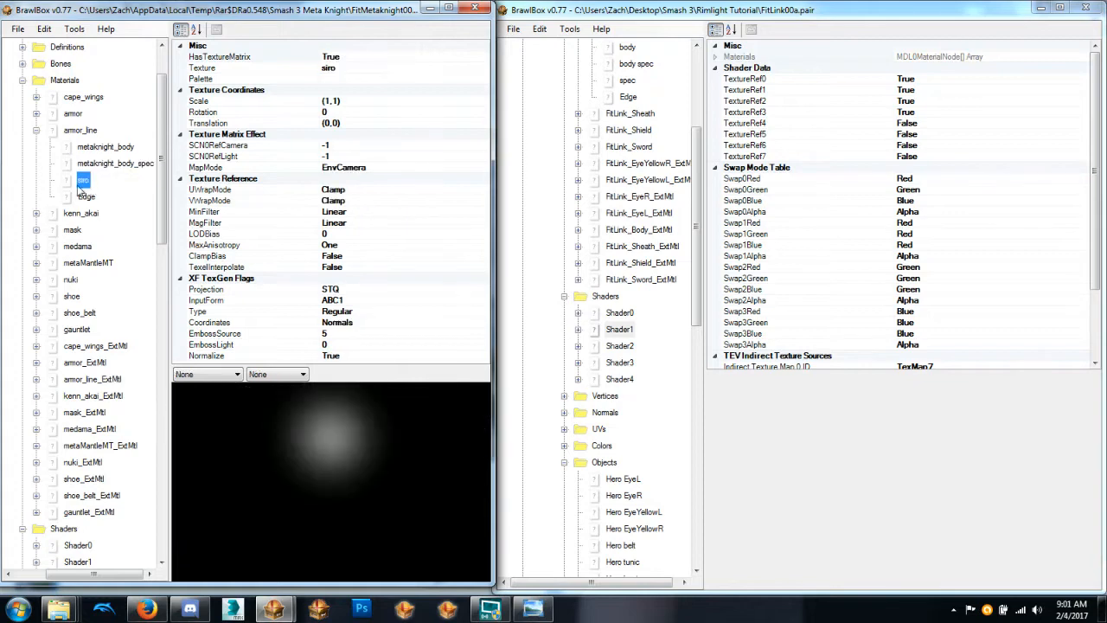
{"action": "left_click", "coordinate": [84, 164]}
{"action": "left_click", "coordinate": [91, 147]}
Expand the metaMantleMT material and compare its metaknight_mantle and Edge texture references.
{"action": "left_click", "coordinate": [36, 263]}
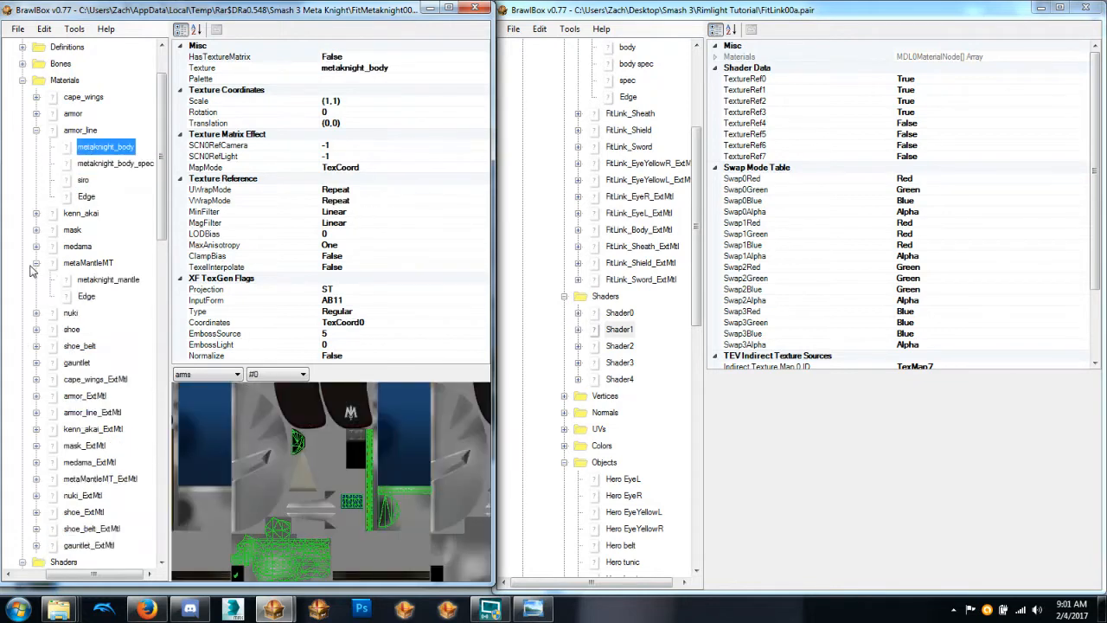
{"action": "left_click", "coordinate": [92, 280]}
{"action": "left_click", "coordinate": [89, 263]}
{"action": "left_click", "coordinate": [87, 296]}
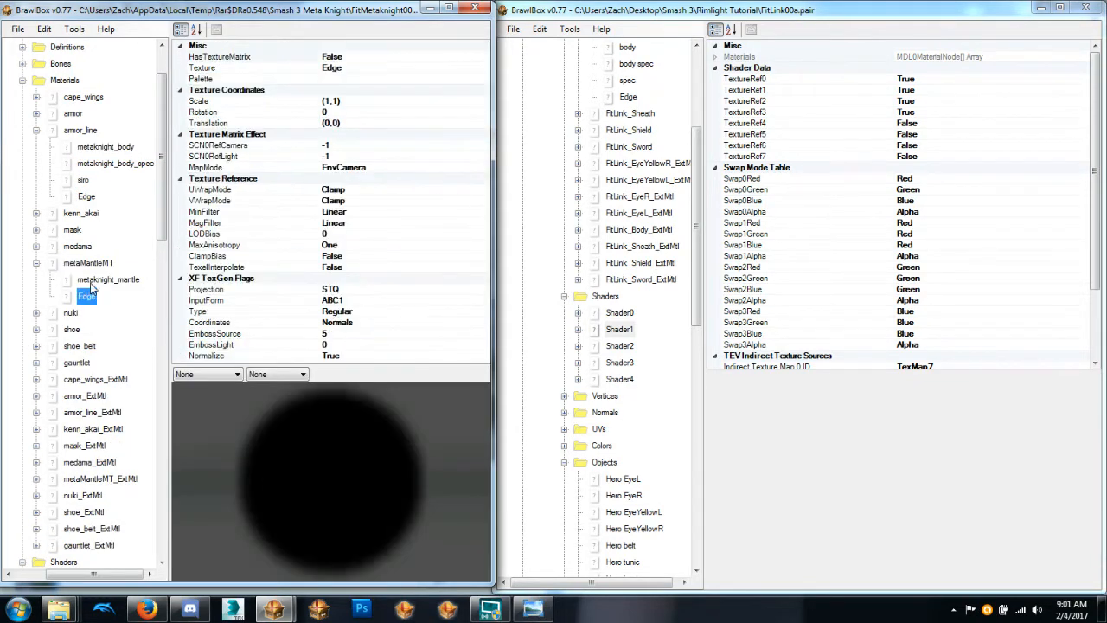
{"action": "left_click", "coordinate": [90, 280]}
{"action": "left_click", "coordinate": [86, 297]}
{"action": "left_click", "coordinate": [94, 280]}
{"action": "left_click", "coordinate": [85, 296]}
{"action": "left_click", "coordinate": [103, 279]}
{"action": "left_click", "coordinate": [86, 295]}
{"action": "left_click", "coordinate": [93, 279]}
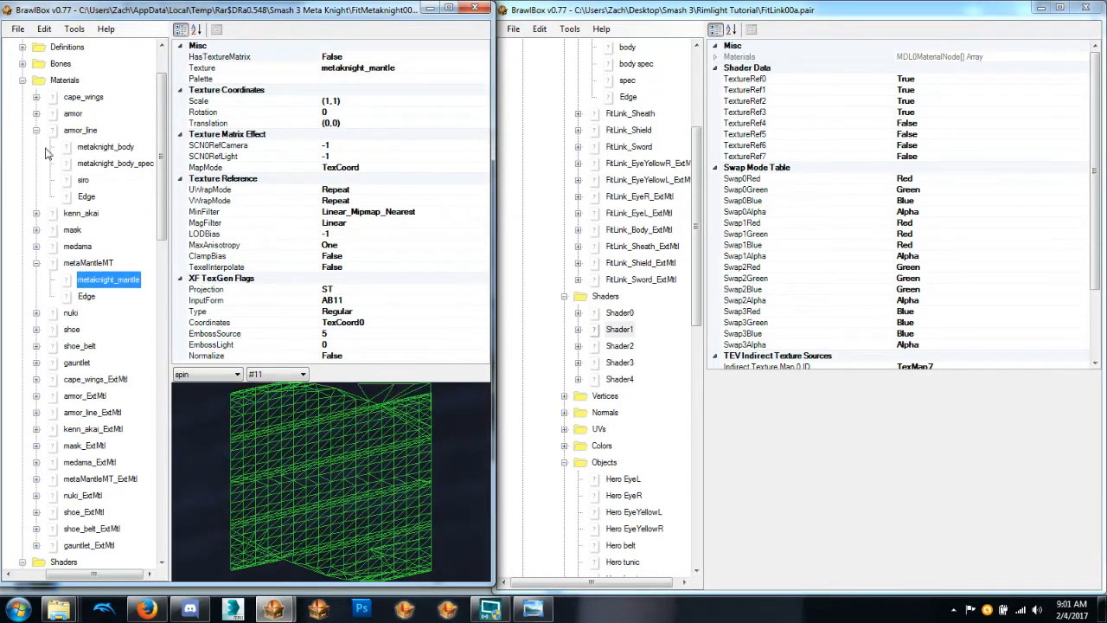
{"action": "left_click", "coordinate": [80, 129]}
{"action": "key", "text": "ctrl+e"}
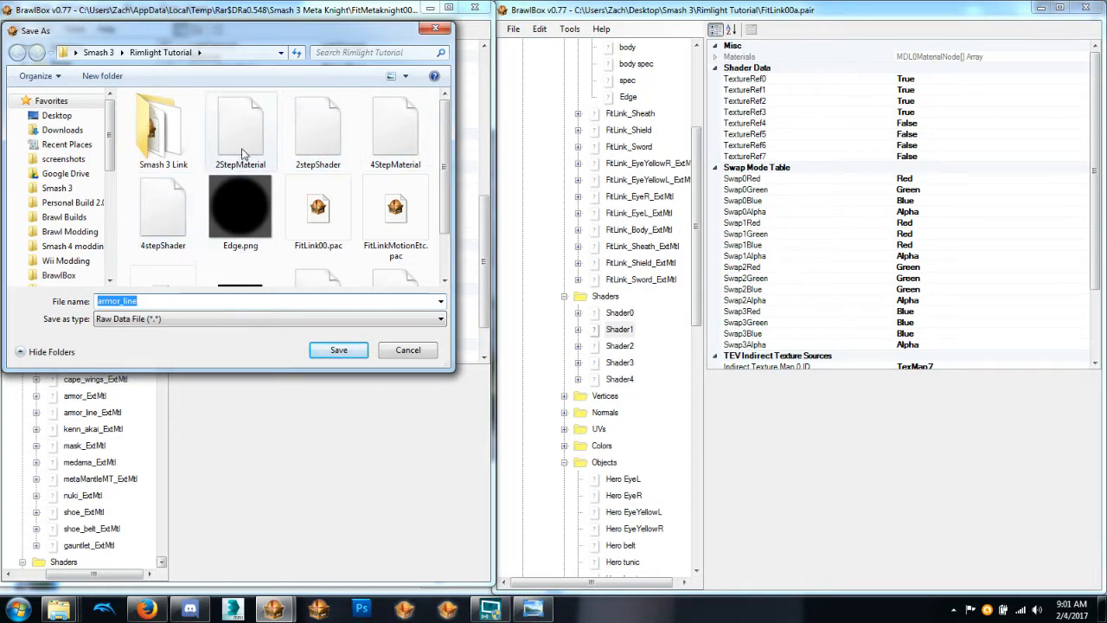
{"action": "left_click", "coordinate": [403, 355]}
Collapse the armor_line material and bring up the textures in Meta Knight's TextureData[0].
{"action": "left_click", "coordinate": [154, 161]}
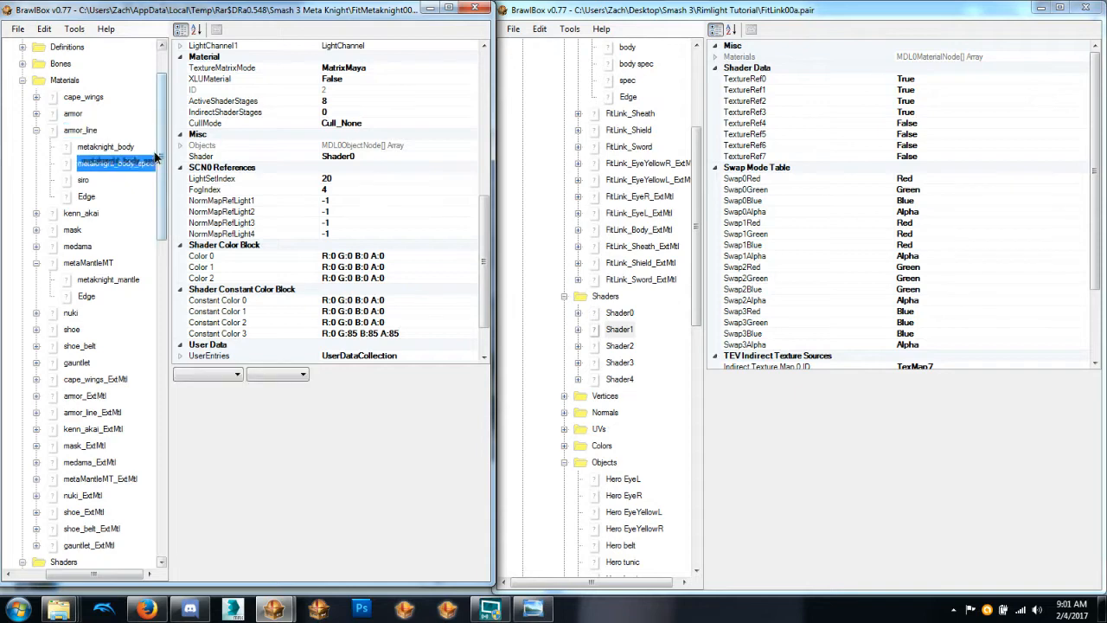
{"action": "scroll", "coordinate": [52, 191], "scroll_direction": "up", "scroll_amount": 2}
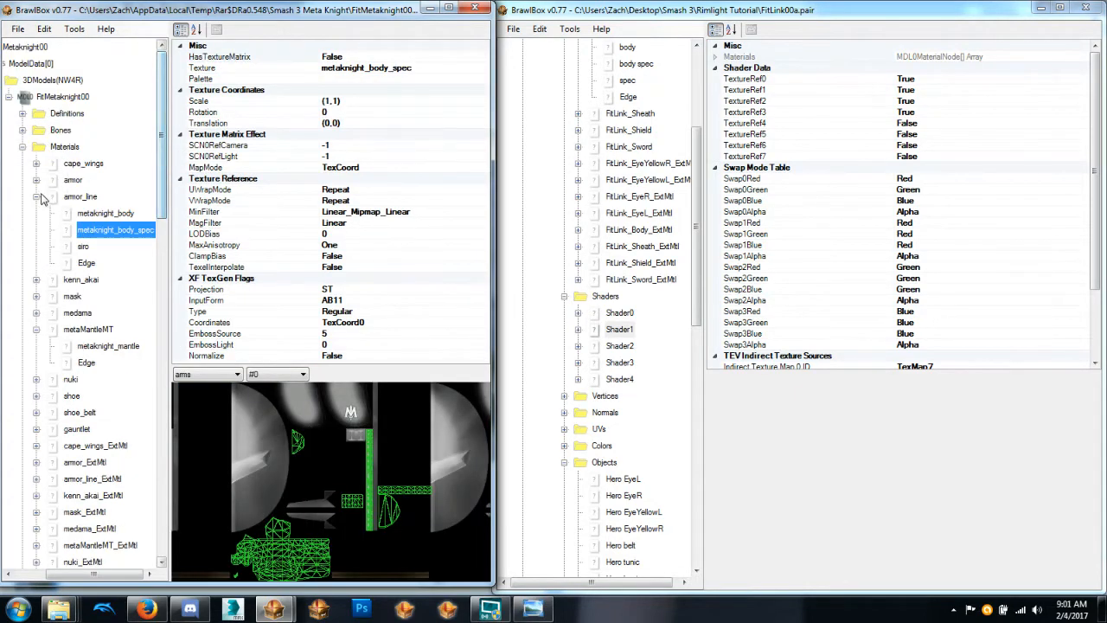
{"action": "left_click", "coordinate": [38, 197]}
{"action": "scroll", "coordinate": [100, 270], "scroll_direction": "down", "scroll_amount": 6}
{"action": "scroll", "coordinate": [99, 270], "scroll_direction": "up", "scroll_amount": 5}
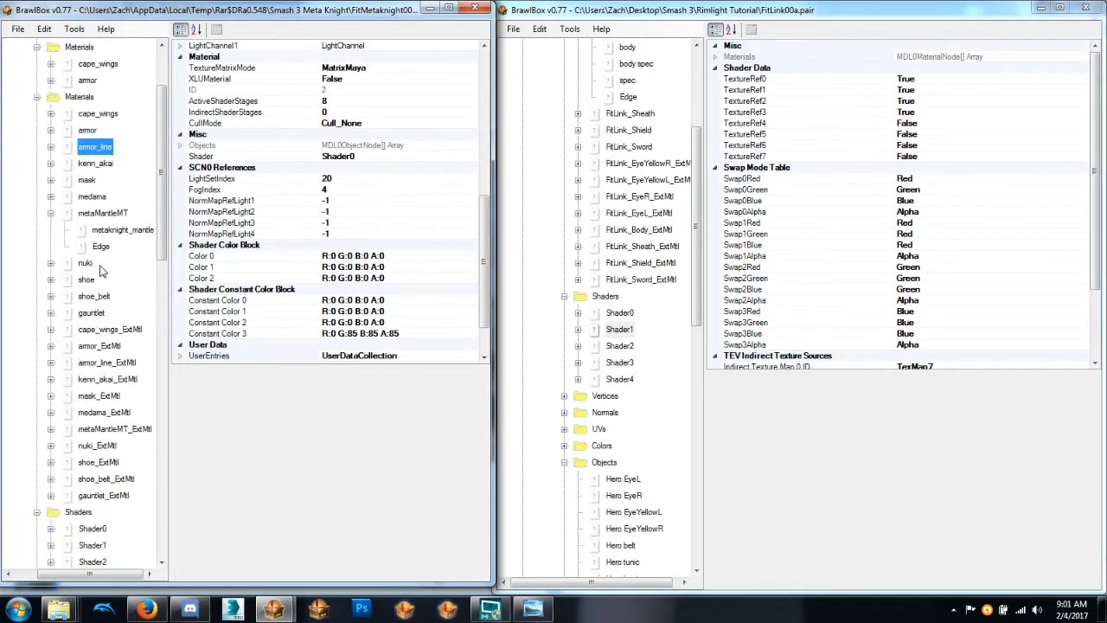
{"action": "scroll", "coordinate": [100, 270], "scroll_direction": "down", "scroll_amount": 15}
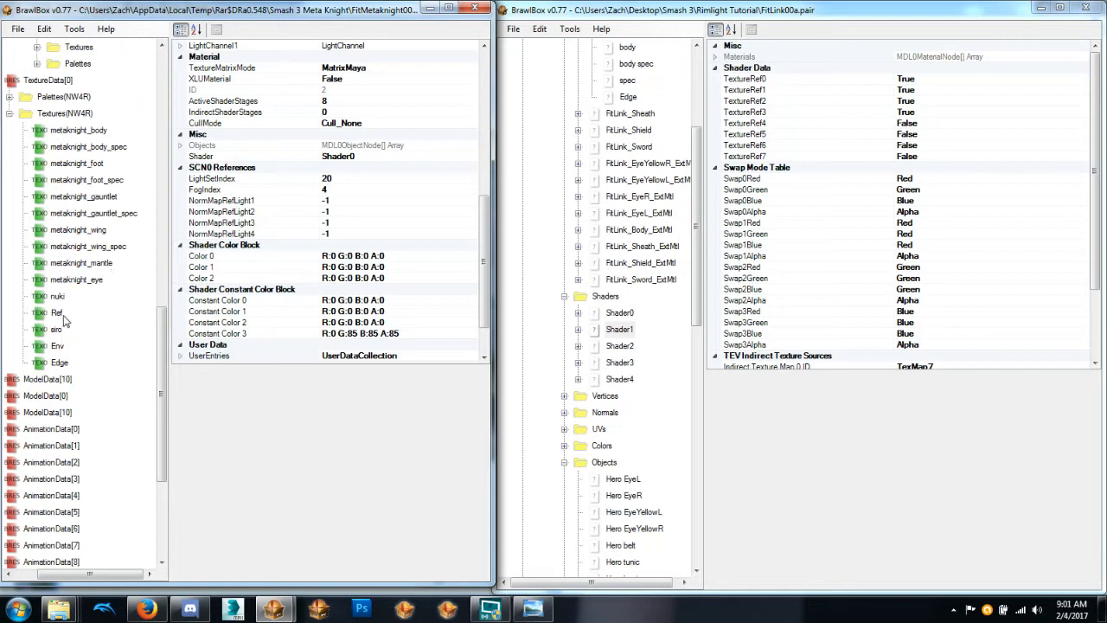
Preview Meta Knight's Ref texture alongside the spec texture in Link's TextureData[0].
{"action": "left_click", "coordinate": [60, 314]}
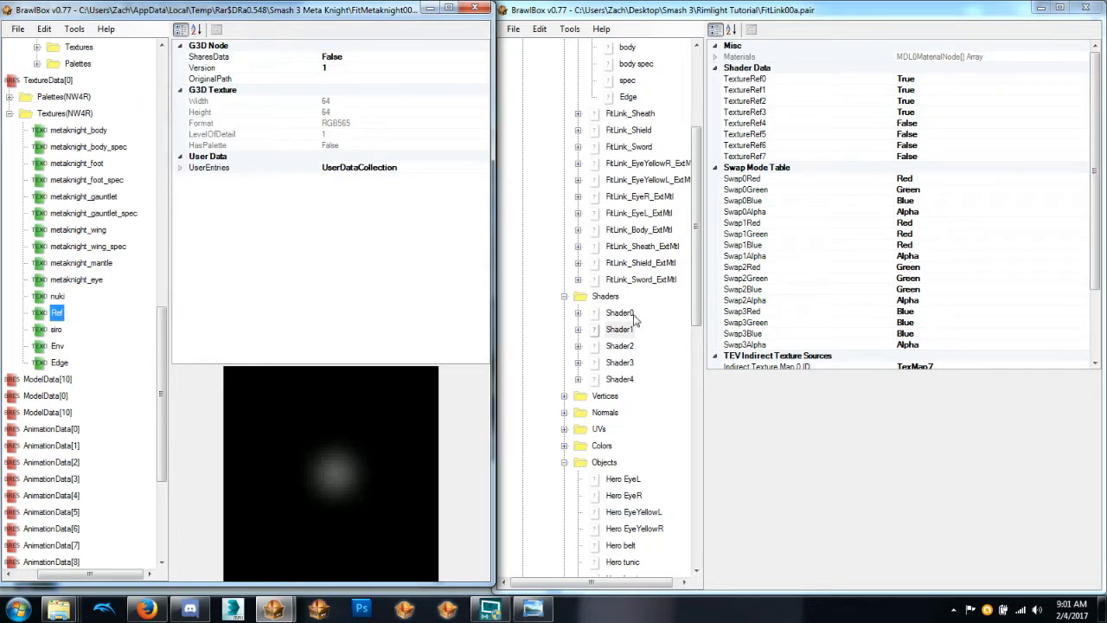
{"action": "left_click_drag", "start_coordinate": [699, 304], "coordinate": [702, 534]}
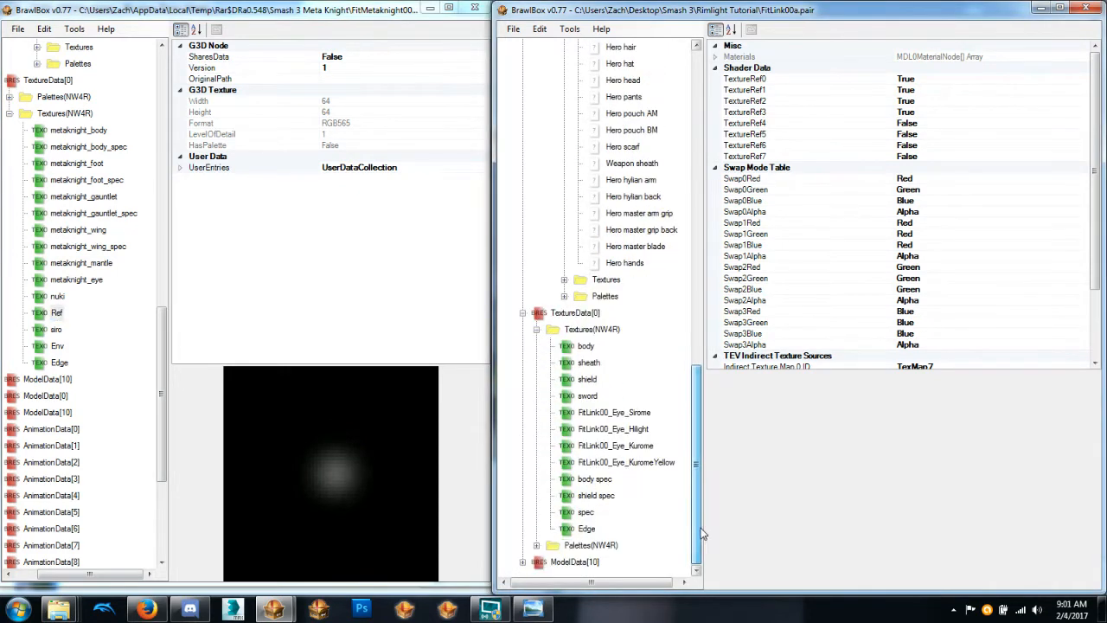
{"action": "left_click", "coordinate": [586, 513]}
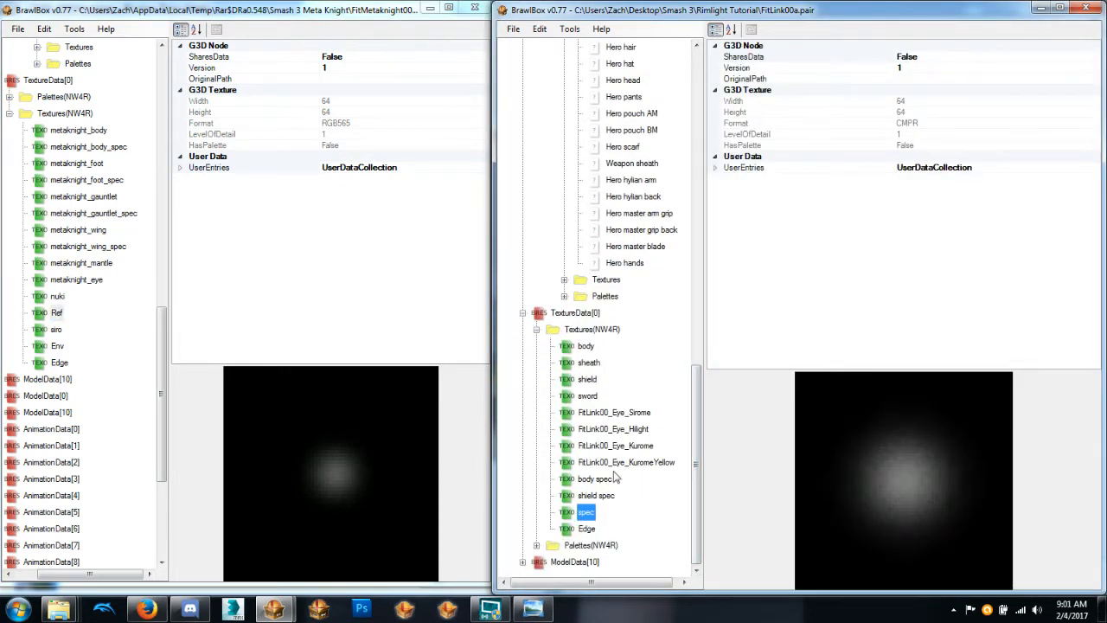
{"action": "scroll", "coordinate": [717, 481], "scroll_direction": "up", "scroll_amount": 3}
Export Meta Knight's Edge texture as Edge.png to the Rimlight Tutorial folder, replacing the existing file.
{"action": "left_click", "coordinate": [56, 378]}
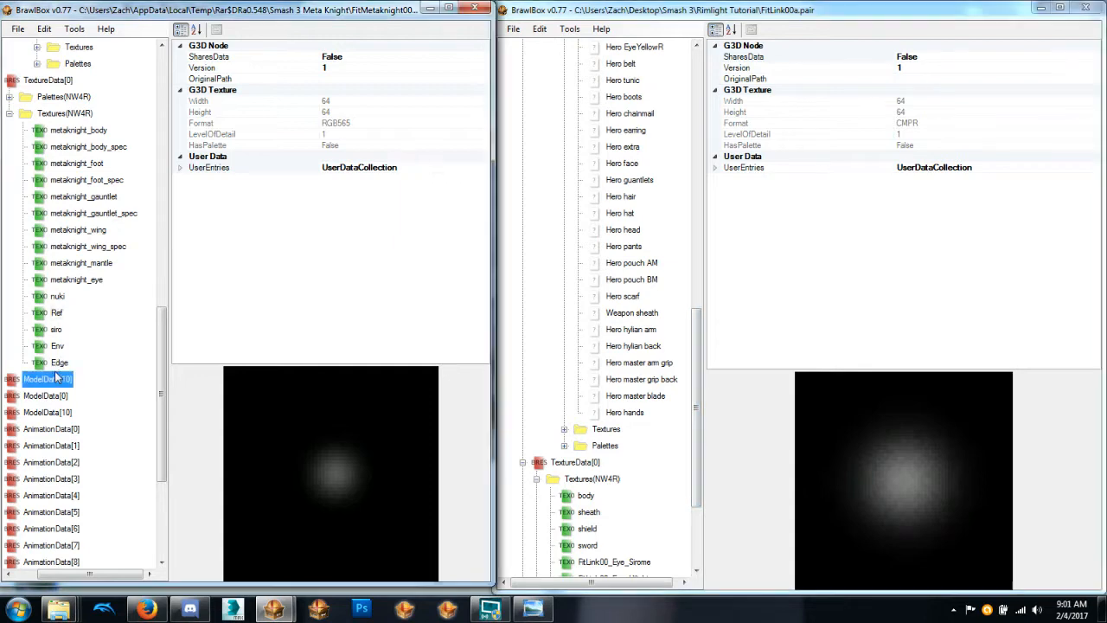
{"action": "left_click", "coordinate": [58, 363]}
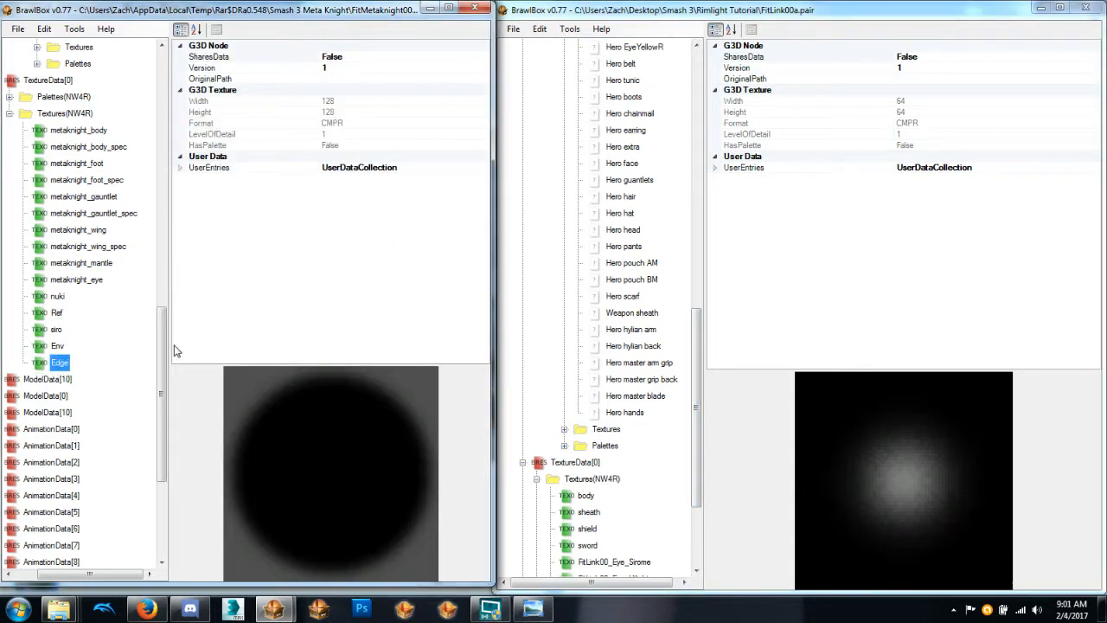
{"action": "key", "text": "ctrl+e"}
{"action": "left_click", "coordinate": [339, 349]}
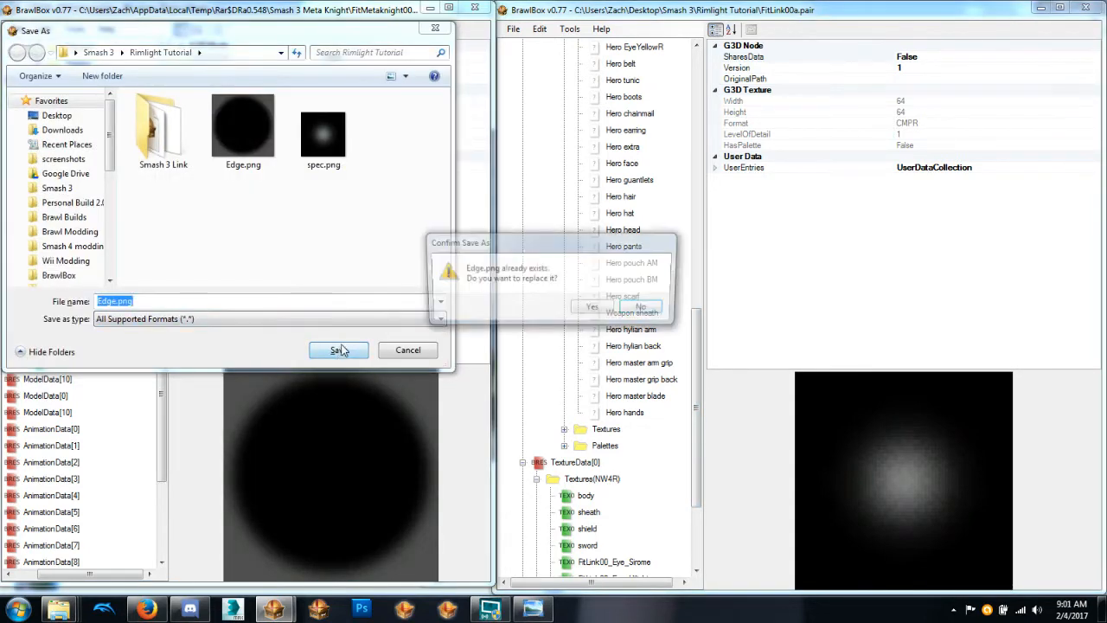
{"action": "left_click", "coordinate": [598, 313]}
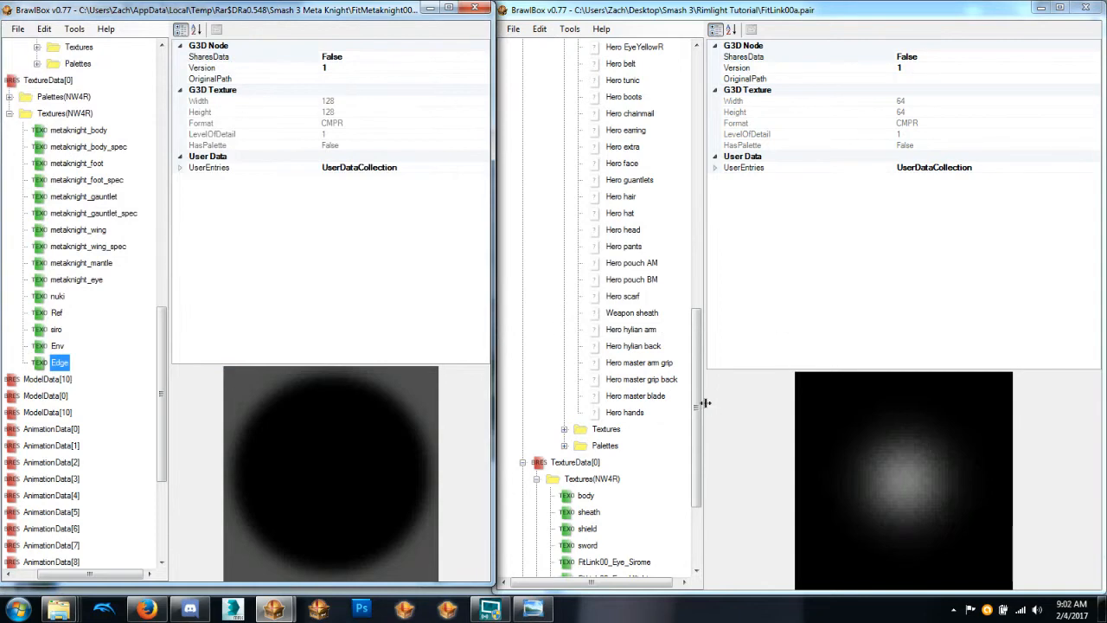
Minimize the Meta Knight window, widen the FitLink00a window and return to the Hero Link materials.
{"action": "left_click_drag", "start_coordinate": [697, 407], "coordinate": [695, 225]}
{"action": "left_click", "coordinate": [430, 9]}
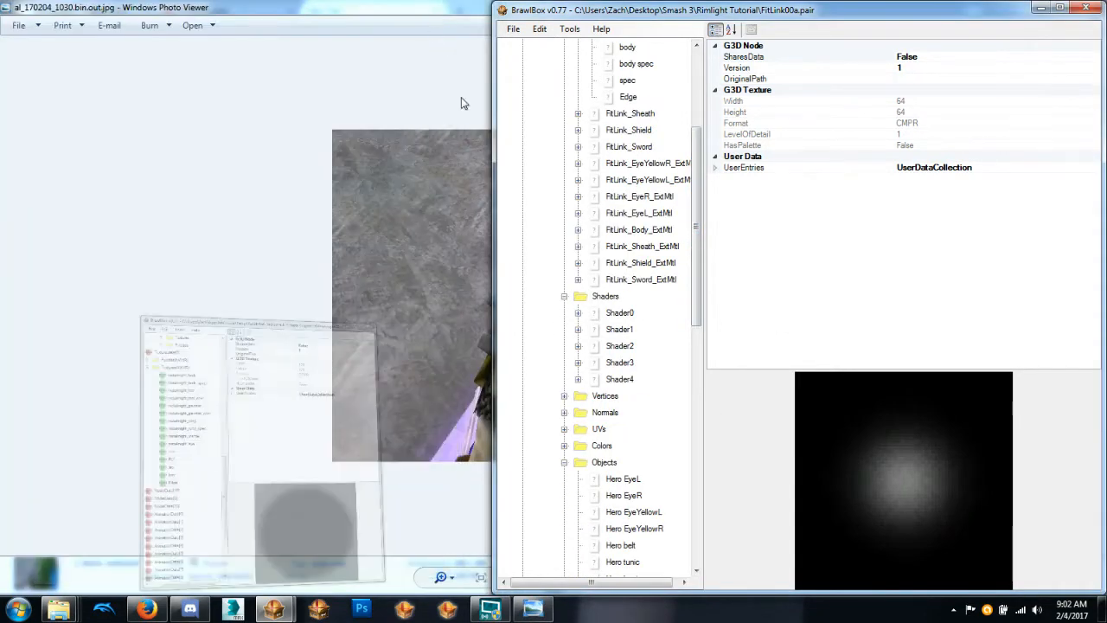
{"action": "left_click_drag", "start_coordinate": [491, 157], "coordinate": [82, 226]}
{"action": "scroll", "coordinate": [415, 233], "scroll_direction": "up", "scroll_amount": 4}
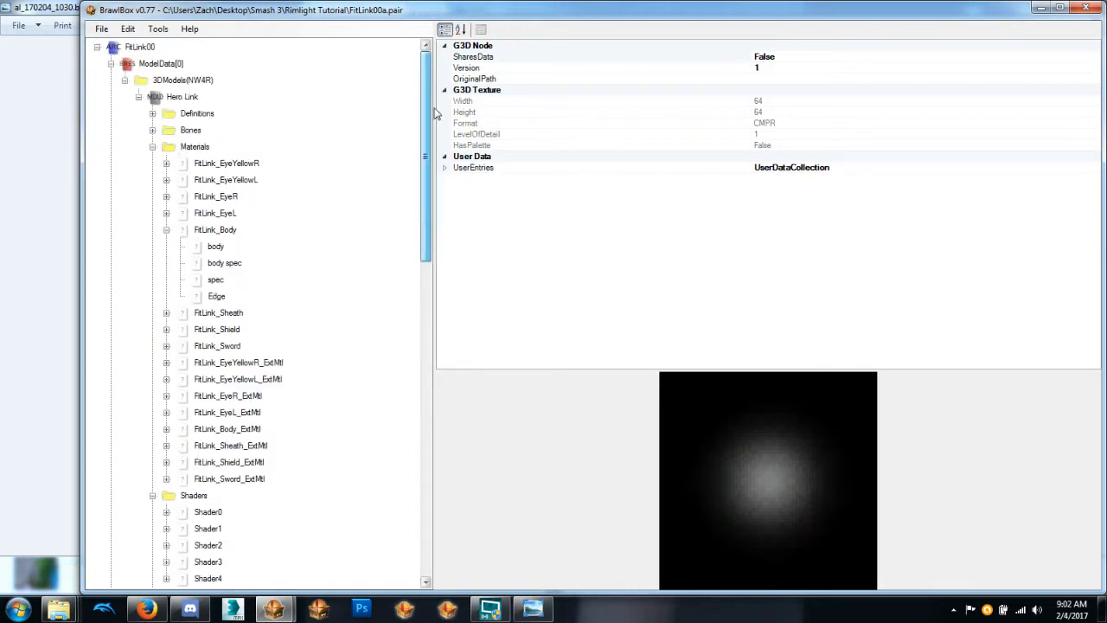
Collapse the FitLink_Body material and replace it with the 4StepMaterial file from the Rimlight Tutorial folder.
{"action": "left_click", "coordinate": [213, 230]}
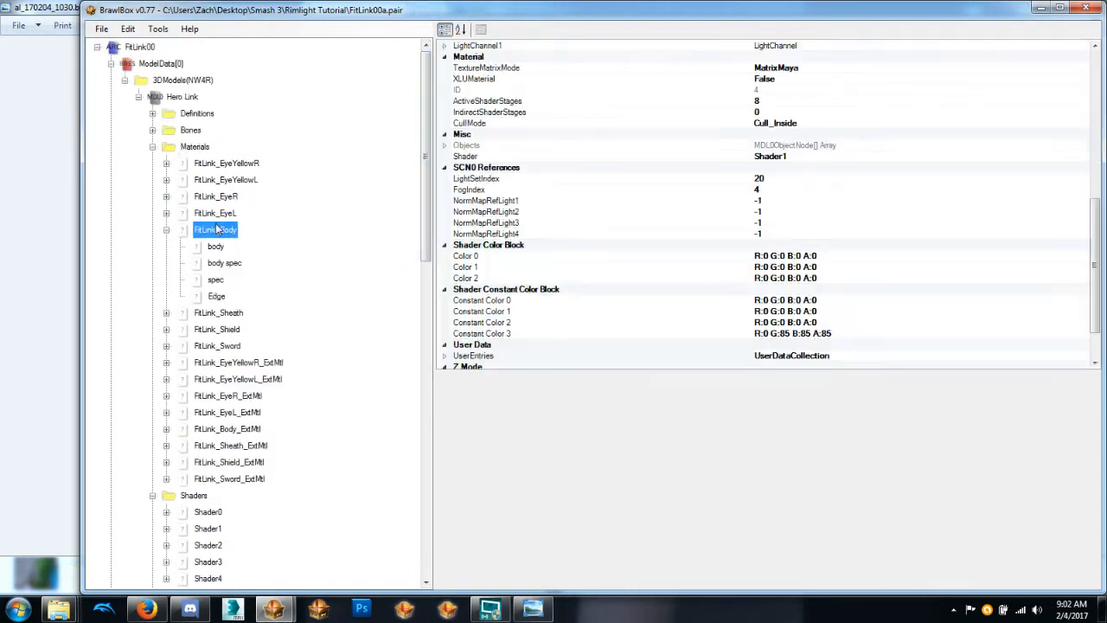
{"action": "left_click", "coordinate": [166, 230]}
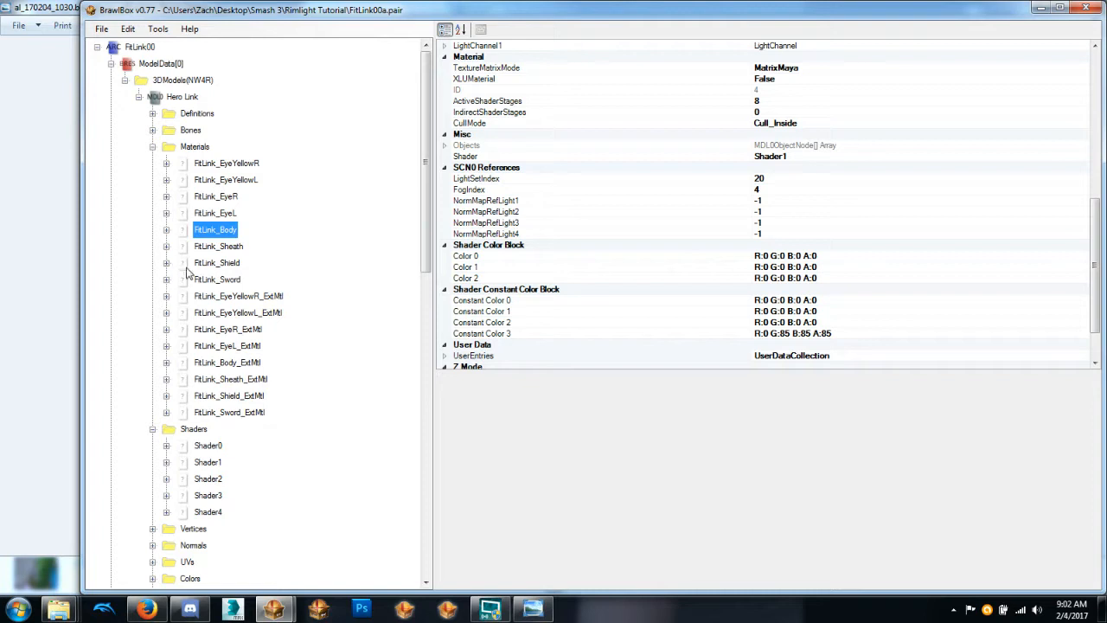
{"action": "left_click_drag", "start_coordinate": [84, 254], "coordinate": [30, 258]}
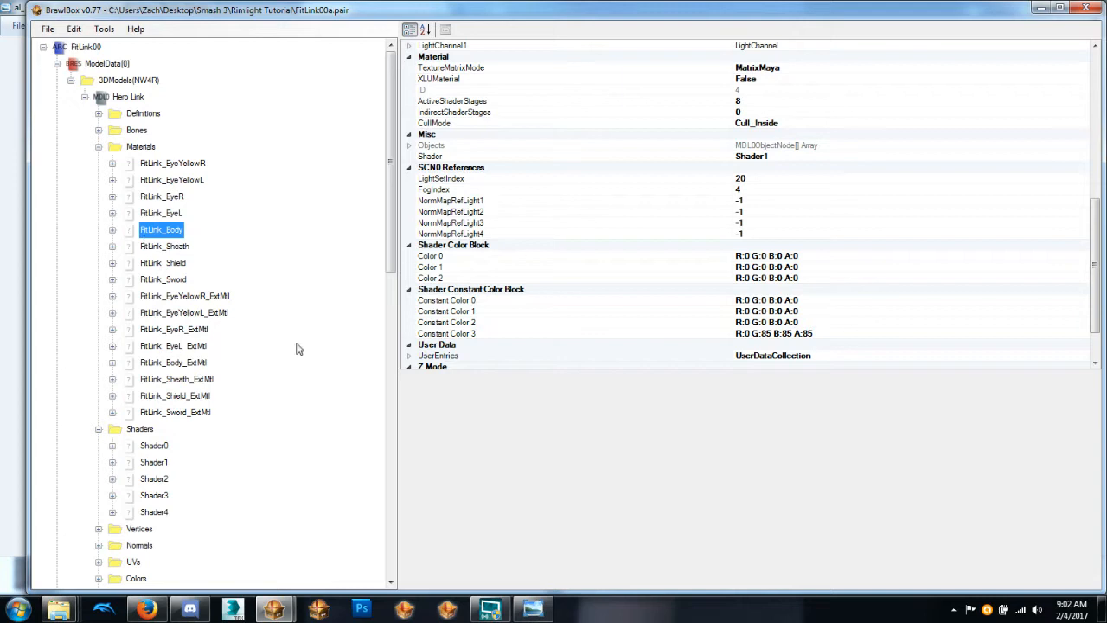
{"action": "scroll", "coordinate": [292, 349], "scroll_direction": "down", "scroll_amount": 5}
{"action": "scroll", "coordinate": [291, 350], "scroll_direction": "up", "scroll_amount": 5}
{"action": "key", "text": "ctrl+o"}
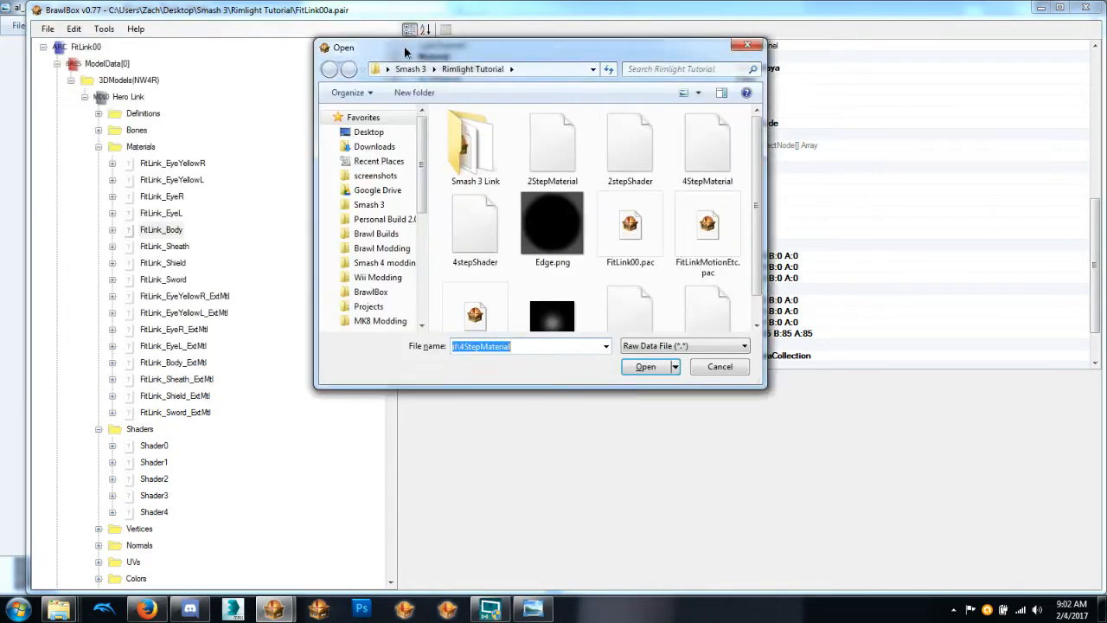
{"action": "left_click_drag", "start_coordinate": [404, 49], "coordinate": [450, 54]}
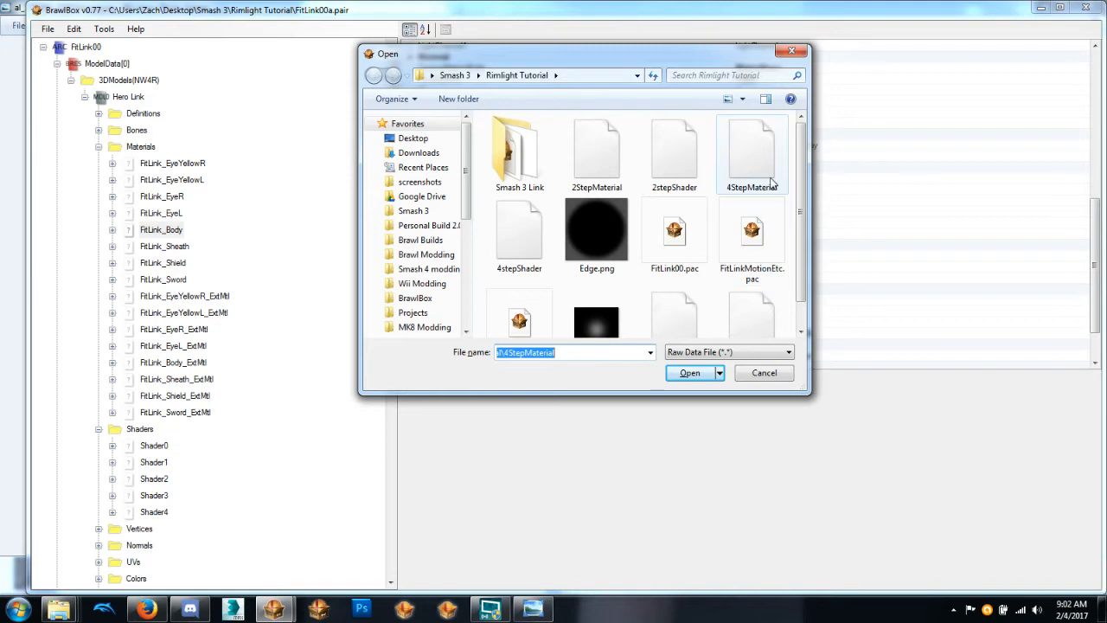
{"action": "double_click", "coordinate": [752, 156]}
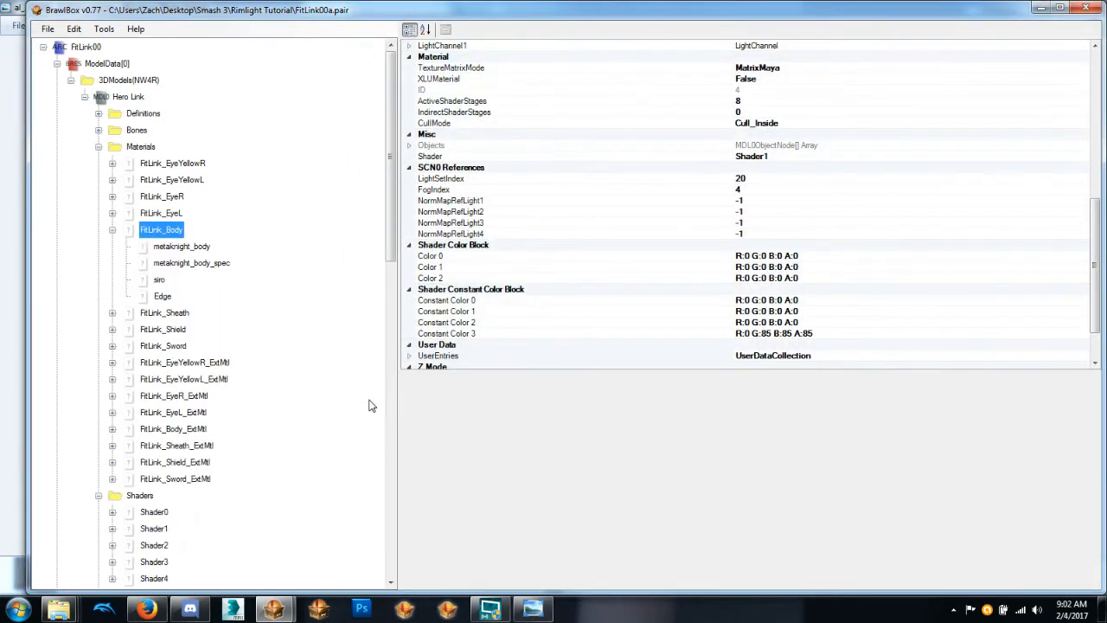
Examine the metaknight_body, metaknight_body_spec, siro and Edge texture references of the replaced FitLink_Body material.
{"action": "key", "text": "Down"}
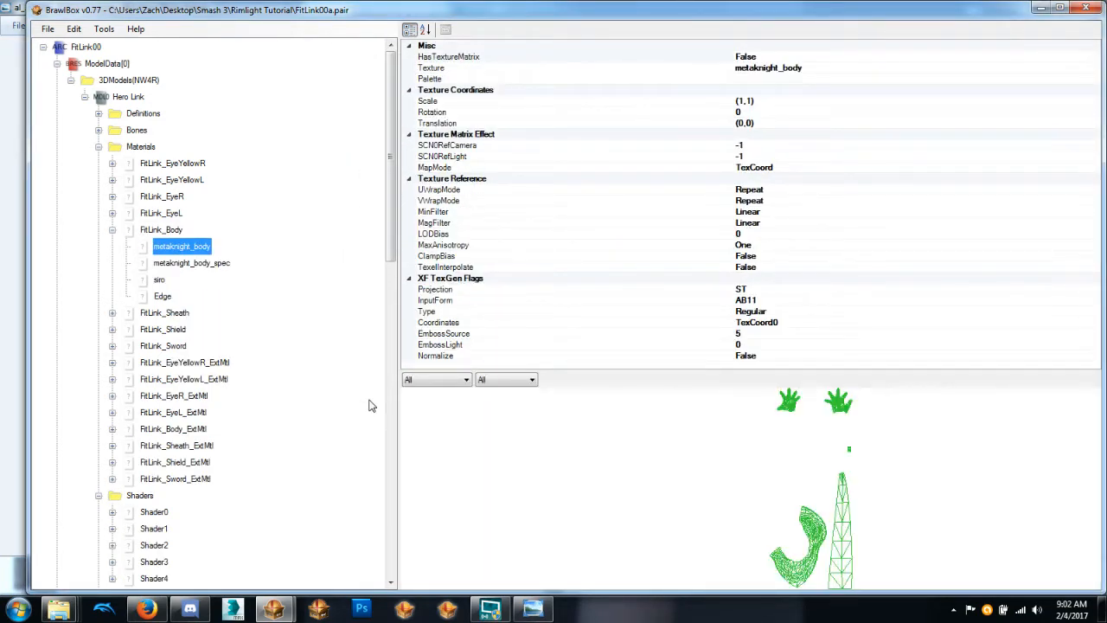
{"action": "key", "text": "Down"}
{"action": "key", "text": "Up"}
{"action": "key", "text": "Down"}
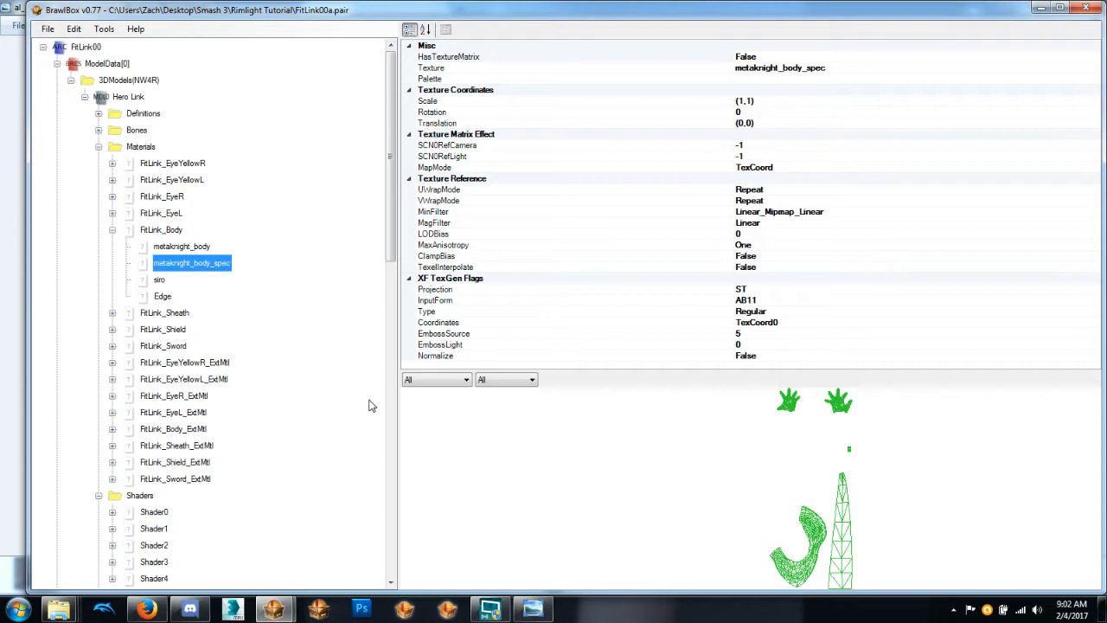
{"action": "key", "text": "Down"}
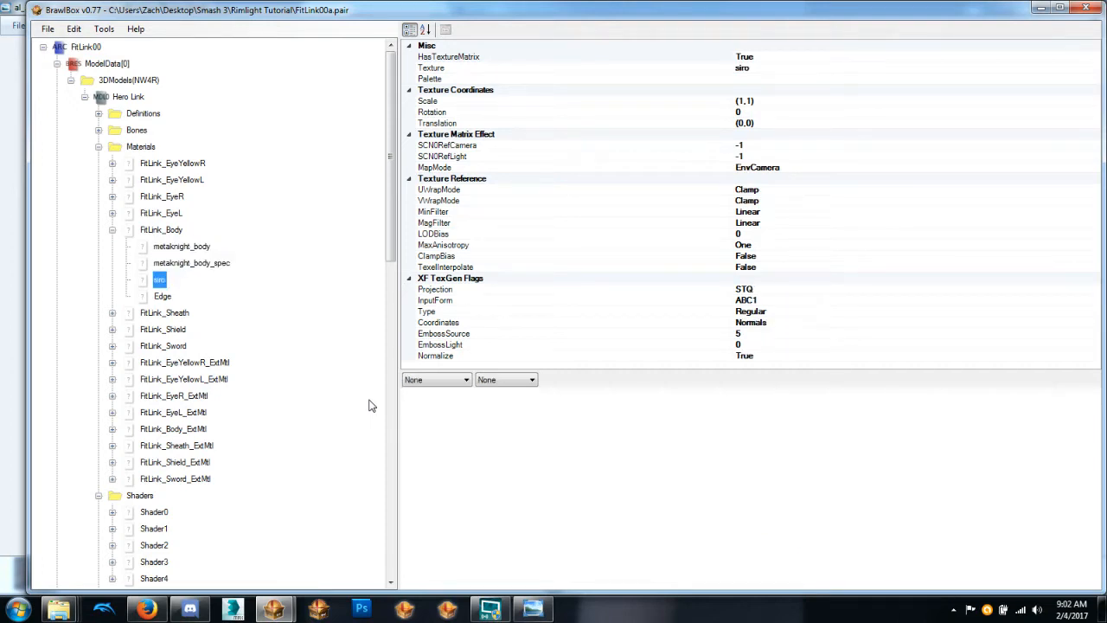
{"action": "key", "text": "Up"}
{"action": "key", "text": "Up"}
{"action": "key", "text": "Down"}
{"action": "key", "text": "Down"}
{"action": "key", "text": "Down"}
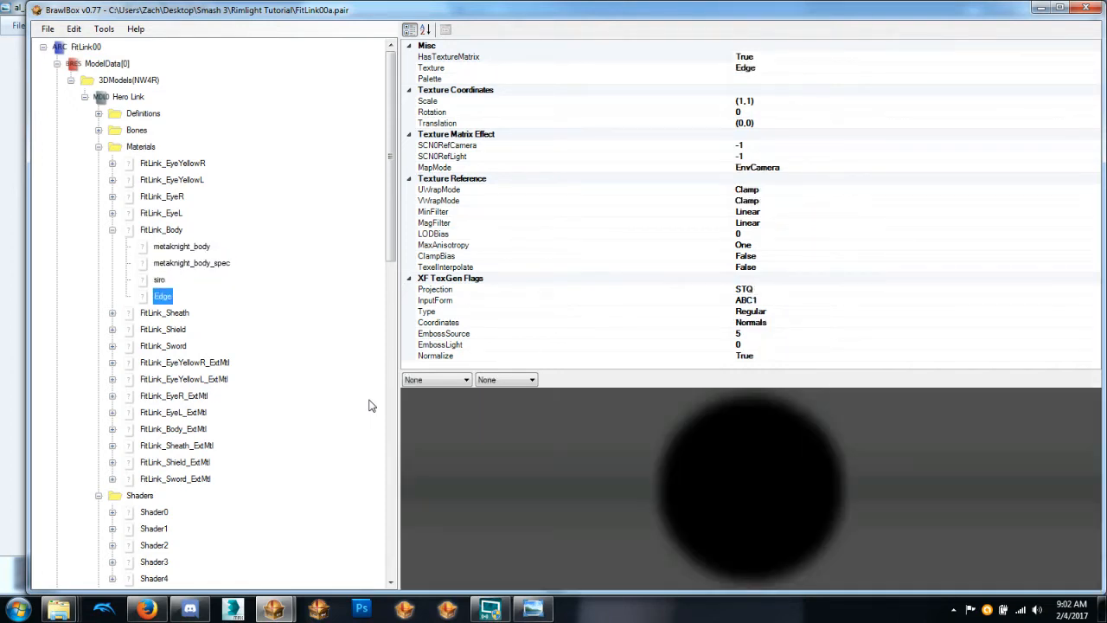
{"action": "key", "text": "Up"}
{"action": "key", "text": "Up"}
{"action": "key", "text": "Up"}
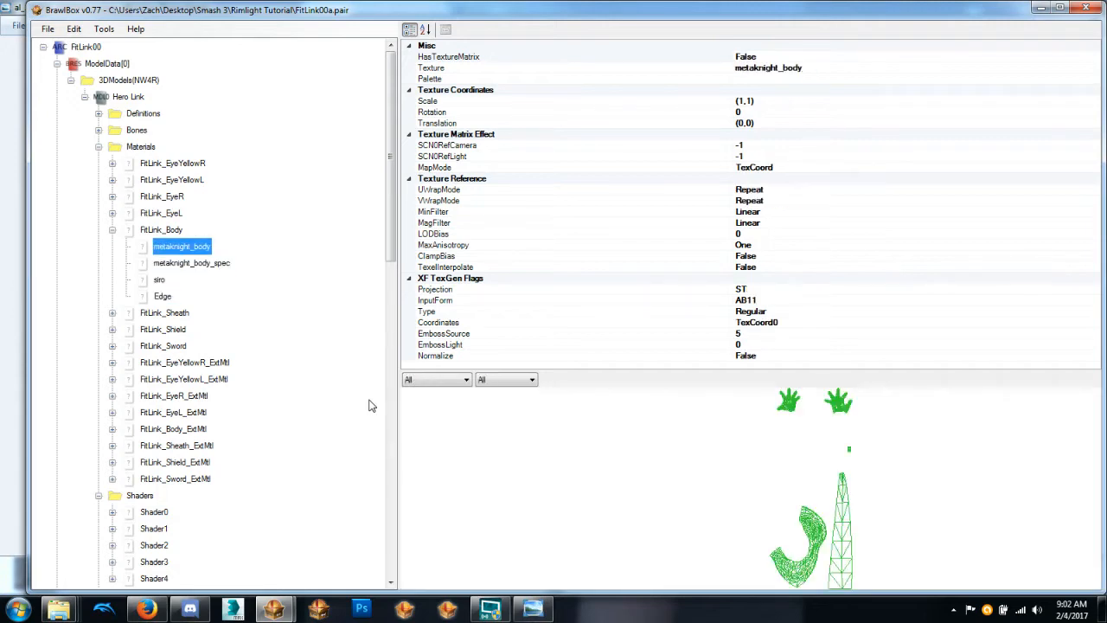
Rename FitLink_Body's metaknight_body reference as body and its metaknight_body_spec reference as body spec.
{"action": "key", "text": "F2"}
{"action": "type", "text": "body"}
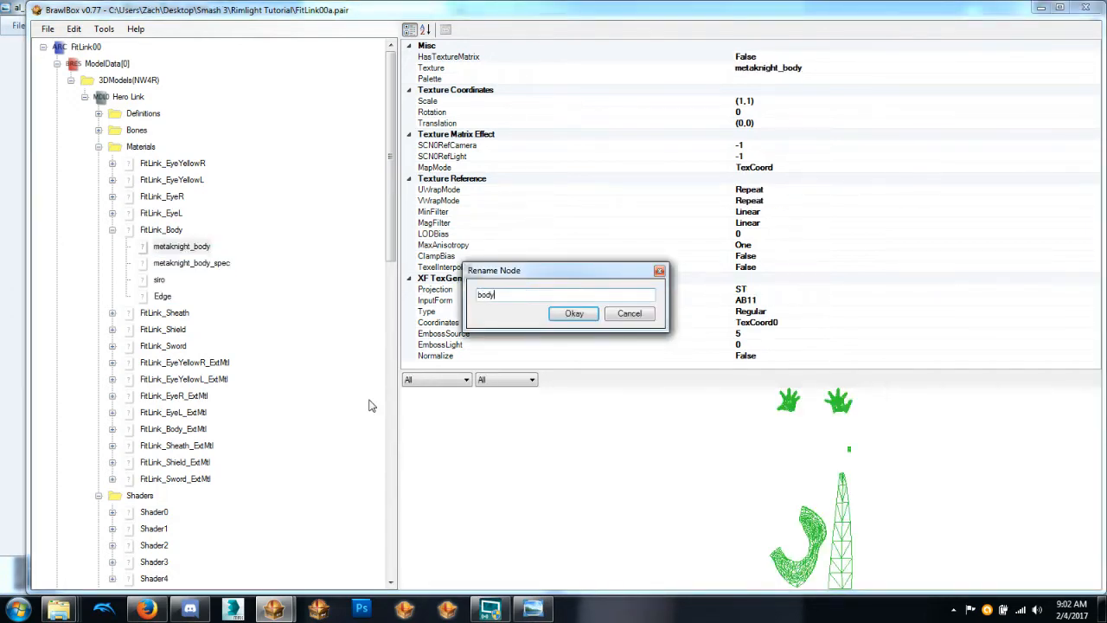
{"action": "key", "text": "Return"}
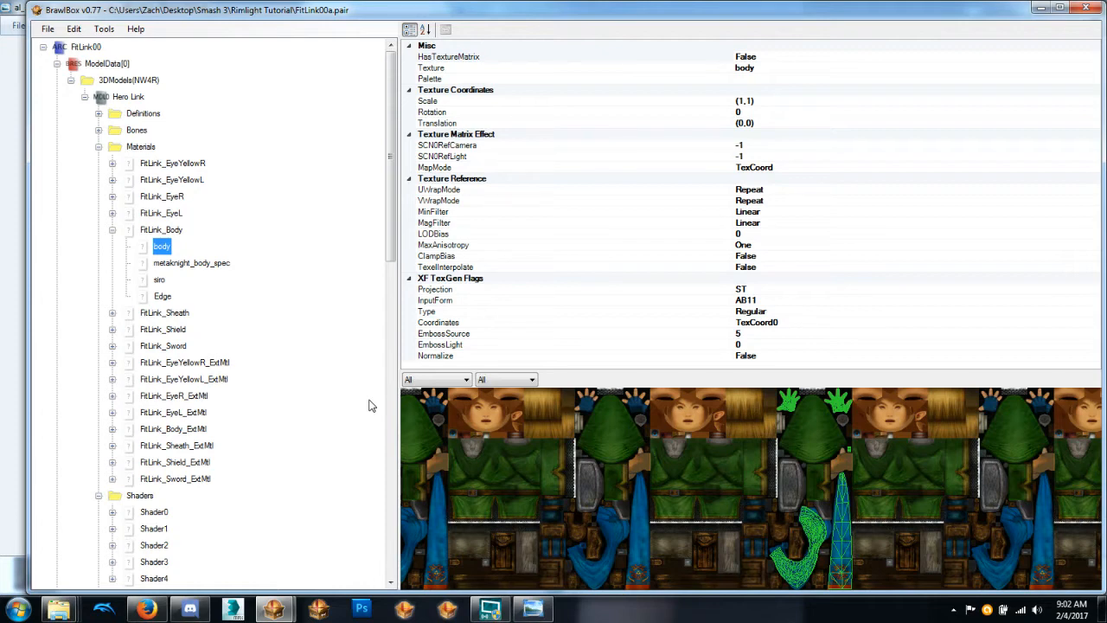
{"action": "key", "text": "Down"}
{"action": "key", "text": "F2"}
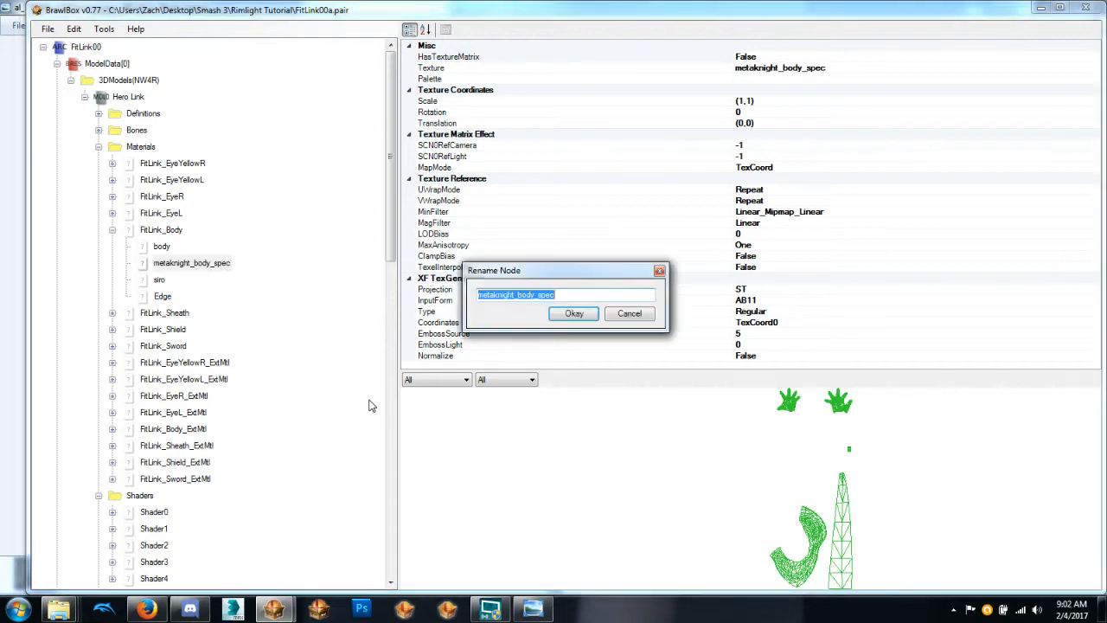
{"action": "type", "text": "body spec"}
{"action": "key", "text": "Return"}
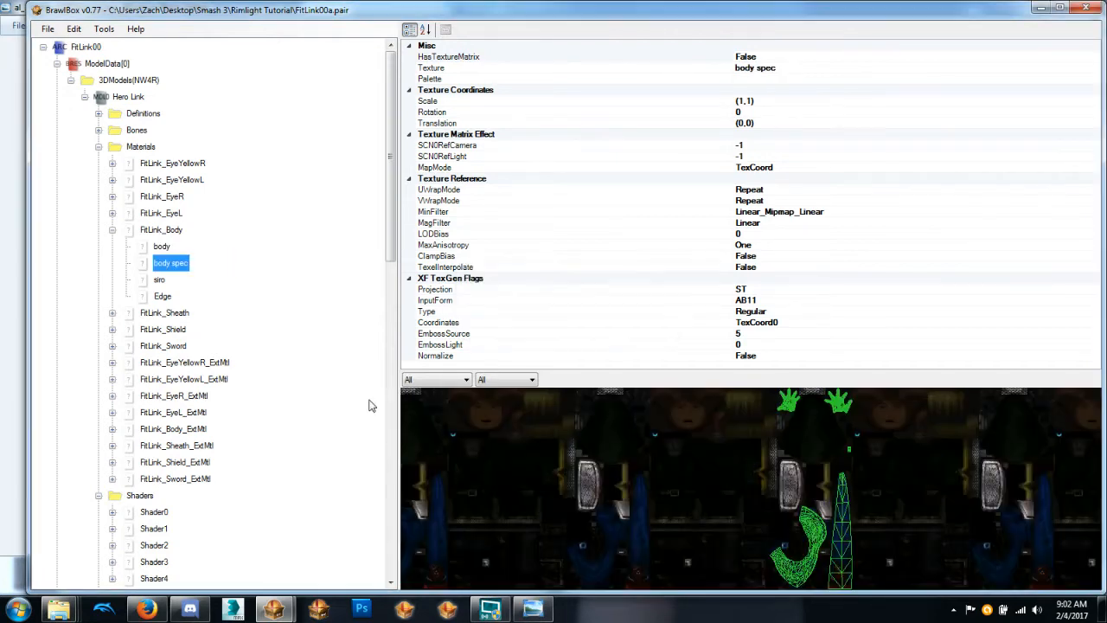
Rename the siro texture reference of FitLink_Body as spec.
{"action": "key", "text": "Down"}
{"action": "key", "text": "F2"}
{"action": "type", "text": "spec"}
{"action": "key", "text": "Return"}
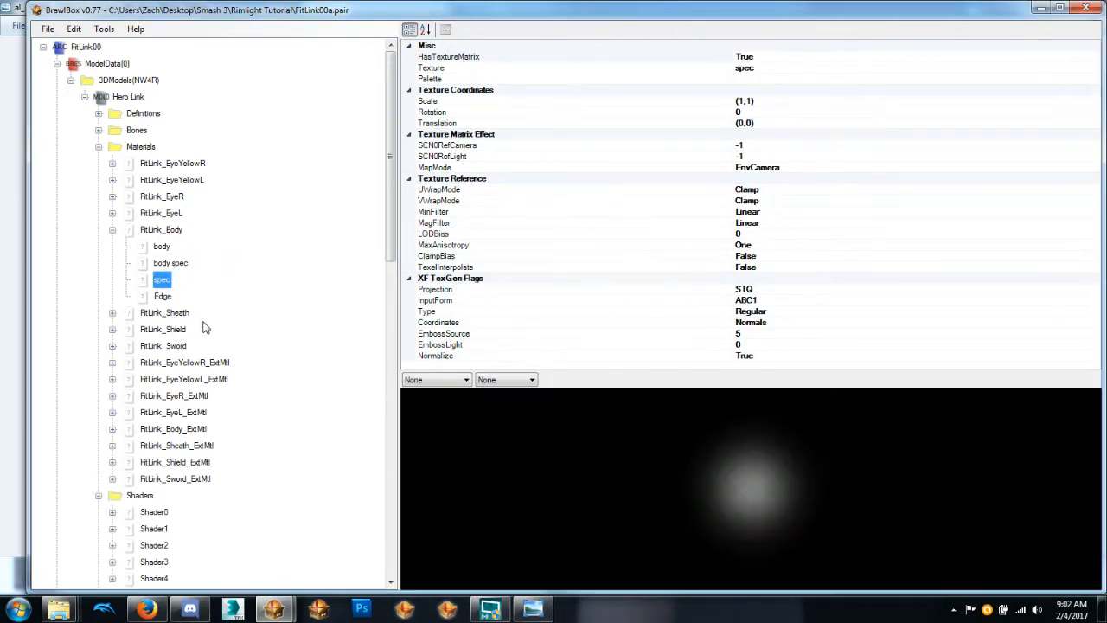
Examine FitLink_Body's body, body spec, spec and Edge texture references and the material's Shader setting.
{"action": "left_click", "coordinate": [163, 248]}
{"action": "left_click", "coordinate": [169, 263]}
{"action": "left_click", "coordinate": [163, 281]}
{"action": "left_click", "coordinate": [161, 296]}
{"action": "left_click", "coordinate": [162, 230]}
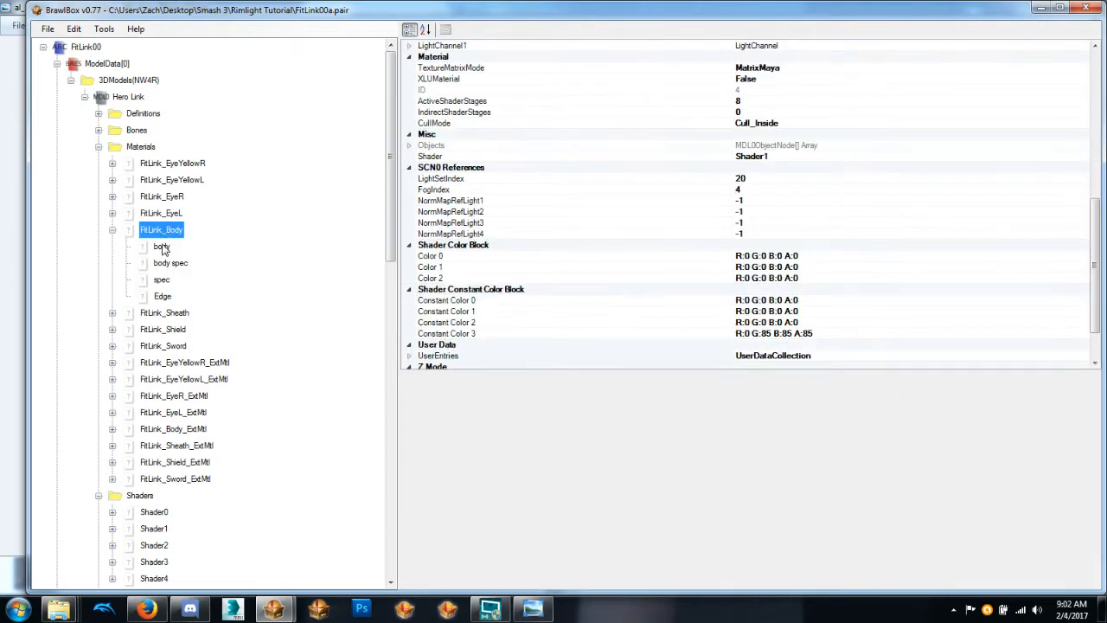
{"action": "left_click", "coordinate": [163, 246]}
{"action": "left_click", "coordinate": [170, 263]}
{"action": "left_click", "coordinate": [168, 231]}
{"action": "scroll", "coordinate": [259, 292], "scroll_direction": "down", "scroll_amount": 2}
{"action": "left_click", "coordinate": [776, 157]}
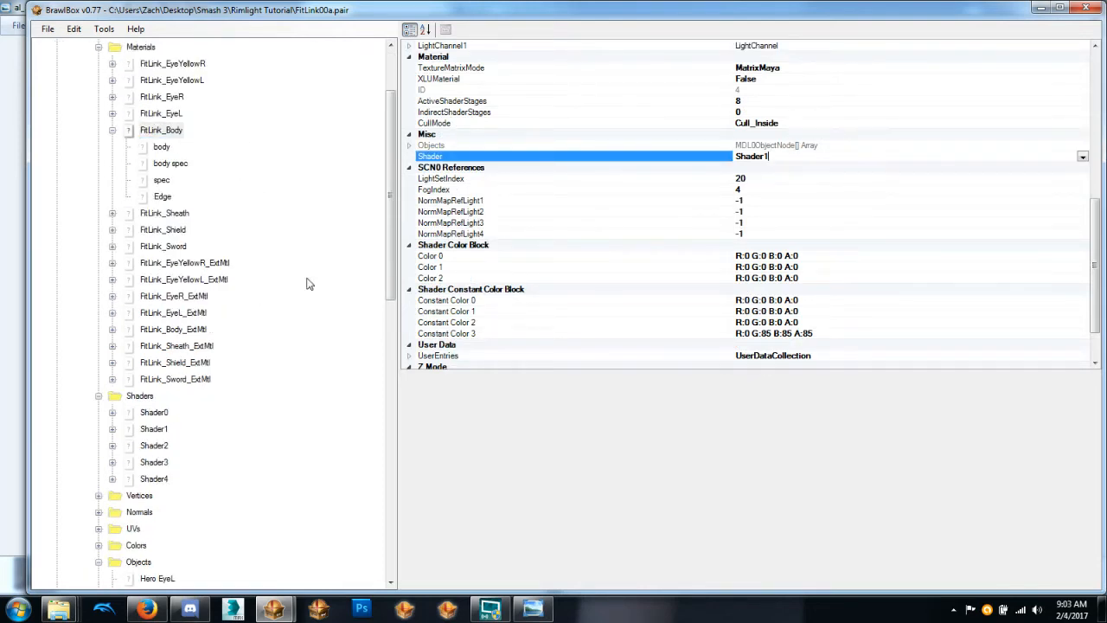
Replace Shader1 with the 4stepShader file from the Rimlight Tutorial folder.
{"action": "left_click", "coordinate": [145, 442]}
{"action": "left_click", "coordinate": [150, 432]}
{"action": "key", "text": "ctrl+r"}
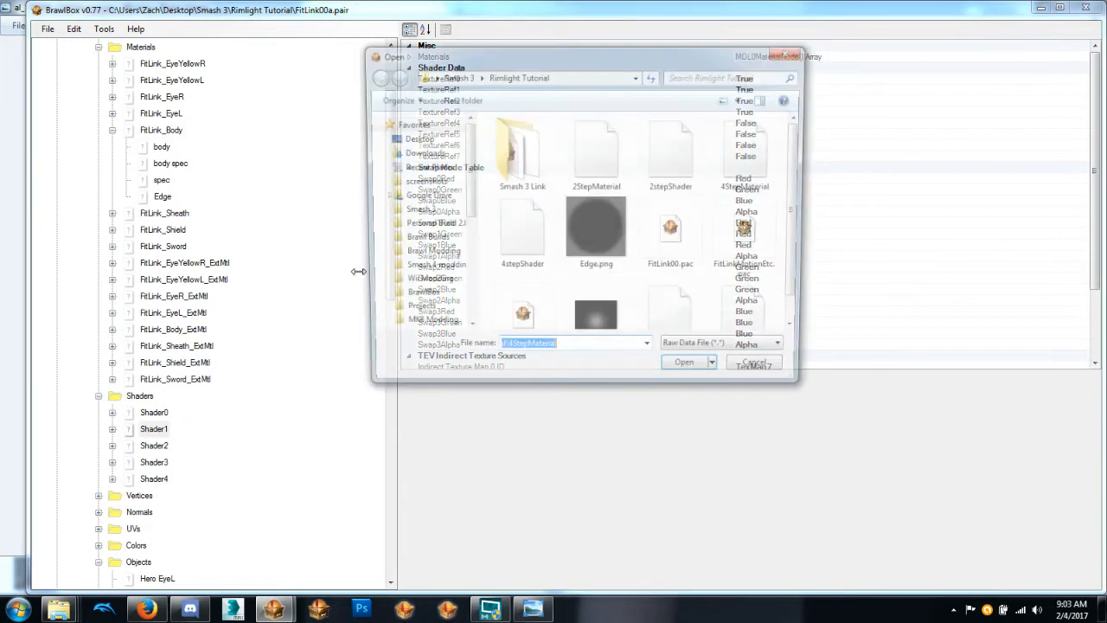
{"action": "left_click", "coordinate": [515, 231]}
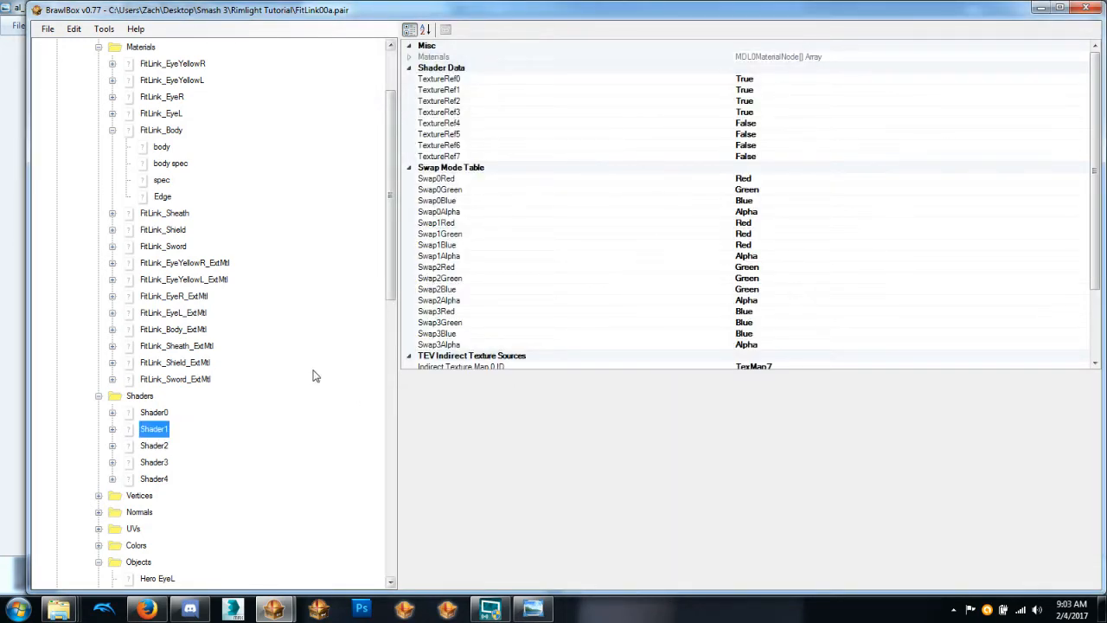
{"action": "key", "text": "ctrl+r"}
{"action": "left_click", "coordinate": [508, 249]}
{"action": "double_click", "coordinate": [517, 238]}
{"action": "scroll", "coordinate": [306, 351], "scroll_direction": "up", "scroll_amount": 2}
Compare the spec and Edge texture references of FitLink_Body, including their HasTextureMatrix and MapMode settings.
{"action": "left_click", "coordinate": [164, 230]}
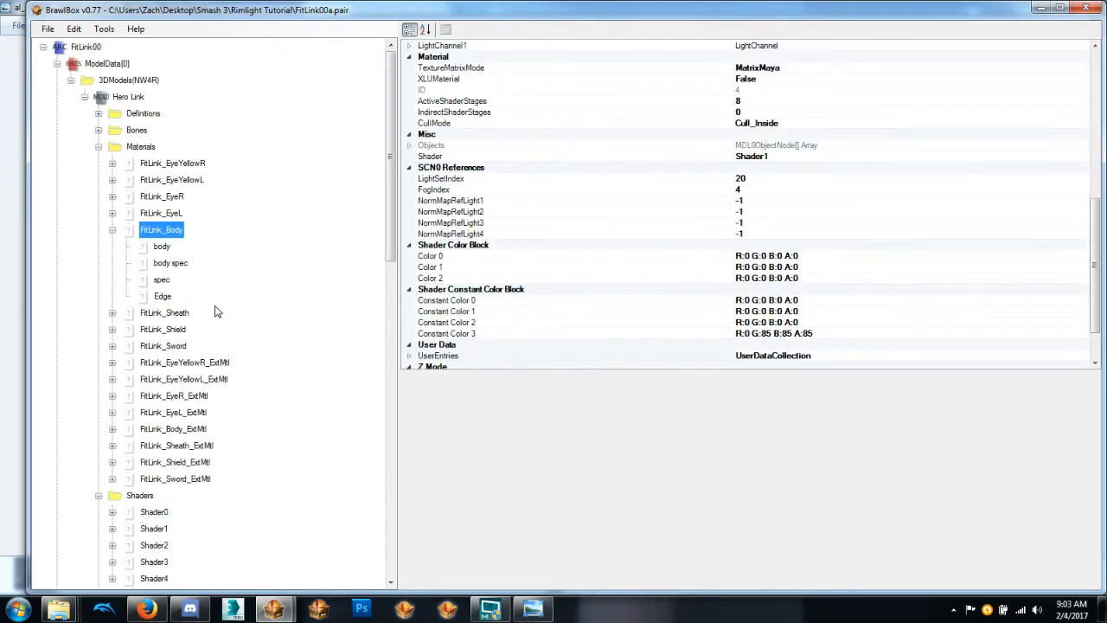
{"action": "left_click", "coordinate": [163, 281]}
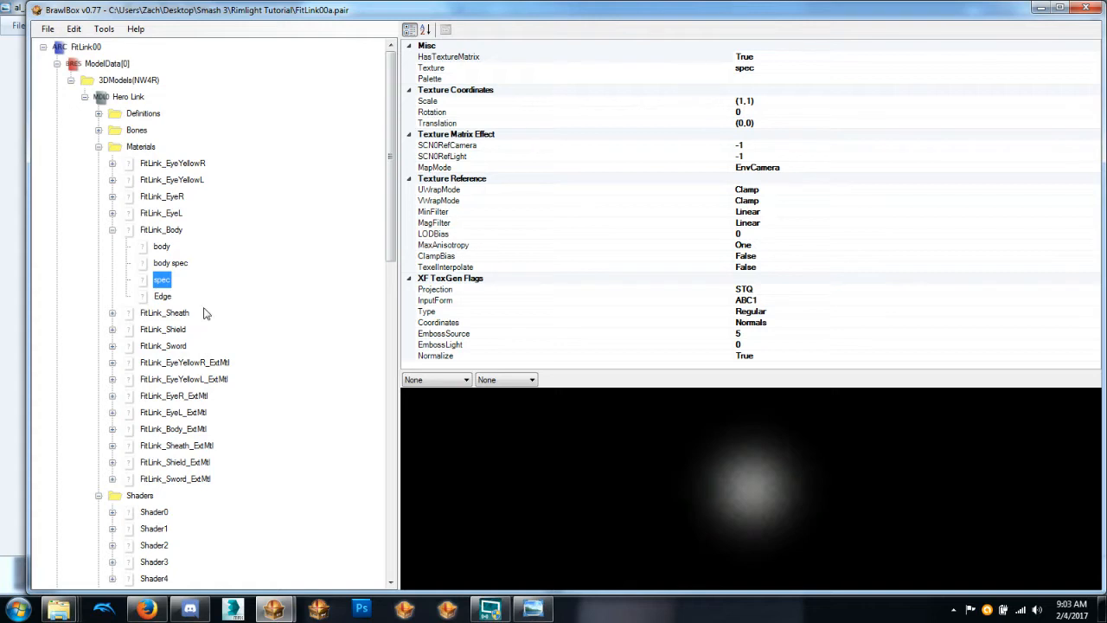
{"action": "left_click", "coordinate": [162, 295]}
{"action": "left_click", "coordinate": [162, 279]}
{"action": "left_click", "coordinate": [427, 58]}
{"action": "left_click", "coordinate": [162, 280]}
{"action": "left_click", "coordinate": [163, 296]}
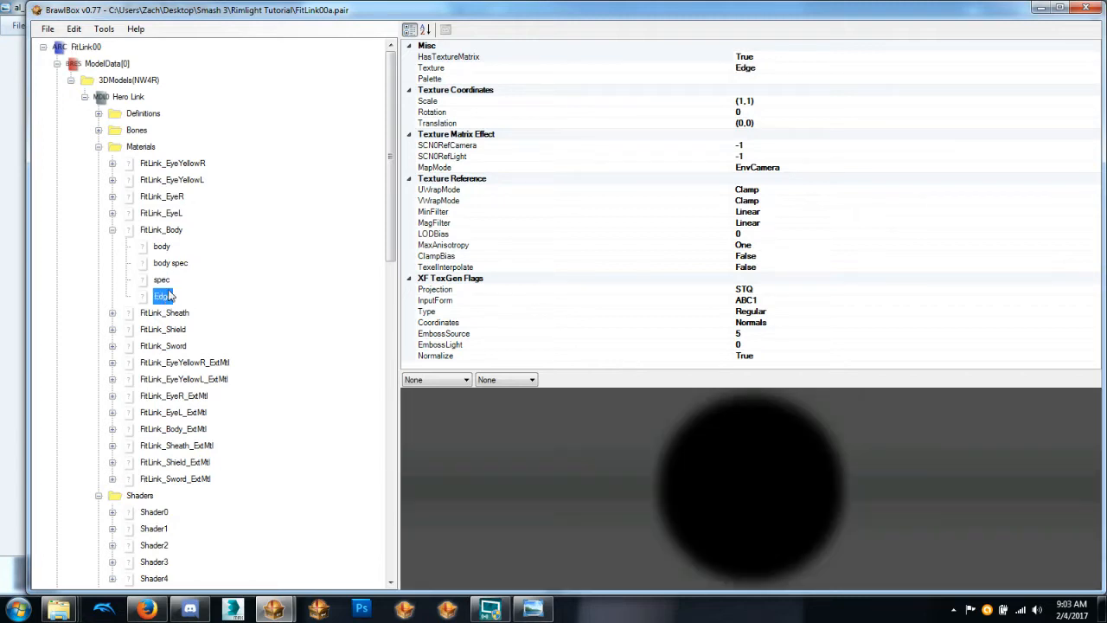
{"action": "left_click", "coordinate": [162, 280]}
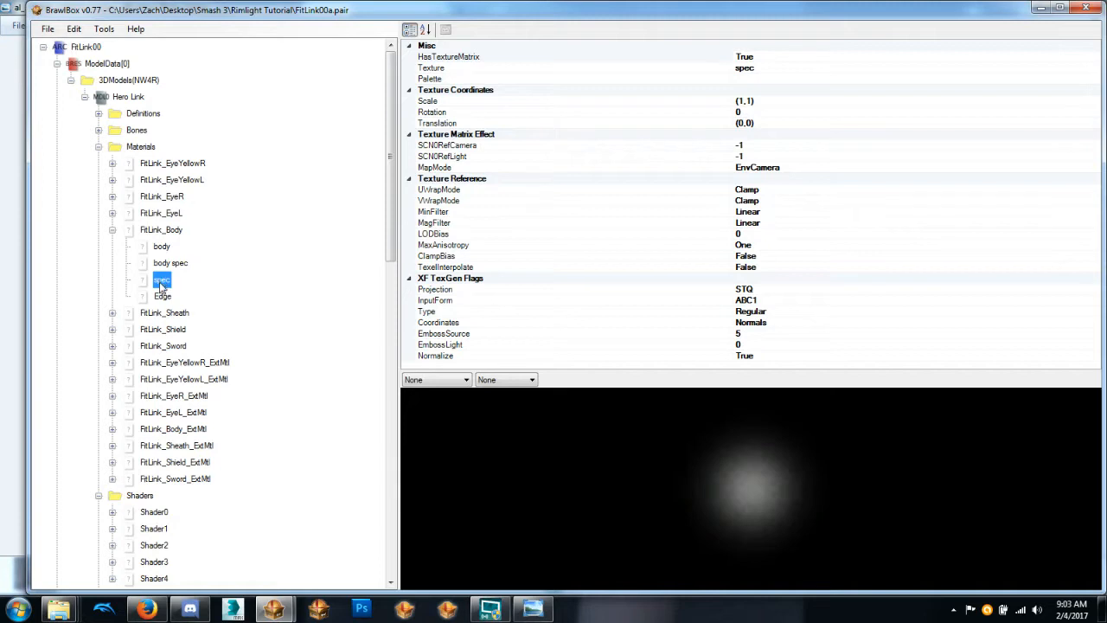
{"action": "left_click", "coordinate": [163, 297]}
{"action": "left_click", "coordinate": [164, 279]}
{"action": "left_click", "coordinate": [163, 296]}
Expand FitLink_Sheath, inspect the HasTextureMatrix setting of its spec reference, and collapse the material again.
{"action": "left_click", "coordinate": [112, 312]}
{"action": "left_click", "coordinate": [162, 362]}
{"action": "left_click", "coordinate": [785, 56]}
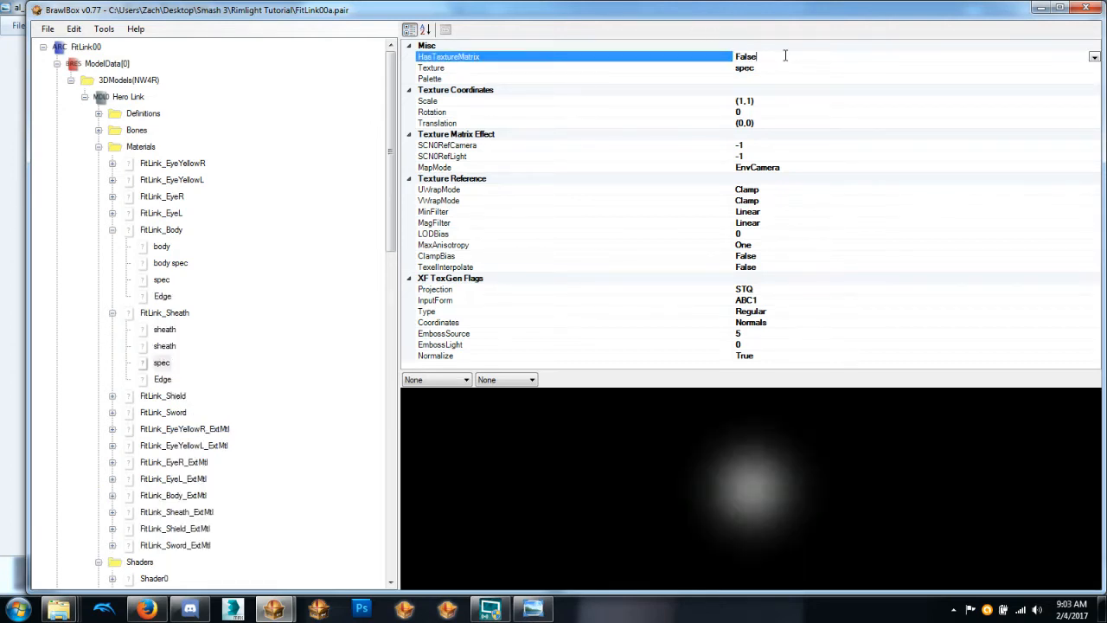
{"action": "left_click", "coordinate": [113, 313]}
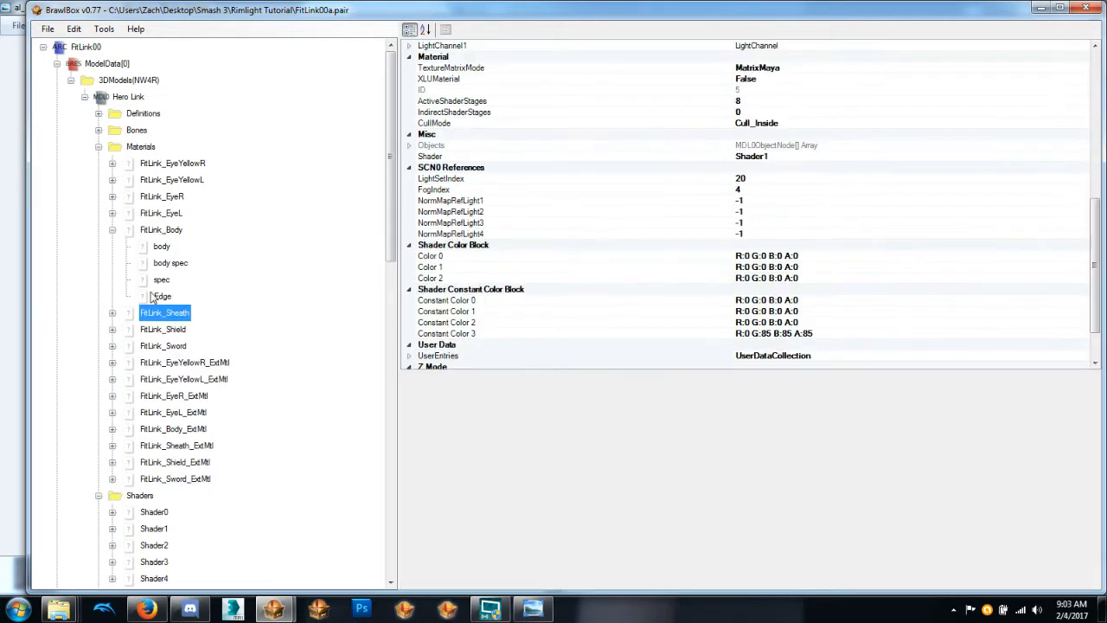
Review FitLink_Body's texture references, examining the hand area of the body texture's UV preview and the body spec preview up close.
{"action": "left_click", "coordinate": [162, 296]}
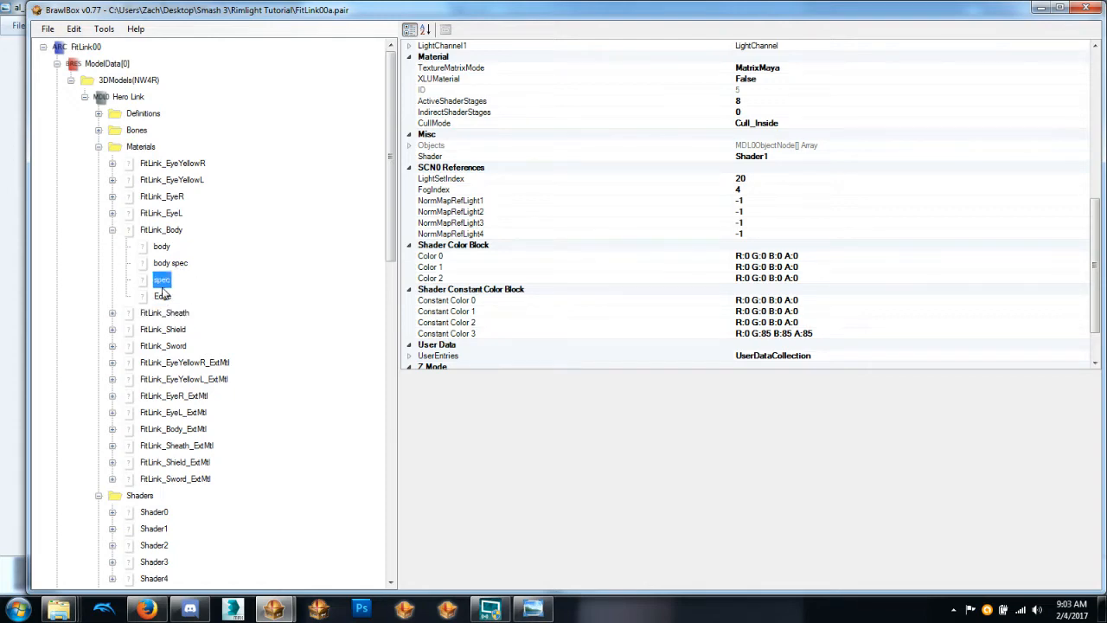
{"action": "left_click", "coordinate": [170, 263]}
{"action": "left_click", "coordinate": [164, 247]}
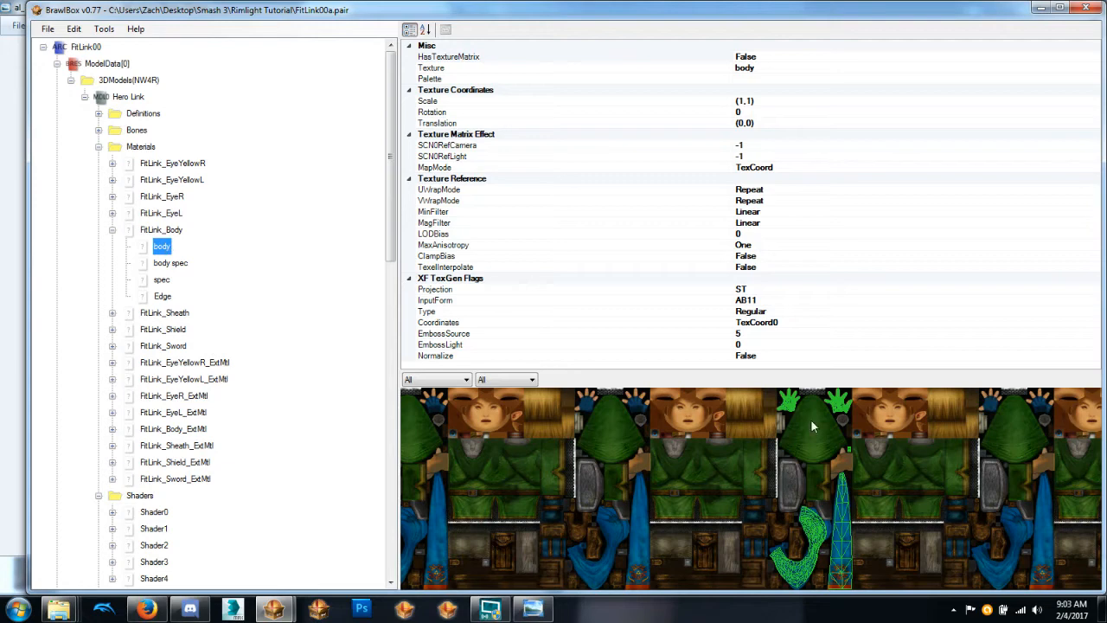
{"action": "left_click", "coordinate": [741, 473]}
{"action": "scroll", "coordinate": [796, 459], "scroll_direction": "up", "scroll_amount": 3}
{"action": "scroll", "coordinate": [770, 450], "scroll_direction": "down", "scroll_amount": 2}
{"action": "scroll", "coordinate": [768, 437], "scroll_direction": "up", "scroll_amount": 5}
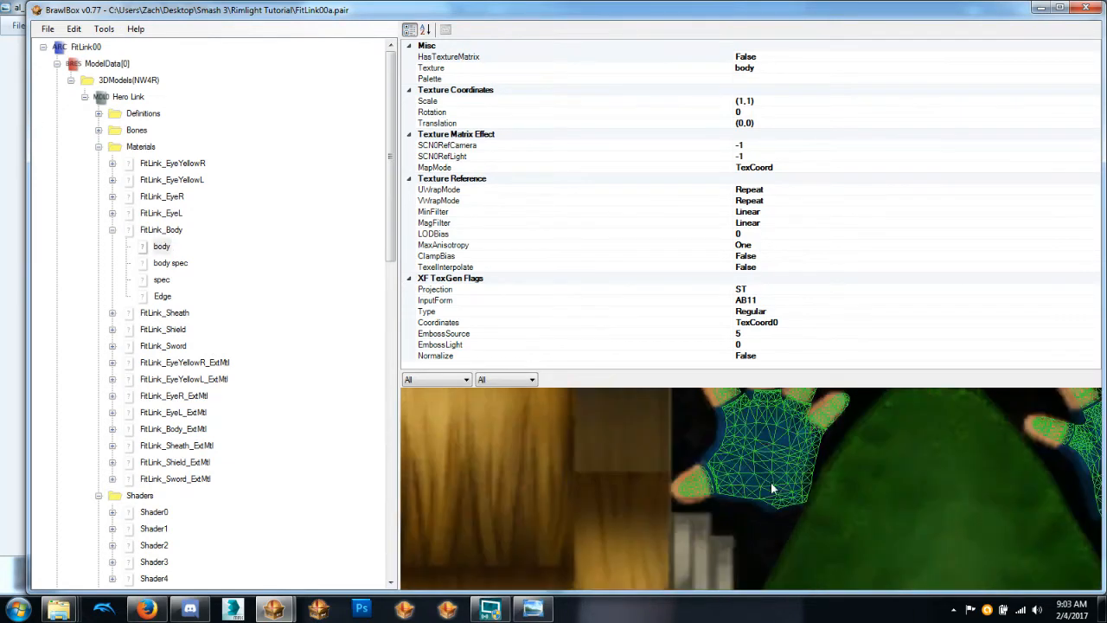
{"action": "left_click_drag", "start_coordinate": [769, 426], "coordinate": [768, 481]}
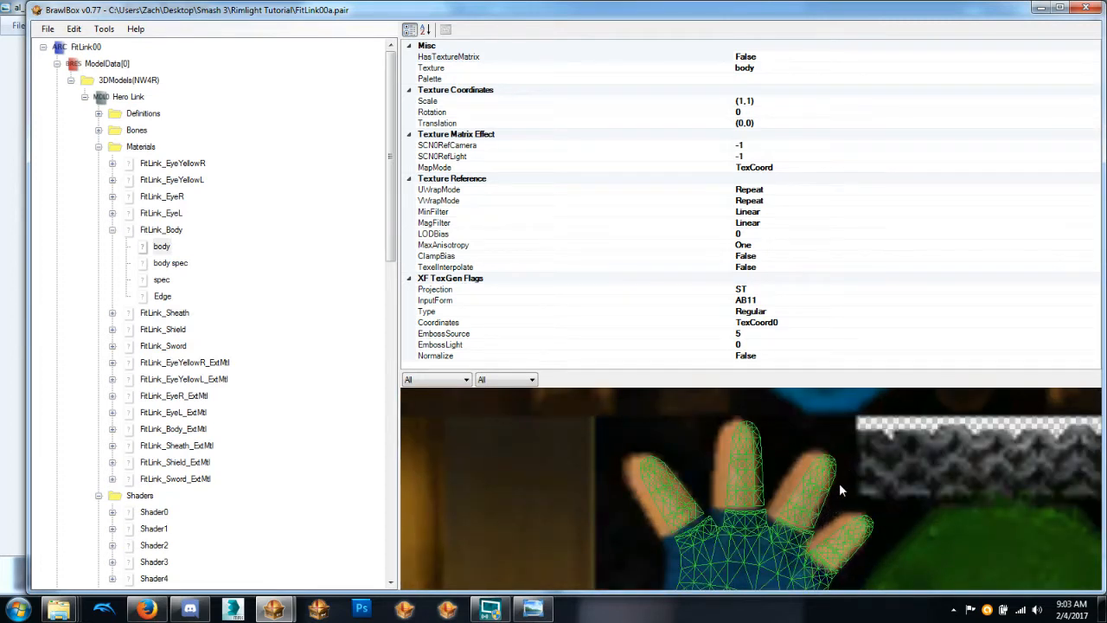
{"action": "left_click", "coordinate": [170, 263]}
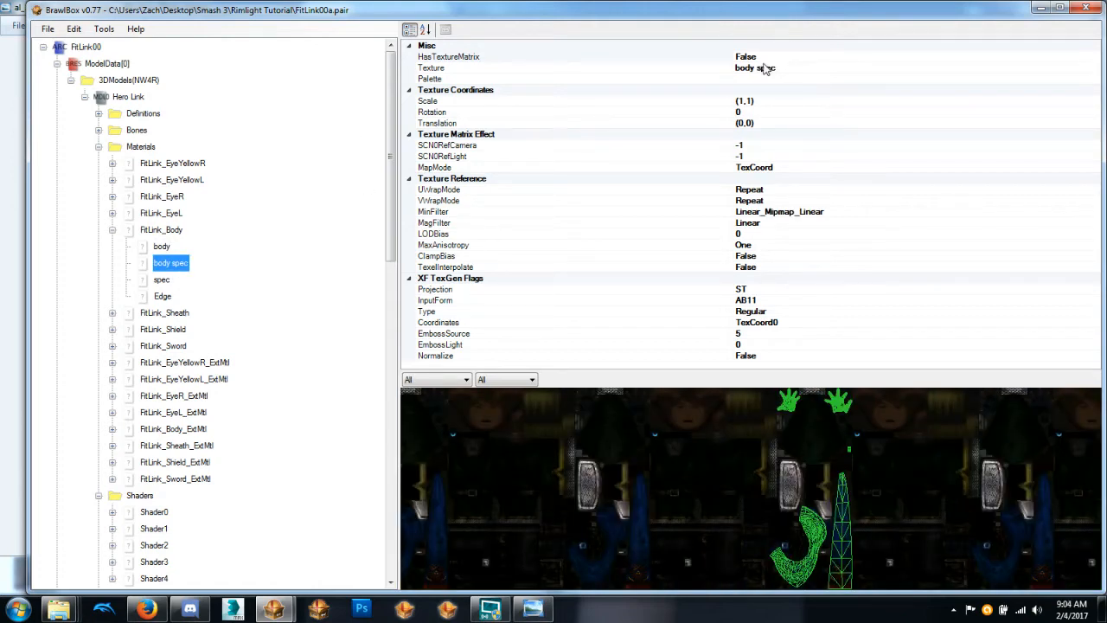
Collapse FitLink_Body and look over the properties of the FitLink_Sword, FitLink_Sheath and FitLink_Shield materials.
{"action": "left_click", "coordinate": [113, 230]}
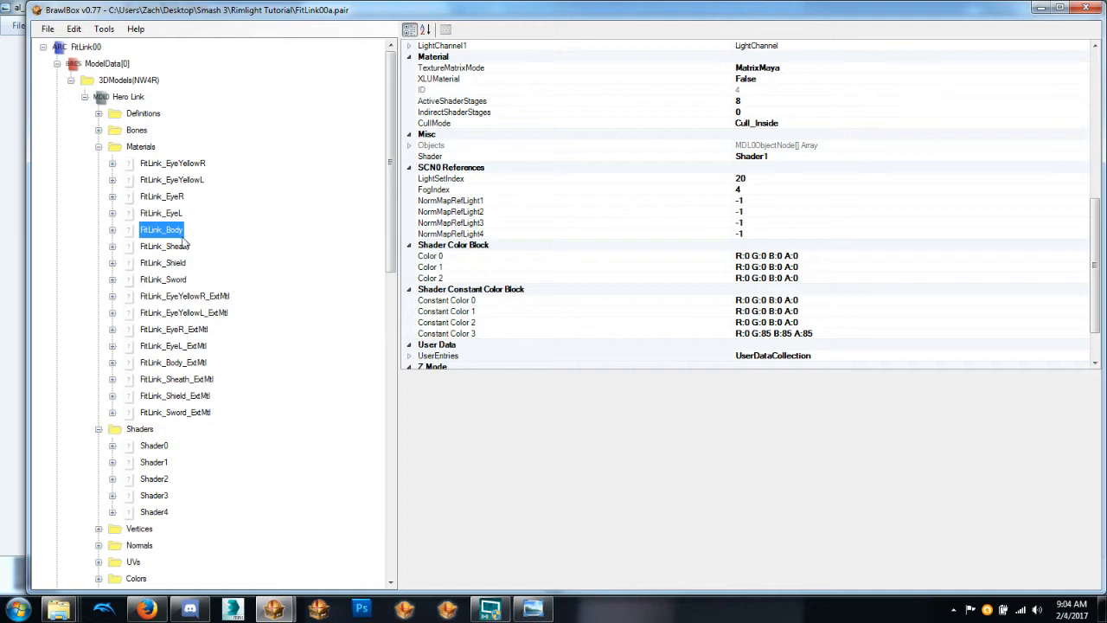
{"action": "left_click", "coordinate": [157, 281]}
{"action": "left_click", "coordinate": [156, 235]}
{"action": "left_click", "coordinate": [160, 263]}
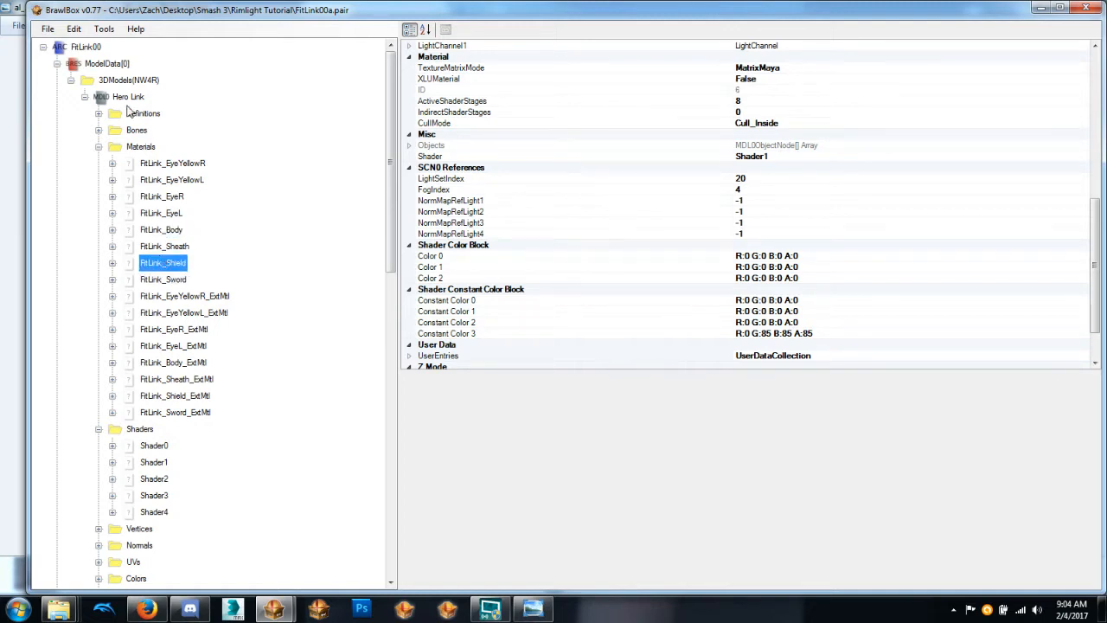
Switch to Windows Photo Viewer and examine the al_170204_1029.bin.out.jpg screenshot enlarged, comparing the lighting on Link's body and shield.
{"action": "left_click", "coordinate": [531, 609]}
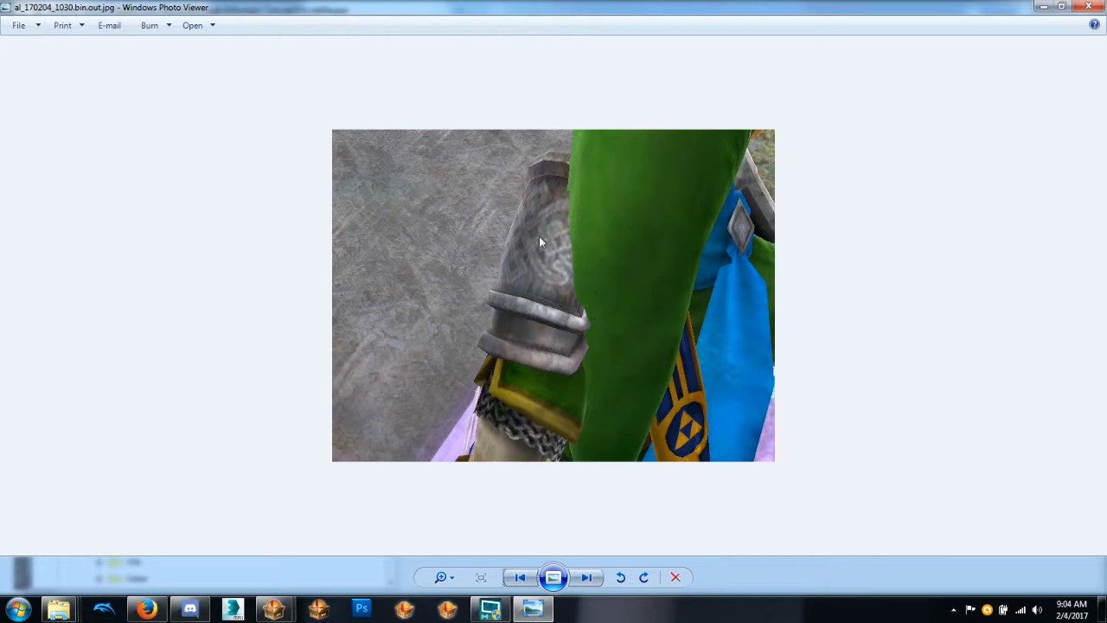
{"action": "left_click", "coordinate": [517, 577]}
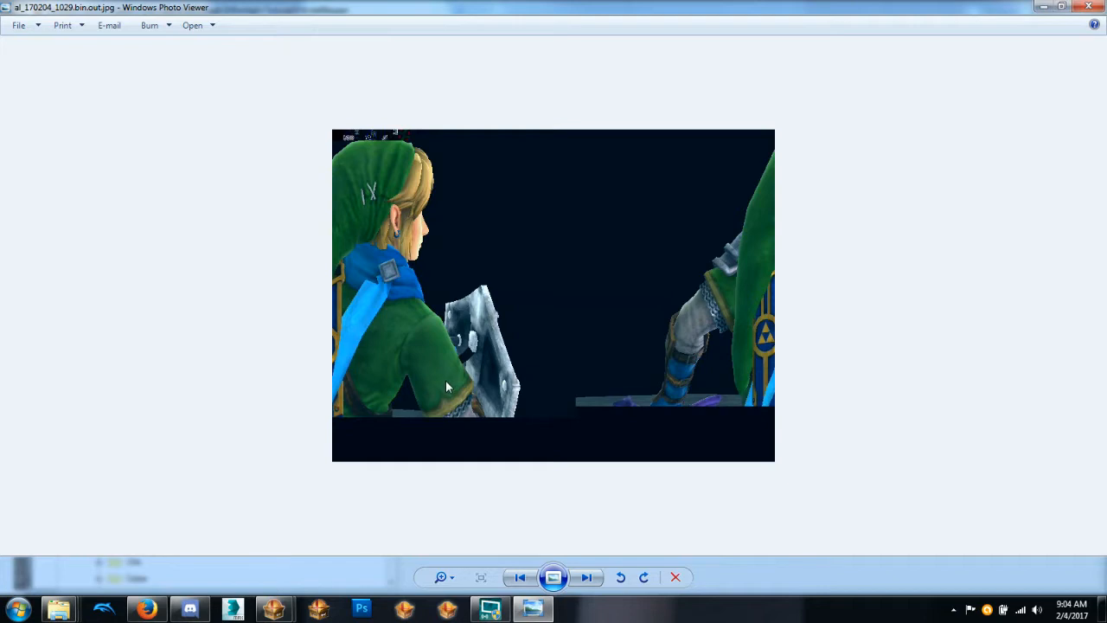
{"action": "left_click", "coordinate": [440, 577]}
{"action": "left_click_drag", "start_coordinate": [446, 581], "coordinate": [446, 553]}
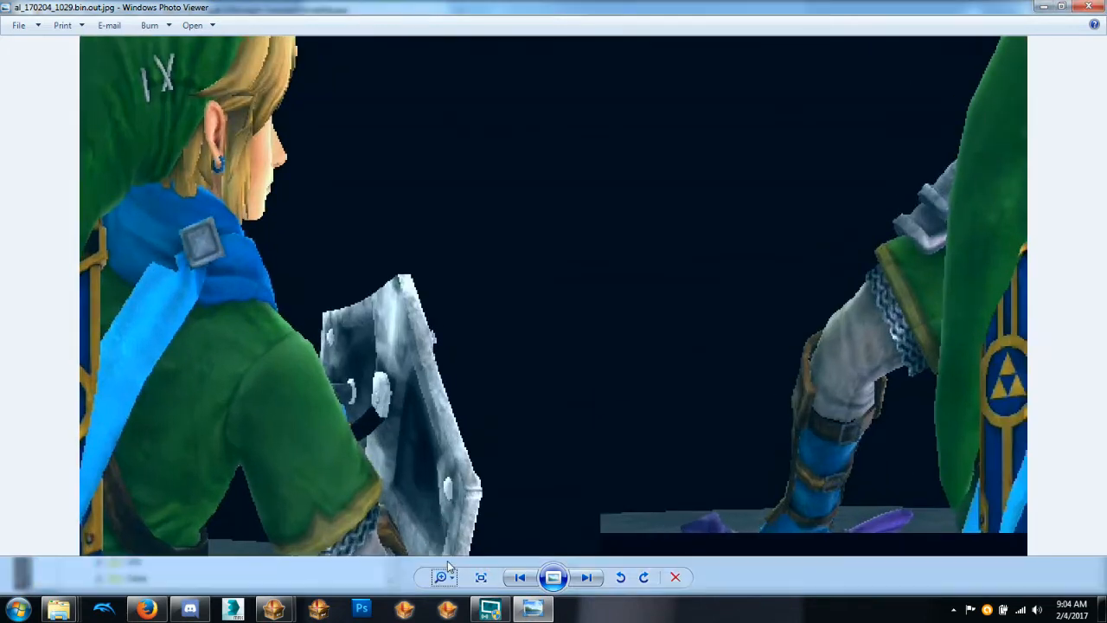
{"action": "left_click_drag", "start_coordinate": [504, 415], "coordinate": [528, 433]}
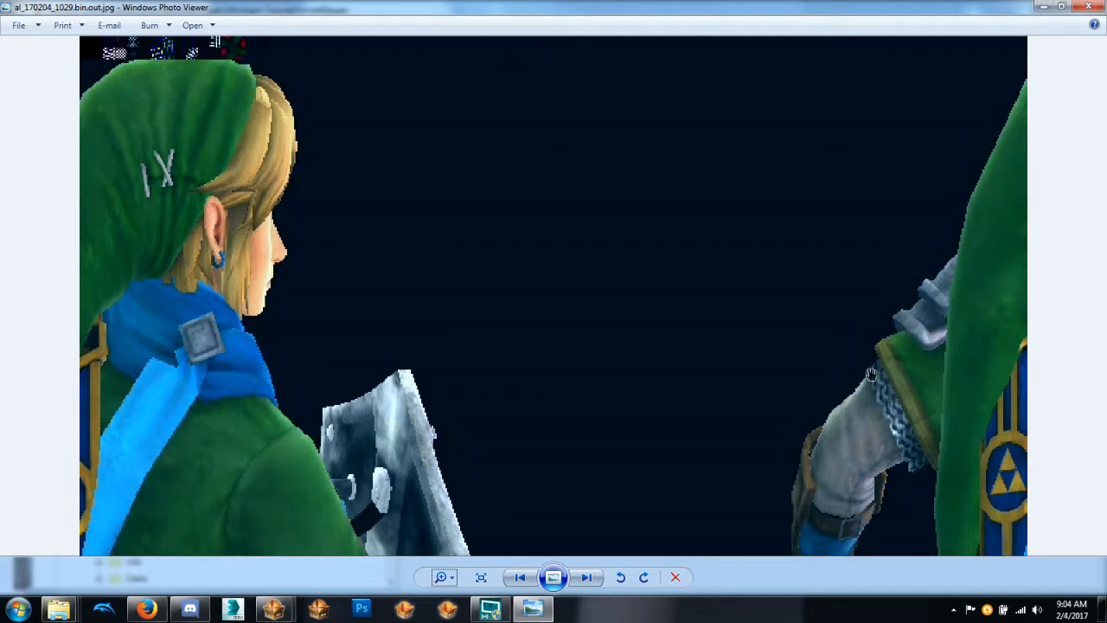
{"action": "left_click_drag", "start_coordinate": [859, 384], "coordinate": [854, 282]}
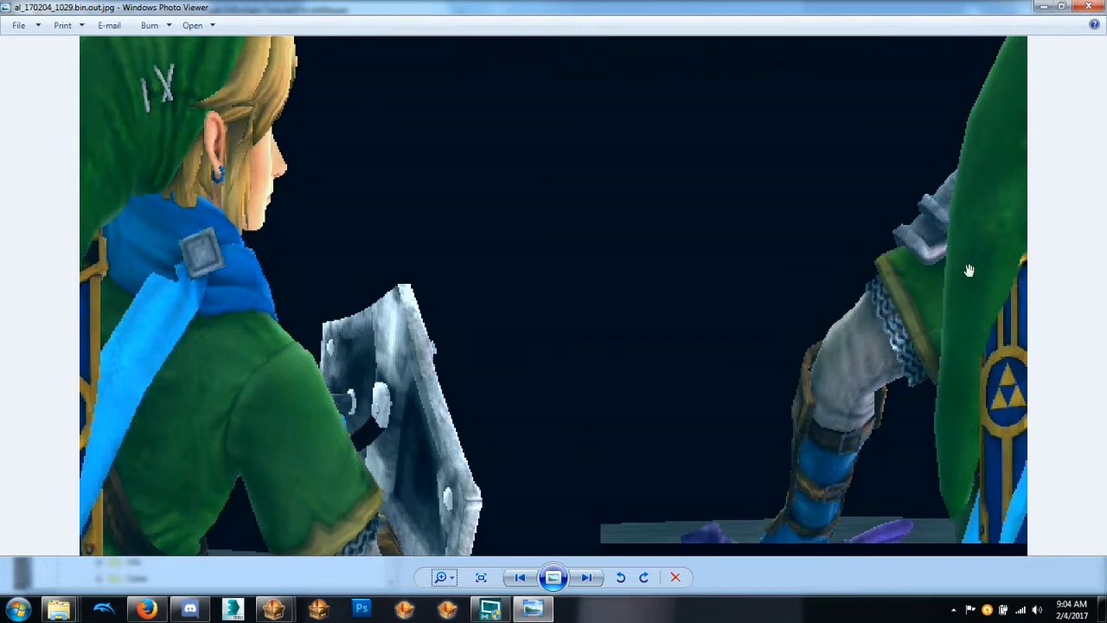
{"action": "left_click_drag", "start_coordinate": [969, 270], "coordinate": [954, 393]}
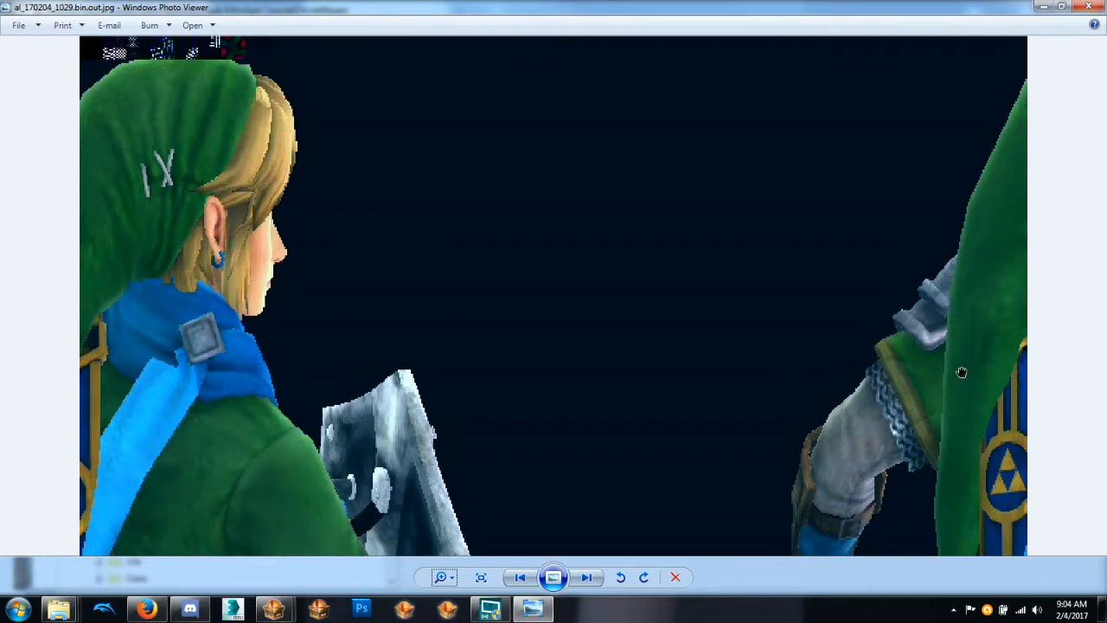
{"action": "left_click_drag", "start_coordinate": [947, 368], "coordinate": [942, 308]}
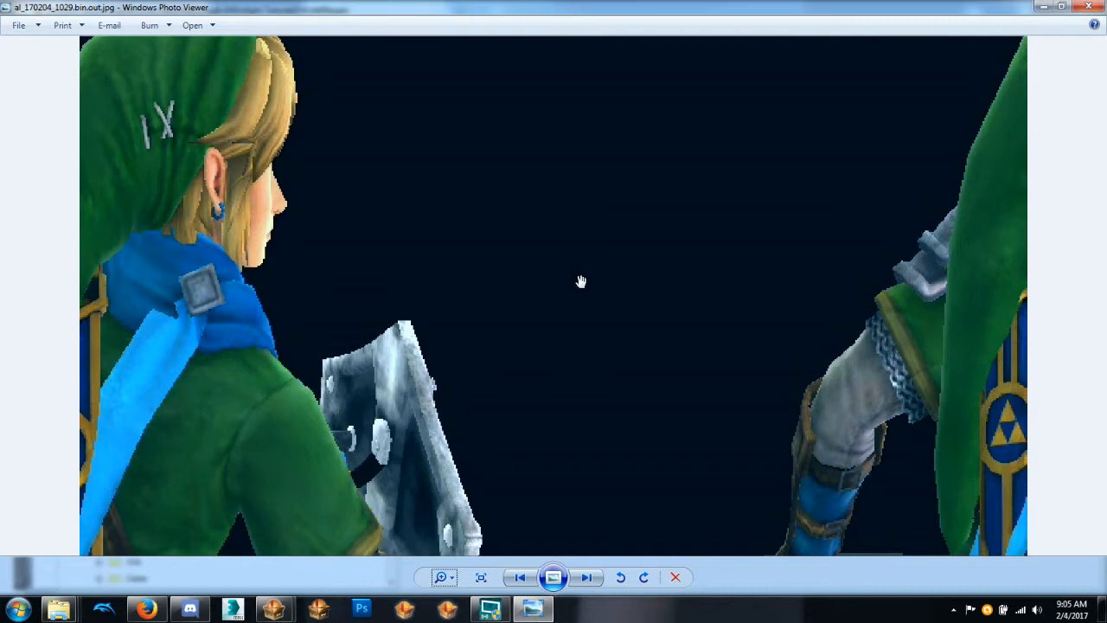
{"action": "mouse_move", "coordinate": [622, 271]}
{"action": "left_mouse_down"}
{"action": "mouse_move", "coordinate": [631, 347]}
{"action": "mouse_move", "coordinate": [615, 289]}
{"action": "left_mouse_up"}
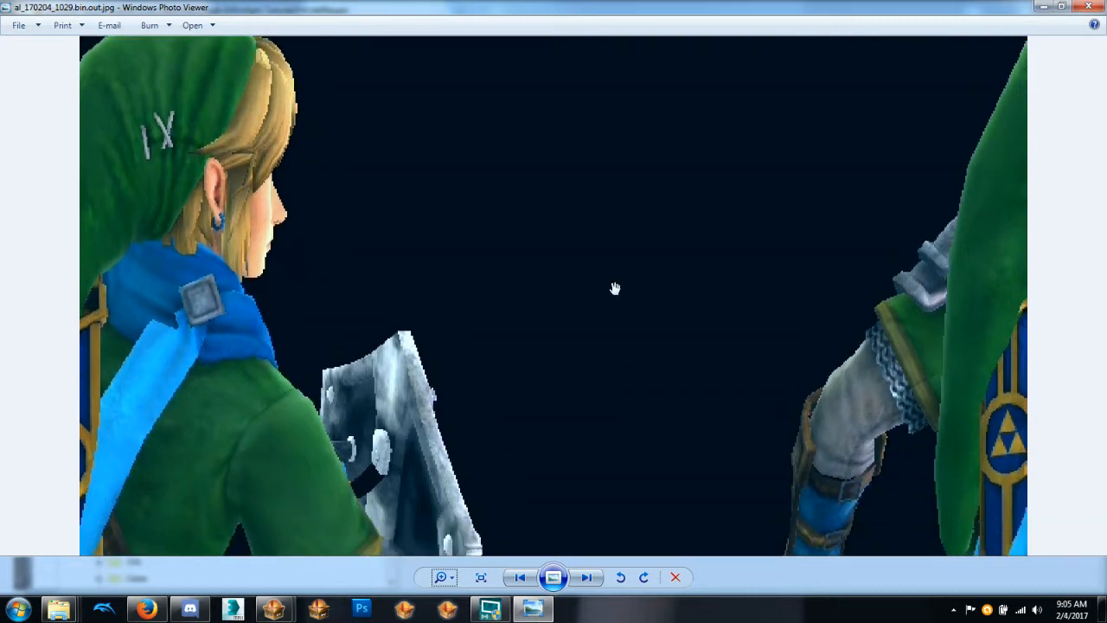
Switch to the BrawlBox window with the Meta Knight file, examine the FitMetaknight00 model up close in the model editor, and return to Link's file.
{"action": "left_click", "coordinate": [273, 609]}
{"action": "mouse_move", "coordinate": [288, 612]}
{"action": "left_click", "coordinate": [337, 512]}
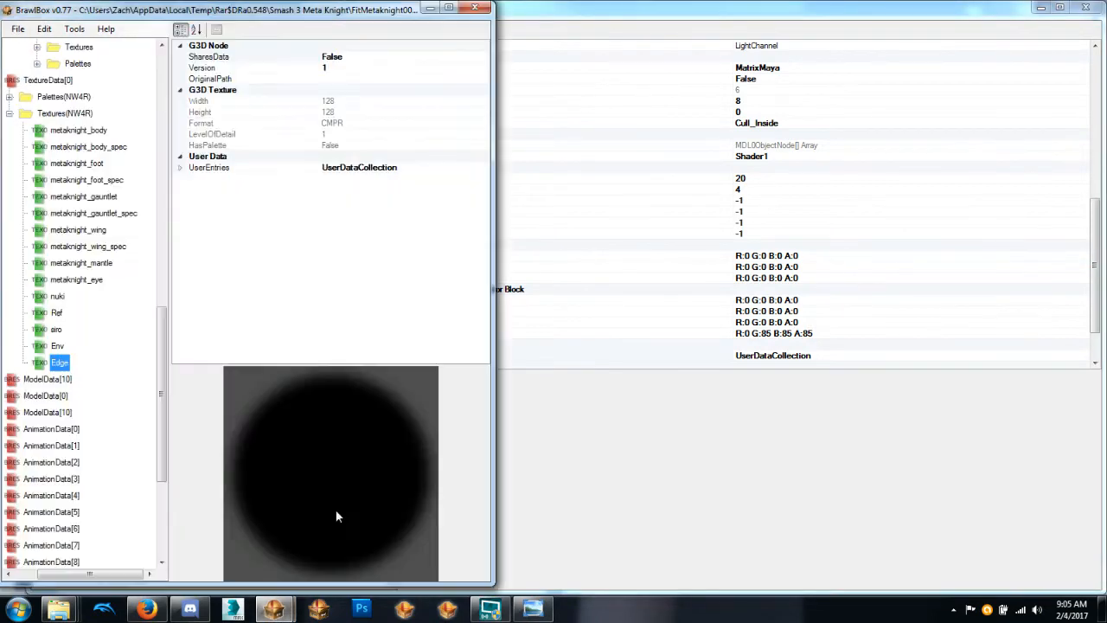
{"action": "left_click_drag", "start_coordinate": [184, 12], "coordinate": [219, 22]}
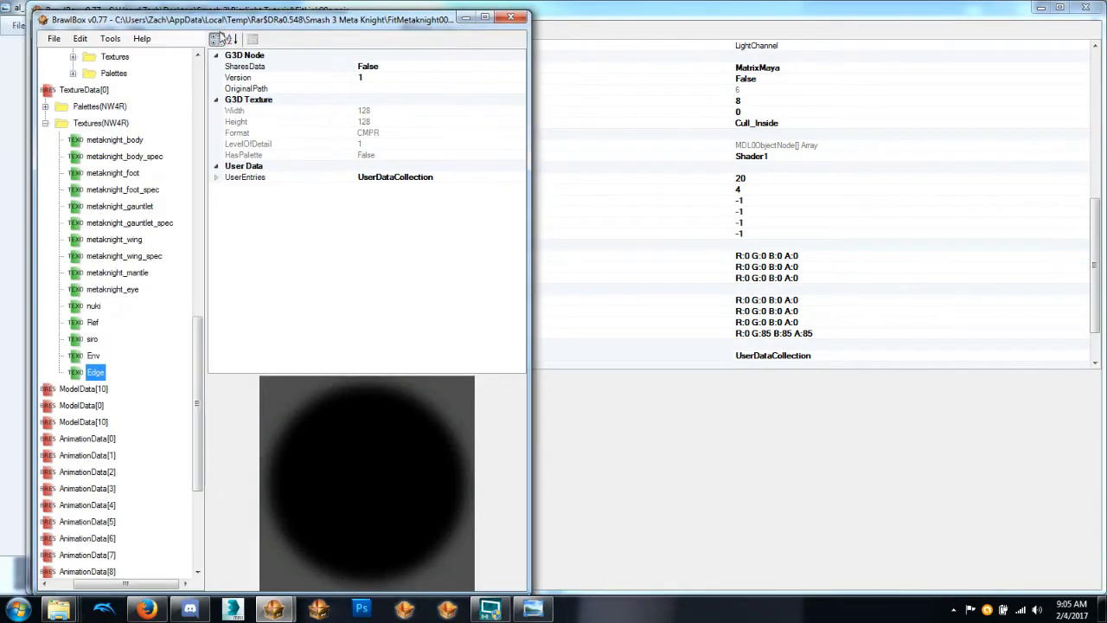
{"action": "left_click_drag", "start_coordinate": [203, 398], "coordinate": [203, 160]}
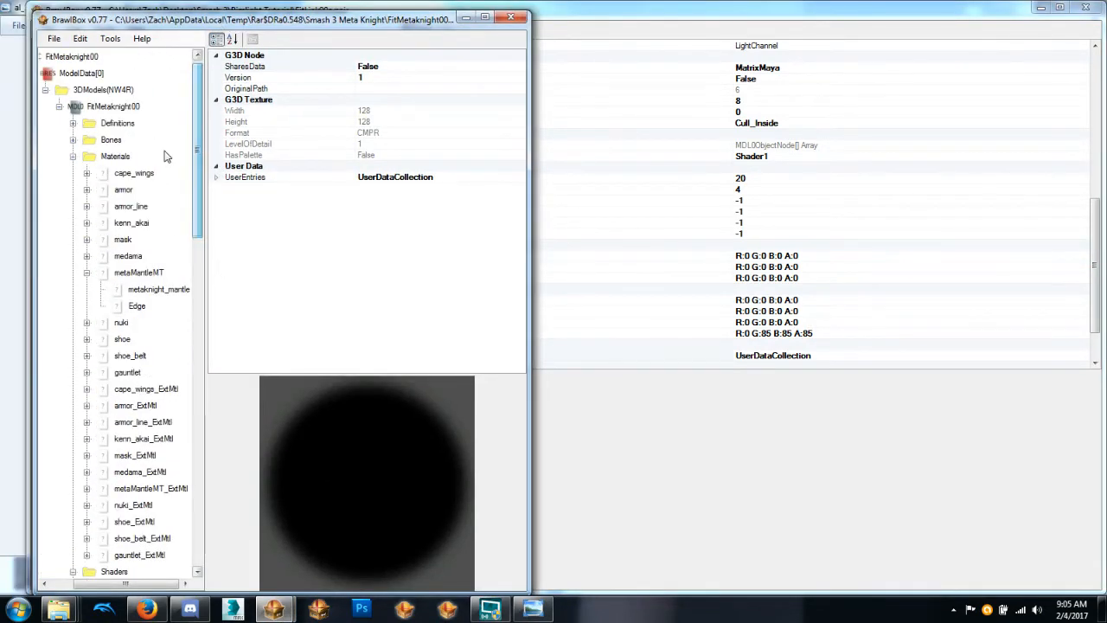
{"action": "left_click", "coordinate": [114, 105]}
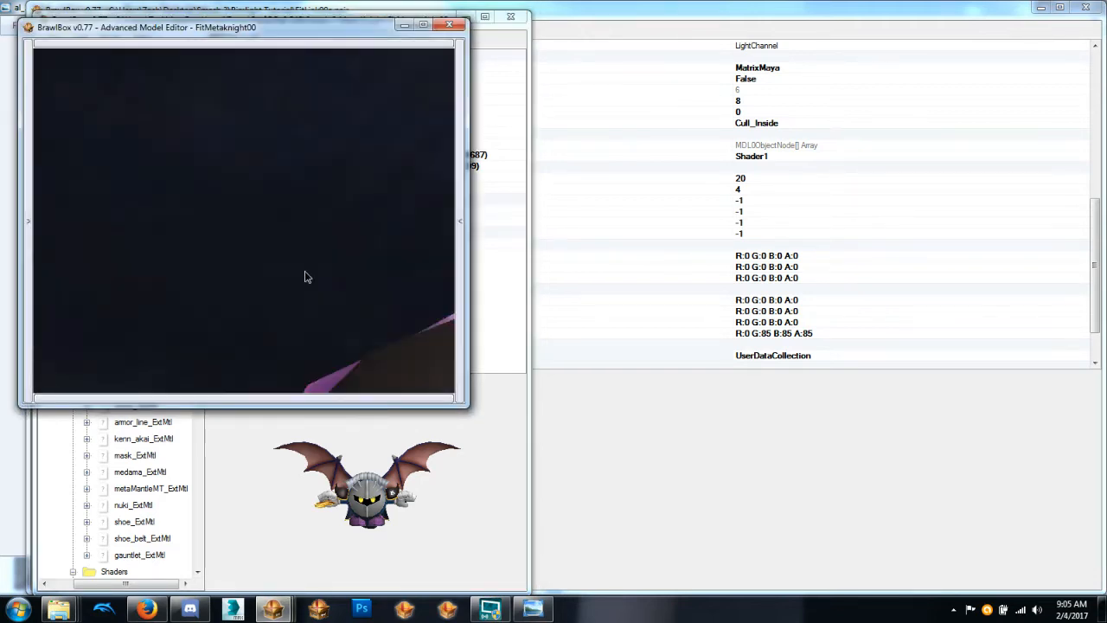
{"action": "scroll", "coordinate": [304, 279], "scroll_direction": "down", "scroll_amount": 5}
{"action": "right_click_drag", "start_coordinate": [300, 306], "coordinate": [294, 273], "text": "ctrl"}
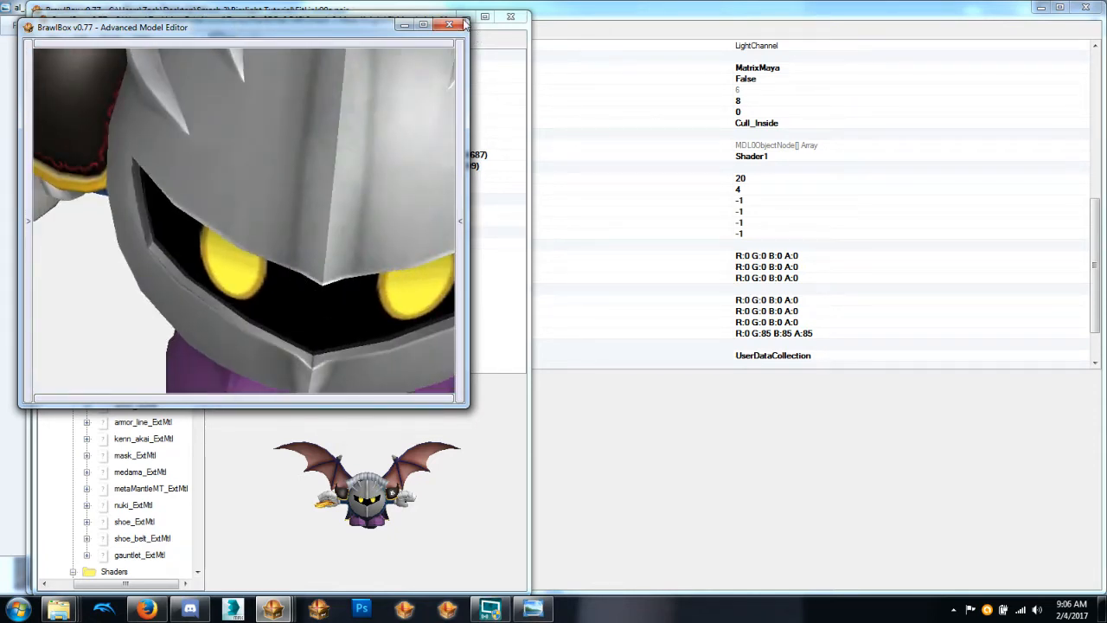
{"action": "left_click", "coordinate": [450, 26]}
{"action": "left_click", "coordinate": [464, 18]}
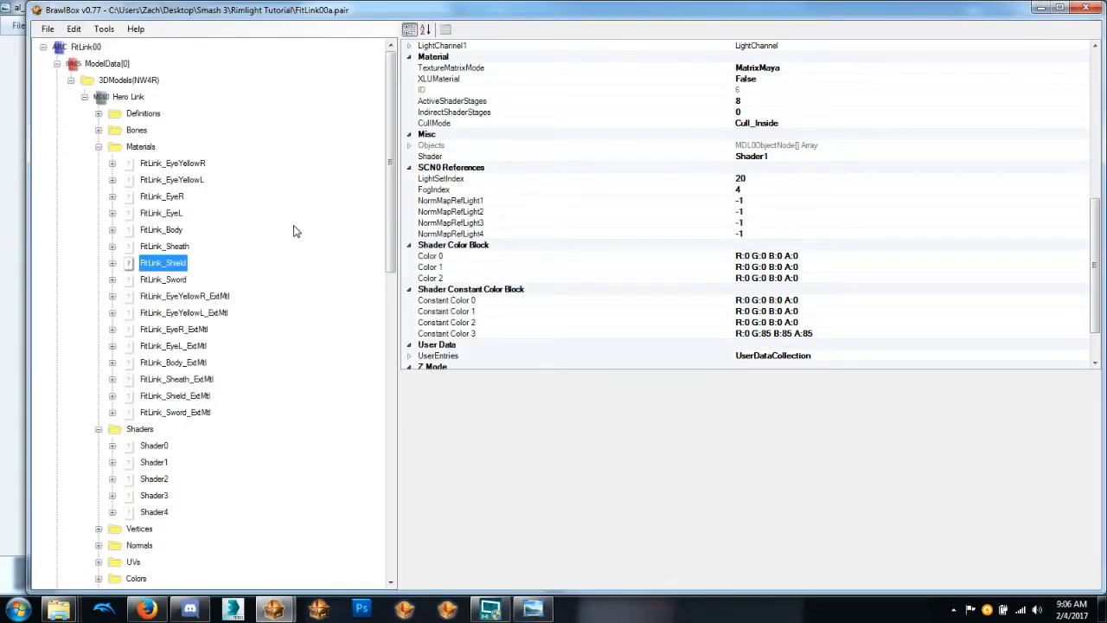
Delete the body spec and spec texture references from FitLink_Body, keeping body and Edge.
{"action": "left_click", "coordinate": [147, 229]}
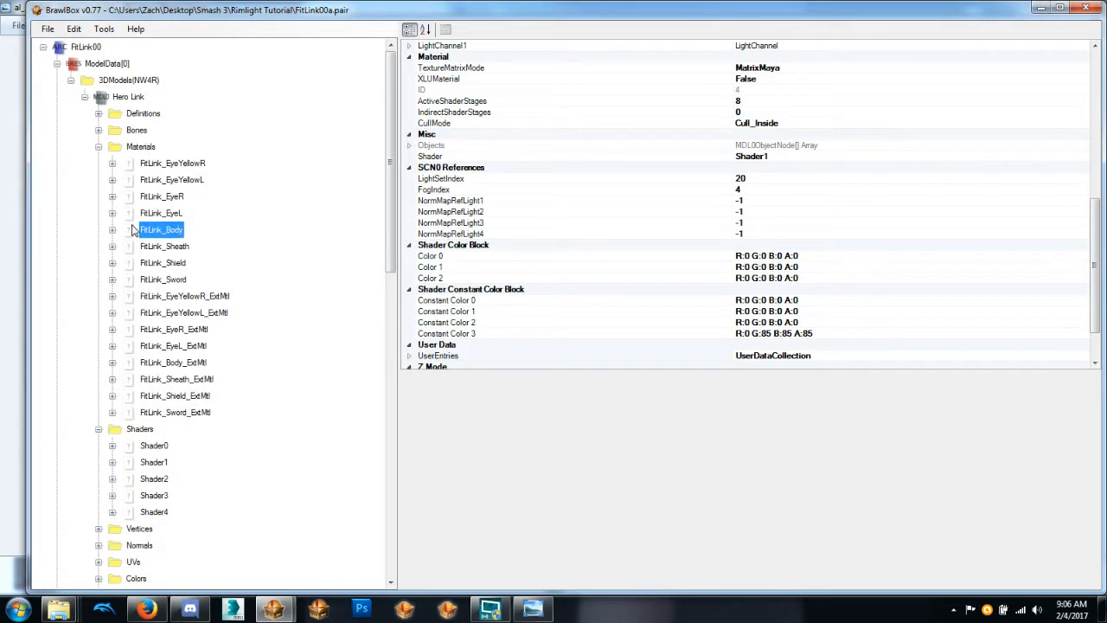
{"action": "left_click", "coordinate": [113, 230]}
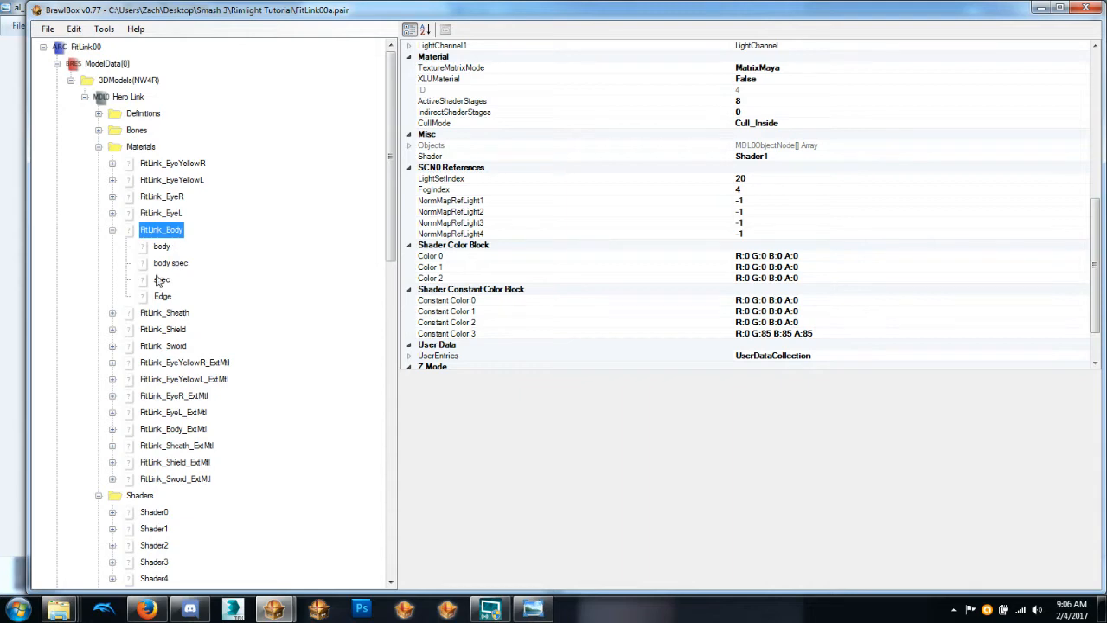
{"action": "left_click", "coordinate": [169, 263]}
{"action": "key", "text": "Delete"}
{"action": "key", "text": "Delete"}
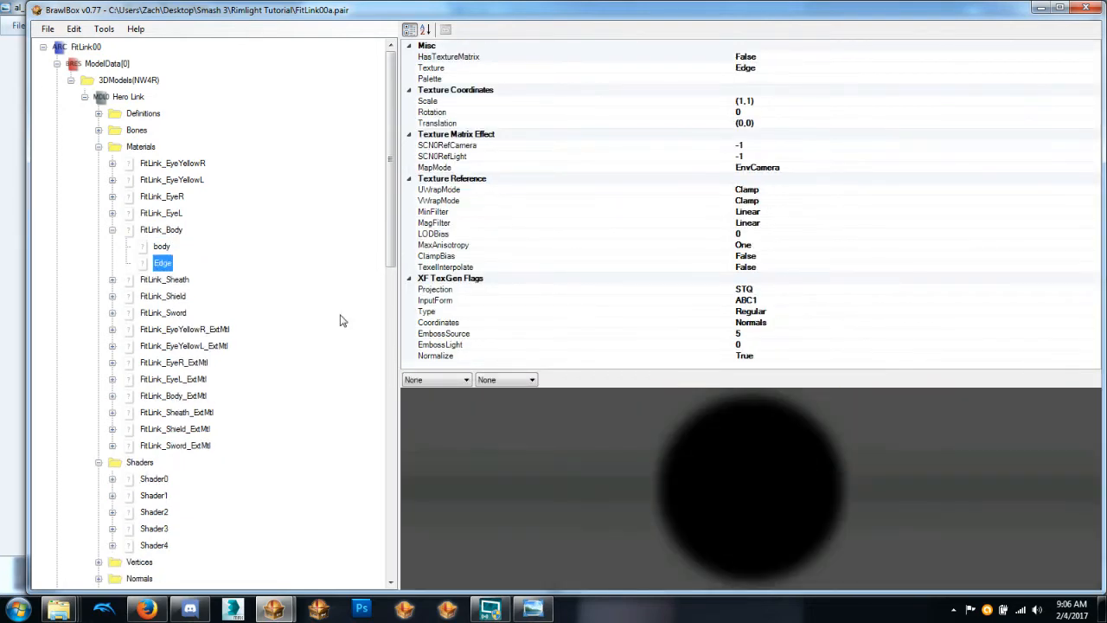
{"action": "key", "text": "Up"}
{"action": "key", "text": "Up"}
{"action": "key", "text": "Down"}
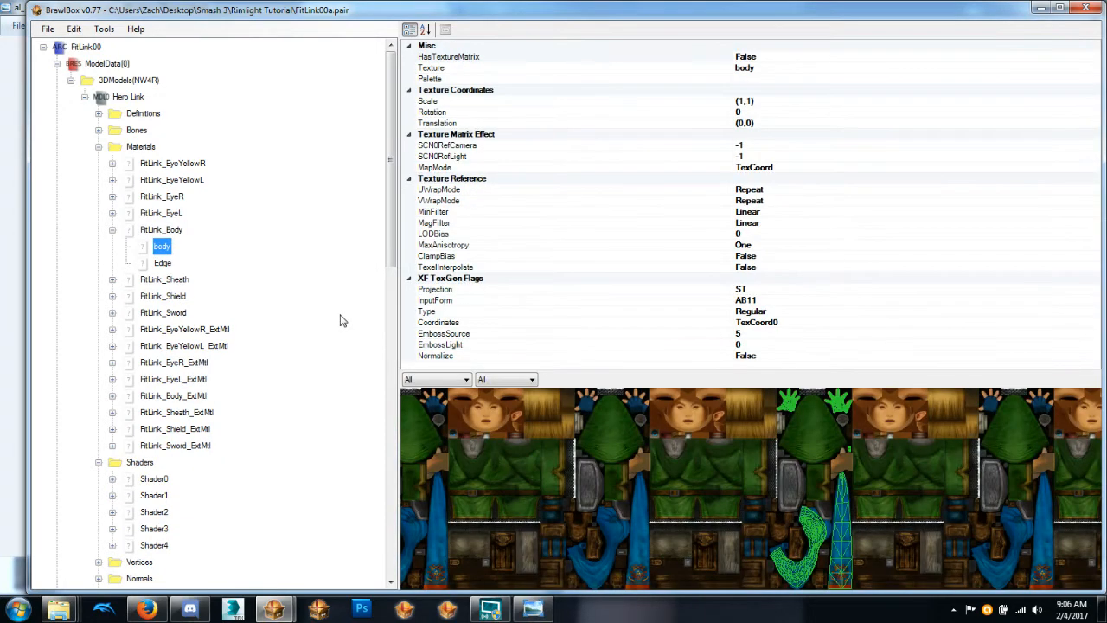
Review the body and Edge texture references of FitLink_Body, and delete Edge.
{"action": "key", "text": "Up"}
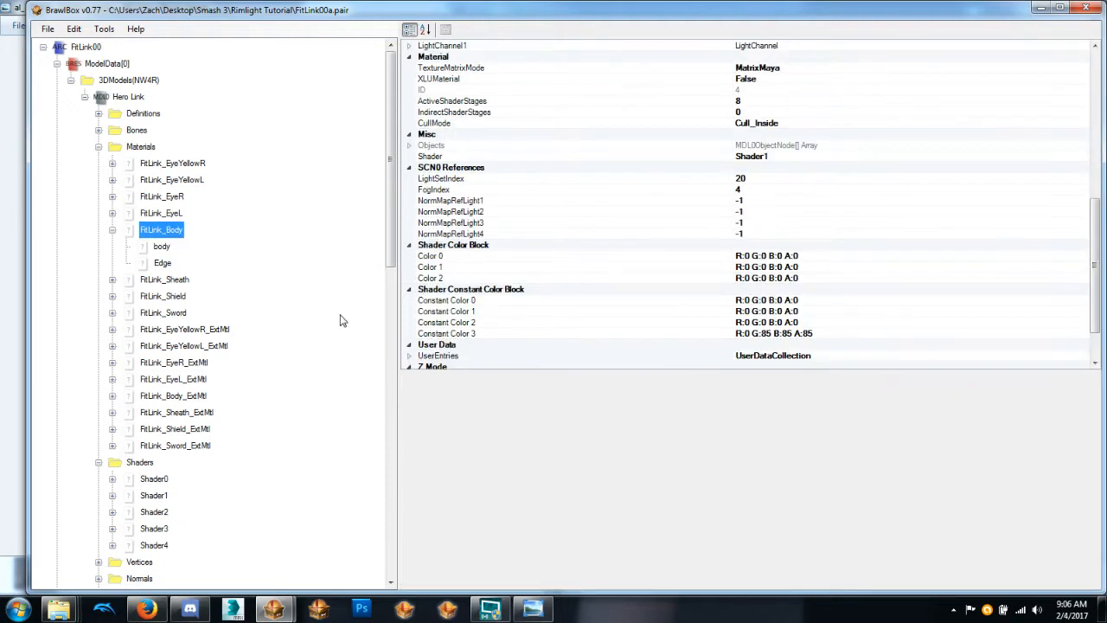
{"action": "key", "text": "Down"}
{"action": "key", "text": "Down"}
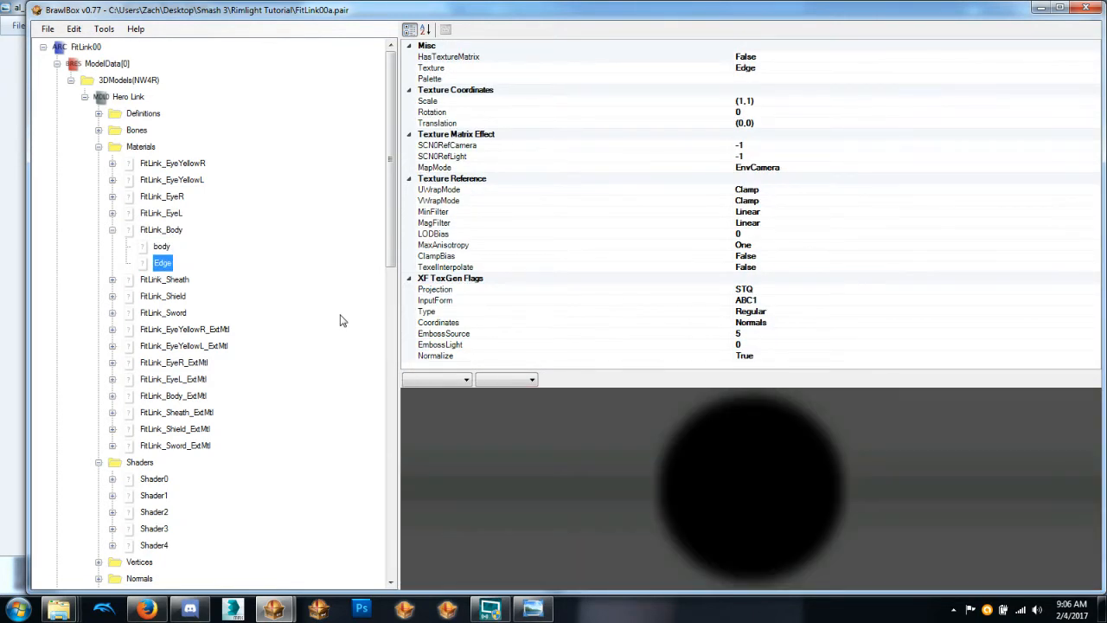
{"action": "key", "text": "Up"}
{"action": "key", "text": "Down"}
{"action": "key", "text": "ctrl+Delete"}
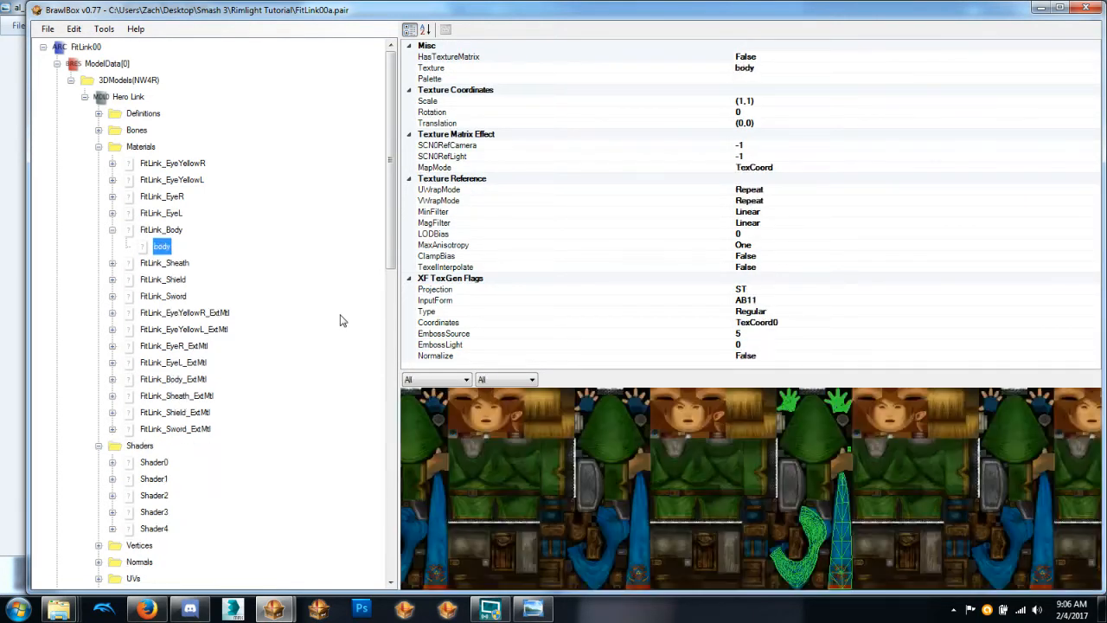
{"action": "key", "text": "Up"}
{"action": "key", "text": "Down"}
Replace the FitLink_Body material with 2StepMaterial and rename its metaknight_mantle texture reference to body.
{"action": "key", "text": "Up"}
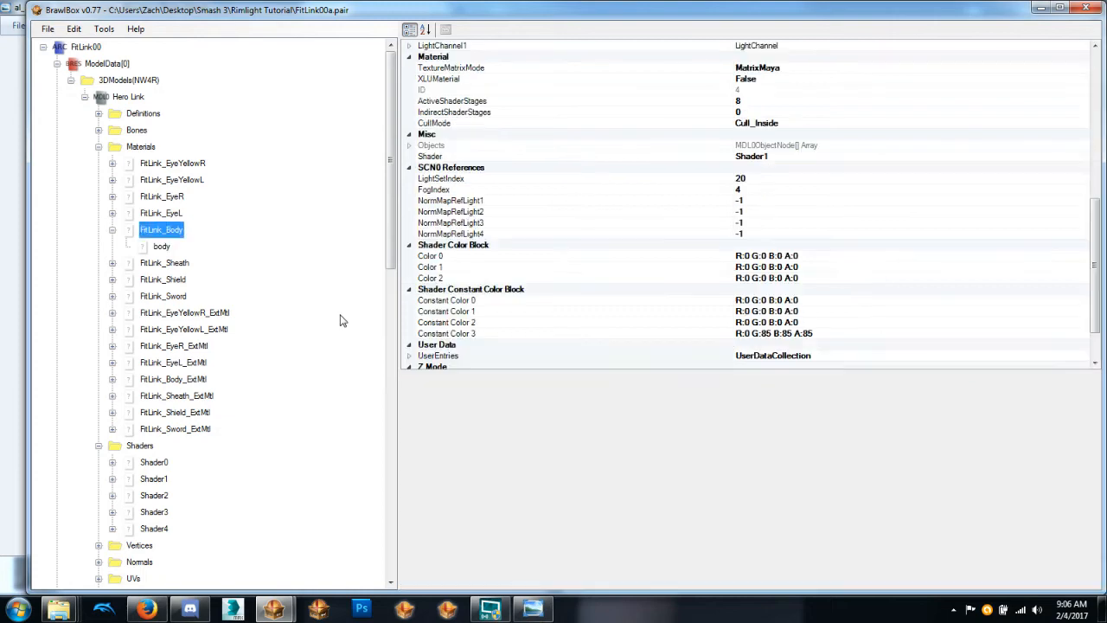
{"action": "key", "text": "ctrl+r"}
{"action": "left_click", "coordinate": [629, 162]}
{"action": "key", "text": "Return"}
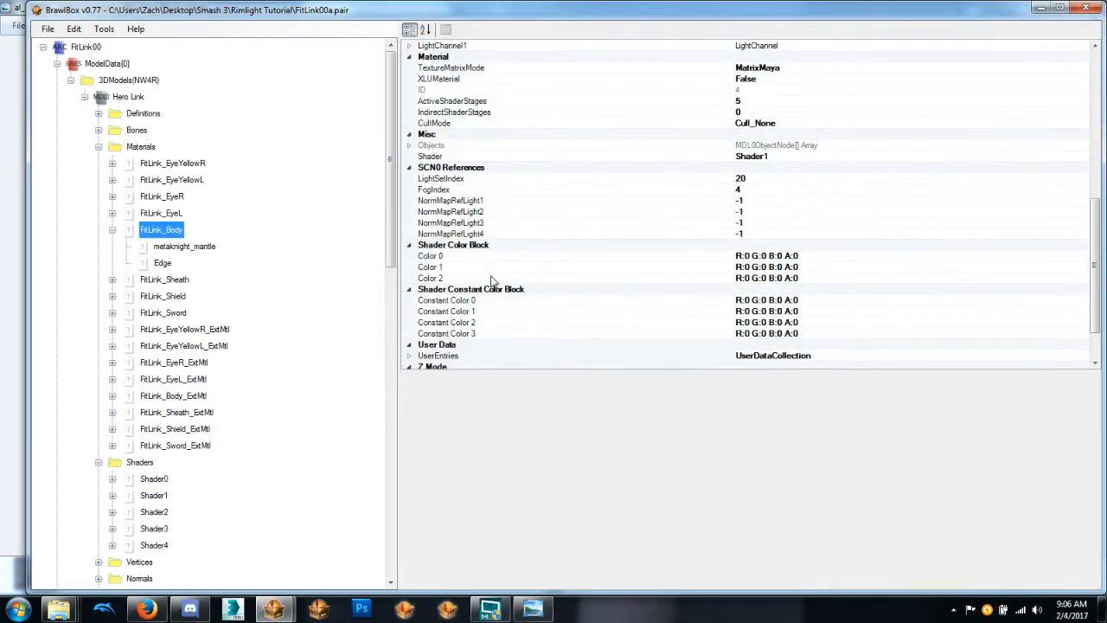
{"action": "key", "text": "Down"}
{"action": "key", "text": "ctrl+n"}
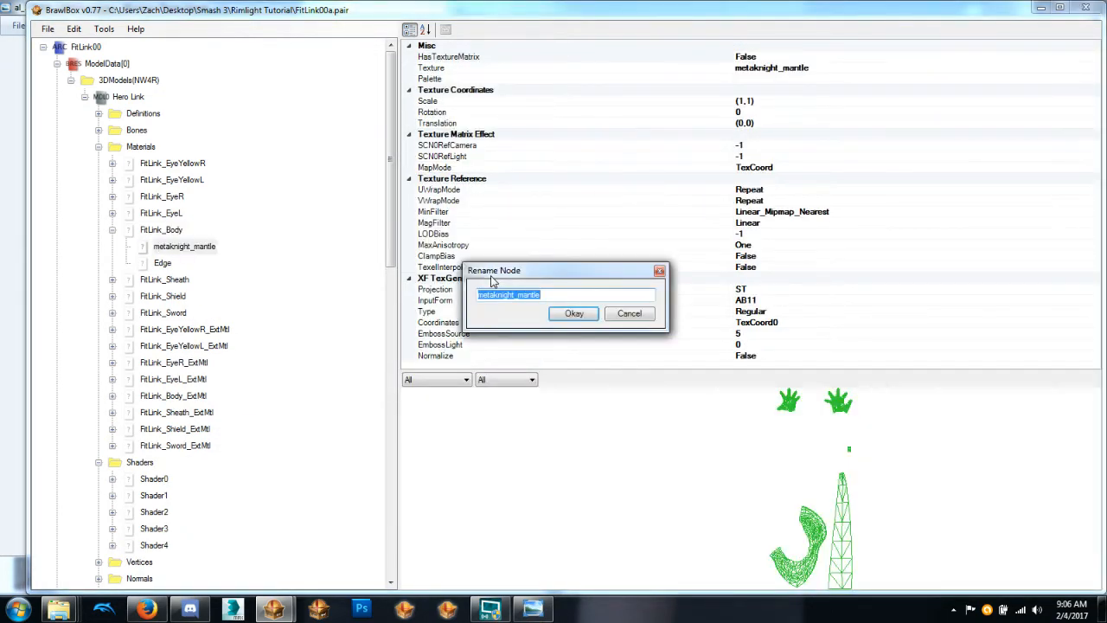
{"action": "type", "text": "body"}
{"action": "key", "text": "Return"}
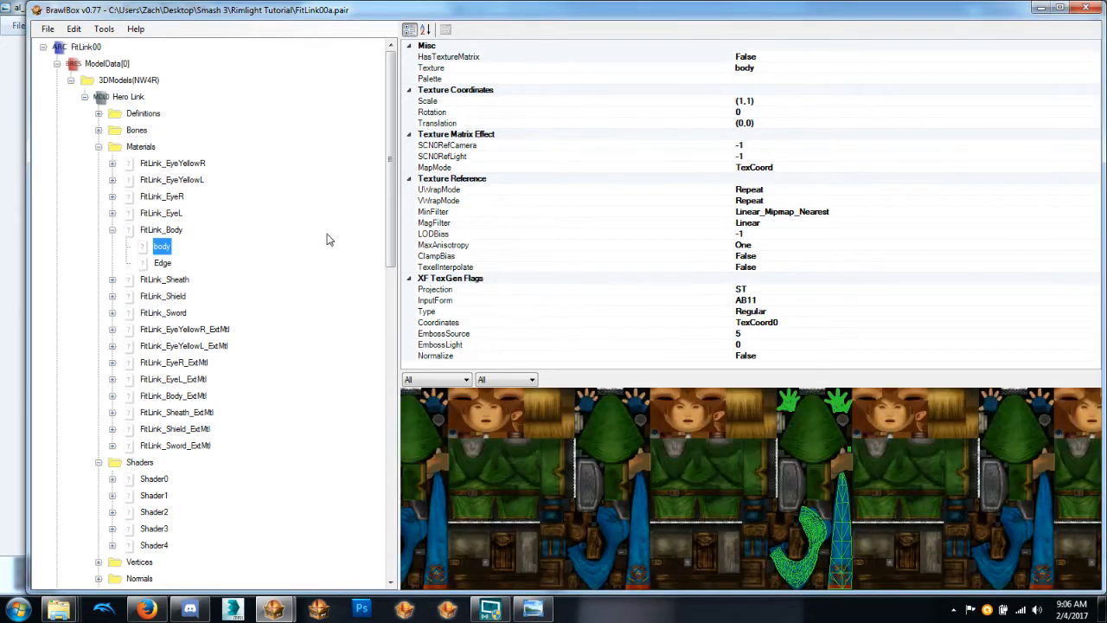
Check Shader1 and FitLink_Body's shader assignment, and examine Link's tunic up close in the Hero Link model preview.
{"action": "scroll", "coordinate": [231, 241], "scroll_direction": "down", "scroll_amount": 5}
{"action": "scroll", "coordinate": [232, 240], "scroll_direction": "up", "scroll_amount": 5}
{"action": "scroll", "coordinate": [231, 240], "scroll_direction": "down", "scroll_amount": 2}
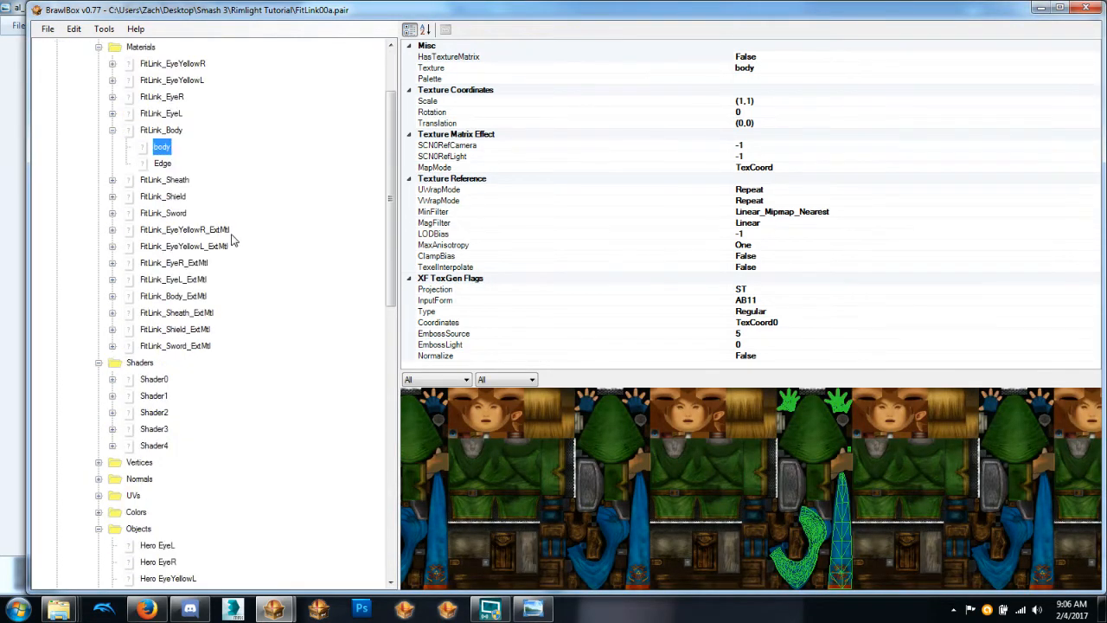
{"action": "scroll", "coordinate": [232, 240], "scroll_direction": "down", "scroll_amount": 2}
{"action": "scroll", "coordinate": [232, 240], "scroll_direction": "up", "scroll_amount": 2}
{"action": "left_click", "coordinate": [156, 396]}
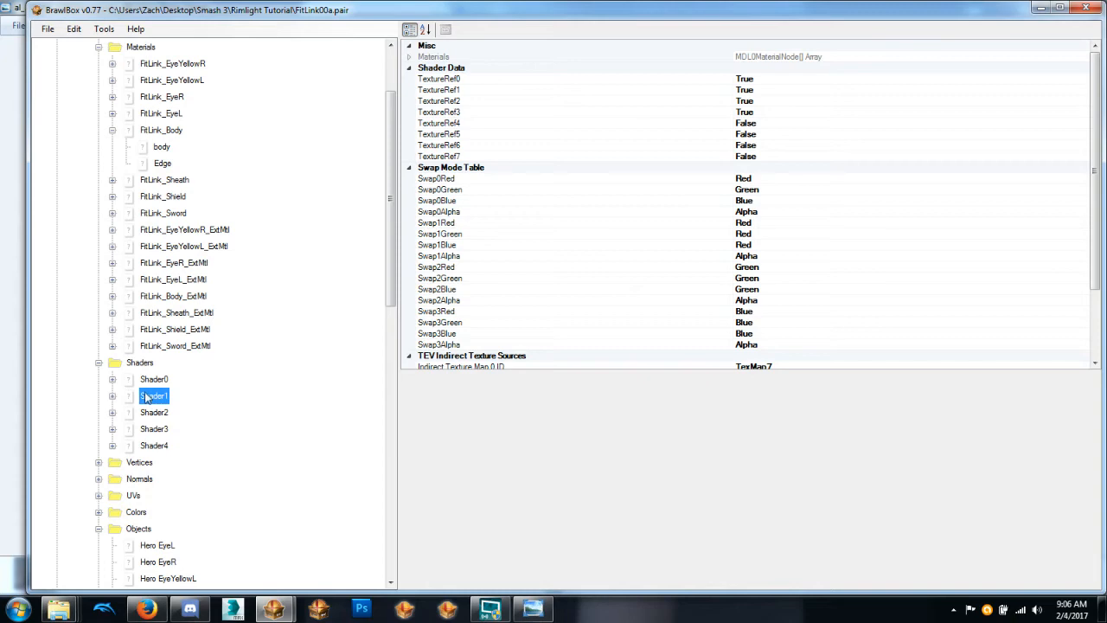
{"action": "left_click", "coordinate": [164, 131]}
{"action": "scroll", "coordinate": [214, 255], "scroll_direction": "up", "scroll_amount": 2}
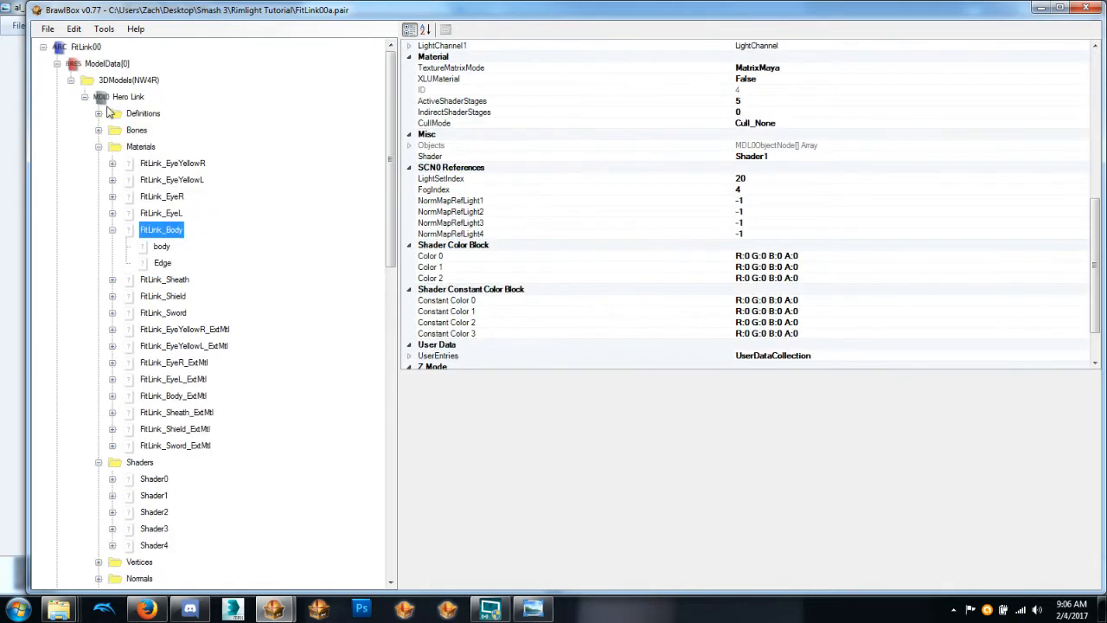
{"action": "left_click", "coordinate": [128, 97]}
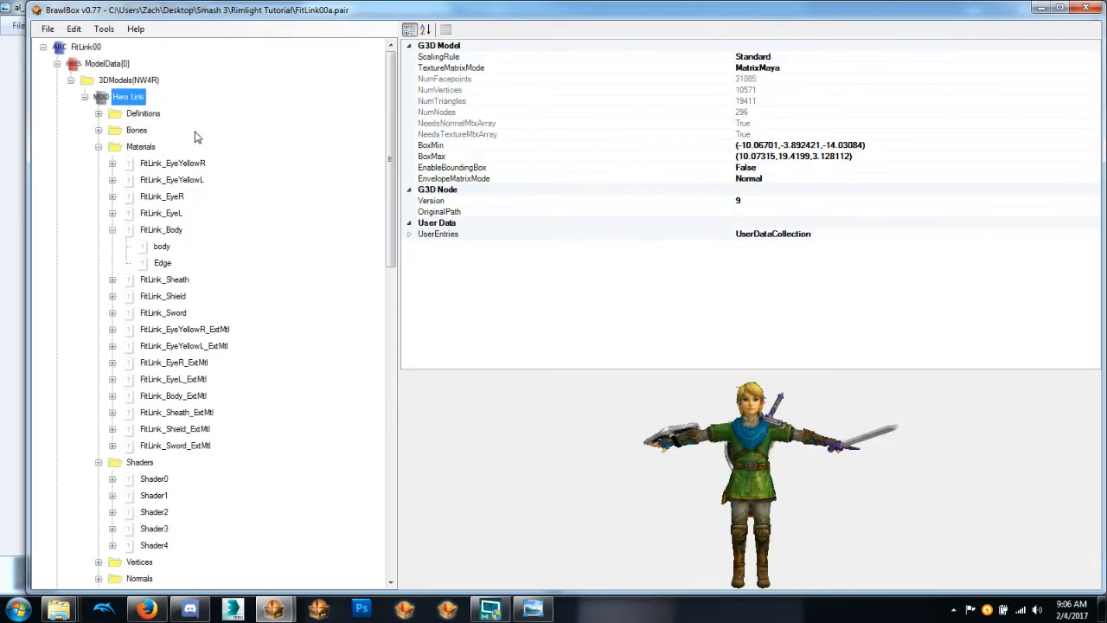
{"action": "scroll", "coordinate": [769, 462], "scroll_direction": "up", "scroll_amount": 10}
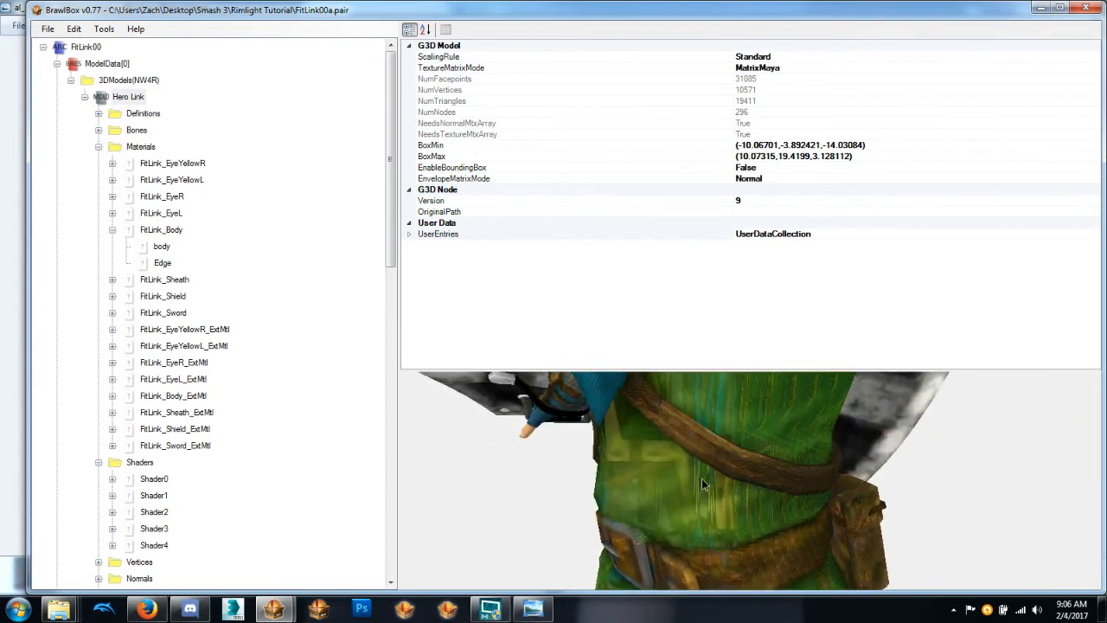
{"action": "left_click_drag", "start_coordinate": [702, 479], "coordinate": [753, 460]}
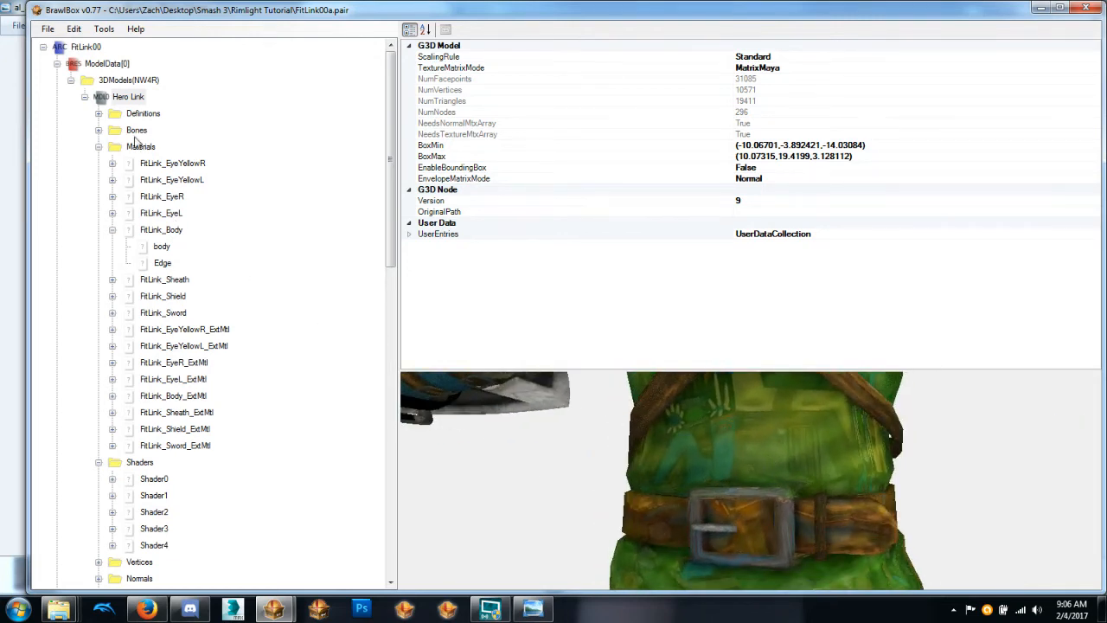
Add a new shader to the Hero Link model and view its properties.
{"action": "left_click", "coordinate": [138, 99]}
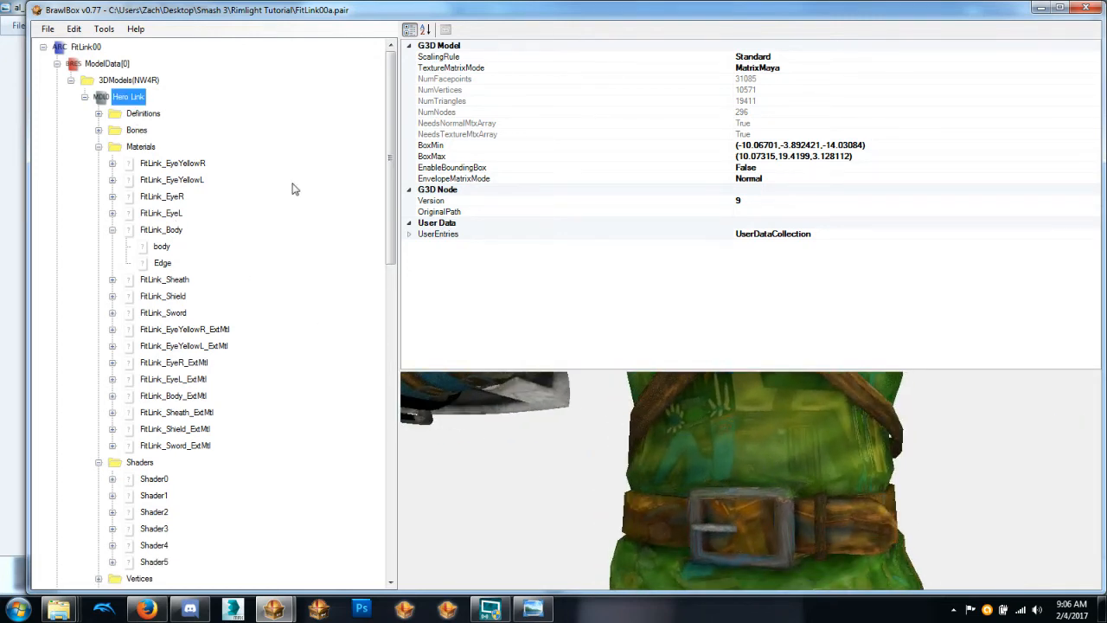
{"action": "scroll", "coordinate": [292, 189], "scroll_direction": "down", "scroll_amount": 1}
{"action": "left_click", "coordinate": [164, 512]}
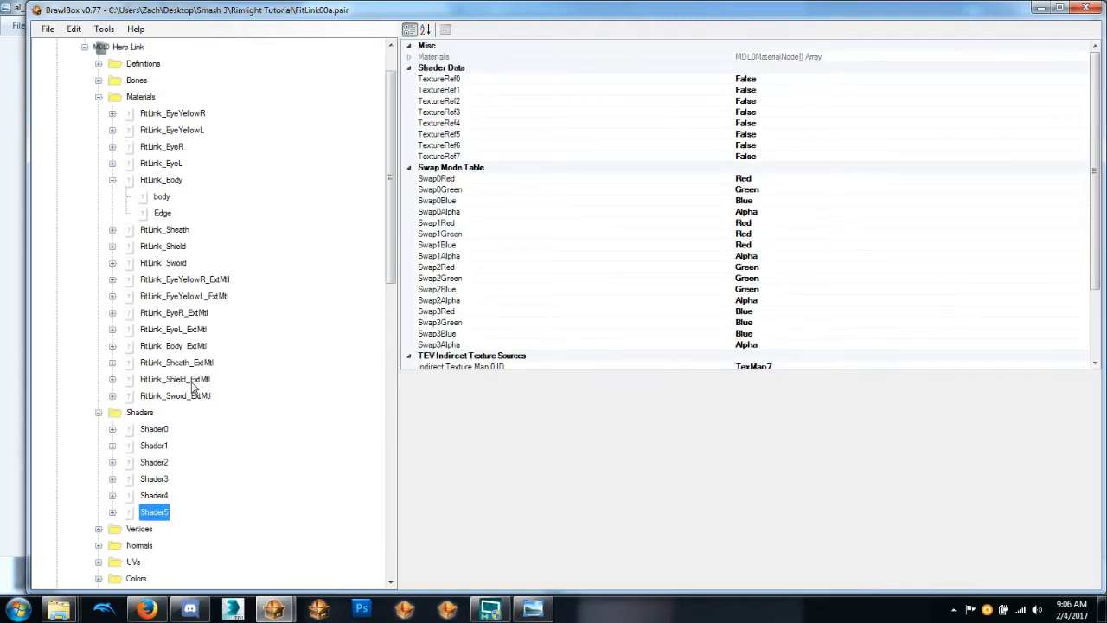
Check which shaders the ExtMtl materials use, from FitLink_EyeYellowR_ExtMtl through FitLink_Sword_ExtMtl.
{"action": "left_click", "coordinate": [182, 283]}
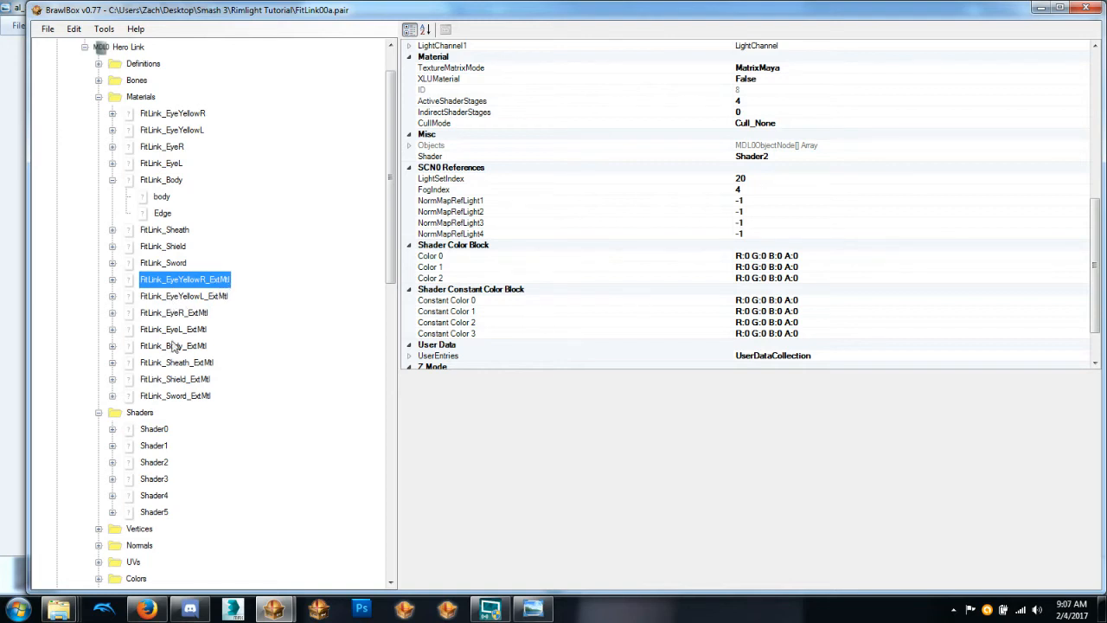
{"action": "key", "text": "Down"}
{"action": "key", "text": "Down"}
{"action": "key", "text": "Down"}
{"action": "key", "text": "Down"}
{"action": "key", "text": "Down"}
{"action": "key", "text": "Down"}
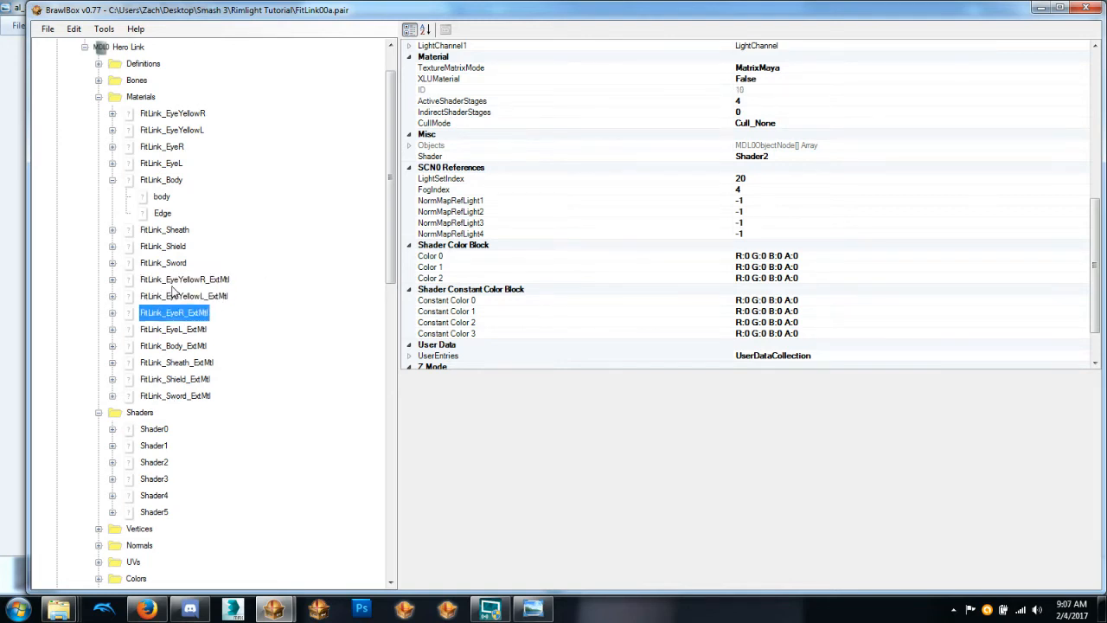
{"action": "key", "text": "Down"}
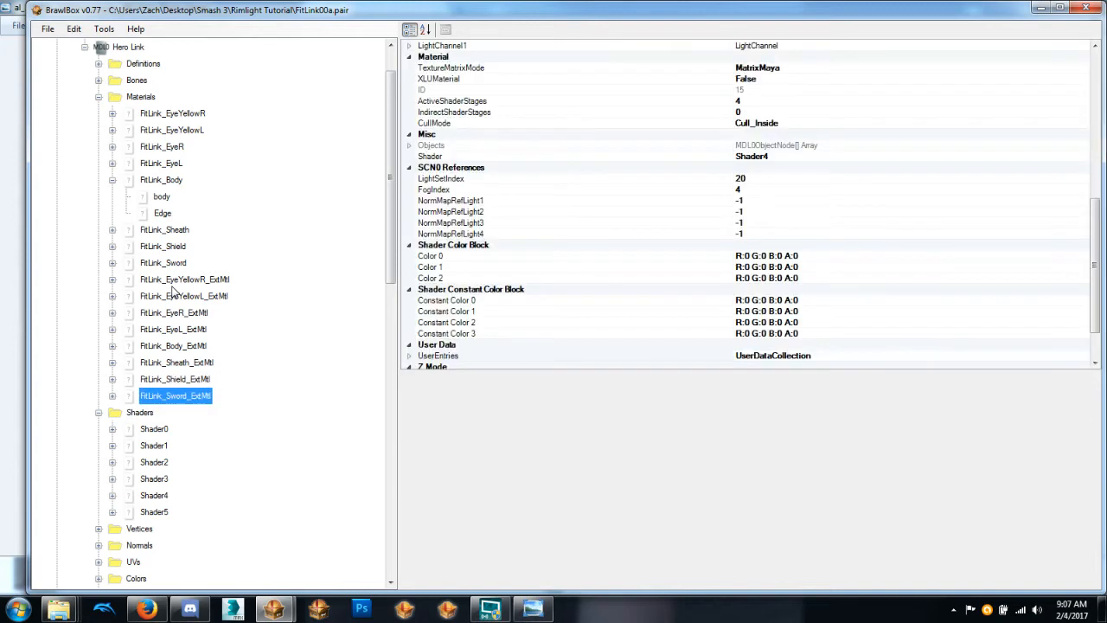
{"action": "key", "text": "Up"}
{"action": "key", "text": "Down"}
{"action": "key", "text": "Up"}
{"action": "key", "text": "Up"}
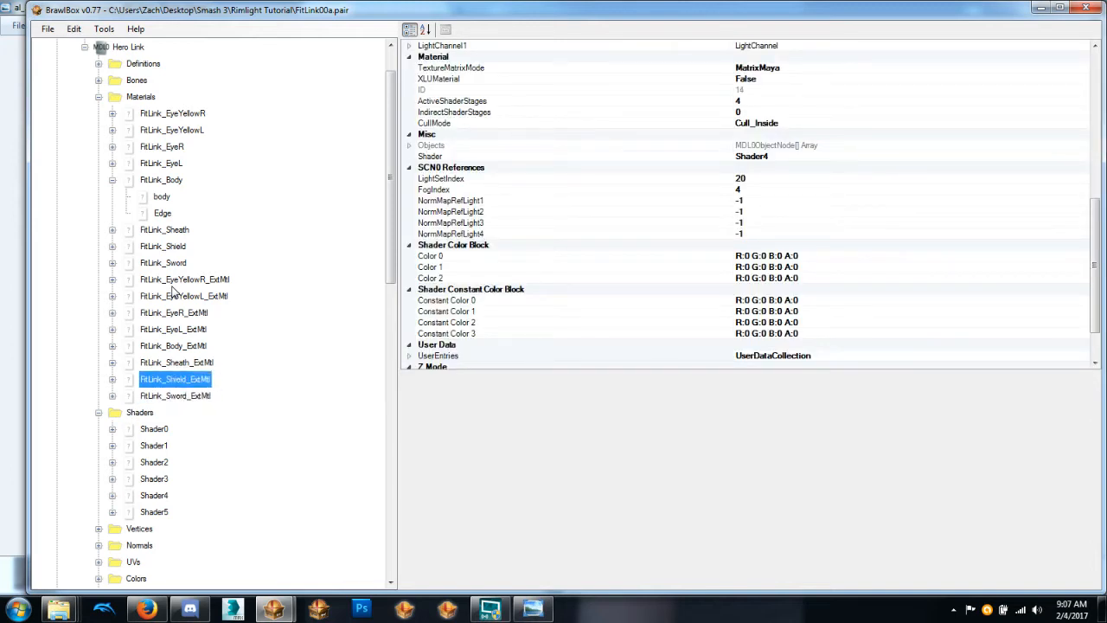
{"action": "key", "text": "Up"}
{"action": "key", "text": "Up"}
{"action": "key", "text": "Up"}
{"action": "key", "text": "Up"}
{"action": "key", "text": "Up"}
{"action": "key", "text": "Down"}
{"action": "key", "text": "Down"}
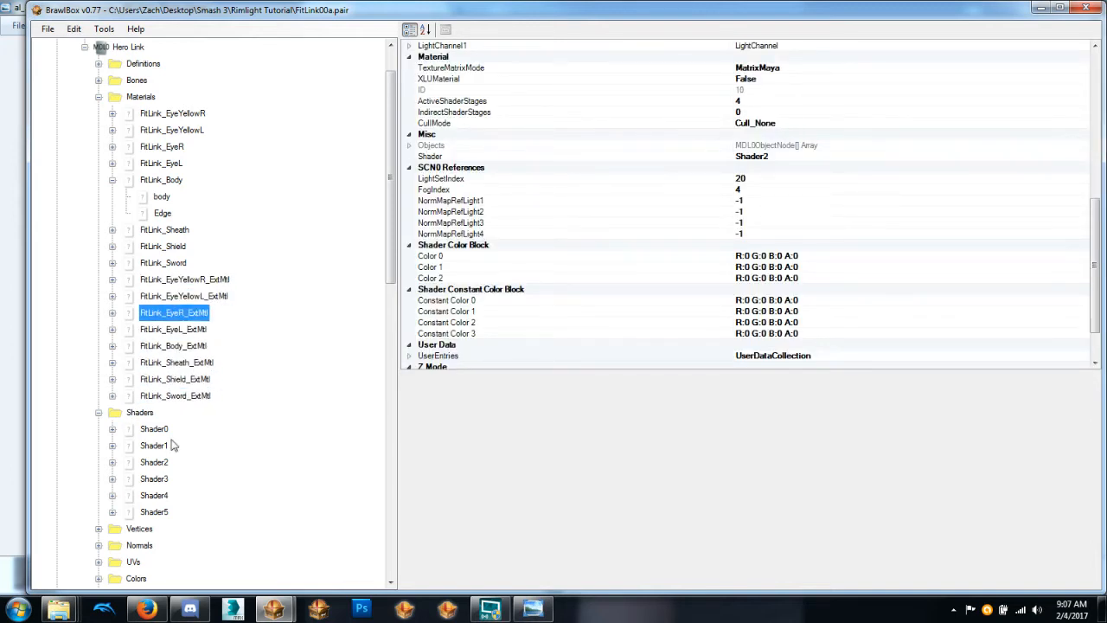
Delete Shader2, Shader3, Shader4 and Shader5 from the Shaders group, keeping Shader0 and Shader1.
{"action": "left_click", "coordinate": [185, 464]}
{"action": "key", "text": "Delete"}
{"action": "key", "text": "Delete"}
{"action": "key", "text": "Delete"}
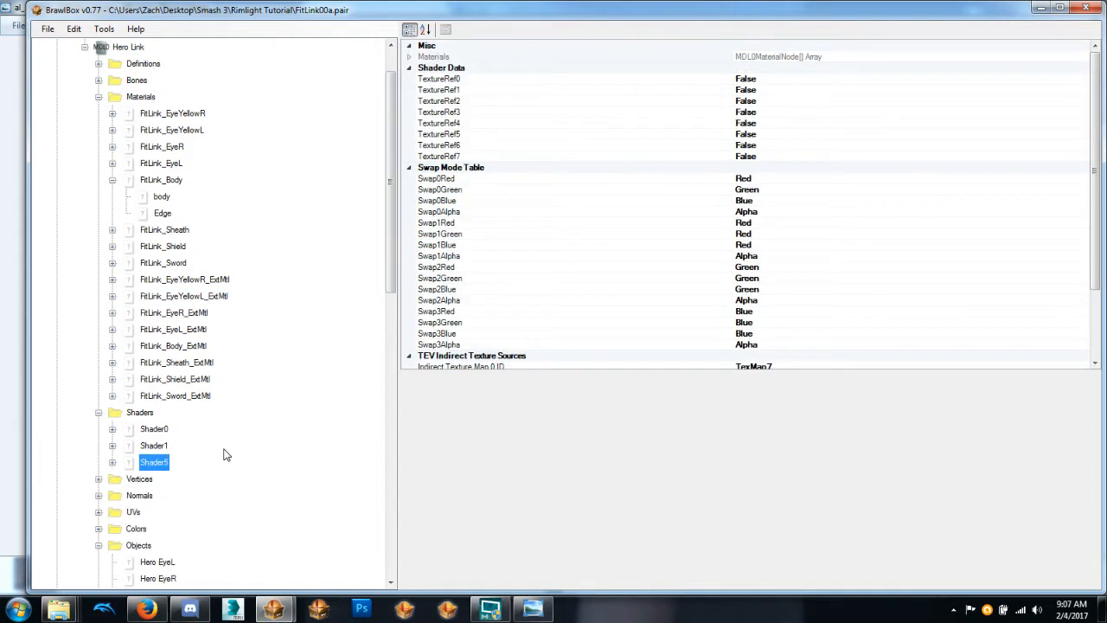
{"action": "key", "text": "Delete"}
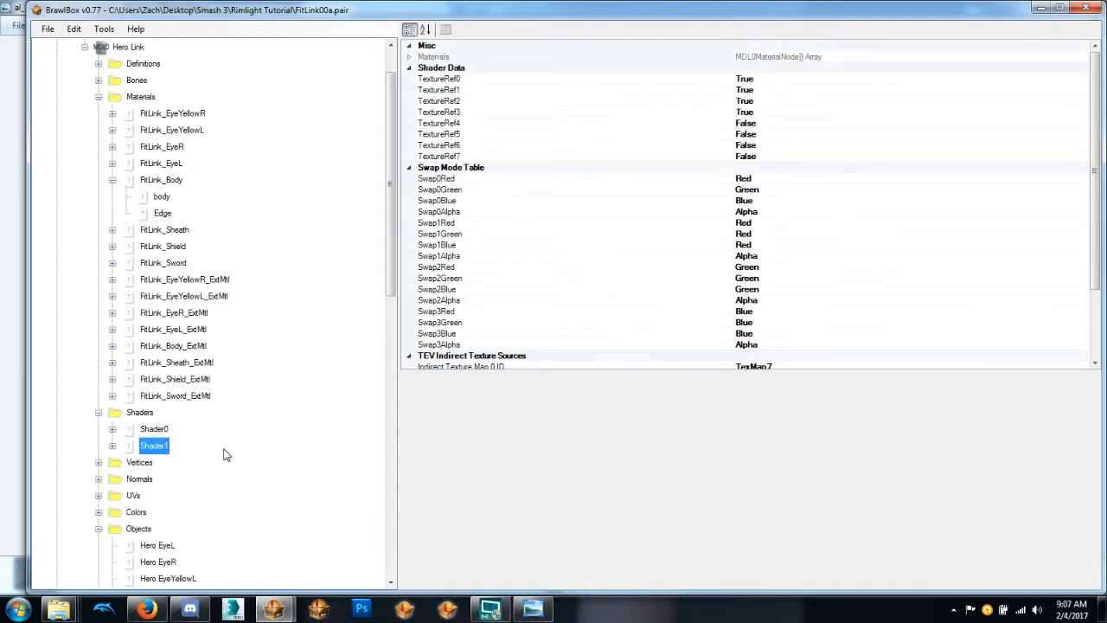
Add a new shader to the Hero Link model and replace it with the 2stepShader file.
{"action": "scroll", "coordinate": [130, 173], "scroll_direction": "up", "scroll_amount": 1}
{"action": "left_click", "coordinate": [125, 96]}
{"action": "key", "text": "ctrl+h"}
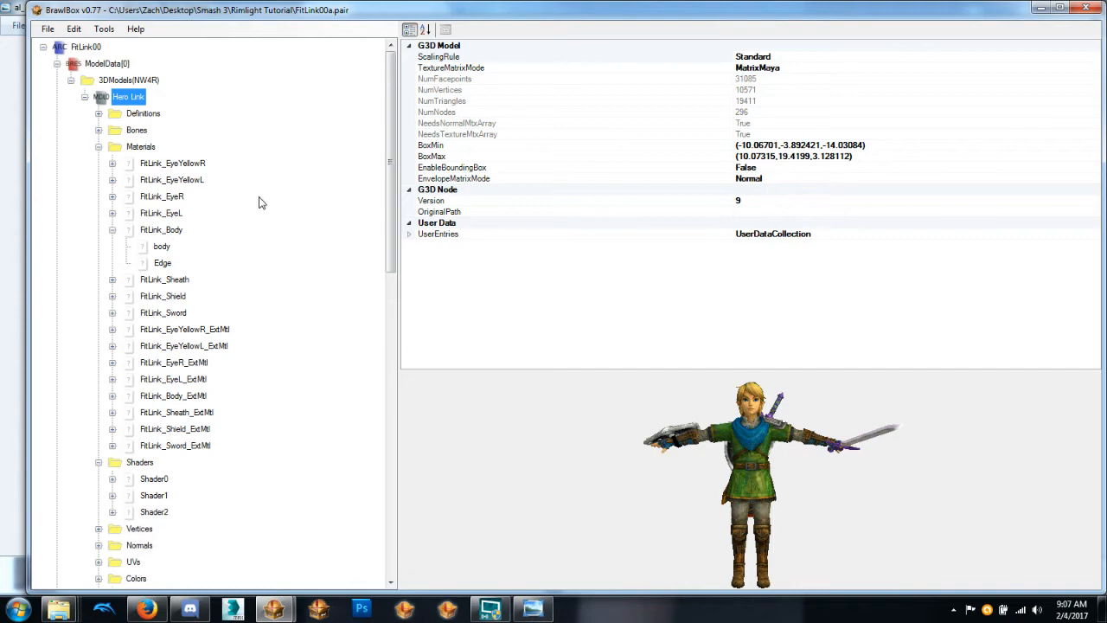
{"action": "left_click", "coordinate": [156, 516]}
{"action": "key", "text": "ctrl+r"}
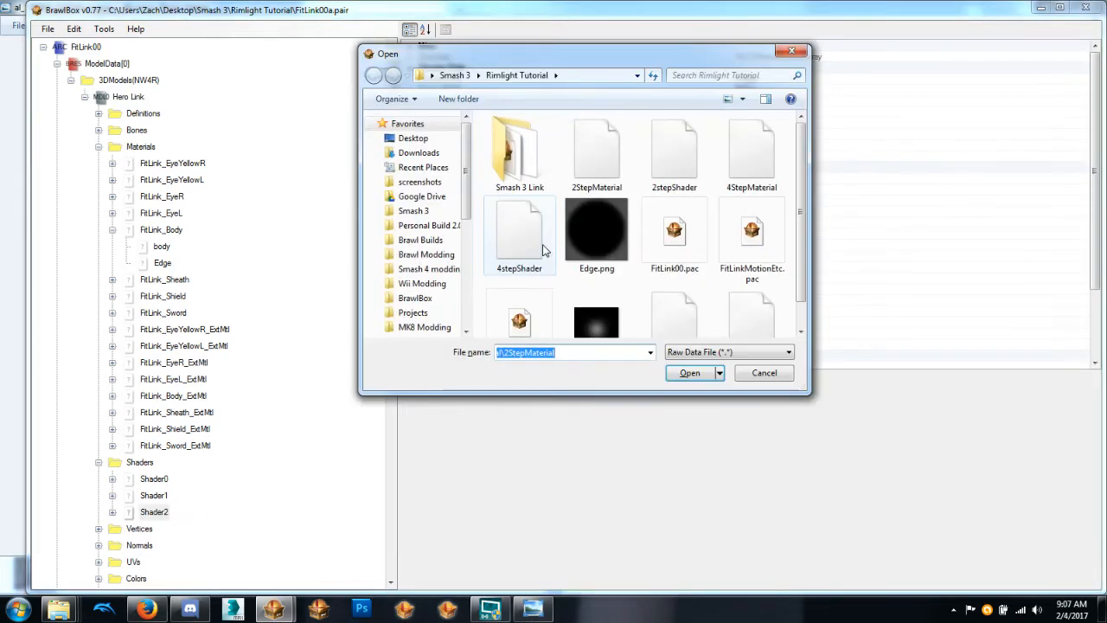
{"action": "left_click", "coordinate": [669, 170]}
{"action": "double_click", "coordinate": [668, 171]}
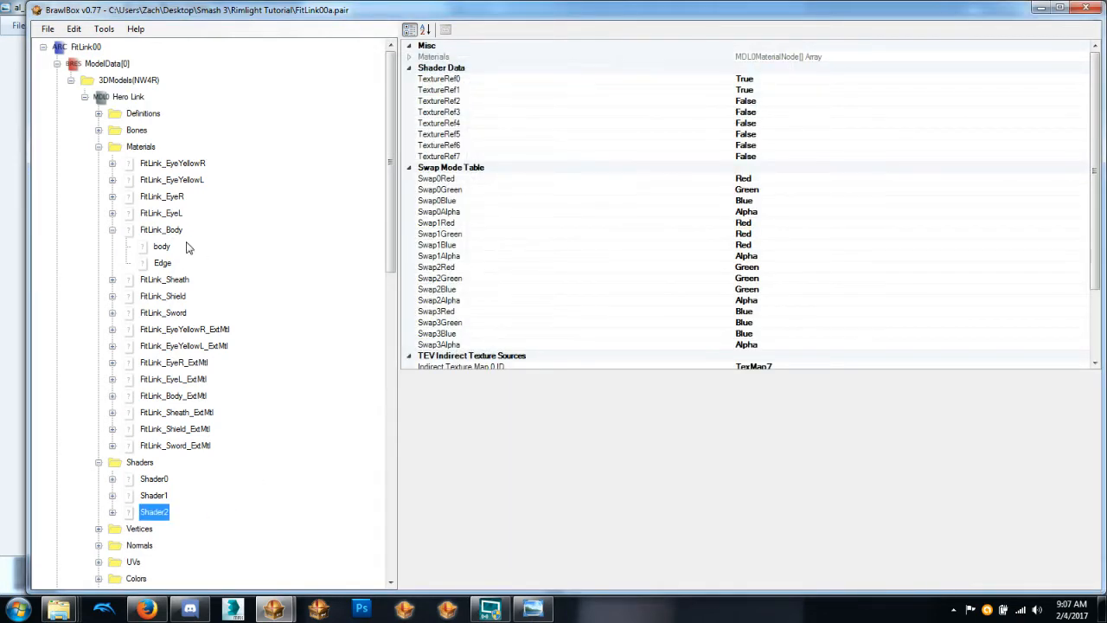
Assign Shader2 to the FitLink_Body material and inspect the result in the Hero Link model preview.
{"action": "left_click", "coordinate": [161, 230]}
{"action": "left_click", "coordinate": [788, 156]}
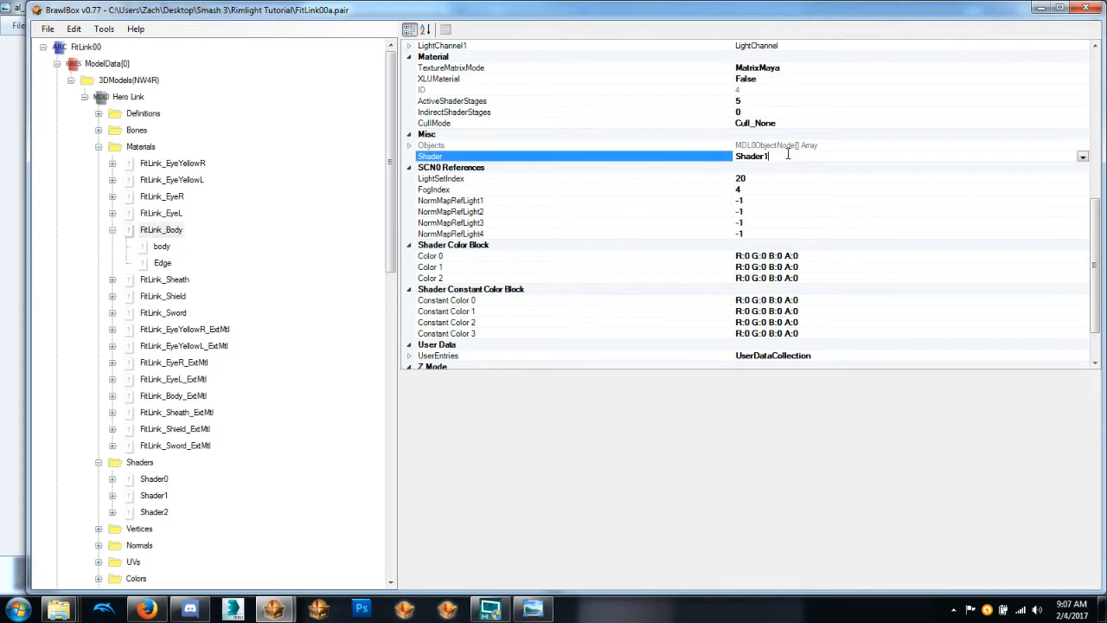
{"action": "left_click", "coordinate": [128, 96]}
{"action": "scroll", "coordinate": [702, 493], "scroll_direction": "up", "scroll_amount": 5}
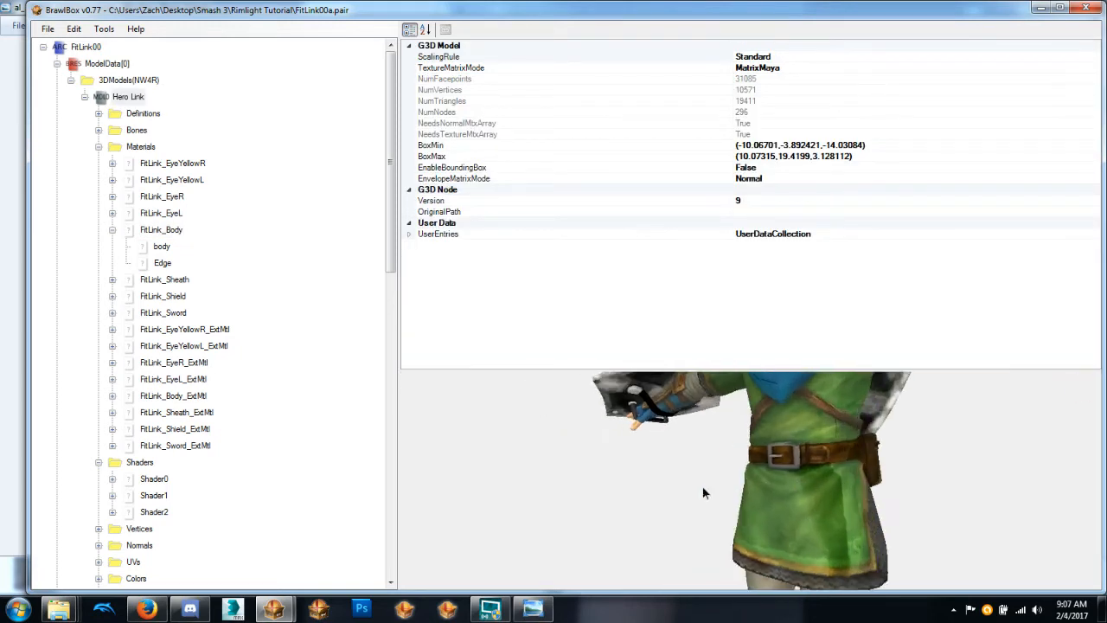
Set HasTextureMatrix to True on FitLink_Body's Edge reference and inspect the Hero Link model up close.
{"action": "left_click", "coordinate": [159, 263]}
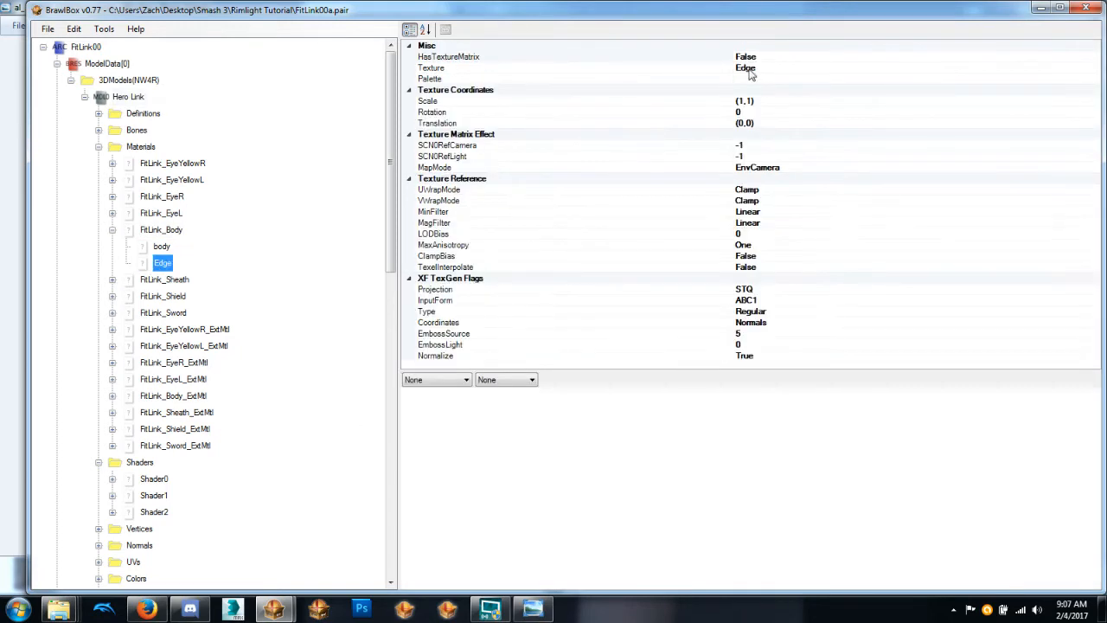
{"action": "double_click", "coordinate": [763, 57]}
{"action": "left_click", "coordinate": [134, 98]}
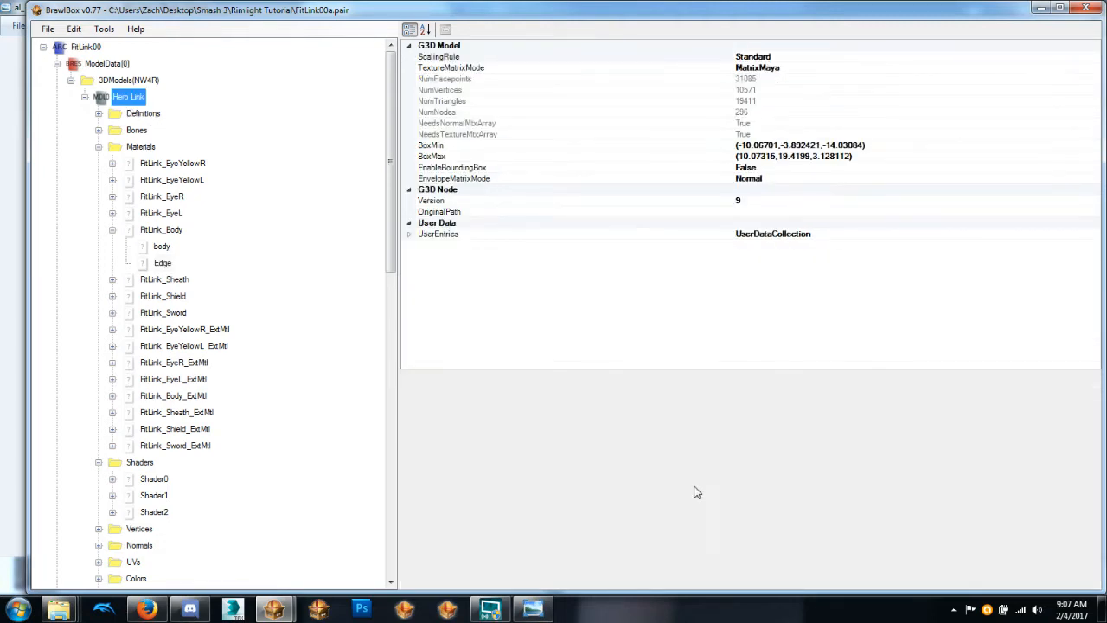
{"action": "scroll", "coordinate": [741, 489], "scroll_direction": "up", "scroll_amount": 5}
{"action": "left_click_drag", "start_coordinate": [717, 491], "coordinate": [766, 476]}
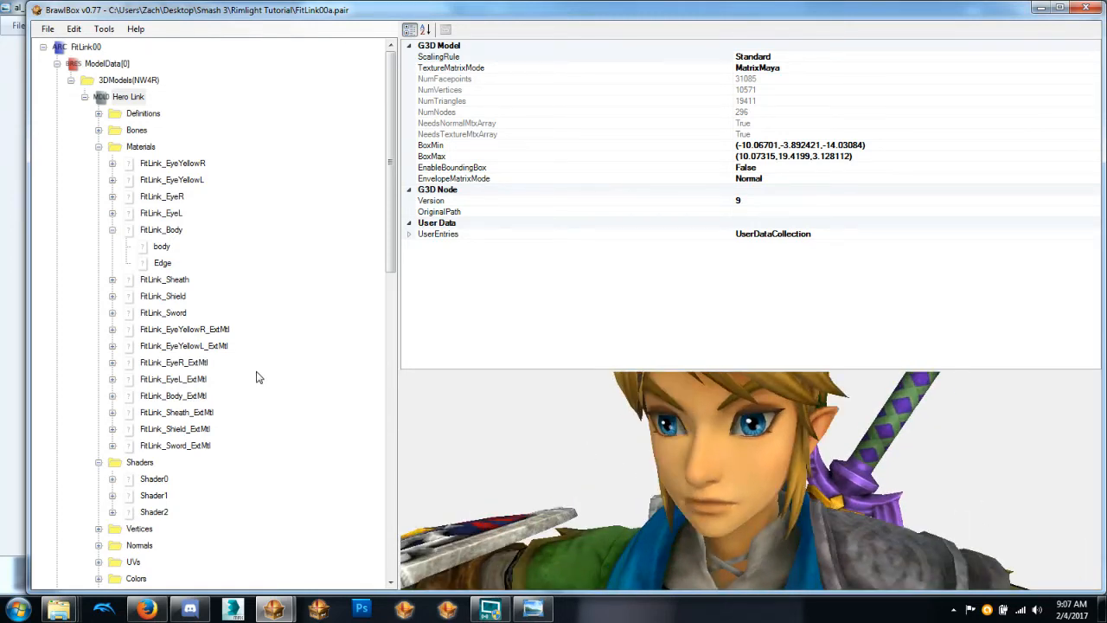
Compare the settings of the FitLink_Body and FitLink_Sheath materials and review FitLink_Body's body and Edge texture references.
{"action": "left_click", "coordinate": [162, 263]}
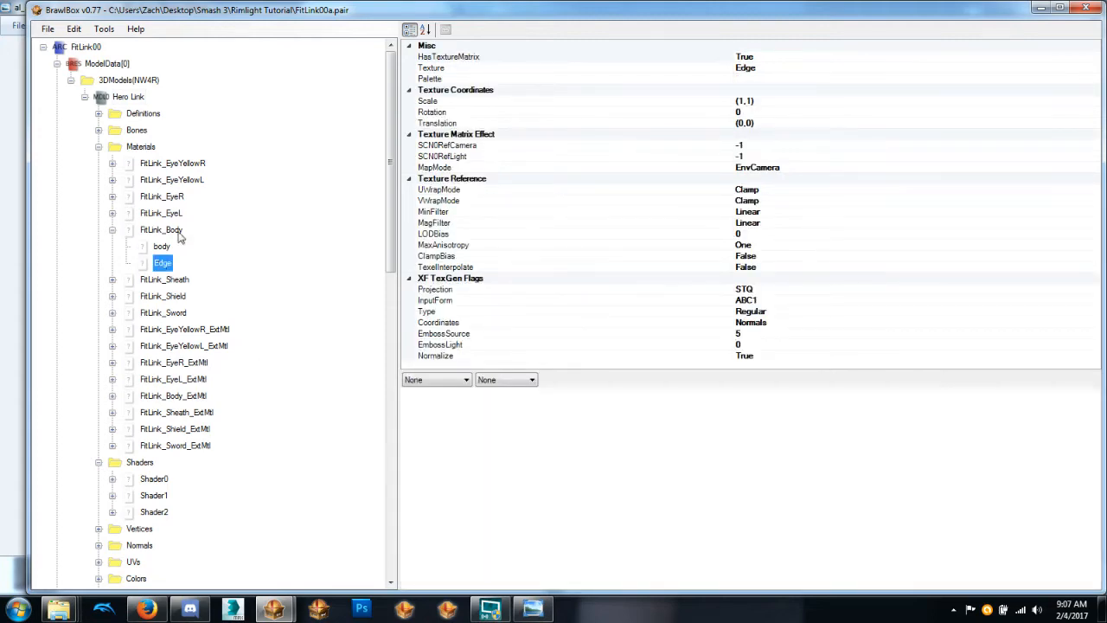
{"action": "left_click", "coordinate": [112, 230]}
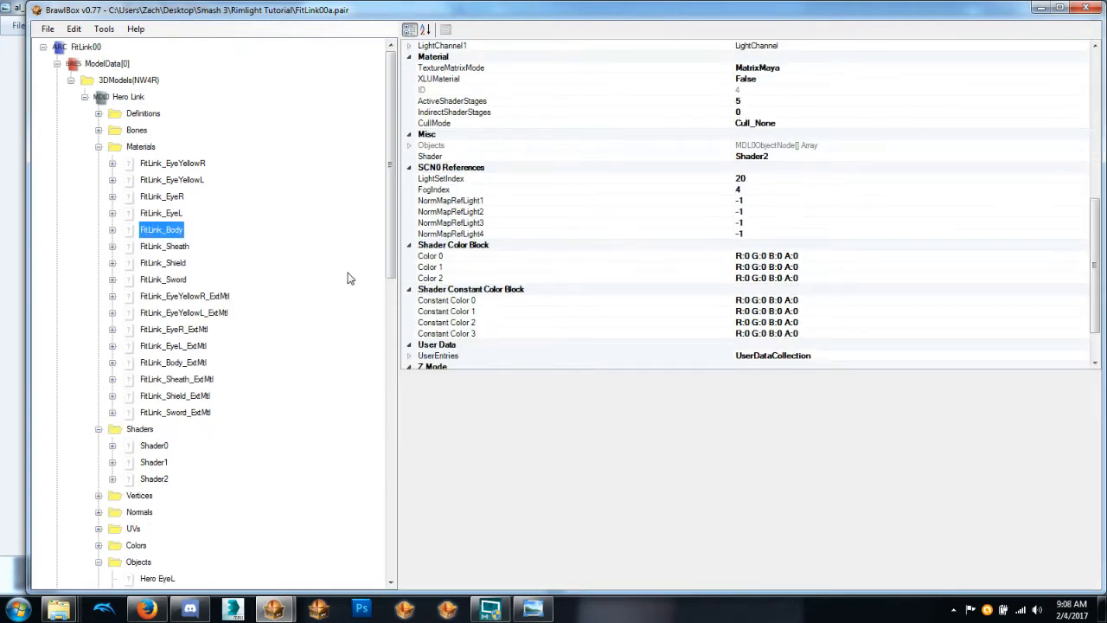
{"action": "left_click", "coordinate": [154, 246]}
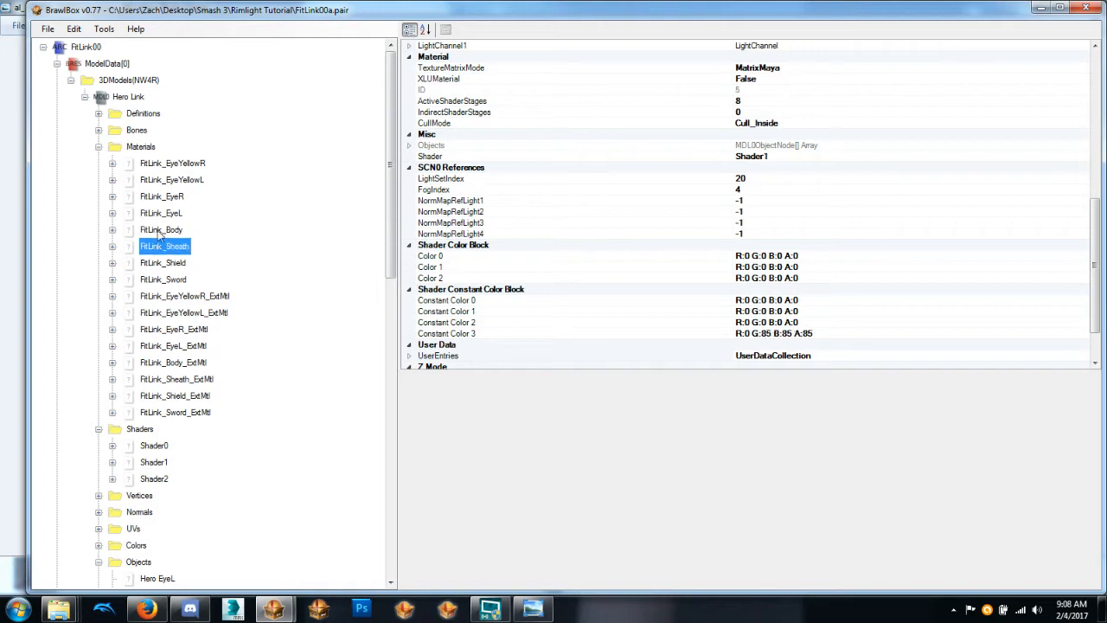
{"action": "left_click", "coordinate": [168, 230]}
{"action": "scroll", "coordinate": [180, 235], "scroll_direction": "down", "scroll_amount": 2}
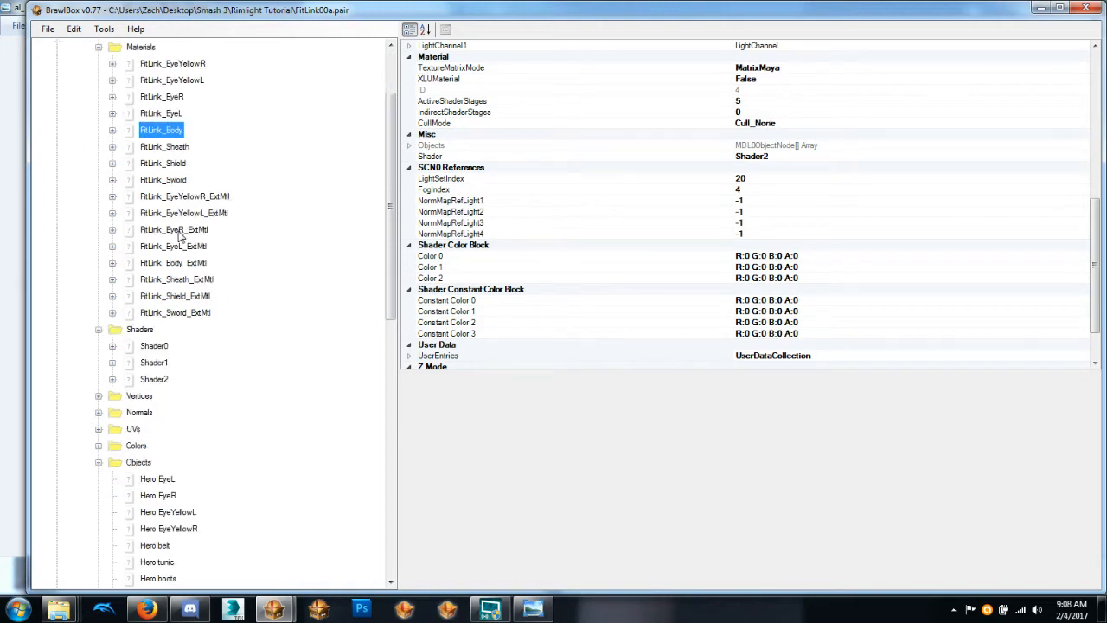
{"action": "left_click", "coordinate": [112, 130]}
{"action": "left_click", "coordinate": [162, 147]}
{"action": "left_click", "coordinate": [162, 163]}
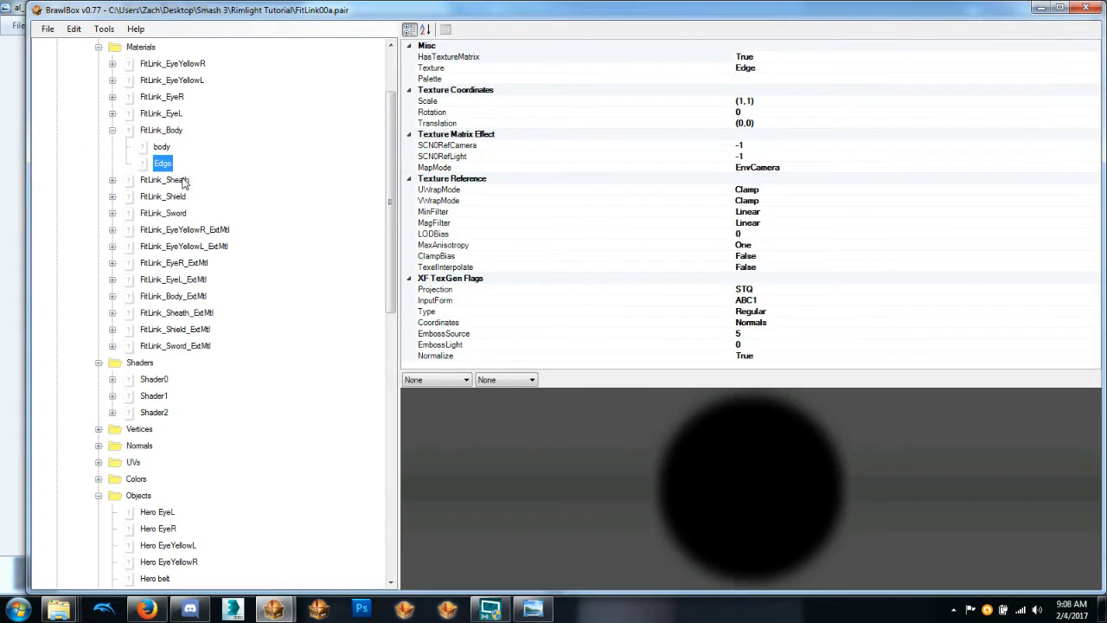
Delete the Edge reference from FitLink_Body and replace the material with the 4StepMaterial file.
{"action": "key", "text": "ctrl+Delete"}
{"action": "key", "text": "Up"}
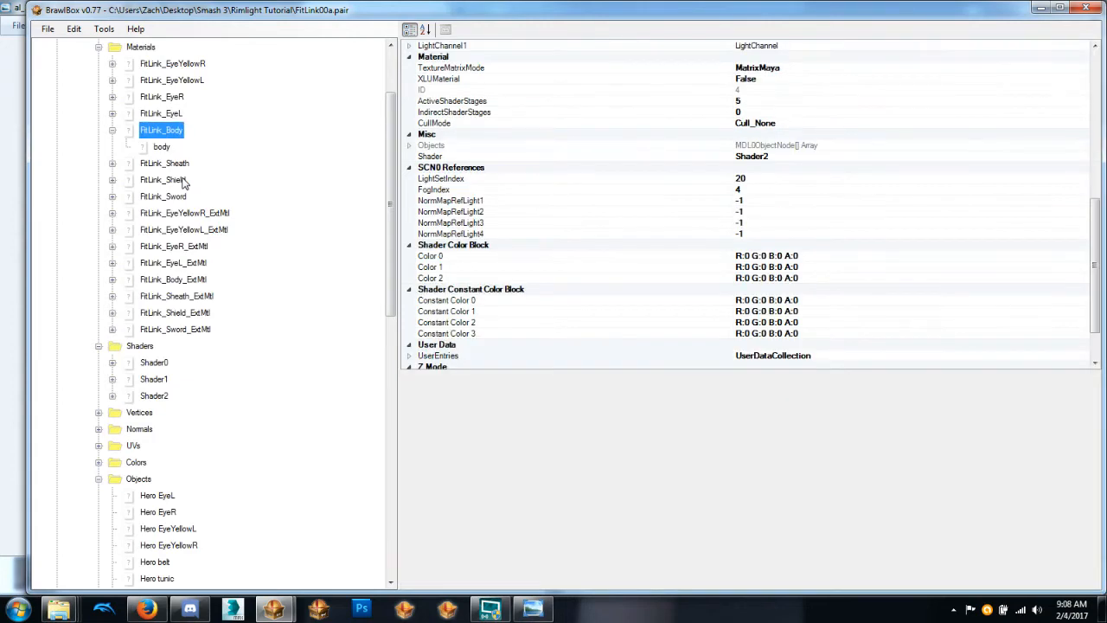
{"action": "key", "text": "Down"}
{"action": "key", "text": "Up"}
{"action": "key", "text": "ctrl+r"}
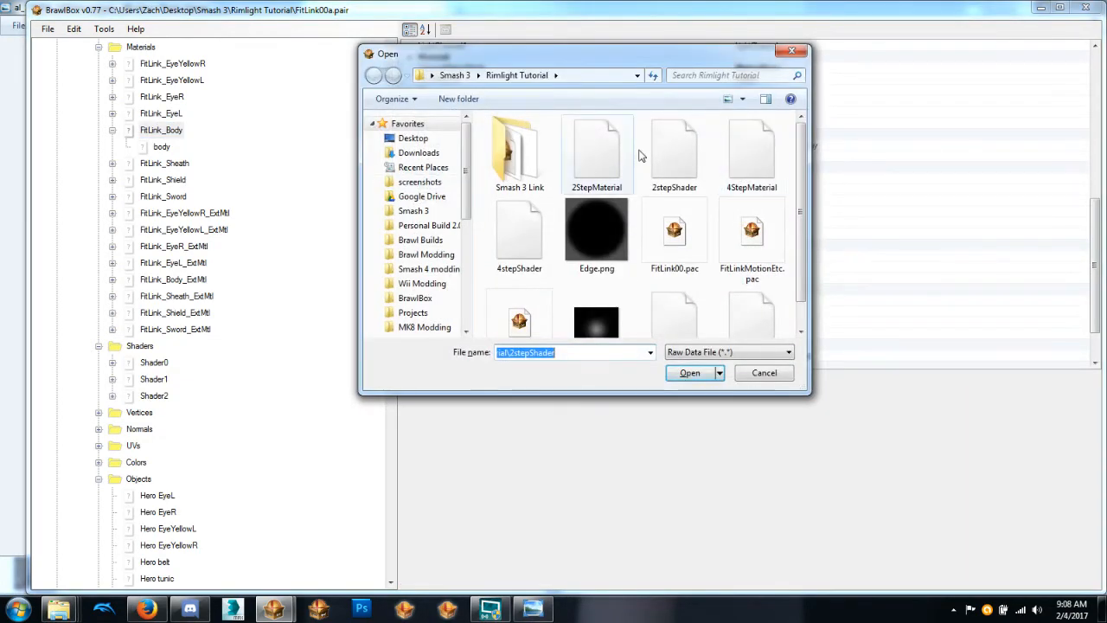
{"action": "double_click", "coordinate": [752, 153]}
{"action": "key", "text": "Down"}
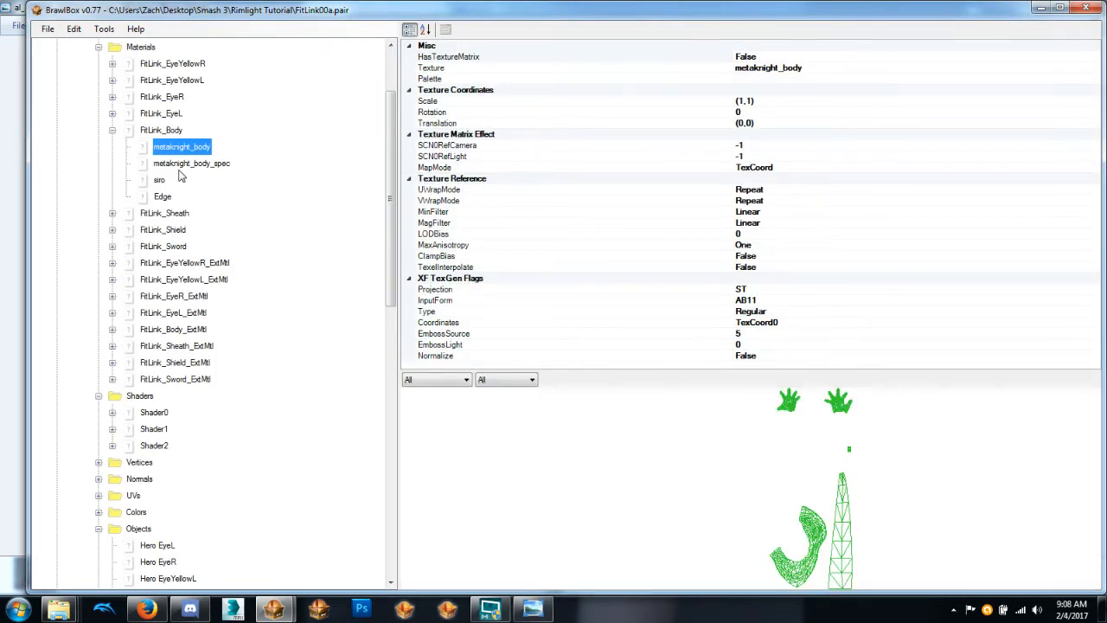
Replace the FitLink_Body material with the 2StepMaterial file.
{"action": "key", "text": "Up"}
{"action": "key", "text": "ctrl+r"}
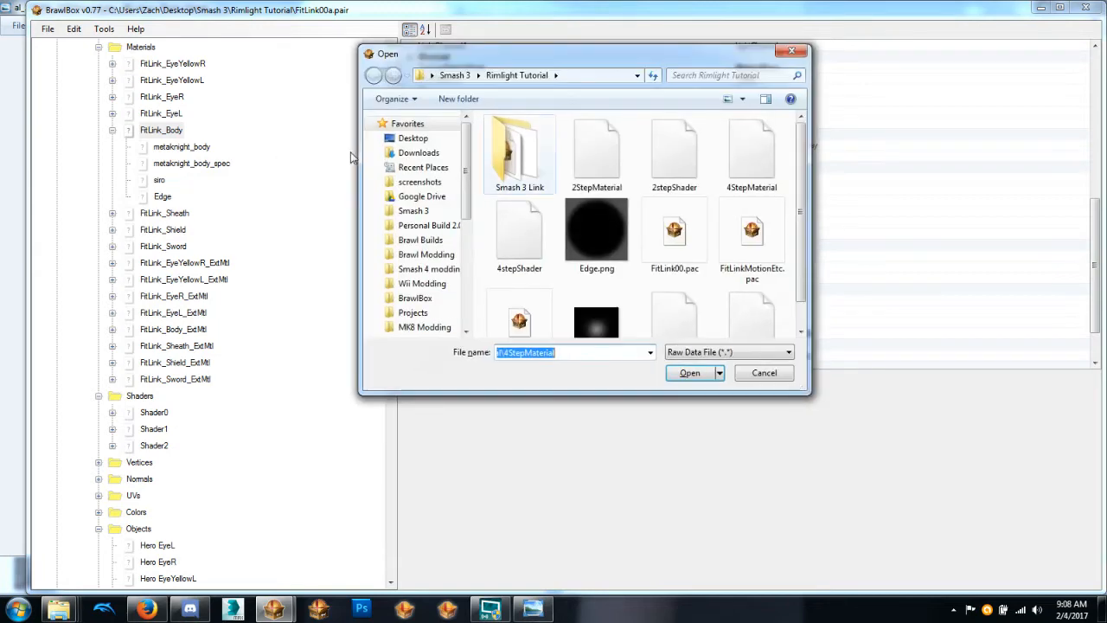
{"action": "left_click", "coordinate": [605, 171]}
{"action": "double_click", "coordinate": [605, 170]}
{"action": "key", "text": "Down"}
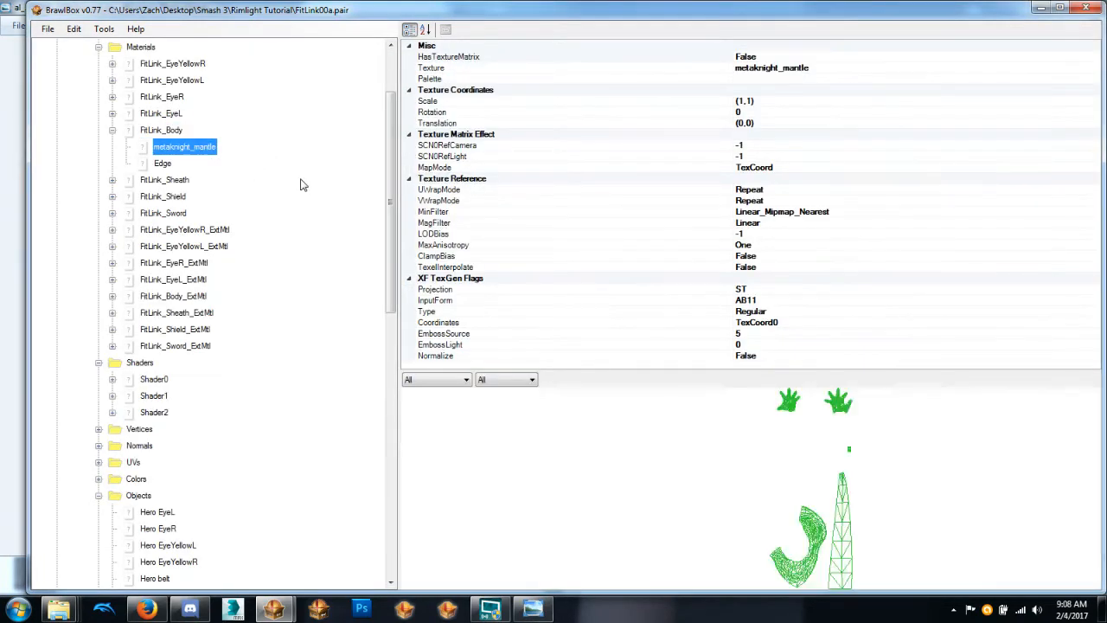
Rename FitLink_Body's metaknight_mantle texture reference to body.
{"action": "key", "text": "ctrl+n"}
{"action": "type", "text": "body"}
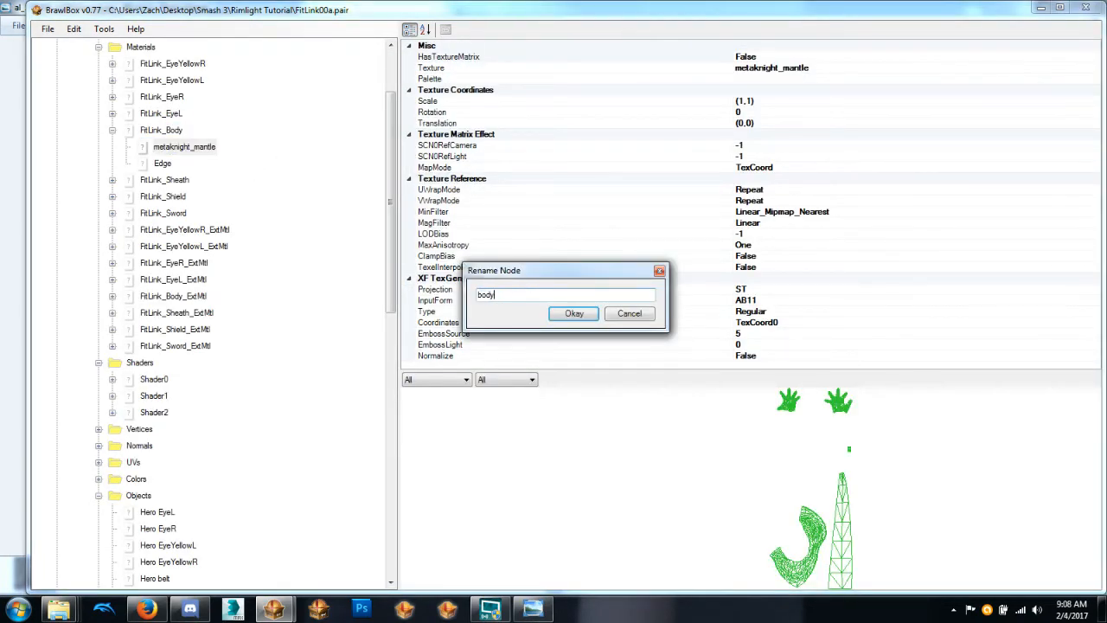
{"action": "key", "text": "Return"}
{"action": "key", "text": "Up"}
{"action": "key", "text": "Down"}
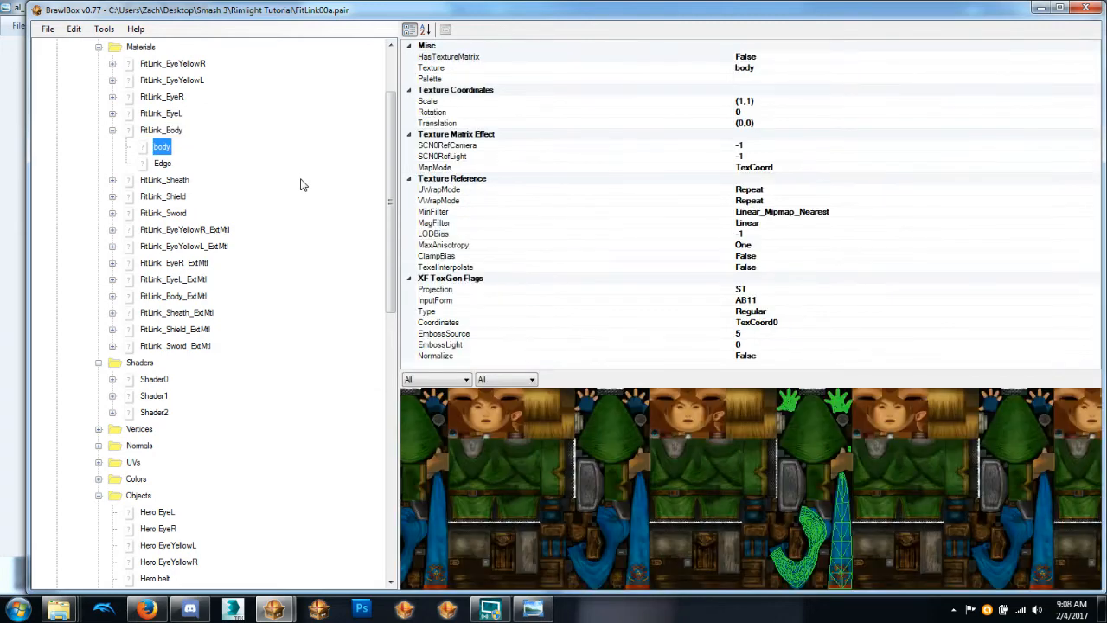
Examine the Hero chainmail and its neighbouring objects, and view the body texture.
{"action": "scroll", "coordinate": [300, 184], "scroll_direction": "down", "scroll_amount": 9}
{"action": "left_click", "coordinate": [173, 179]}
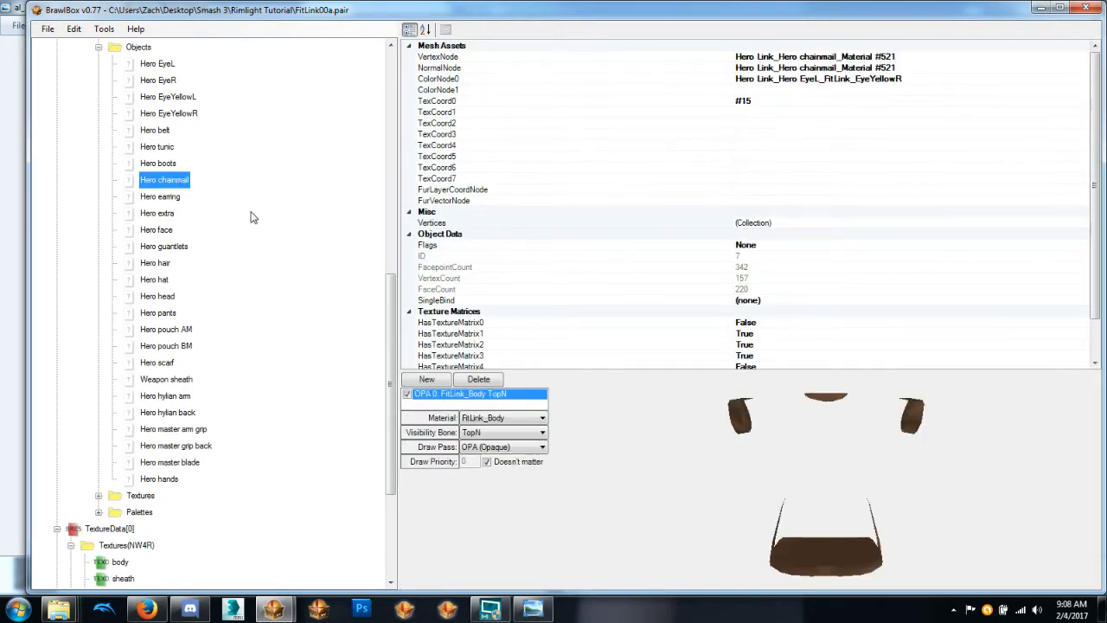
{"action": "key", "text": "Up"}
{"action": "key", "text": "Up"}
{"action": "key", "text": "Up"}
{"action": "key", "text": "Down"}
{"action": "key", "text": "Down"}
{"action": "key", "text": "Down"}
{"action": "scroll", "coordinate": [252, 251], "scroll_direction": "down", "scroll_amount": 4}
{"action": "left_click", "coordinate": [120, 363]}
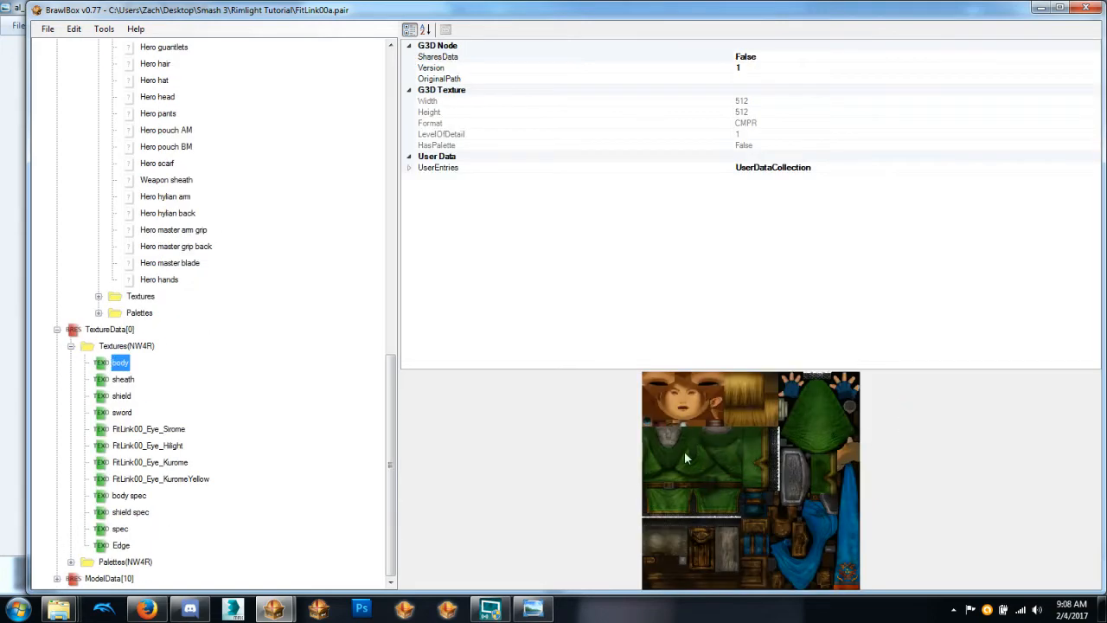
Examine which materials the objects from Hero head to Weapon sheath use.
{"action": "left_click", "coordinate": [145, 97]}
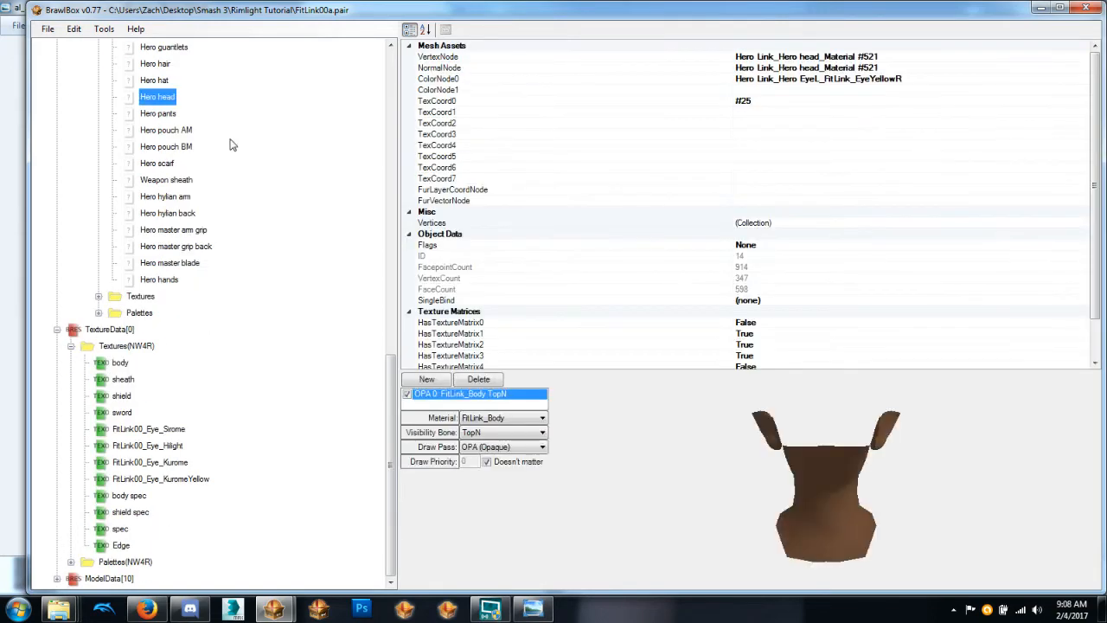
{"action": "key", "text": "Down"}
{"action": "key", "text": "Down"}
{"action": "key", "text": "Down"}
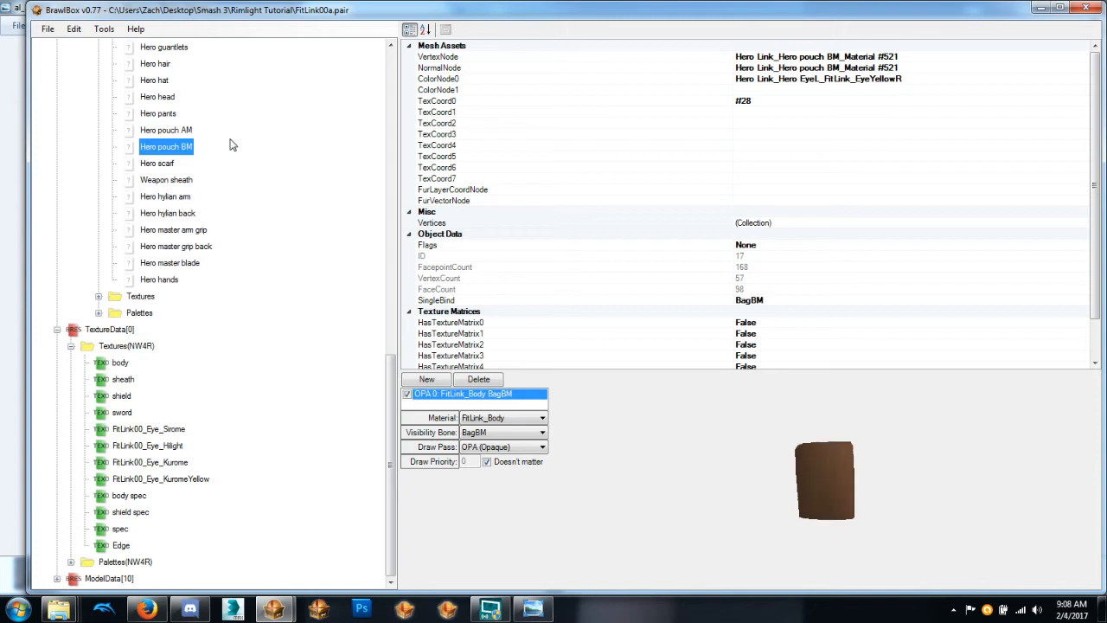
{"action": "key", "text": "Down"}
{"action": "key", "text": "Down"}
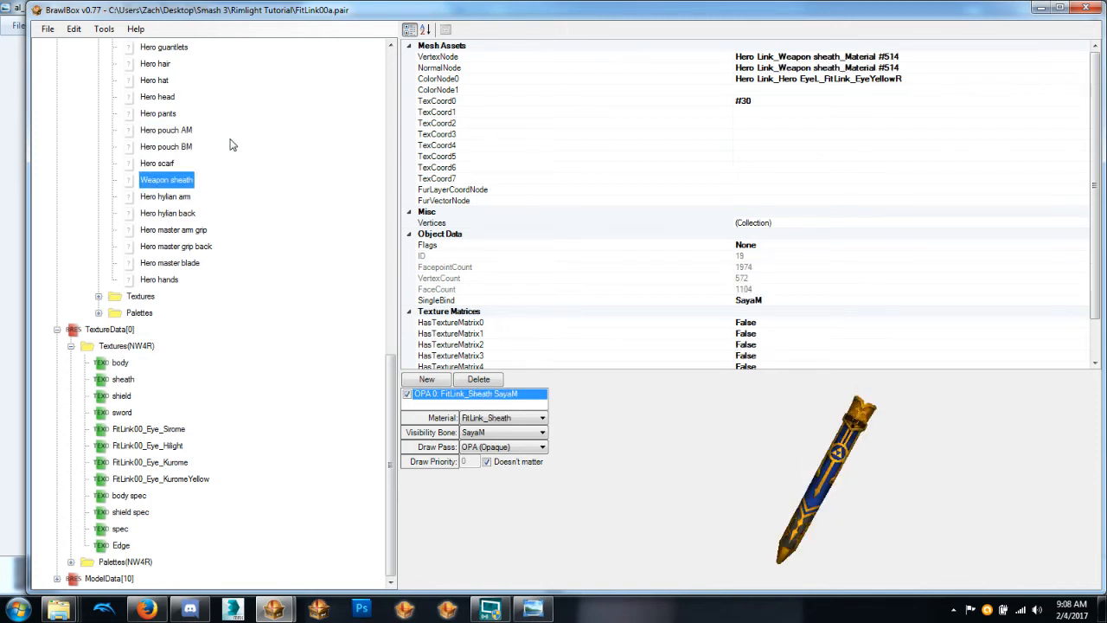
{"action": "key", "text": "Up"}
{"action": "key", "text": "Up"}
{"action": "key", "text": "Up"}
{"action": "key", "text": "Up"}
{"action": "key", "text": "Up"}
{"action": "scroll", "coordinate": [231, 145], "scroll_direction": "up", "scroll_amount": 15}
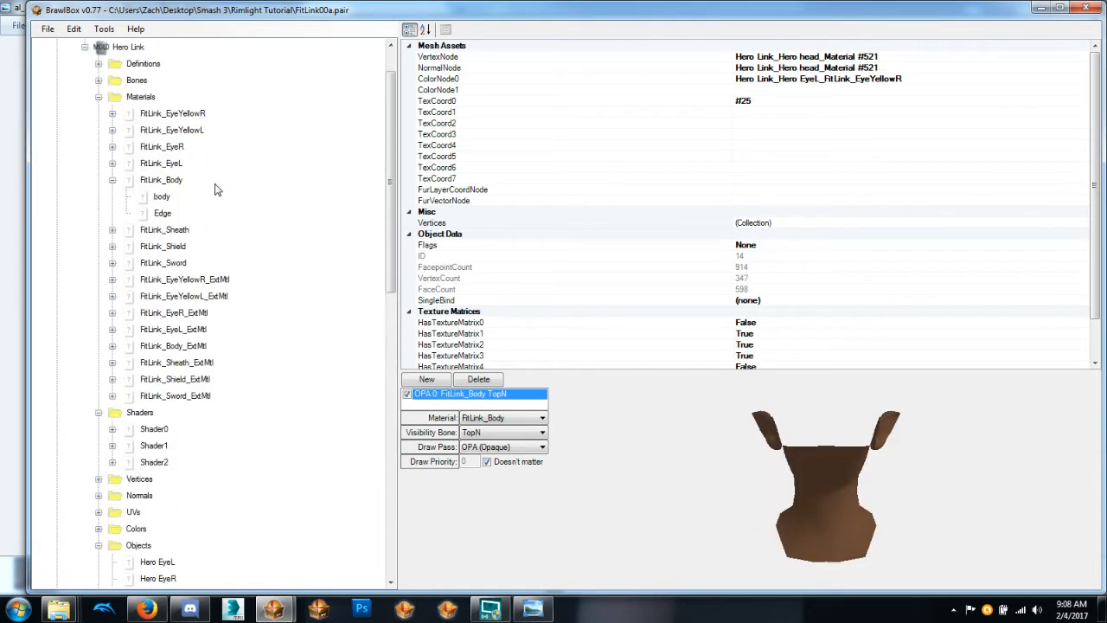
Add a new material to the Hero Link model and delete all the _ExtMtl materials.
{"action": "left_click", "coordinate": [139, 97]}
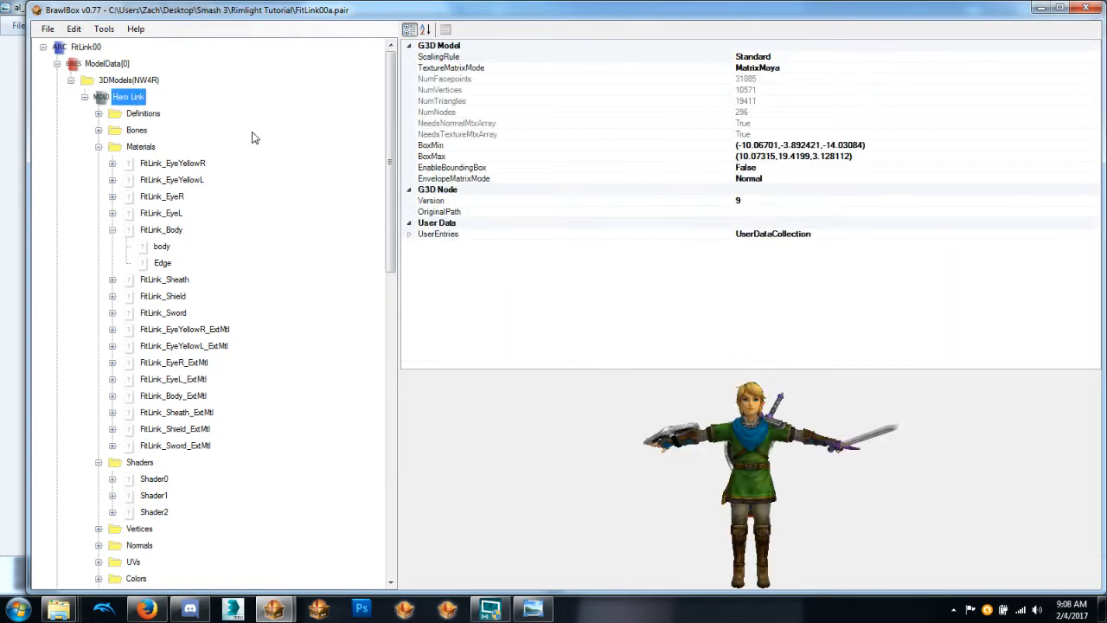
{"action": "key", "text": "Down"}
{"action": "key", "text": "Down"}
{"action": "key", "text": "Down"}
{"action": "key", "text": "Down"}
{"action": "key", "text": "Down"}
{"action": "key", "text": "Down"}
{"action": "key", "text": "Down"}
{"action": "key", "text": "Down"}
{"action": "key", "text": "Down"}
{"action": "key", "text": "Down"}
{"action": "key", "text": "Down"}
{"action": "key", "text": "Down"}
{"action": "key", "text": "Down"}
{"action": "key", "text": "Down"}
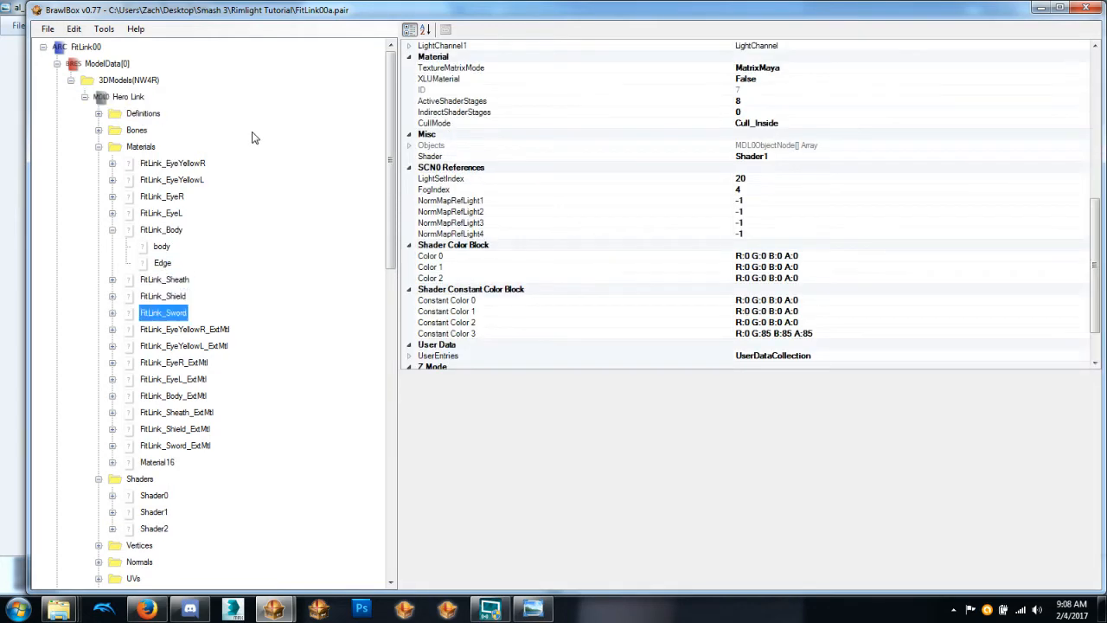
{"action": "key", "text": "ctrl+Delete"}
{"action": "key", "text": "ctrl+Delete"}
{"action": "key", "text": "ctrl+Delete"}
{"action": "key", "text": "ctrl+Delete"}
{"action": "key", "text": "ctrl+Delete"}
{"action": "key", "text": "ctrl+Delete"}
{"action": "key", "text": "ctrl+Delete"}
{"action": "key", "text": "ctrl+Delete"}
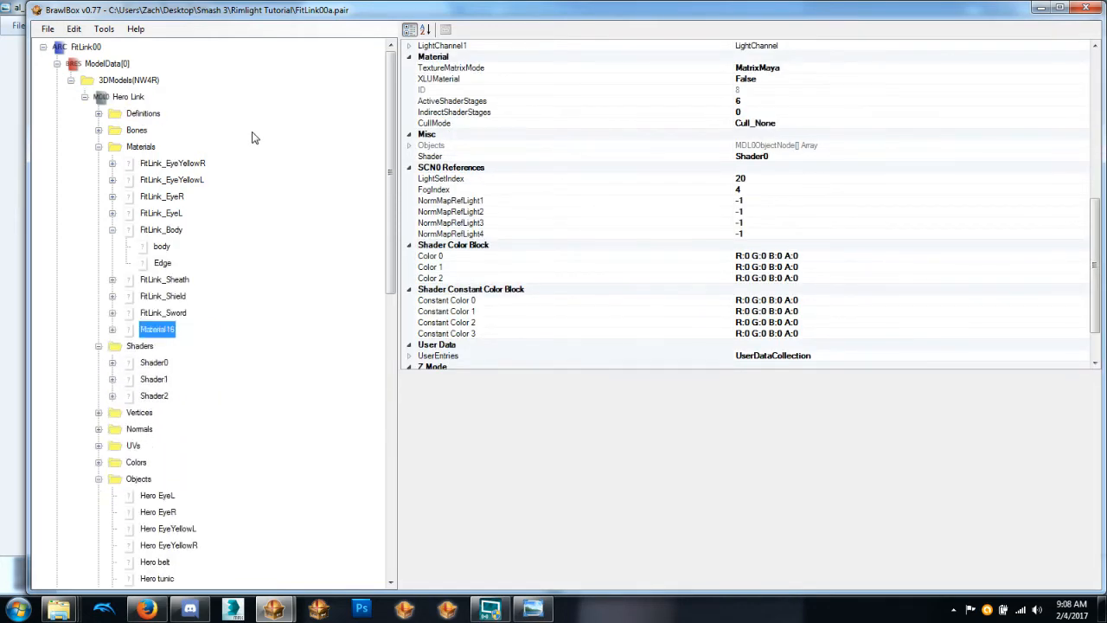
Move the new material directly below FitLink_Body in the materials list.
{"action": "key", "text": "ctrl+Up"}
{"action": "key", "text": "ctrl+Up"}
{"action": "key", "text": "ctrl+Up"}
{"action": "key", "text": "ctrl+Up"}
{"action": "key", "text": "ctrl+Up"}
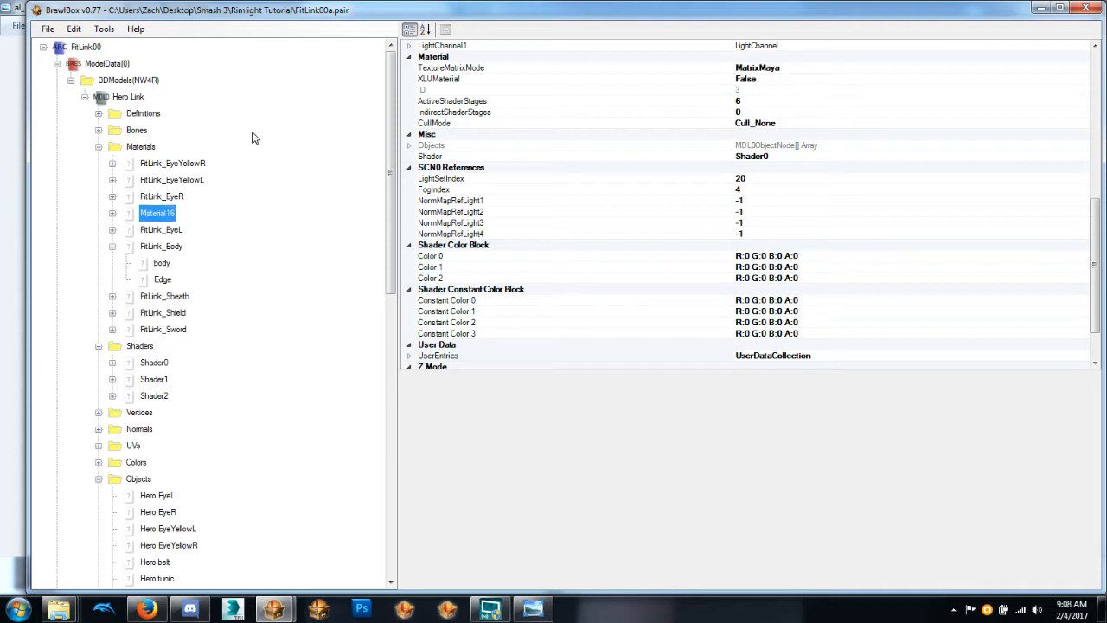
{"action": "key", "text": "ctrl+Down"}
{"action": "key", "text": "ctrl+Down"}
{"action": "key", "text": "ctrl+Up"}
{"action": "key", "text": "ctrl+Down"}
{"action": "key", "text": "ctrl+Up"}
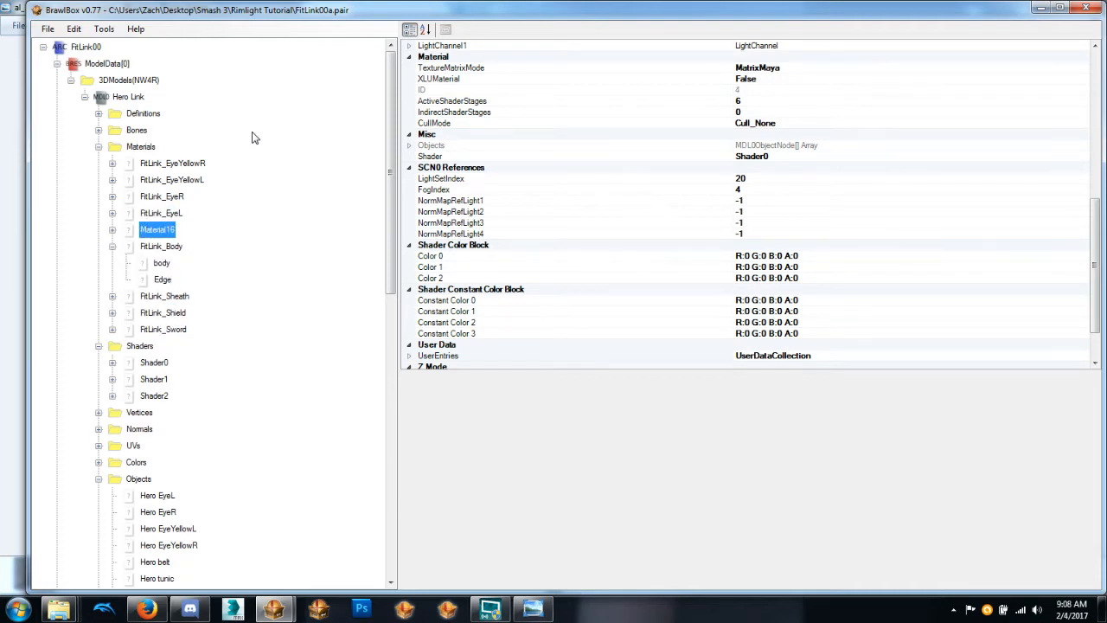
{"action": "key", "text": "ctrl+Down"}
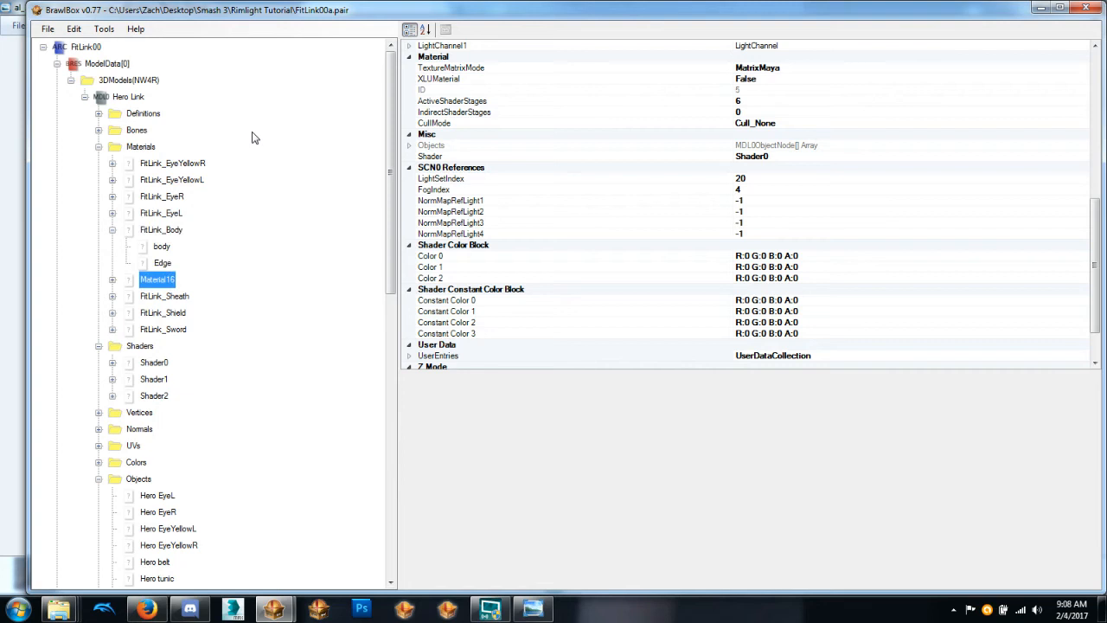
Rename the new material to FitLink_BodySpec.
{"action": "key", "text": "F2"}
{"action": "type", "text": "FitLink_Body"}
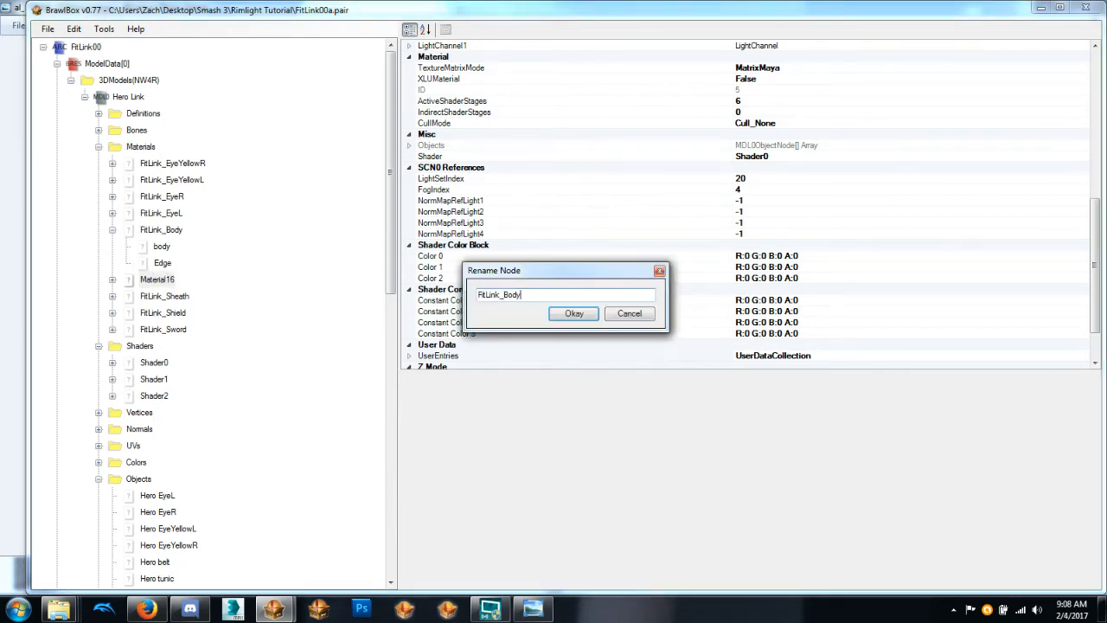
{"action": "type", "text": "Spec"}
{"action": "key", "text": "Return"}
Rename the FitLink_Body material to FitLink_BodyDiff.
{"action": "key", "text": "Up"}
{"action": "key", "text": "Up"}
{"action": "key", "text": "Up"}
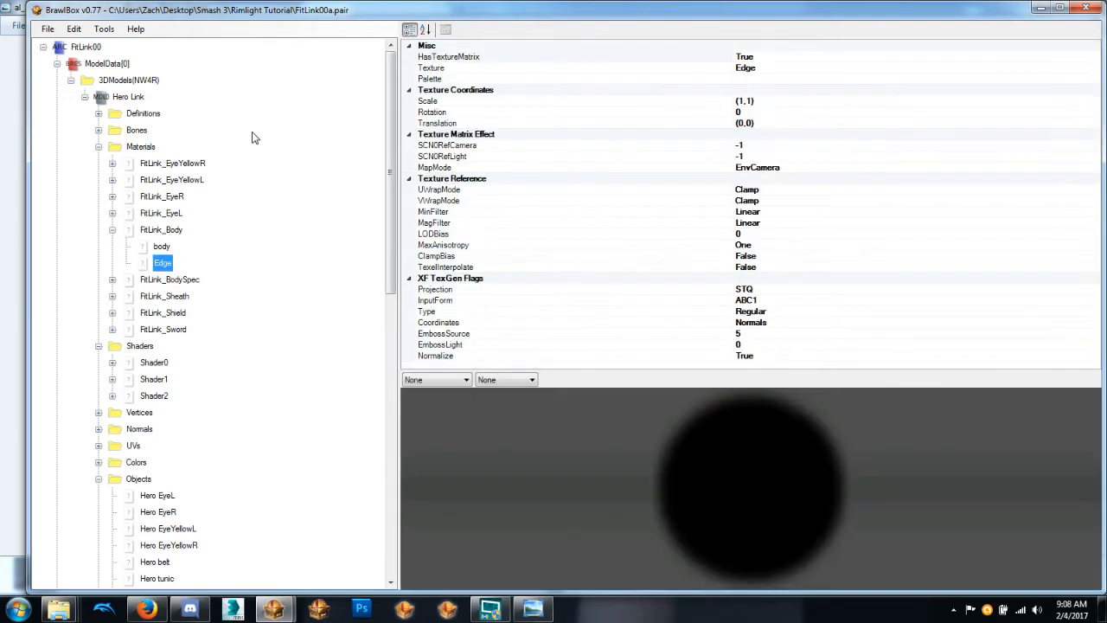
{"action": "key", "text": "F2"}
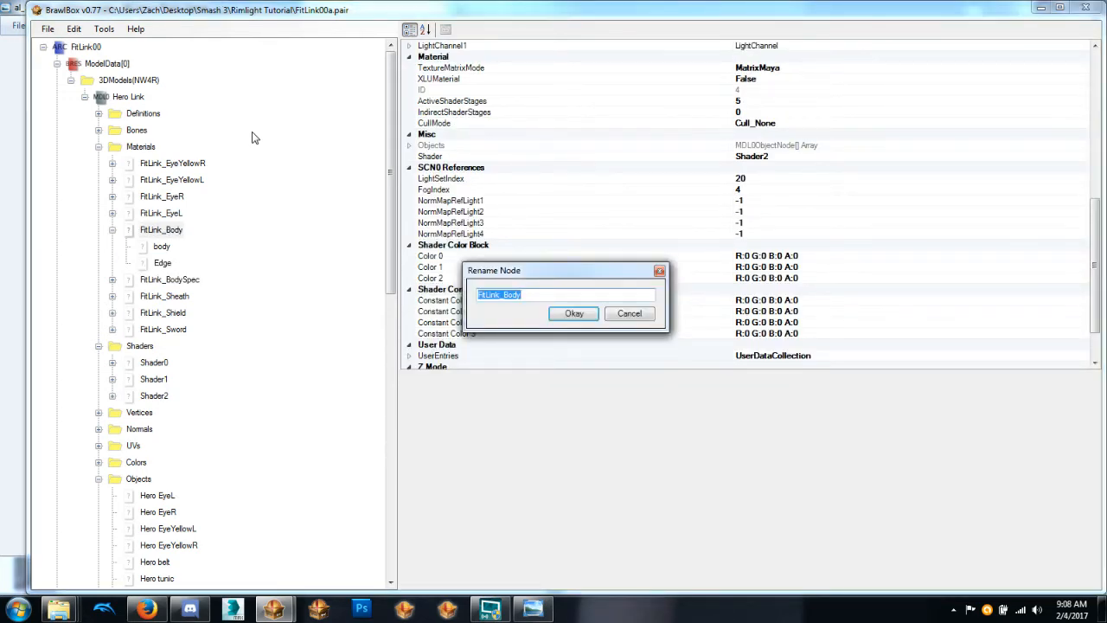
{"action": "key", "text": "End"}
{"action": "type", "text": "Diff"}
{"action": "key", "text": "Return"}
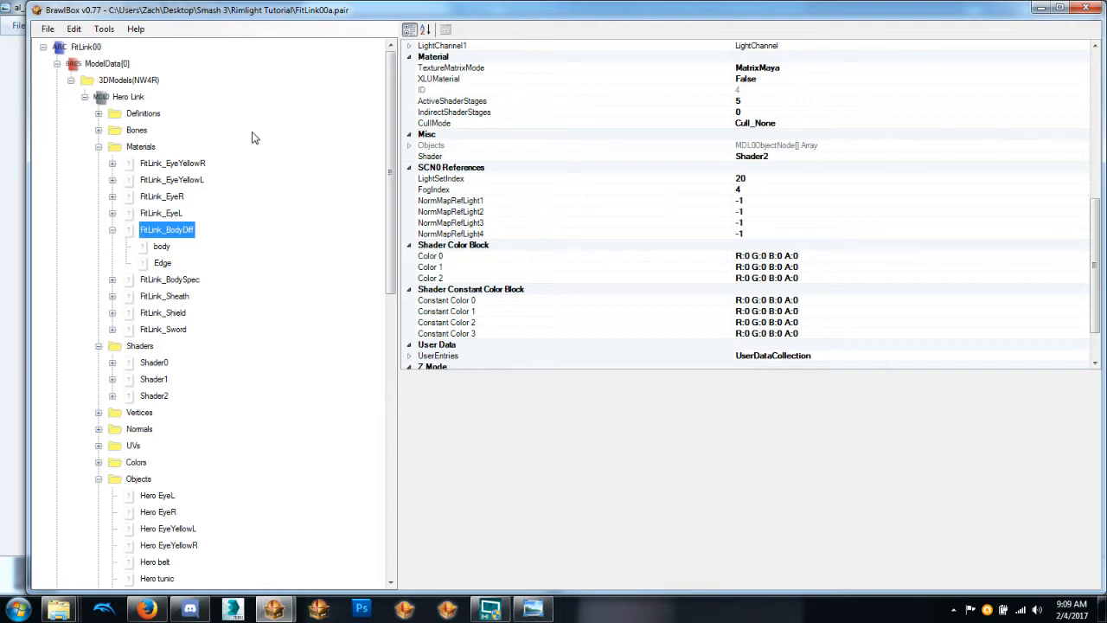
Replace the FitLink_BodySpec material with the 4StepMaterial file.
{"action": "key", "text": "Down"}
{"action": "key", "text": "Down"}
{"action": "key", "text": "Down"}
{"action": "left_click", "coordinate": [811, 145]}
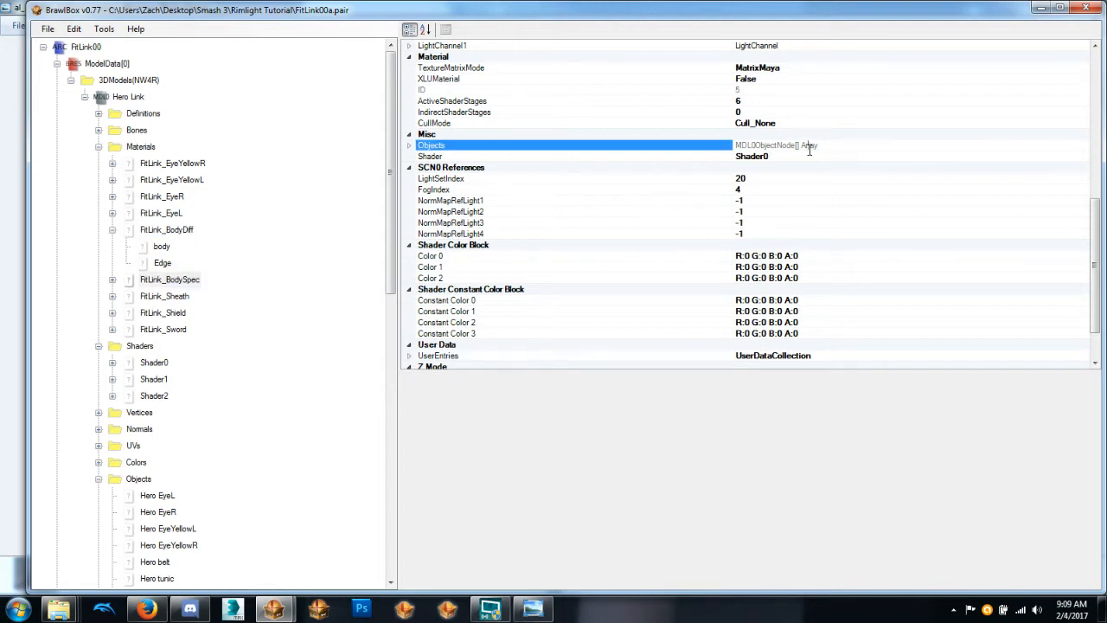
{"action": "left_click", "coordinate": [806, 155]}
{"action": "left_click", "coordinate": [192, 281]}
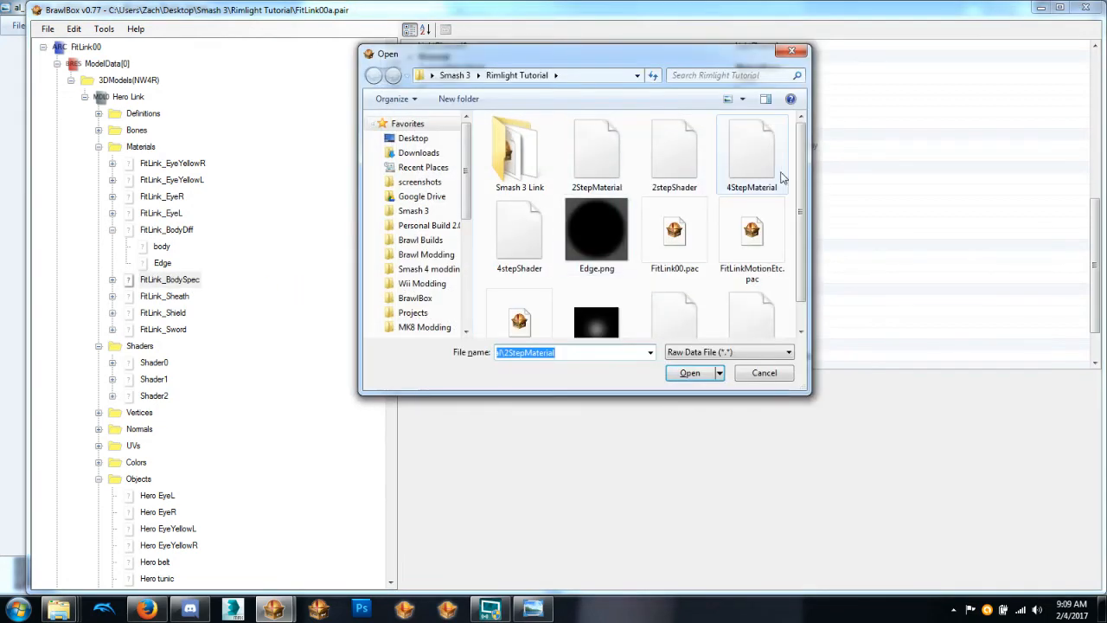
{"action": "double_click", "coordinate": [781, 179]}
Rename FitLink_BodySpec's metaknight_body reference to body and its metaknight_body_spec reference to body spec.
{"action": "key", "text": "Right"}
{"action": "key", "text": "Down"}
{"action": "key", "text": "ctrl+n"}
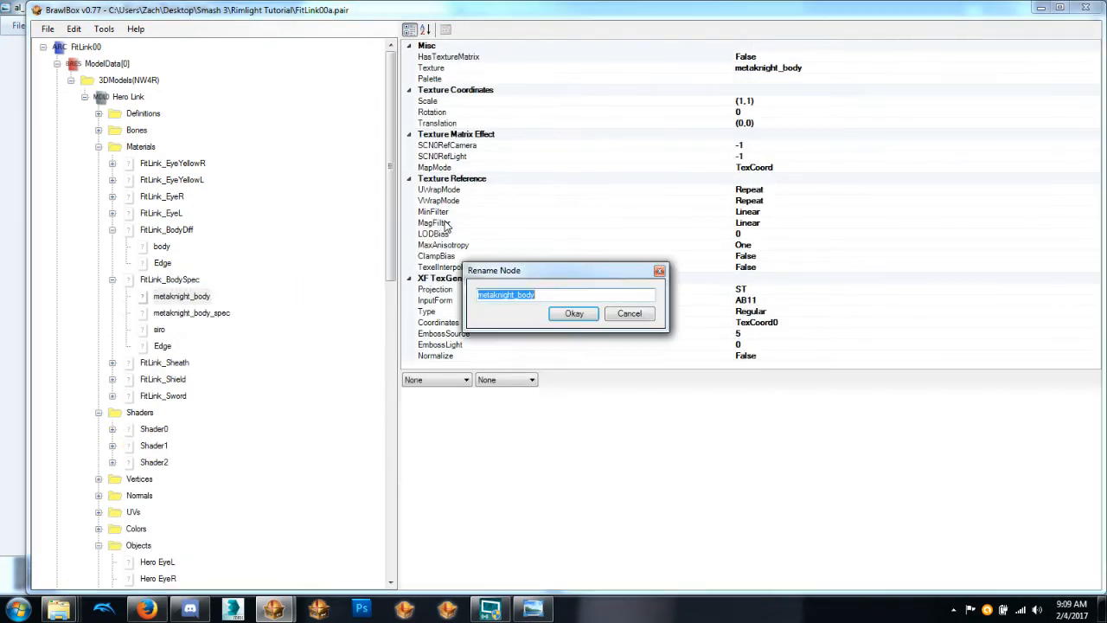
{"action": "type", "text": "body"}
{"action": "key", "text": "Return"}
{"action": "key", "text": "Down"}
{"action": "key", "text": "ctrl+n"}
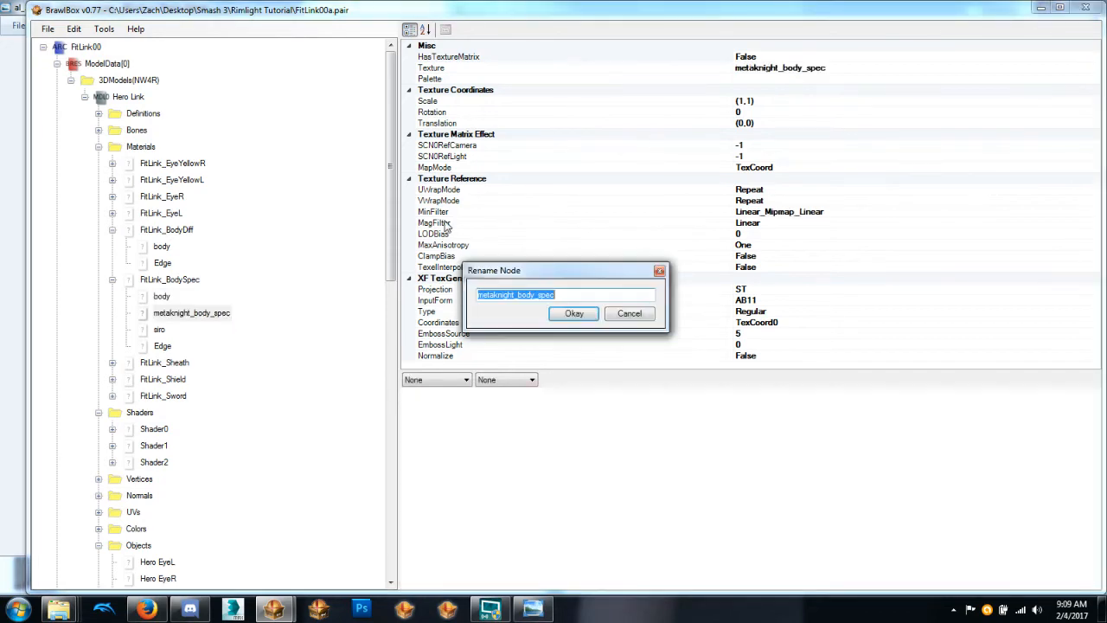
{"action": "type", "text": "body spec"}
{"action": "key", "text": "Return"}
Rename FitLink_BodySpec's siro texture reference to spec.
{"action": "key", "text": "Down"}
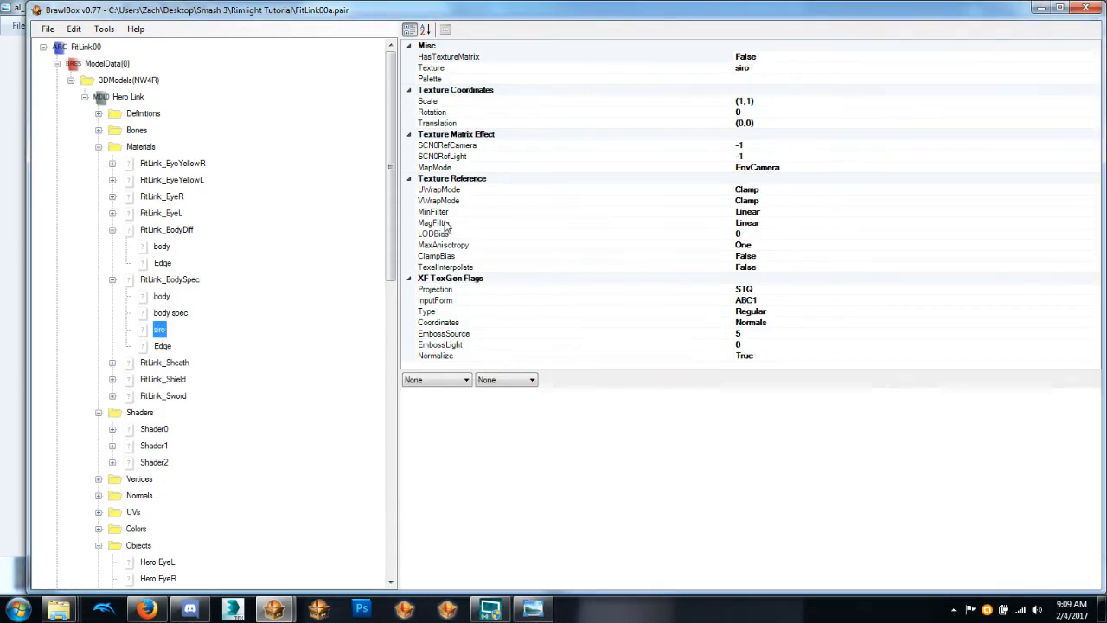
{"action": "key", "text": "ctrl+n"}
{"action": "type", "text": "spec"}
{"action": "key", "text": "Return"}
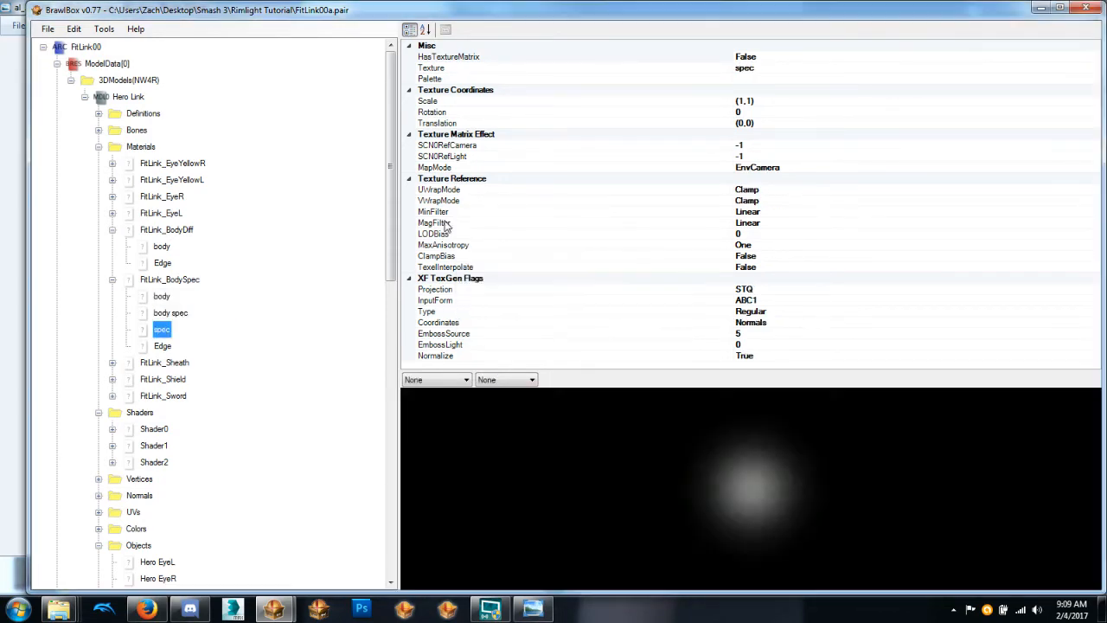
{"action": "left_click", "coordinate": [765, 57]}
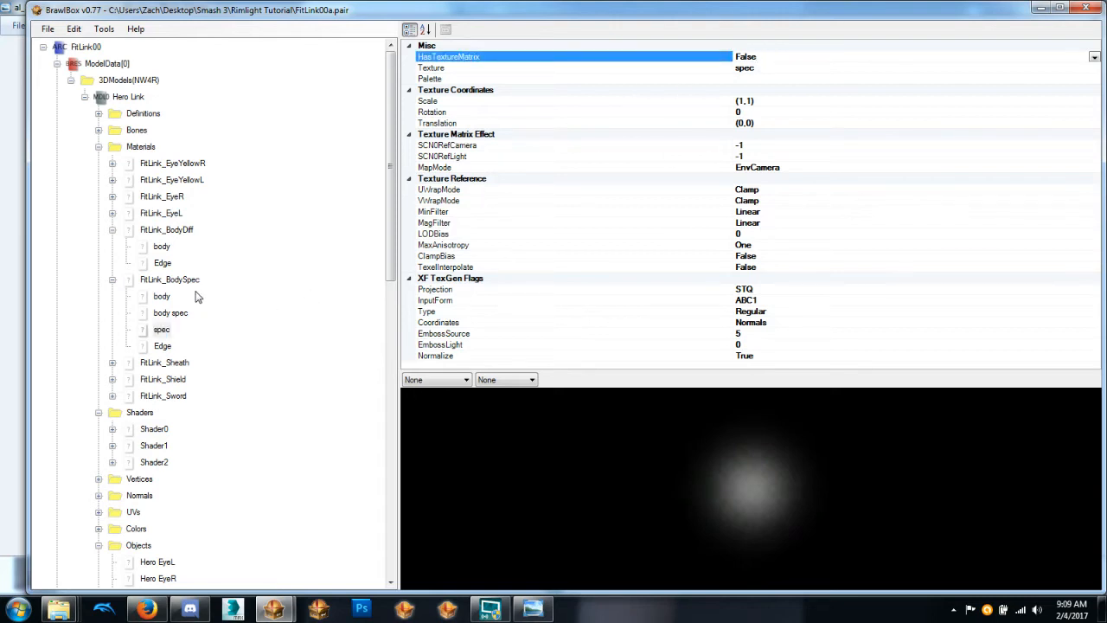
Check FitLink_BodyDiff's shader and assign Shader0 to the FitLink_BodySpec material.
{"action": "left_click", "coordinate": [190, 230]}
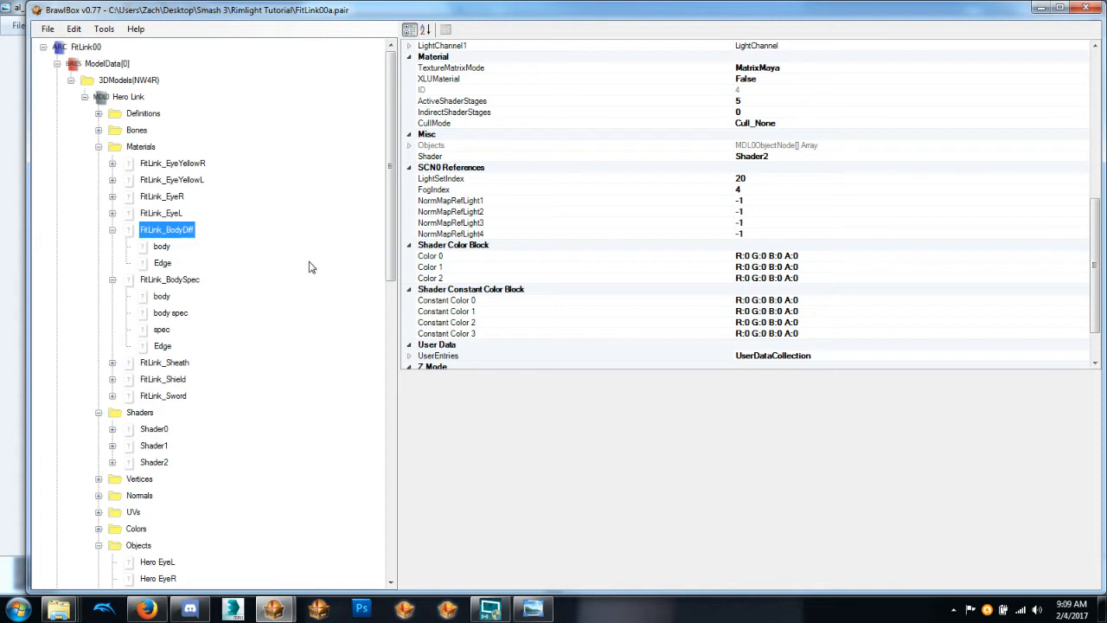
{"action": "left_click", "coordinate": [162, 284]}
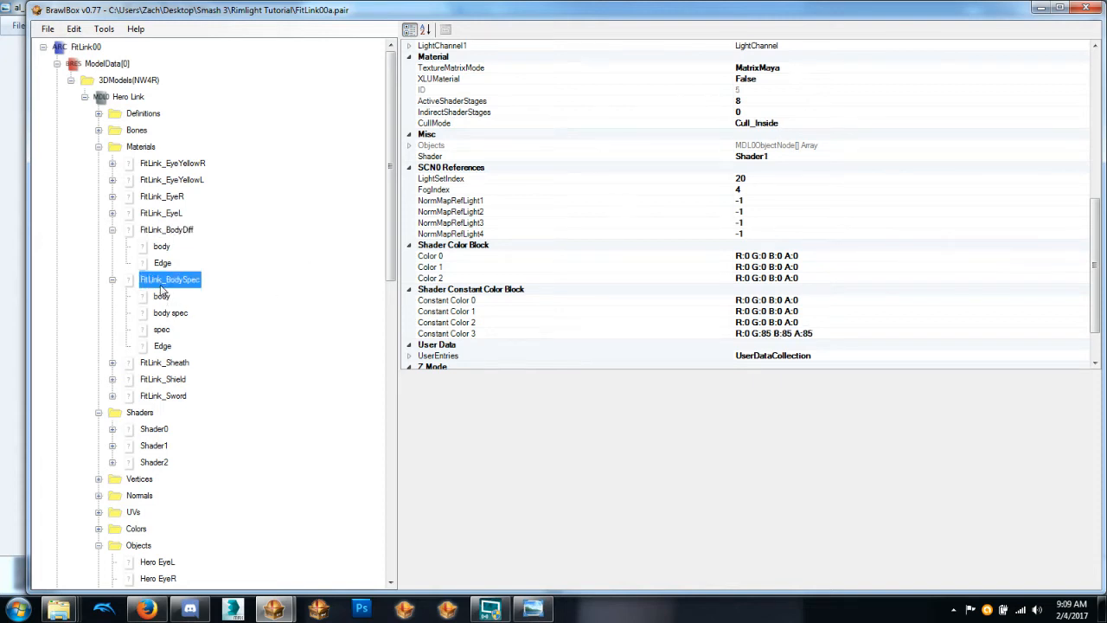
{"action": "left_click", "coordinate": [813, 156]}
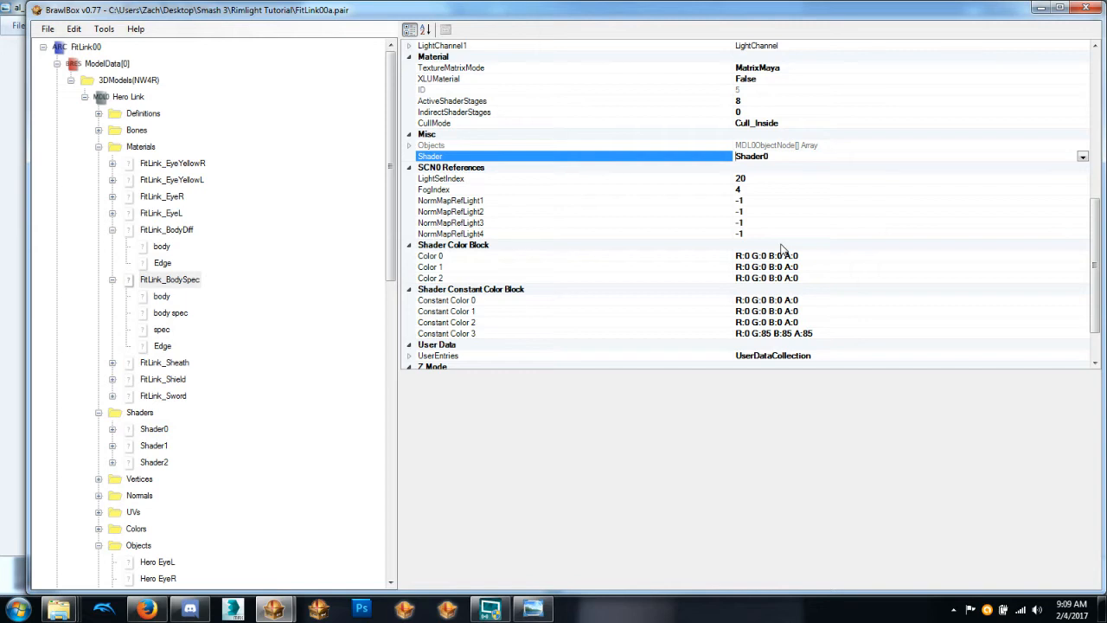
Examine Shader0's texture reference settings and the texture references of the FitLink_EyeYellowR material.
{"action": "left_click", "coordinate": [151, 433]}
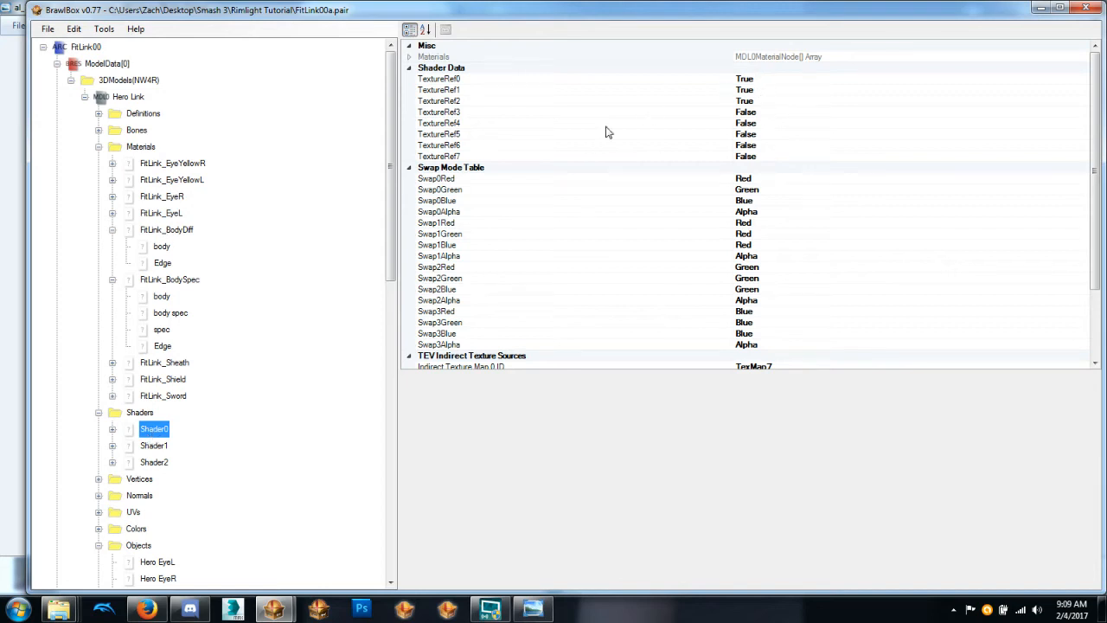
{"action": "left_click", "coordinate": [111, 163]}
{"action": "left_click", "coordinate": [171, 163]}
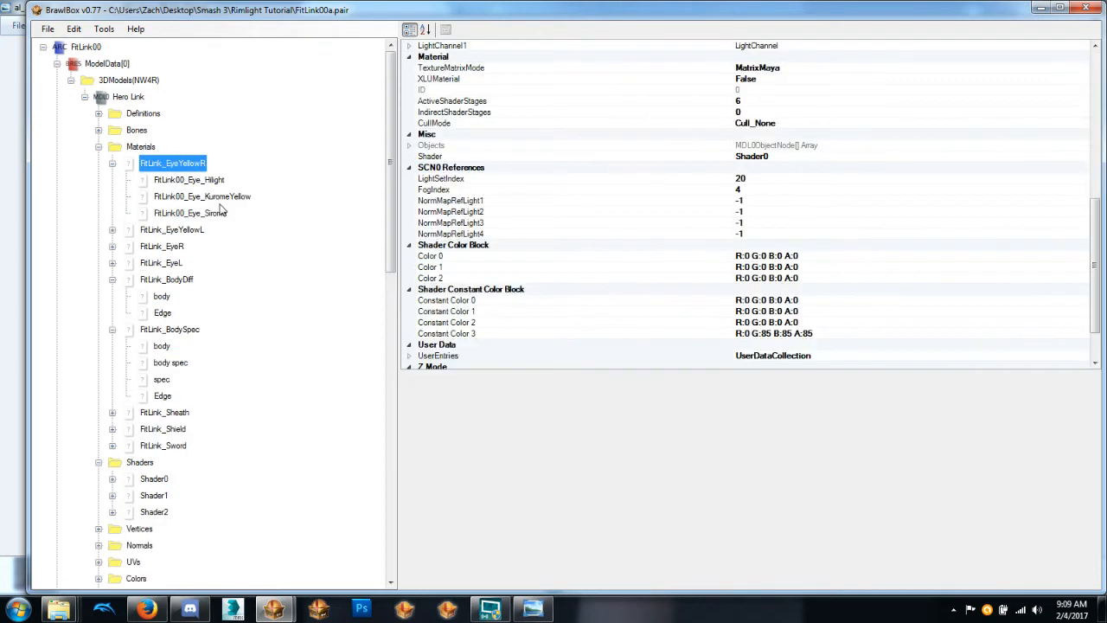
Examine FitLink_EyeYellowL's texture references and compare the texture reference settings of Shader0 and Shader1 for the FitLink_BodySpec material.
{"action": "left_click", "coordinate": [112, 229]}
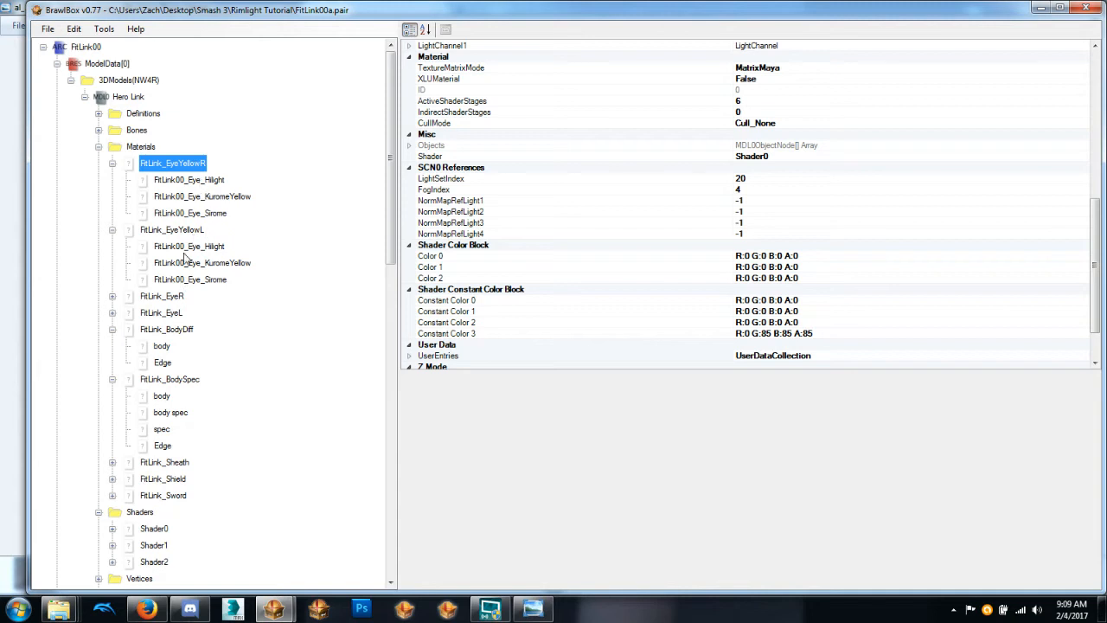
{"action": "left_click", "coordinate": [112, 164]}
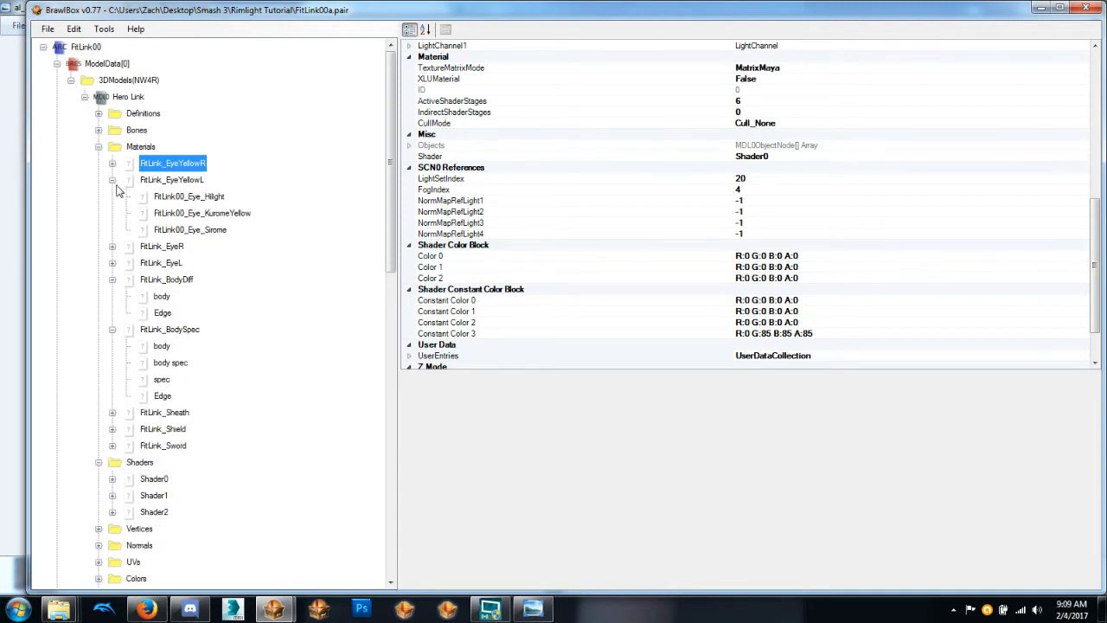
{"action": "left_click", "coordinate": [112, 180]}
{"action": "left_click", "coordinate": [164, 280]}
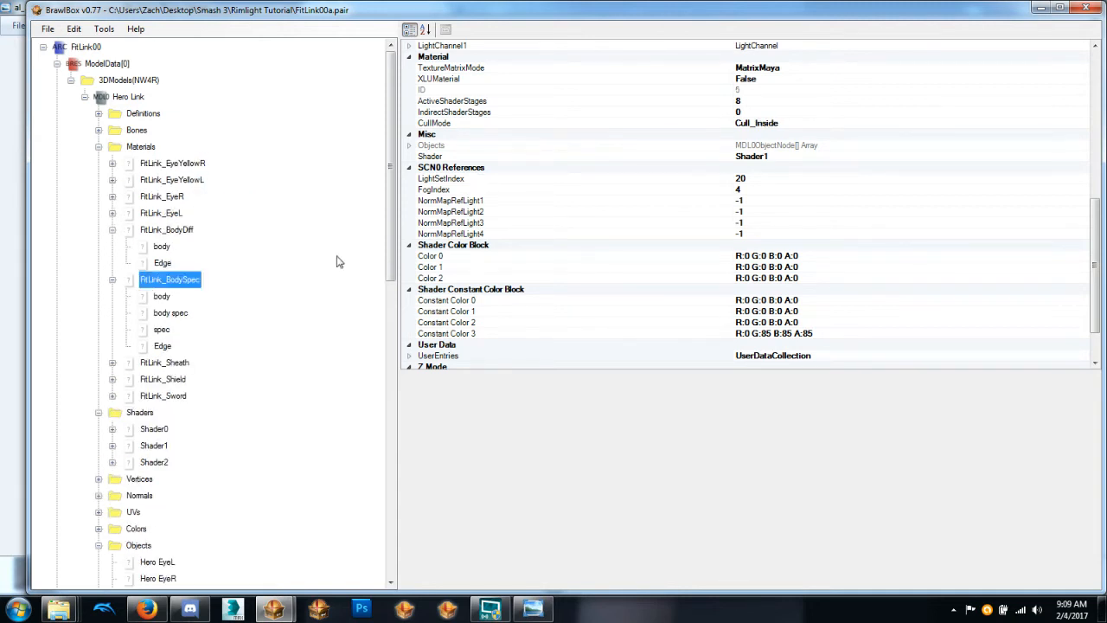
{"action": "left_click", "coordinate": [156, 430]}
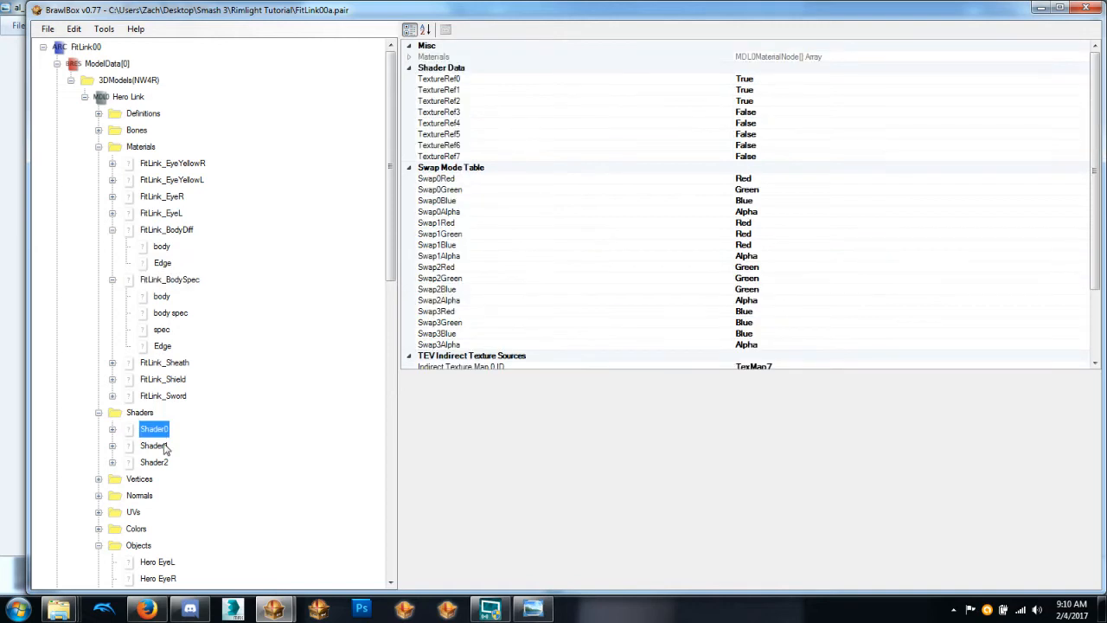
{"action": "key", "text": "Down"}
{"action": "key", "text": "Down"}
{"action": "left_click", "coordinate": [164, 446]}
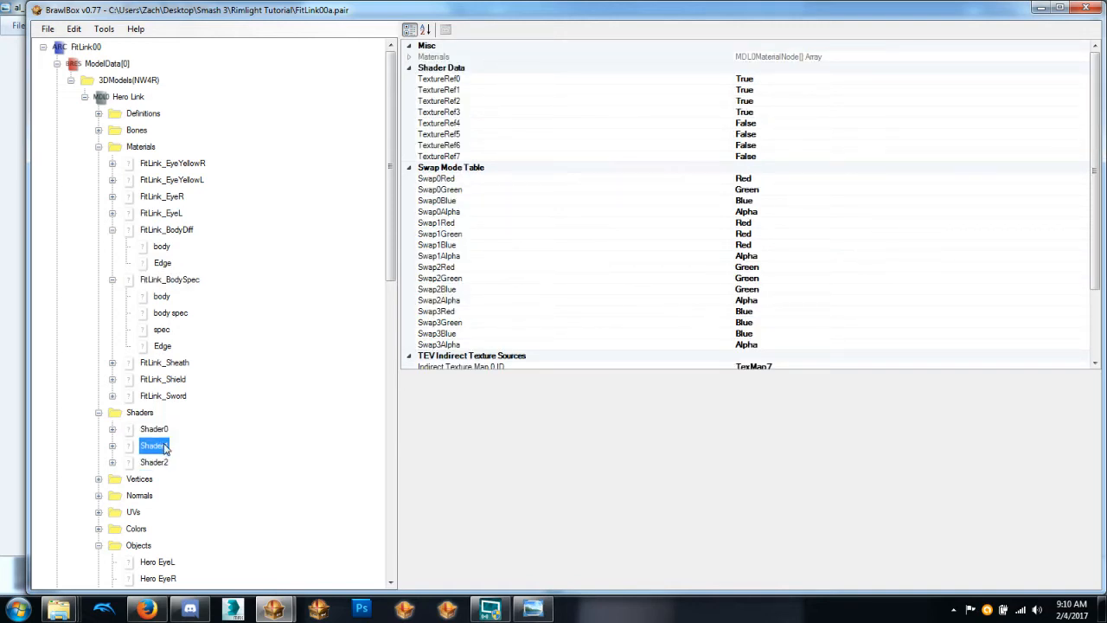
{"action": "left_click", "coordinate": [153, 280]}
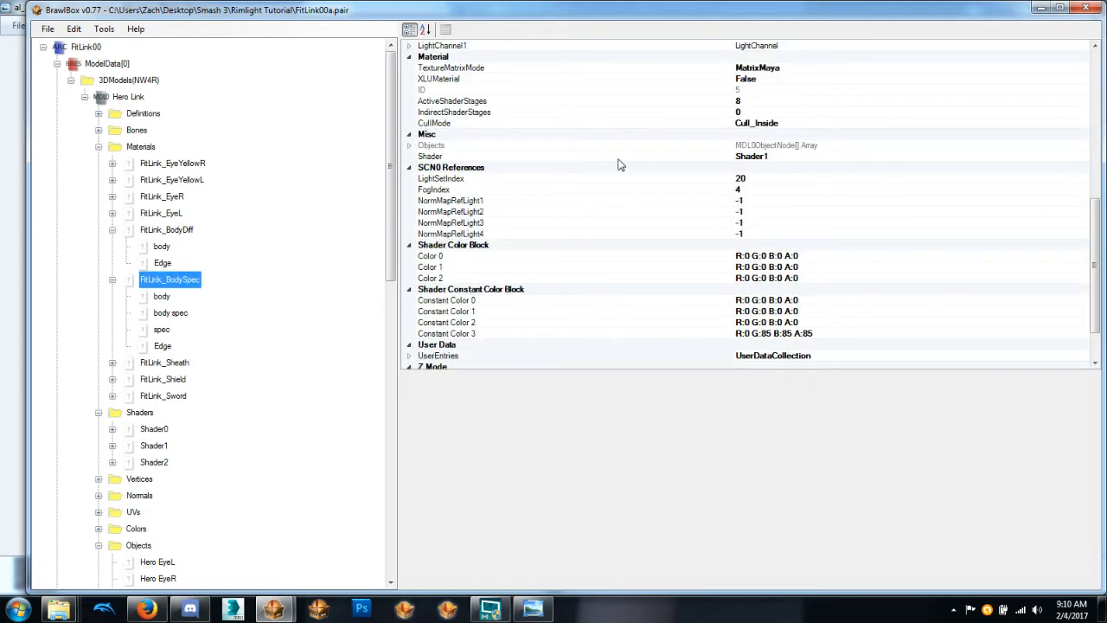
Collapse the two body materials and compare the properties of FitLink_BodyDiff and FitLink_BodySpec.
{"action": "left_click", "coordinate": [112, 280]}
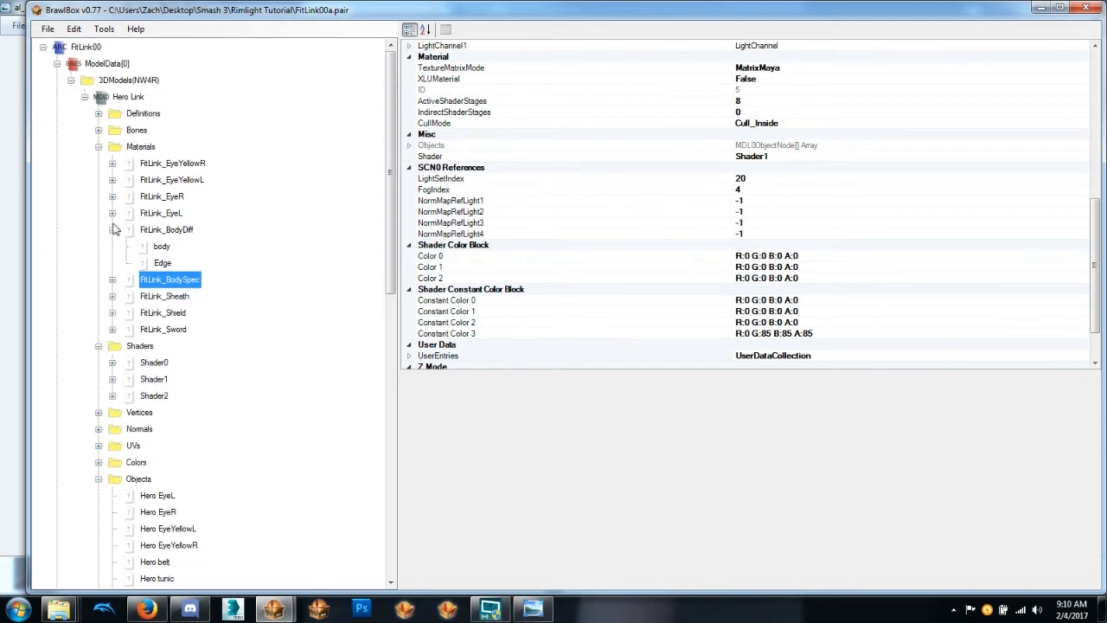
{"action": "left_click", "coordinate": [113, 229]}
{"action": "left_click", "coordinate": [160, 229]}
{"action": "left_click", "coordinate": [156, 248]}
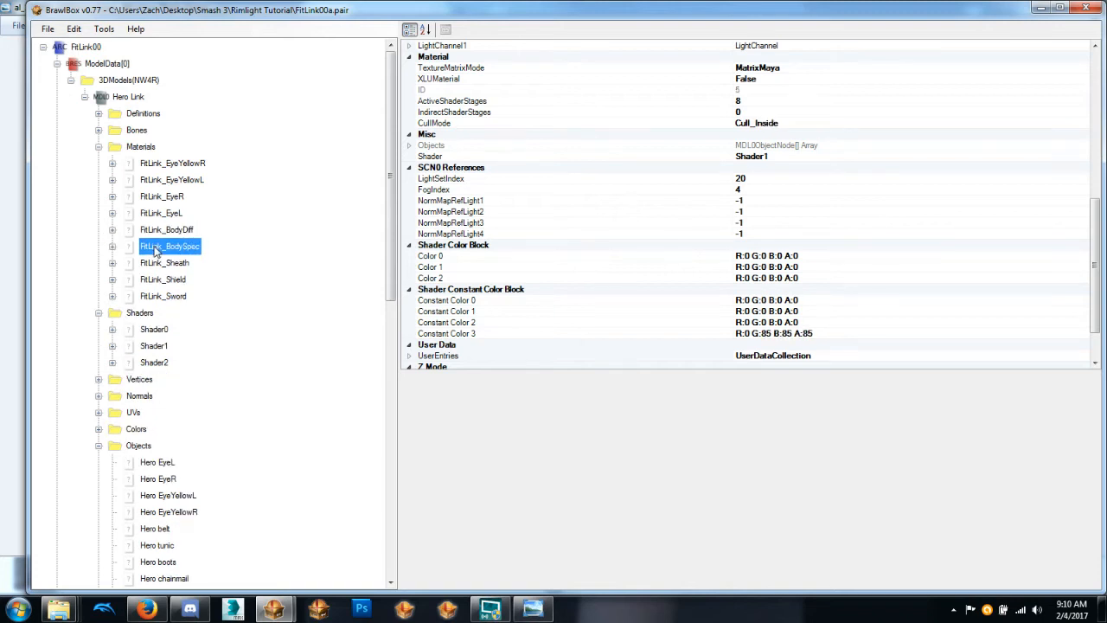
{"action": "left_click", "coordinate": [159, 234]}
{"action": "left_click", "coordinate": [157, 246]}
{"action": "left_click", "coordinate": [159, 234]}
{"action": "left_click", "coordinate": [156, 247]}
{"action": "left_click", "coordinate": [157, 232]}
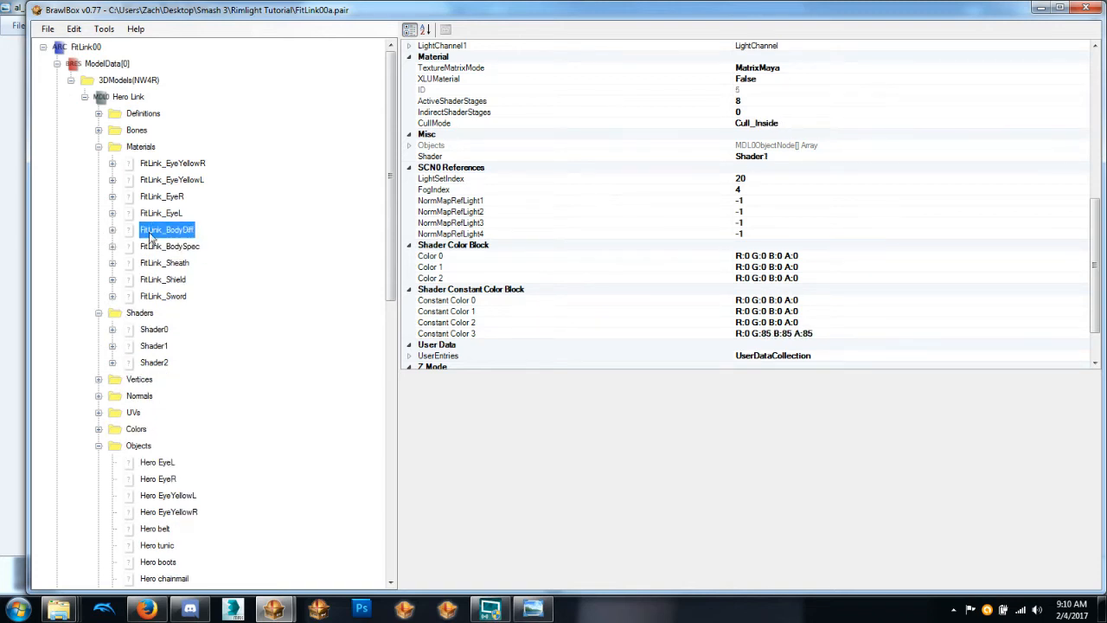
{"action": "left_click", "coordinate": [155, 246]}
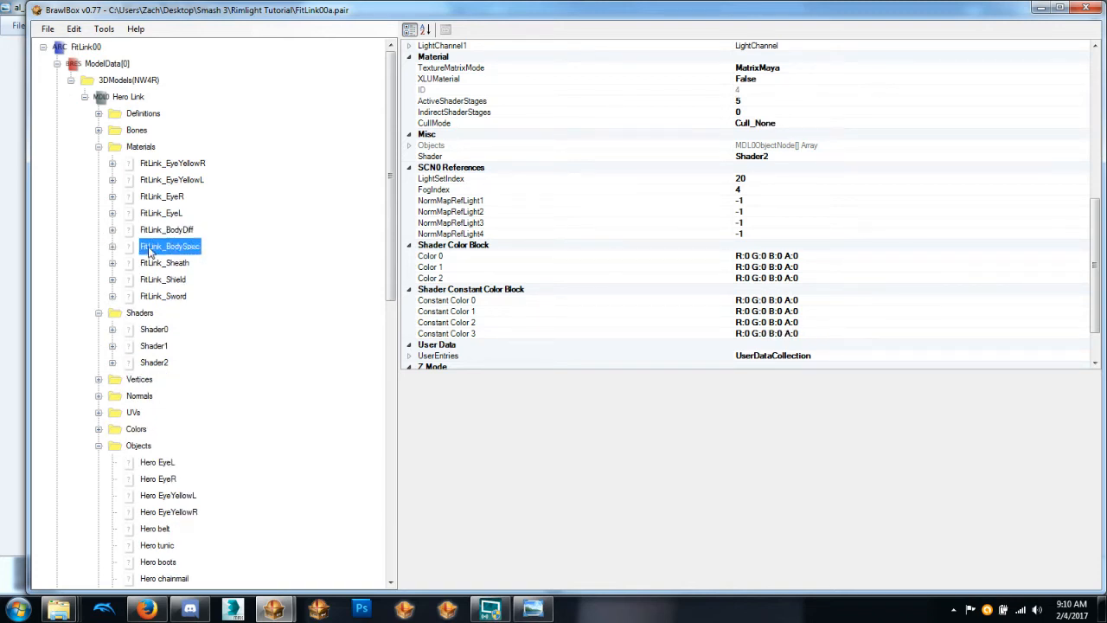
Inspect the Hero face object's material assignment and its model preview.
{"action": "scroll", "coordinate": [177, 309], "scroll_direction": "down", "scroll_amount": 1}
{"action": "scroll", "coordinate": [177, 309], "scroll_direction": "down", "scroll_amount": 2}
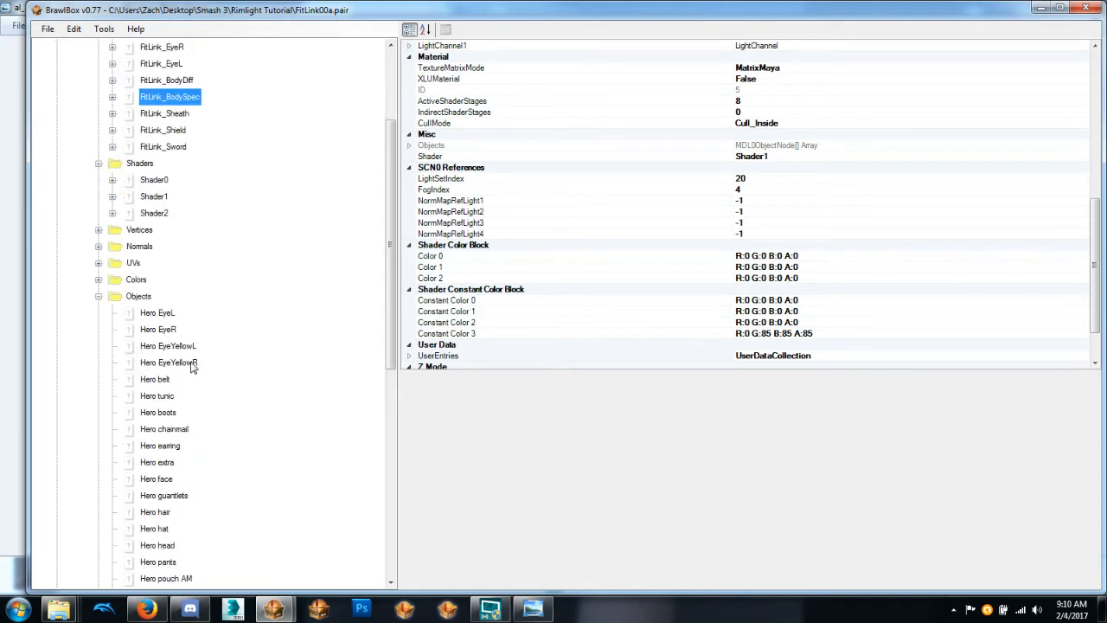
{"action": "scroll", "coordinate": [192, 366], "scroll_direction": "down", "scroll_amount": 2}
{"action": "scroll", "coordinate": [182, 365], "scroll_direction": "down", "scroll_amount": 2}
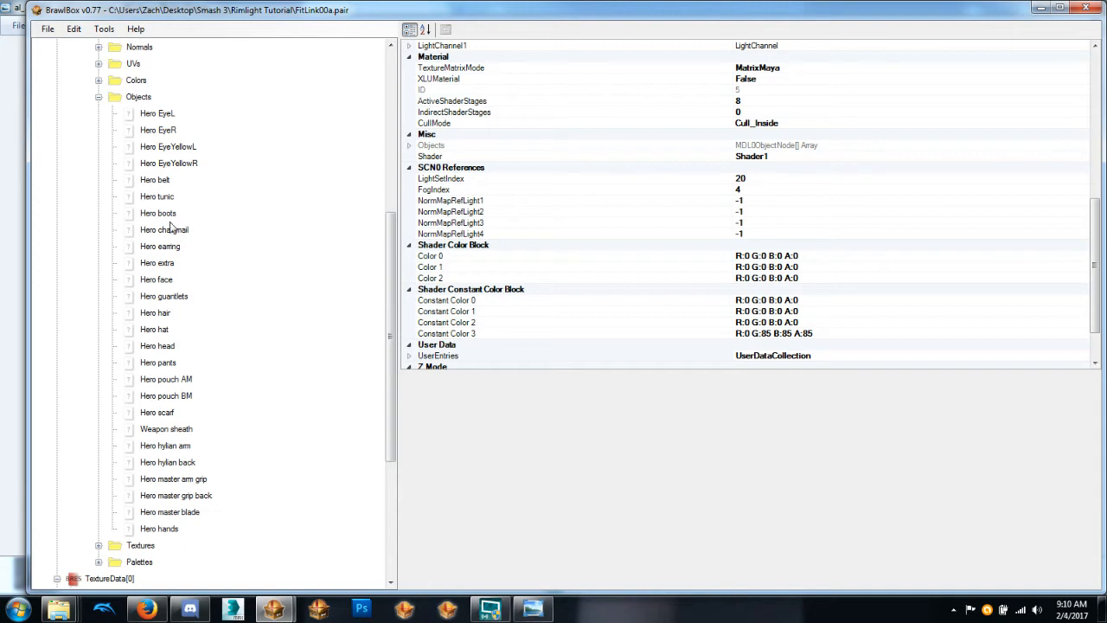
{"action": "left_click", "coordinate": [159, 281]}
{"action": "left_click", "coordinate": [826, 500]}
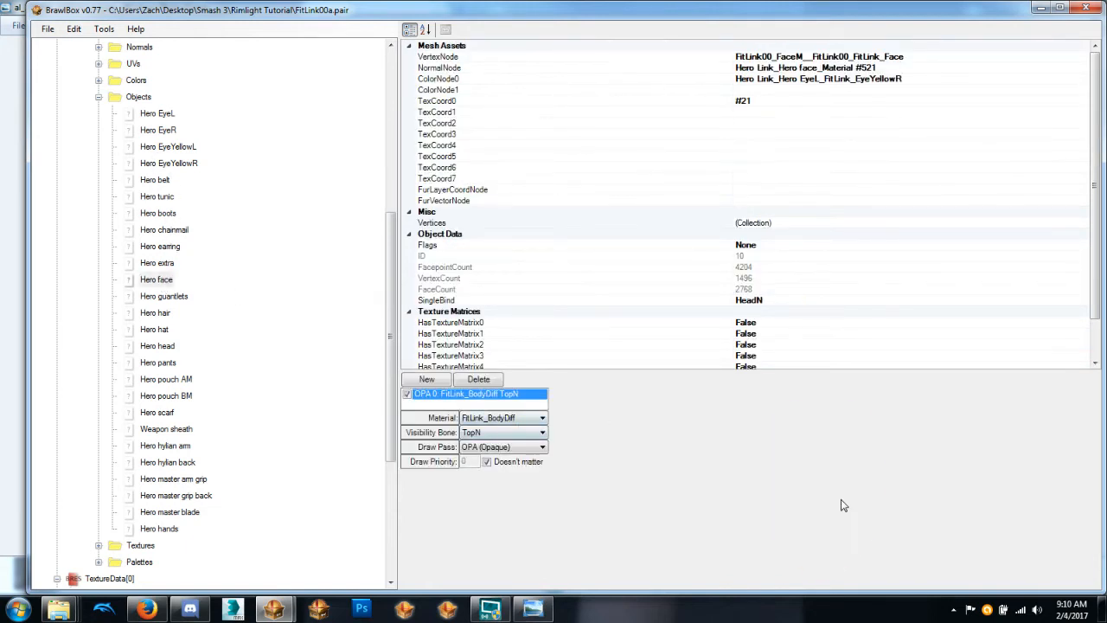
{"action": "scroll", "coordinate": [835, 505], "scroll_direction": "down", "scroll_amount": 2}
{"action": "scroll", "coordinate": [835, 505], "scroll_direction": "up", "scroll_amount": 1}
{"action": "mouse_move", "coordinate": [836, 505]}
{"action": "right_mouse_down", "text": "ctrl"}
{"action": "mouse_move", "coordinate": [805, 487]}
{"action": "mouse_move", "coordinate": [837, 496]}
{"action": "mouse_move", "coordinate": [826, 496]}
{"action": "right_mouse_up", "text": "ctrl"}
{"action": "scroll", "coordinate": [830, 498], "scroll_direction": "down", "scroll_amount": 1}
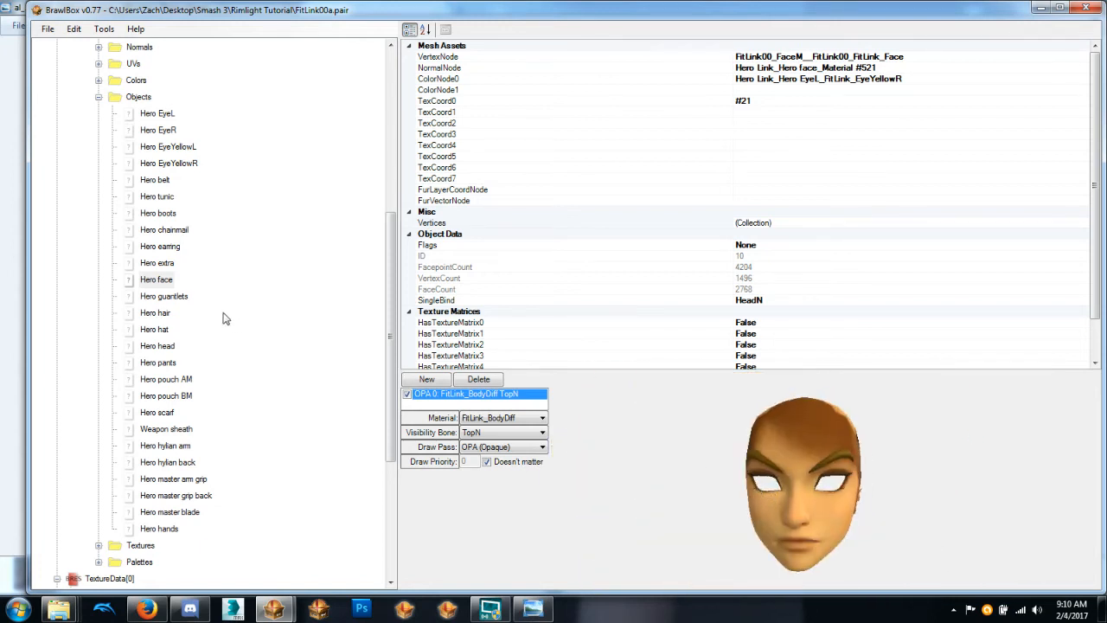
Inspect the Hero tunic object's material assignment and look at its mesh close up.
{"action": "left_click", "coordinate": [159, 197]}
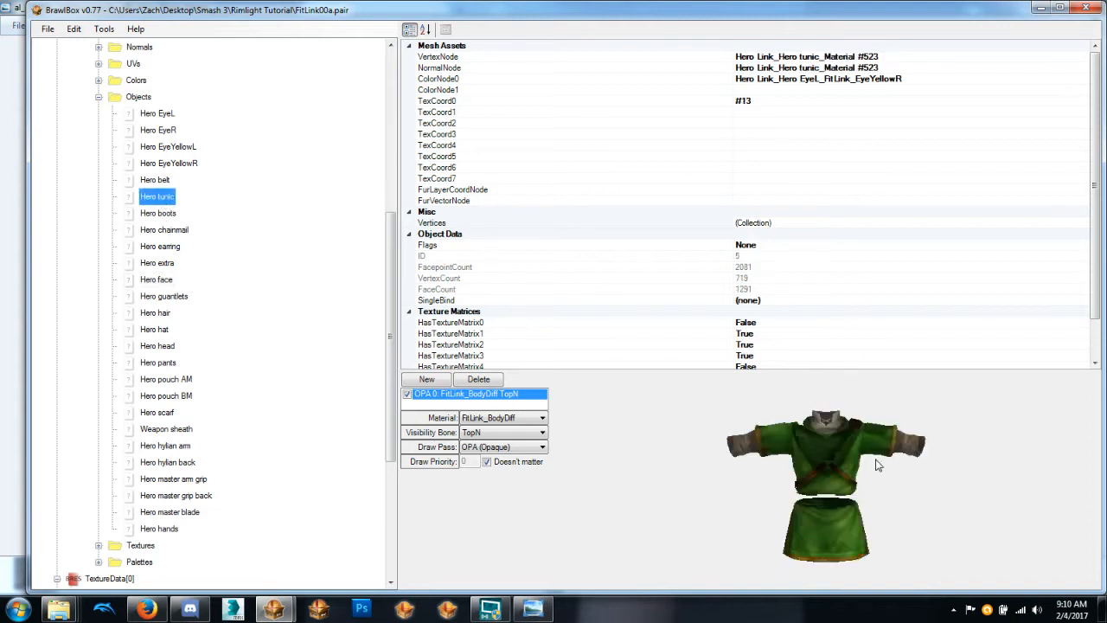
{"action": "scroll", "coordinate": [876, 474], "scroll_direction": "up", "scroll_amount": 4}
{"action": "right_click_drag", "start_coordinate": [878, 465], "coordinate": [852, 495]}
{"action": "scroll", "coordinate": [875, 475], "scroll_direction": "down", "scroll_amount": 1}
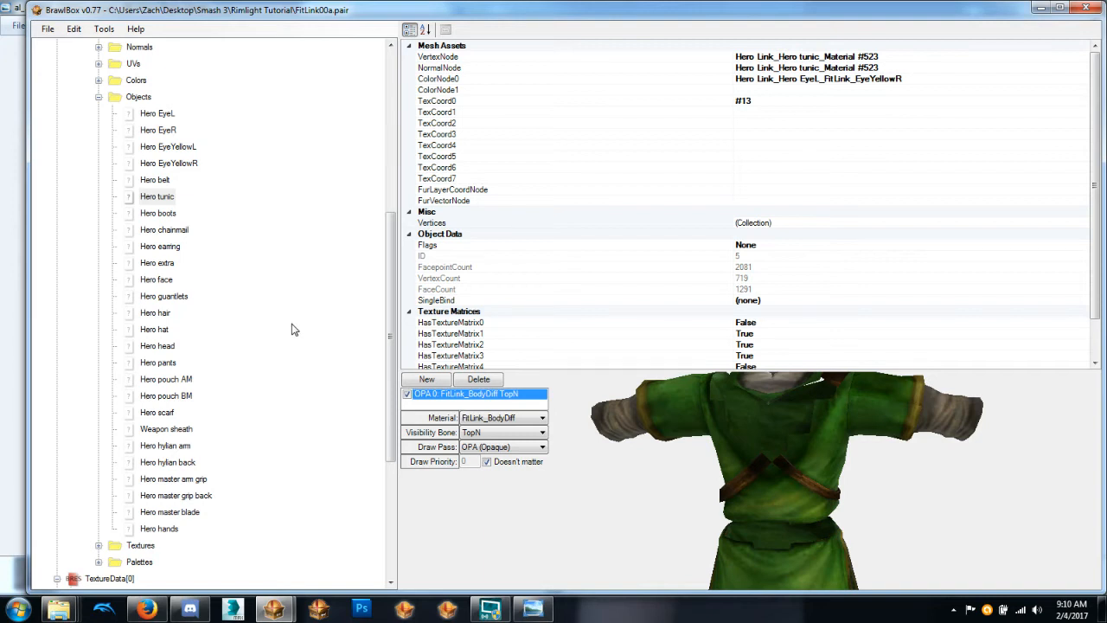
Assign the FitLink_BodySpec material to the Hero chainmail and Hero earring objects.
{"action": "left_click", "coordinate": [164, 229]}
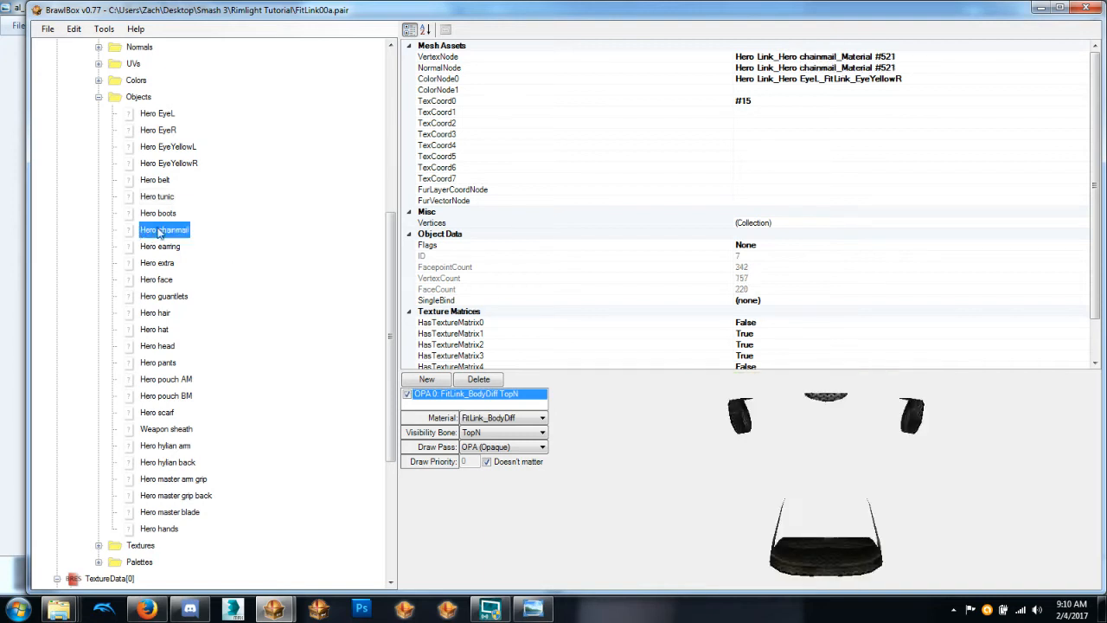
{"action": "left_click", "coordinate": [514, 418]}
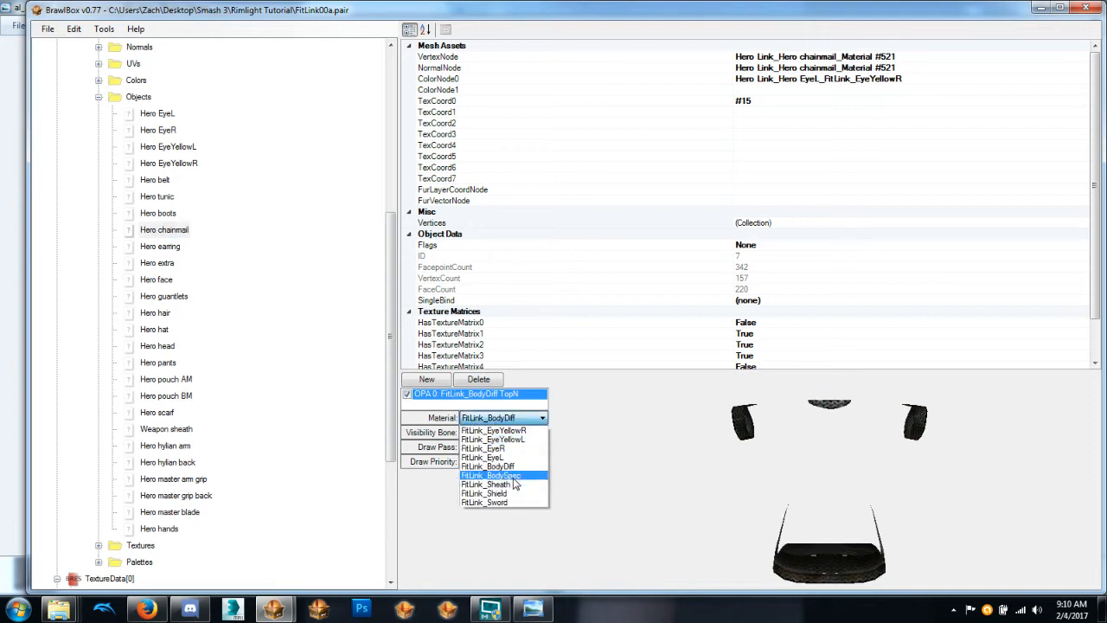
{"action": "left_click", "coordinate": [492, 477]}
{"action": "left_click", "coordinate": [152, 250]}
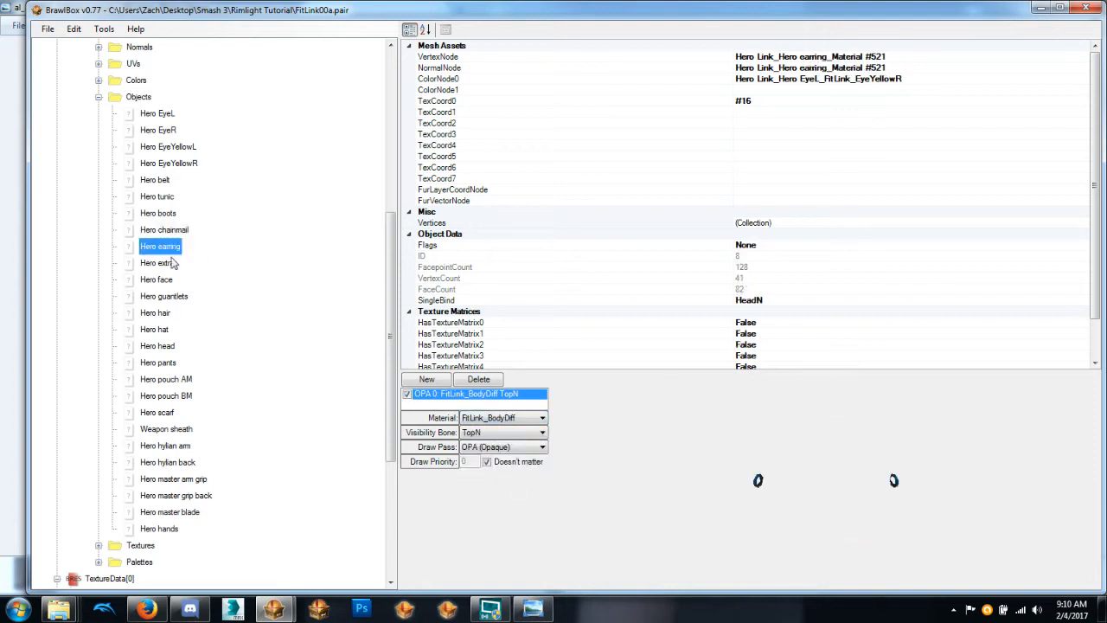
{"action": "left_click", "coordinate": [537, 419]}
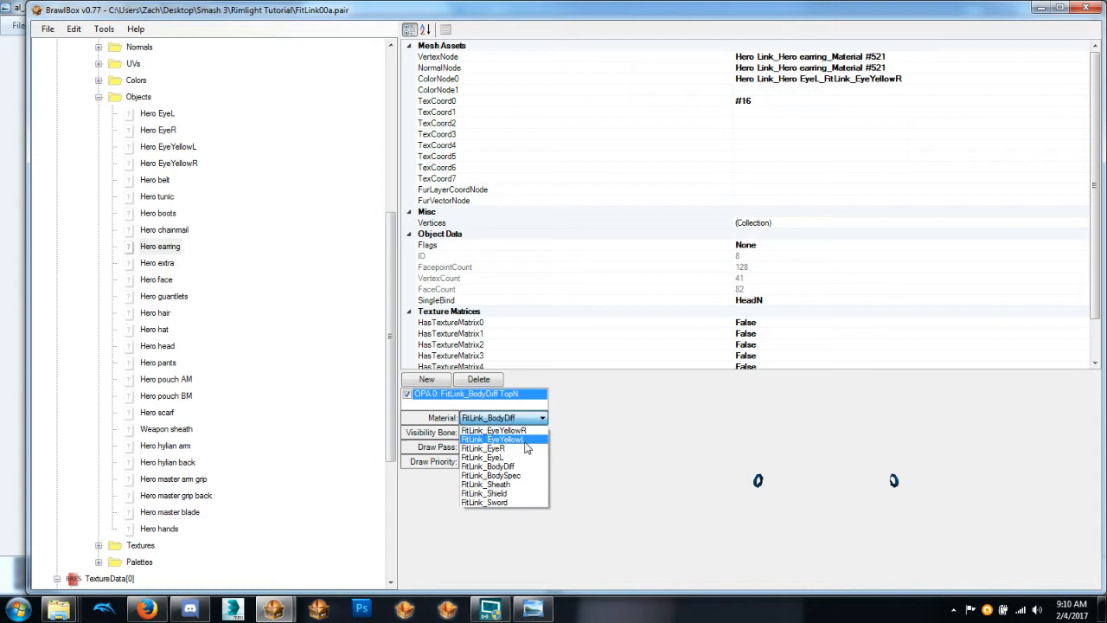
{"action": "left_click", "coordinate": [491, 474]}
Check the mesh of the Hero extra object and assign the FitLink_BodySpec material to it.
{"action": "left_click", "coordinate": [140, 264]}
{"action": "scroll", "coordinate": [740, 433], "scroll_direction": "up", "scroll_amount": 4}
{"action": "right_click_drag", "start_coordinate": [717, 404], "coordinate": [734, 515]}
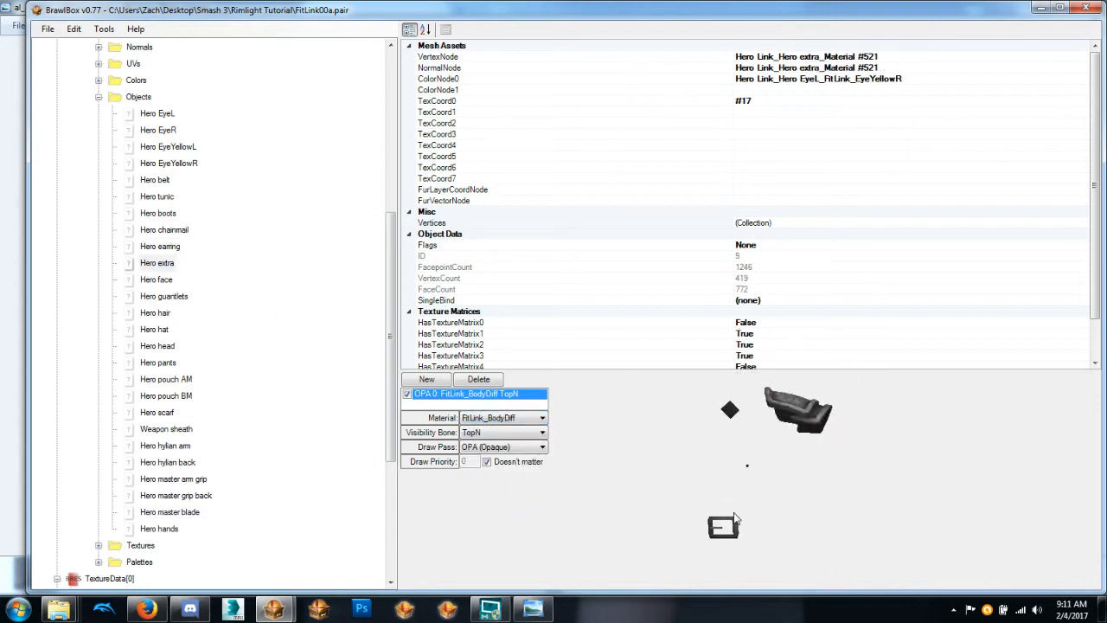
{"action": "scroll", "coordinate": [733, 514], "scroll_direction": "up", "scroll_amount": 1}
{"action": "scroll", "coordinate": [734, 508], "scroll_direction": "down", "scroll_amount": 1}
{"action": "scroll", "coordinate": [742, 485], "scroll_direction": "up", "scroll_amount": 2}
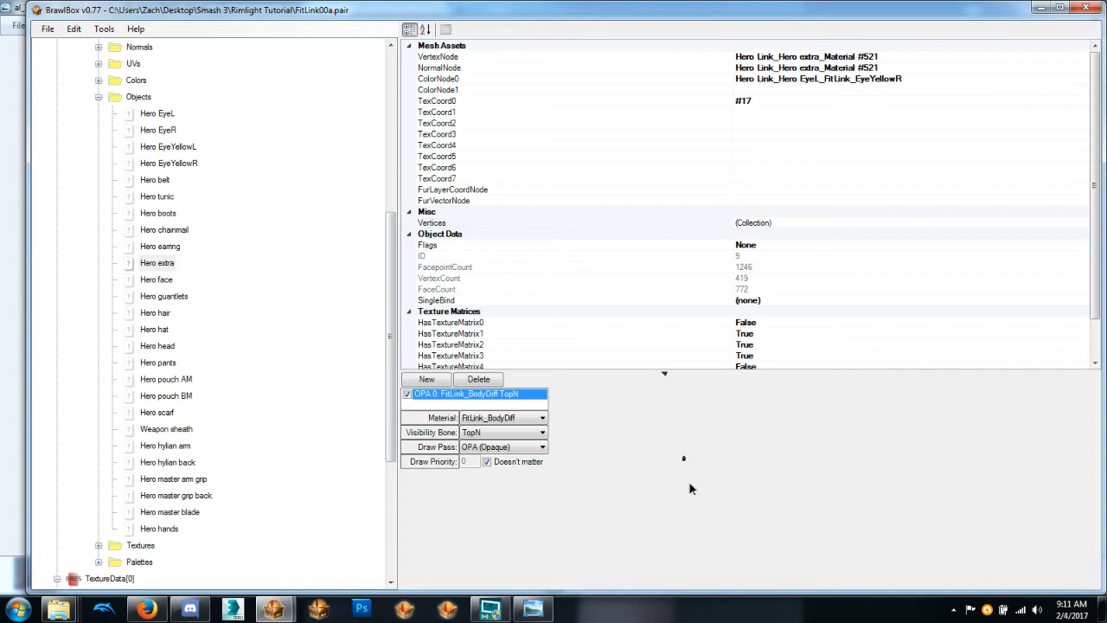
{"action": "right_click_drag", "start_coordinate": [689, 483], "coordinate": [744, 458], "text": "ctrl"}
{"action": "scroll", "coordinate": [790, 444], "scroll_direction": "up", "scroll_amount": 2}
{"action": "left_click", "coordinate": [542, 418]}
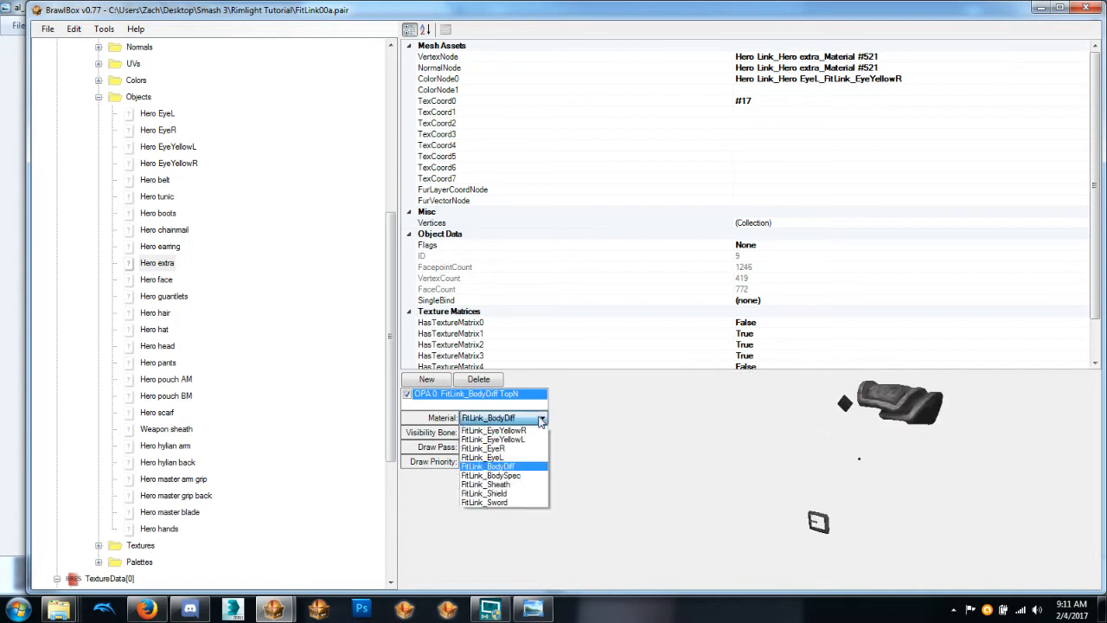
{"action": "left_click", "coordinate": [522, 478]}
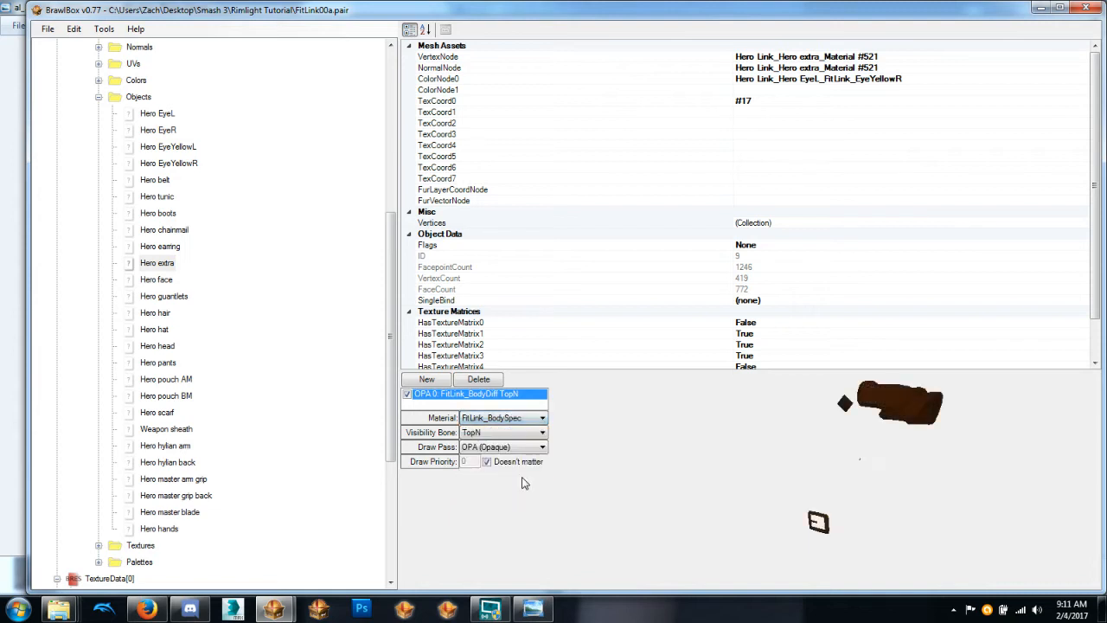
Inspect the Hero guantlets object from several angles and assign the FitLink_BodySpec material to it.
{"action": "left_click", "coordinate": [147, 284]}
{"action": "left_click", "coordinate": [170, 301]}
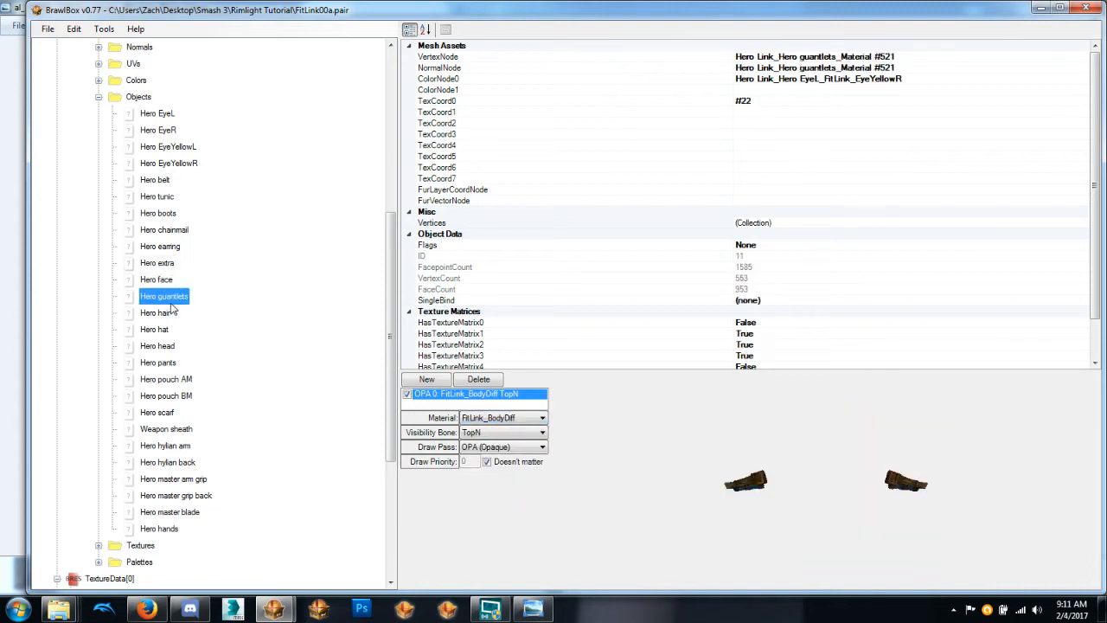
{"action": "scroll", "coordinate": [934, 493], "scroll_direction": "up", "scroll_amount": 5}
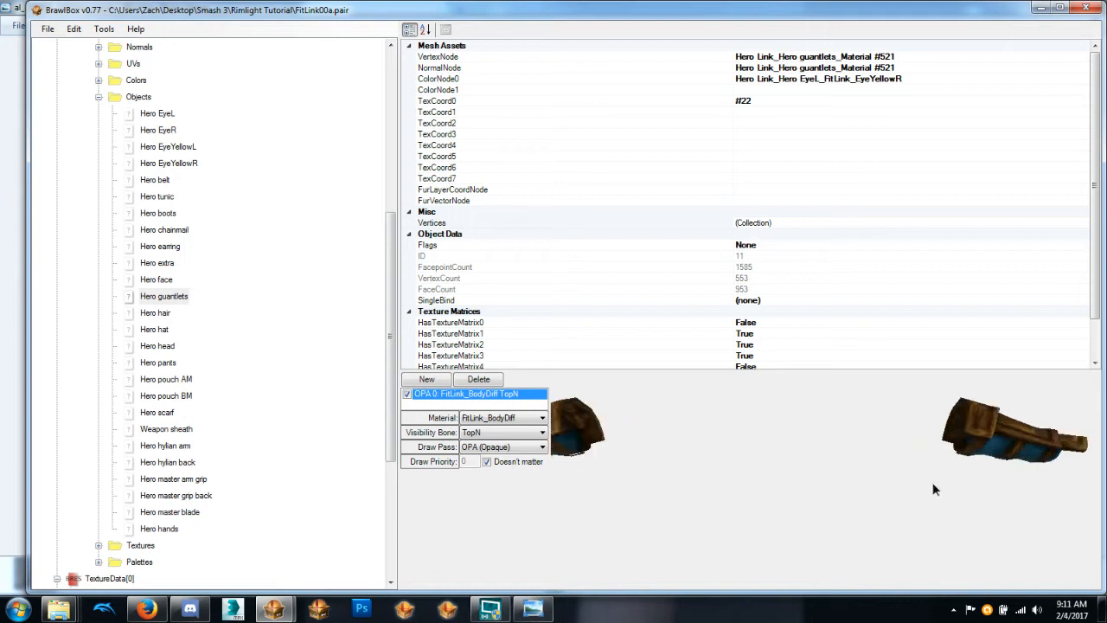
{"action": "right_click_drag", "start_coordinate": [934, 489], "coordinate": [915, 513]}
{"action": "left_click_drag", "start_coordinate": [910, 514], "coordinate": [788, 513]}
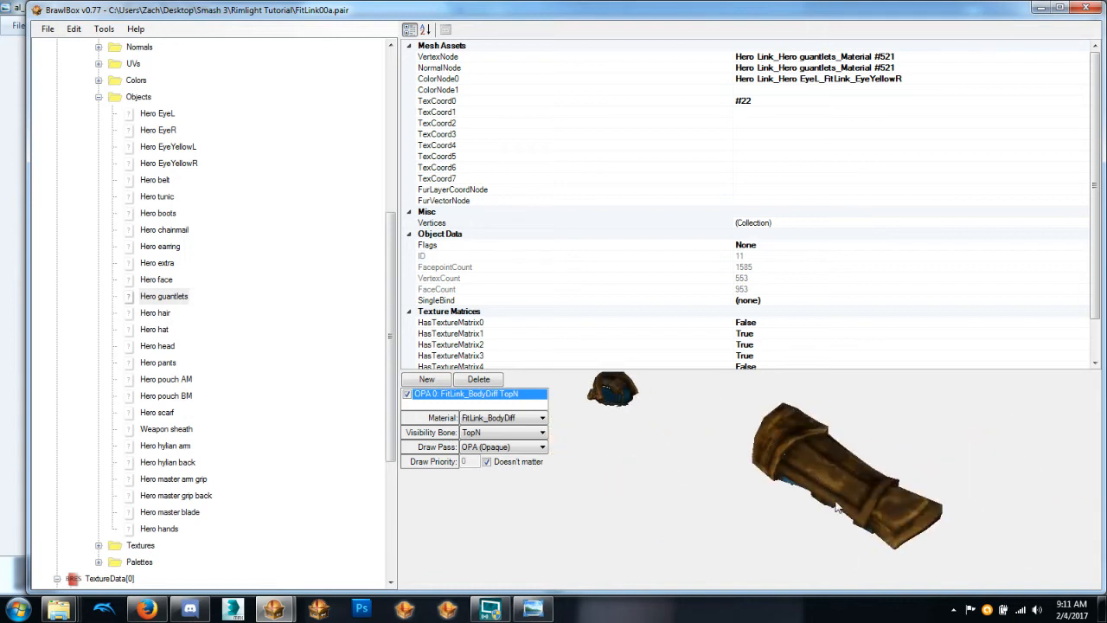
{"action": "left_click_drag", "start_coordinate": [846, 500], "coordinate": [847, 460]}
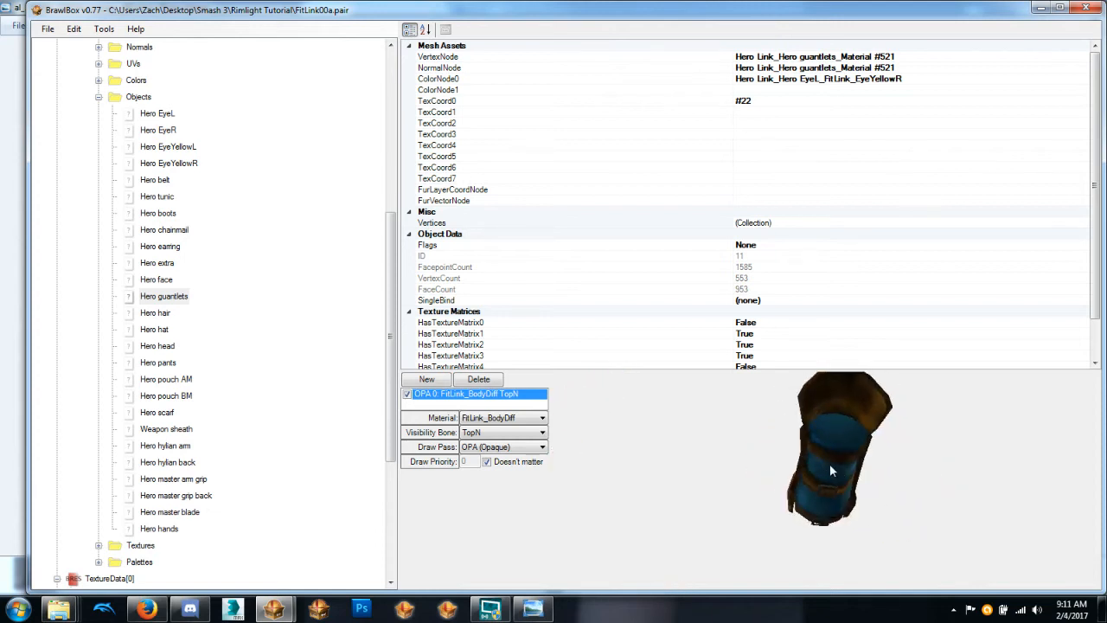
{"action": "left_click", "coordinate": [540, 418]}
{"action": "left_click", "coordinate": [527, 475]}
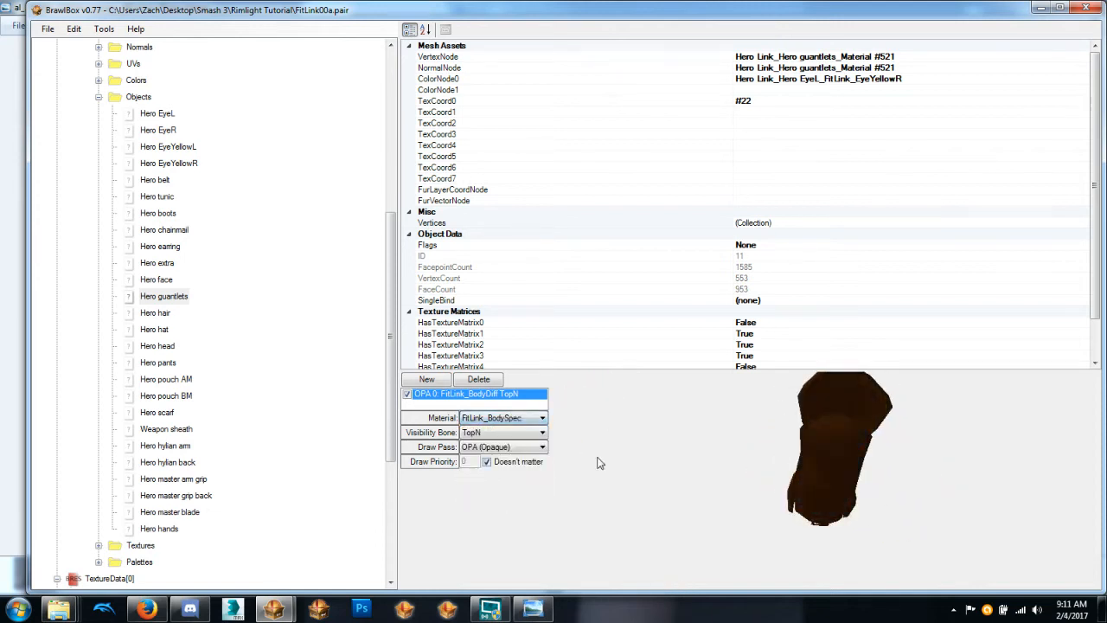
{"action": "left_click_drag", "start_coordinate": [794, 417], "coordinate": [719, 462]}
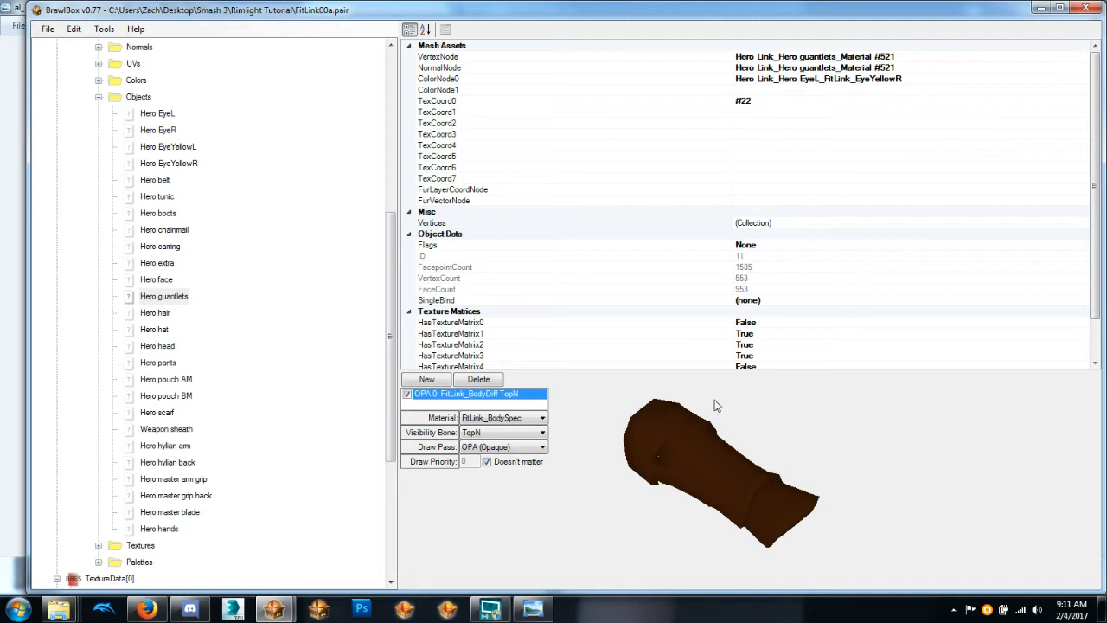
{"action": "right_click_drag", "start_coordinate": [750, 432], "coordinate": [765, 438]}
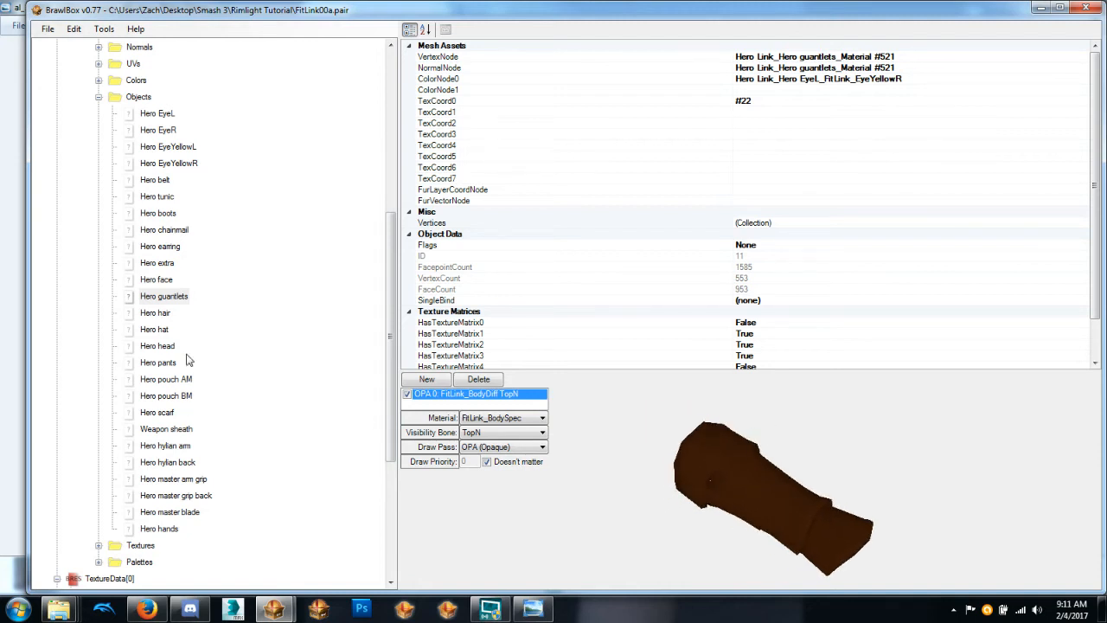
Inspect the Hero hair object's material assignment and its mesh.
{"action": "left_click", "coordinate": [156, 312]}
{"action": "scroll", "coordinate": [840, 467], "scroll_direction": "up", "scroll_amount": 3}
{"action": "right_click_drag", "start_coordinate": [840, 467], "coordinate": [783, 480], "text": "ctrl"}
Examine FitLink_BodySpec's texture references, compare Shader1 with Shader2, and view the settings of Shader1's Stage0.
{"action": "left_click_drag", "start_coordinate": [390, 363], "coordinate": [385, 178]}
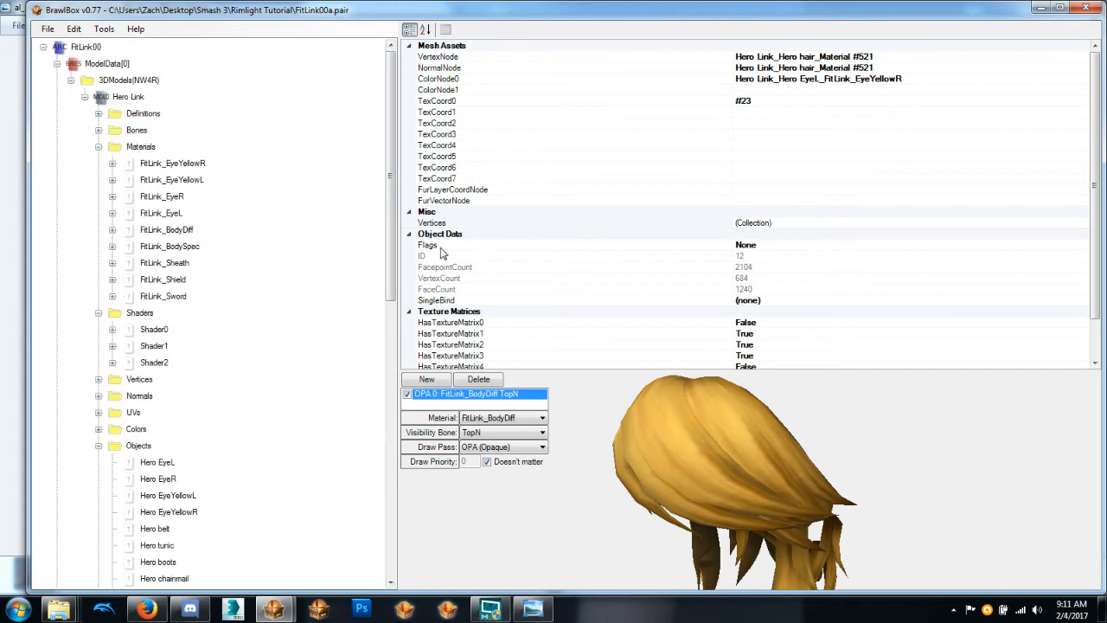
{"action": "left_click", "coordinate": [118, 248]}
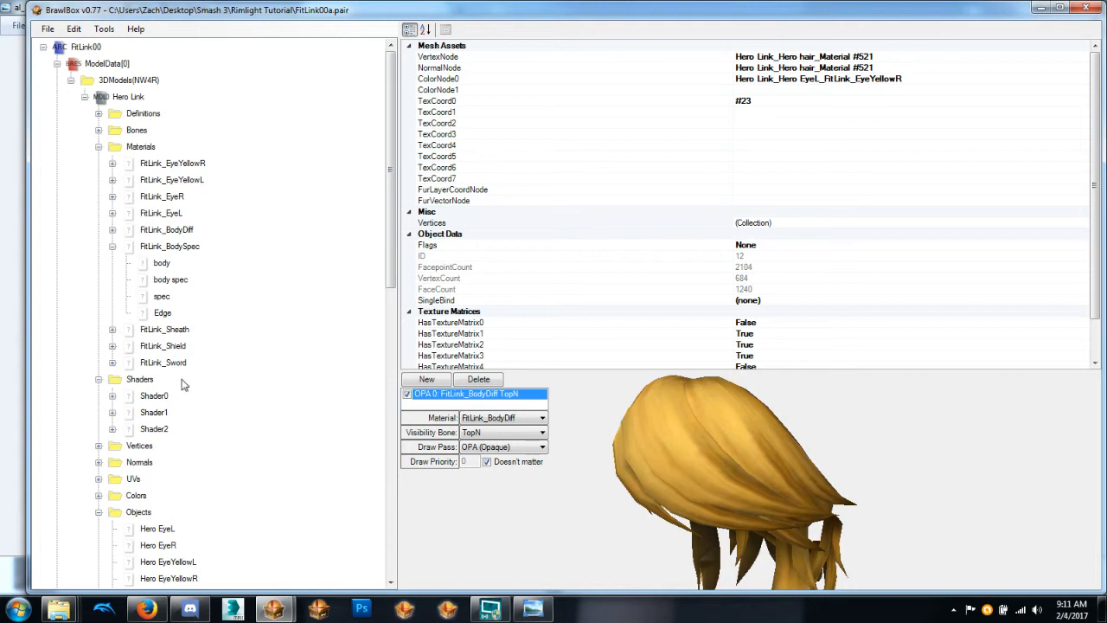
{"action": "left_click", "coordinate": [187, 246]}
{"action": "left_click", "coordinate": [149, 415]}
{"action": "left_click", "coordinate": [141, 431]}
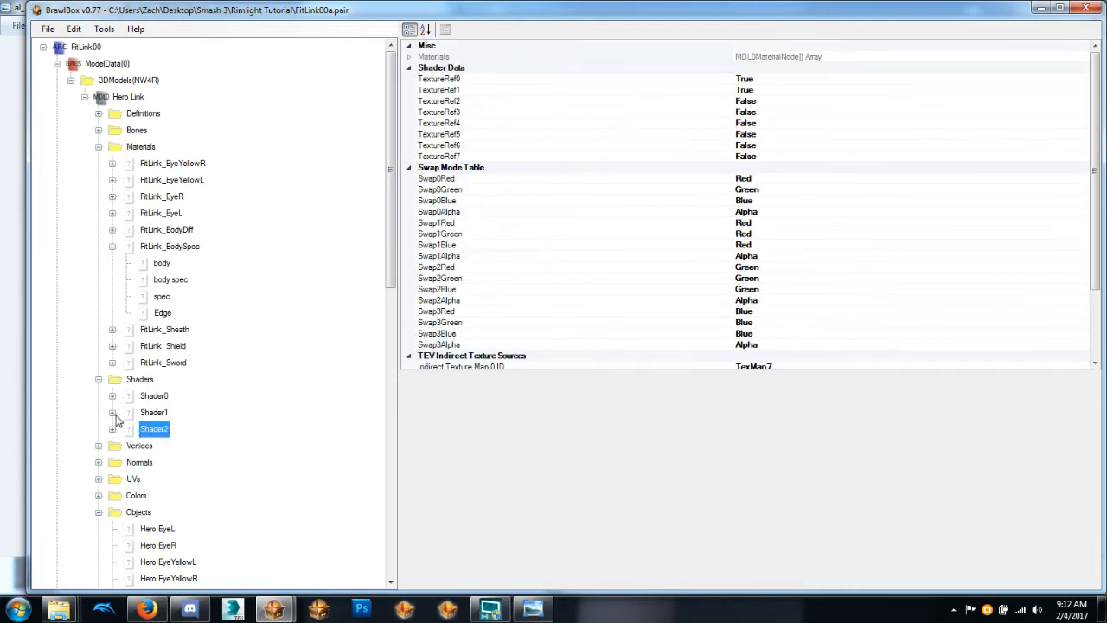
{"action": "left_click", "coordinate": [112, 413]}
{"action": "left_click", "coordinate": [128, 414]}
{"action": "left_click", "coordinate": [172, 429]}
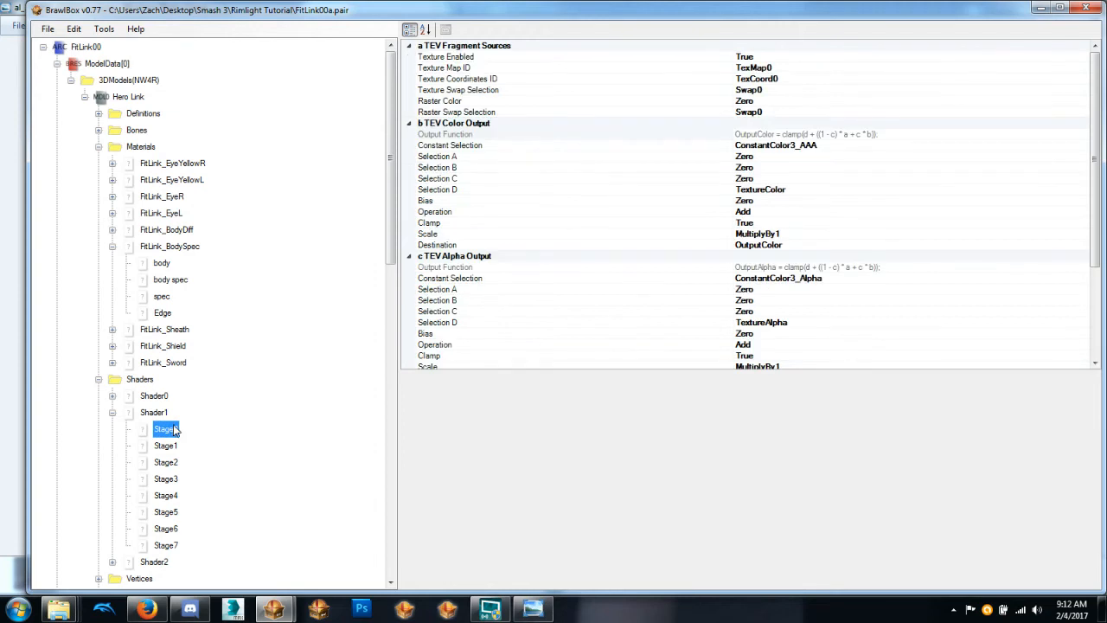
Look through the TEV settings of Shader1's stages from Stage0 to Stage5.
{"action": "key", "text": "Down"}
{"action": "key", "text": "Down"}
{"action": "key", "text": "Up"}
{"action": "key", "text": "Up"}
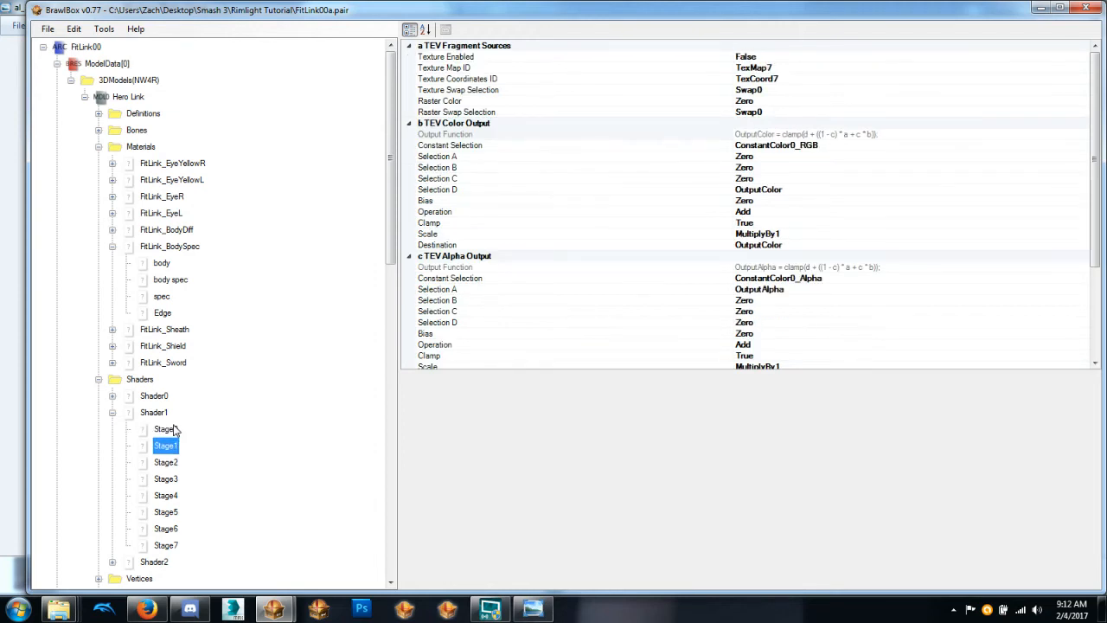
{"action": "key", "text": "Down"}
{"action": "key", "text": "Up"}
{"action": "key", "text": "Down"}
{"action": "key", "text": "Up"}
{"action": "key", "text": "Down"}
{"action": "key", "text": "Down"}
{"action": "key", "text": "Down"}
{"action": "key", "text": "Down"}
{"action": "key", "text": "Down"}
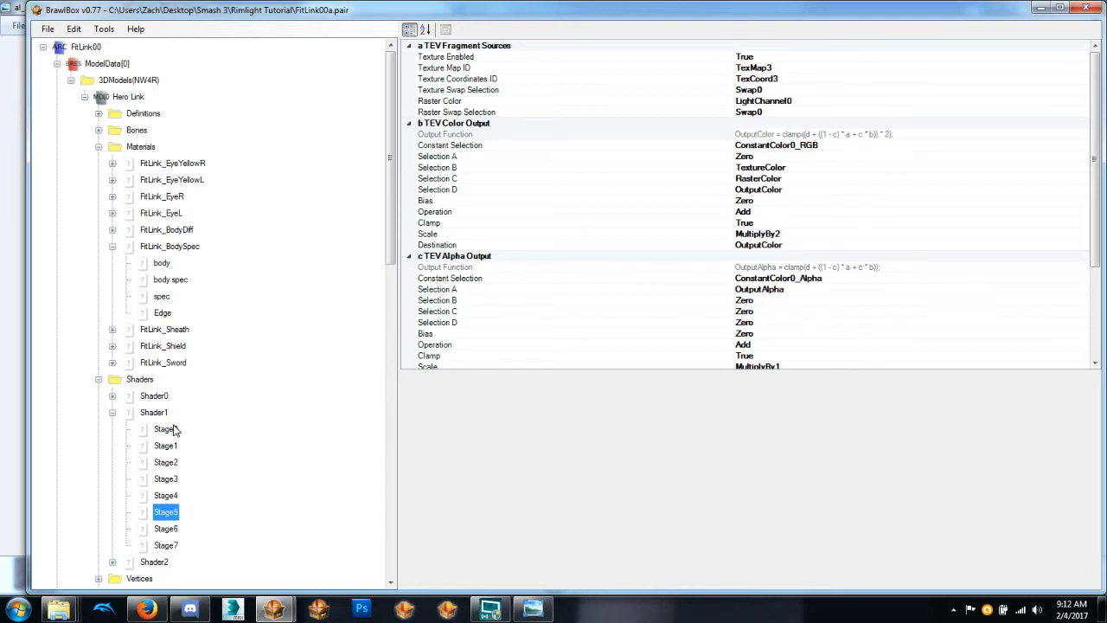
Set the colour output Scale of Shader1's Stage5 to MultiplyBy4 and inspect the Hero Link model's shoulder armour up close.
{"action": "left_click", "coordinate": [162, 312]}
{"action": "left_click", "coordinate": [173, 514]}
{"action": "left_click", "coordinate": [792, 234]}
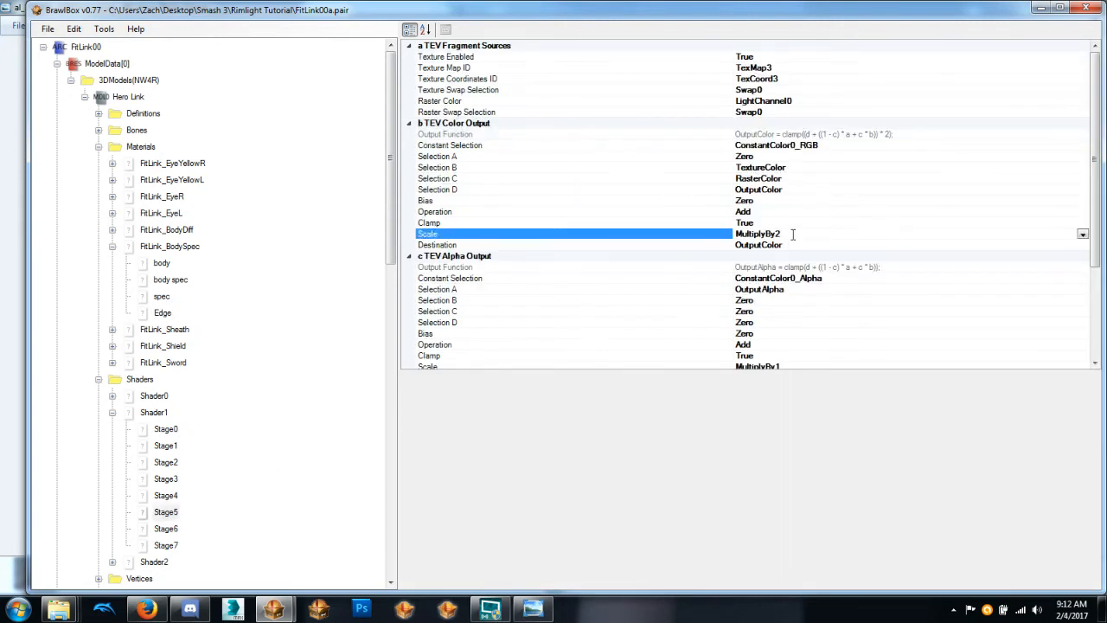
{"action": "left_click", "coordinate": [114, 97]}
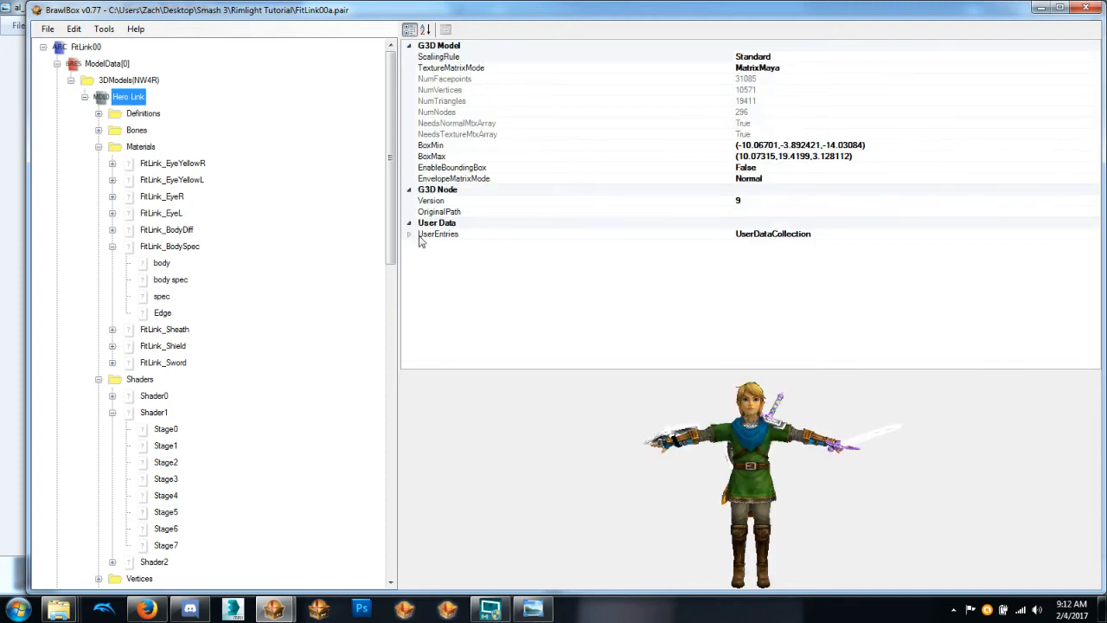
{"action": "scroll", "coordinate": [699, 426], "scroll_direction": "up", "scroll_amount": 6}
{"action": "scroll", "coordinate": [769, 468], "scroll_direction": "down", "scroll_amount": 2}
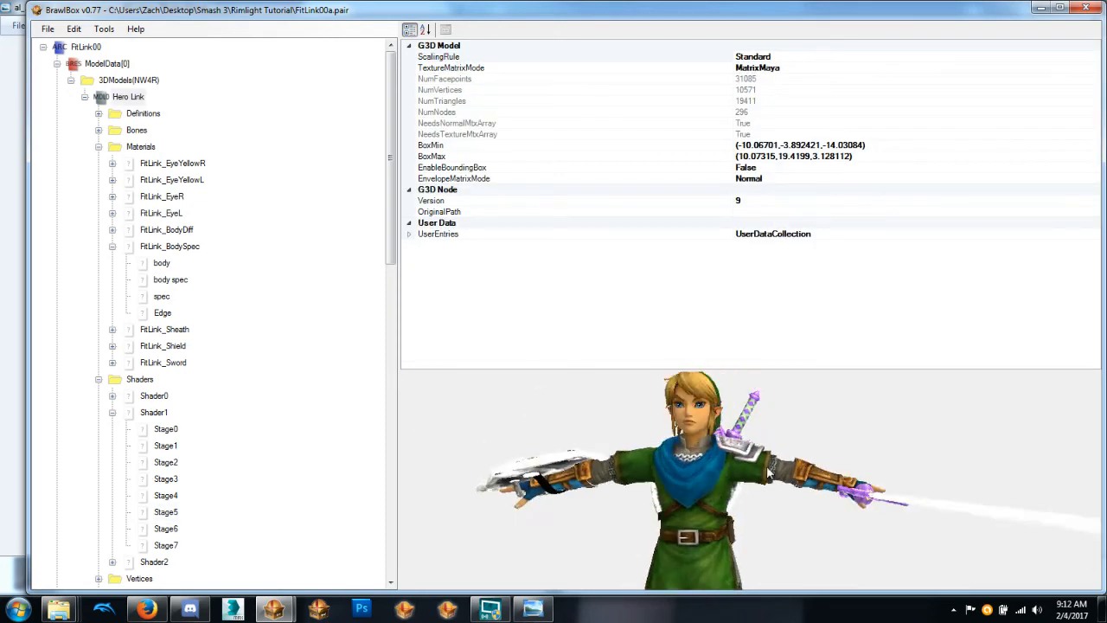
{"action": "scroll", "coordinate": [761, 468], "scroll_direction": "up", "scroll_amount": 5}
{"action": "mouse_move", "coordinate": [759, 470]}
{"action": "left_mouse_down"}
{"action": "mouse_move", "coordinate": [627, 559]}
{"action": "mouse_move", "coordinate": [679, 486]}
{"action": "mouse_move", "coordinate": [781, 472]}
{"action": "mouse_move", "coordinate": [714, 512]}
{"action": "mouse_move", "coordinate": [778, 474]}
{"action": "left_mouse_up"}
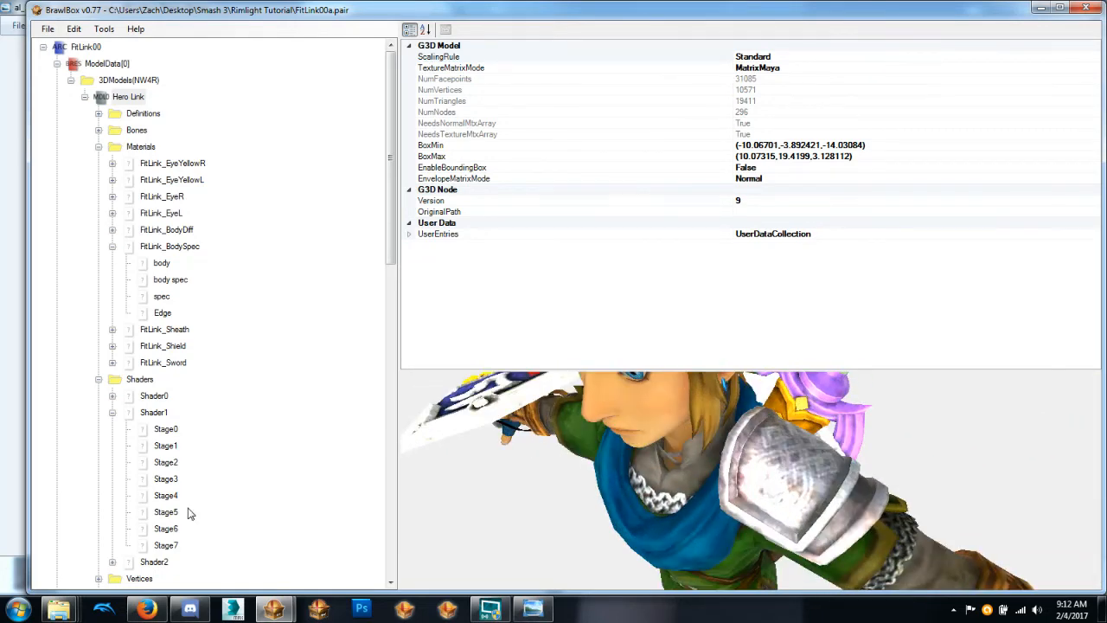
Set the colour output Scale of Stage5 to MultiplyBy1 and inspect the rim lighting on the Hero Link model.
{"action": "left_click", "coordinate": [168, 513]}
{"action": "left_click", "coordinate": [817, 233]}
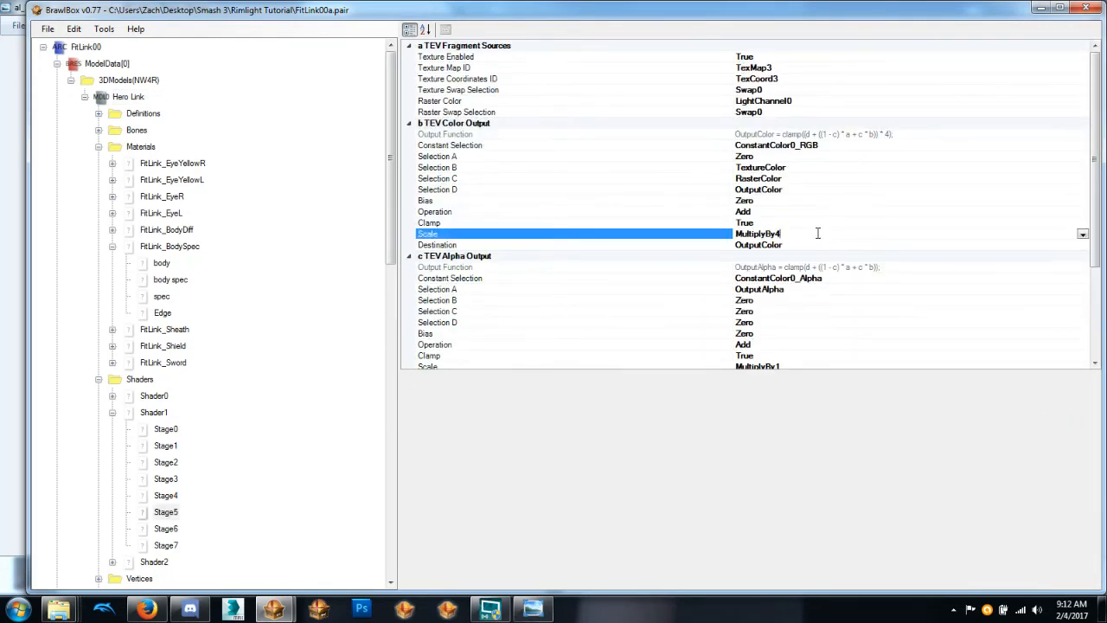
{"action": "left_click", "coordinate": [128, 96]}
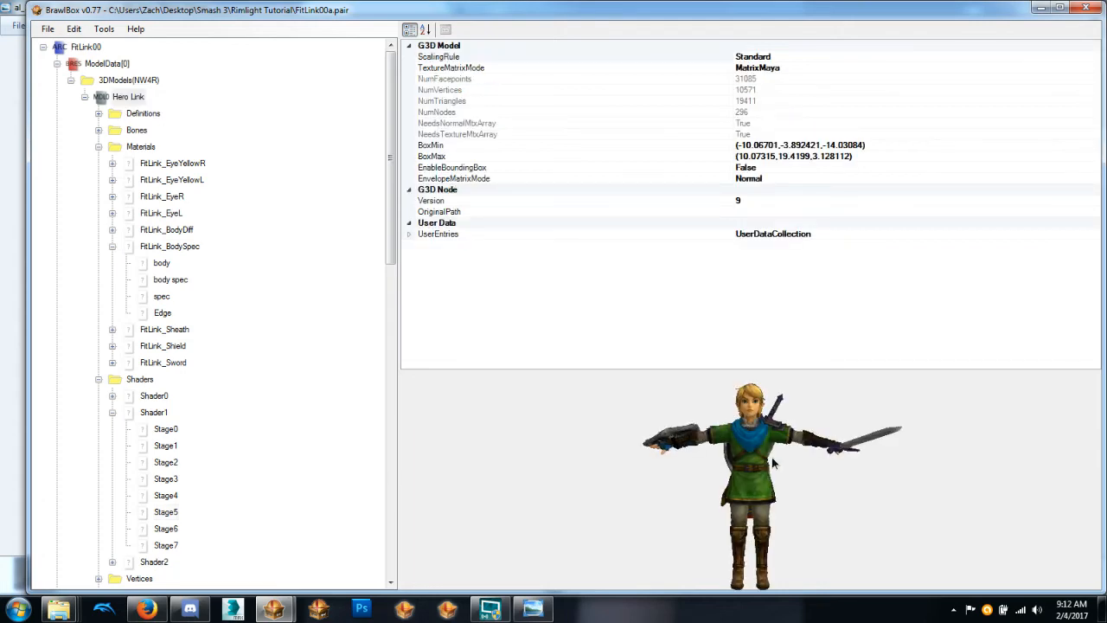
{"action": "scroll", "coordinate": [765, 472], "scroll_direction": "up", "scroll_amount": 5}
{"action": "left_click_drag", "start_coordinate": [732, 490], "coordinate": [791, 462]}
{"action": "scroll", "coordinate": [790, 458], "scroll_direction": "down", "scroll_amount": 5}
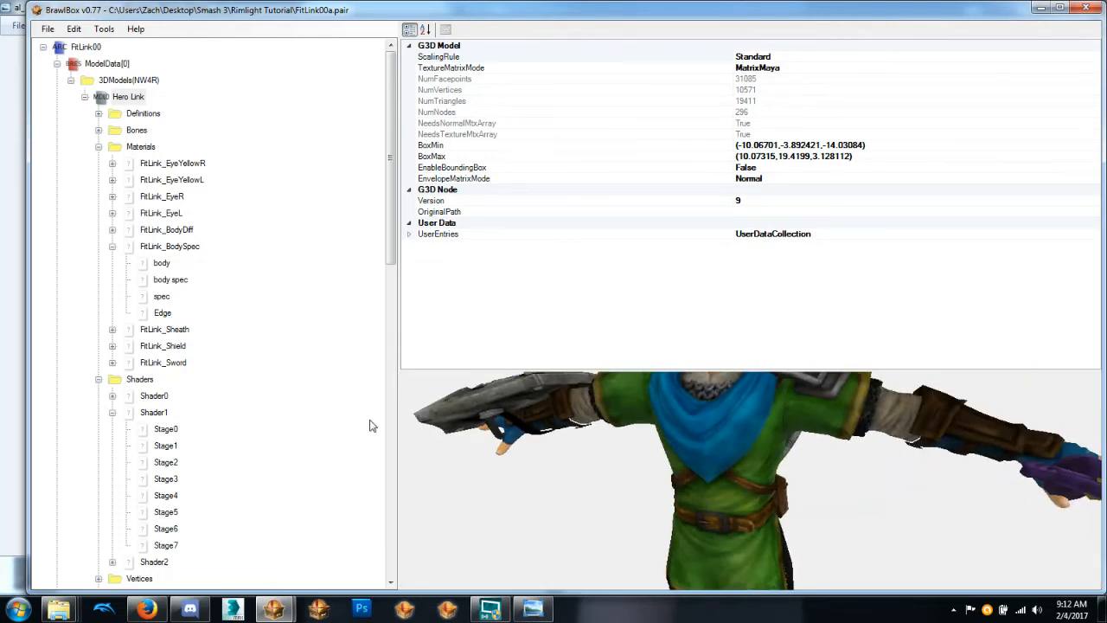
Set the colour output Scale of Stage5 to MultiplyBy2 and check the Hero Link model from close up.
{"action": "left_click", "coordinate": [177, 513]}
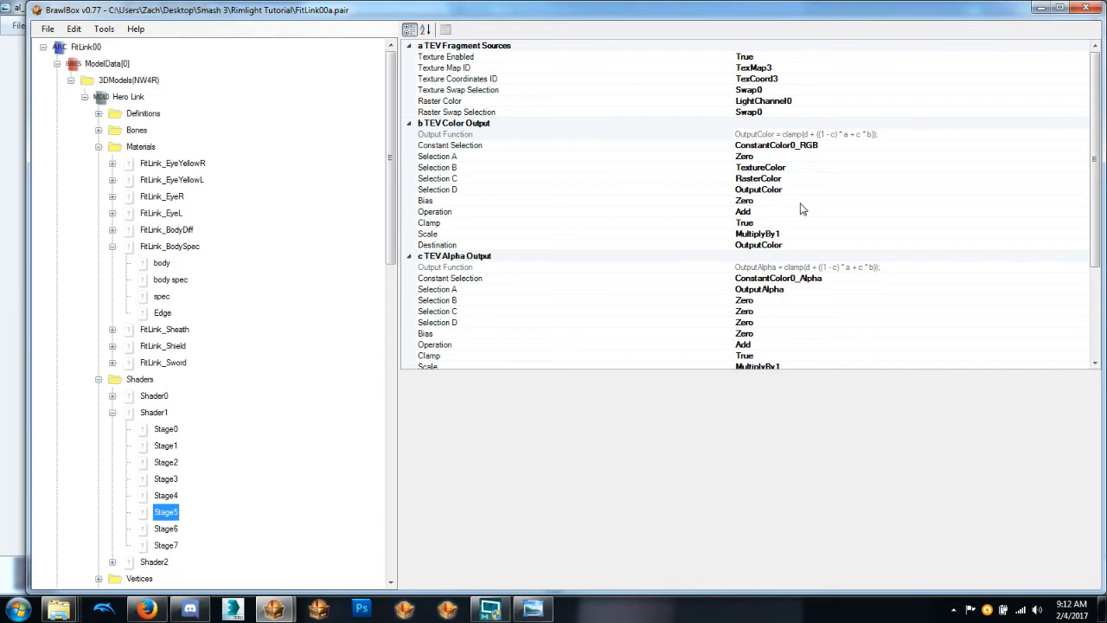
{"action": "left_click", "coordinate": [795, 234]}
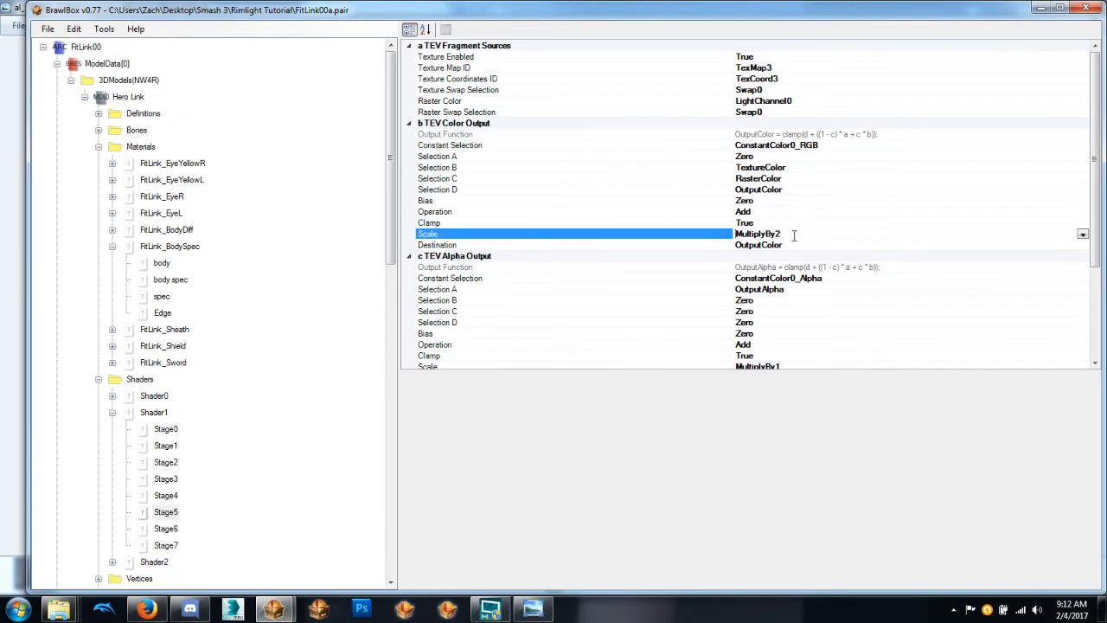
{"action": "left_click", "coordinate": [122, 98]}
{"action": "scroll", "coordinate": [744, 465], "scroll_direction": "up", "scroll_amount": 5}
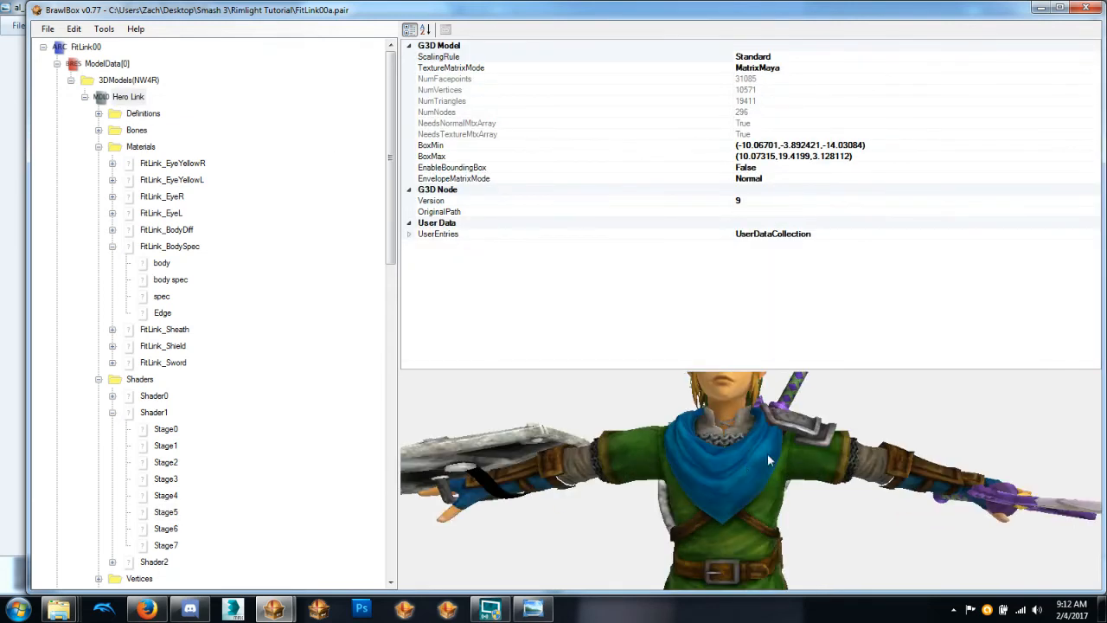
{"action": "right_click_drag", "start_coordinate": [756, 498], "coordinate": [822, 433], "text": "ctrl"}
Review the TEV settings of all Shader1 stages, comparing the texture and colour selections of Stage2 and Stage3.
{"action": "left_click", "coordinate": [166, 429]}
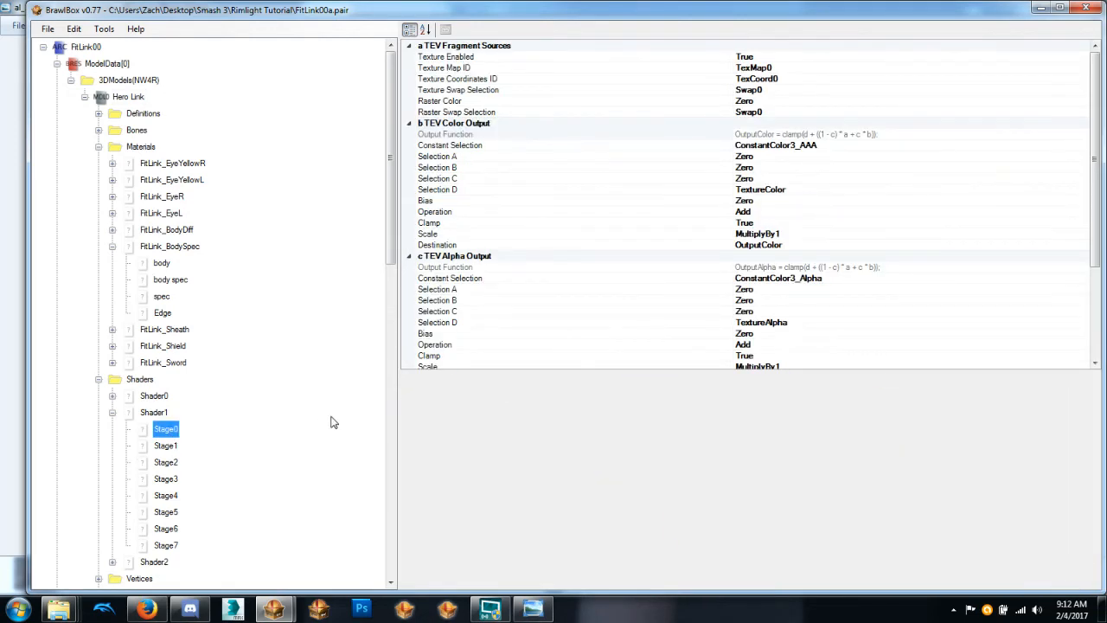
{"action": "key", "text": "Down"}
{"action": "key", "text": "Down"}
{"action": "key", "text": "Down"}
{"action": "key", "text": "Down"}
{"action": "key", "text": "Down"}
{"action": "key", "text": "Down"}
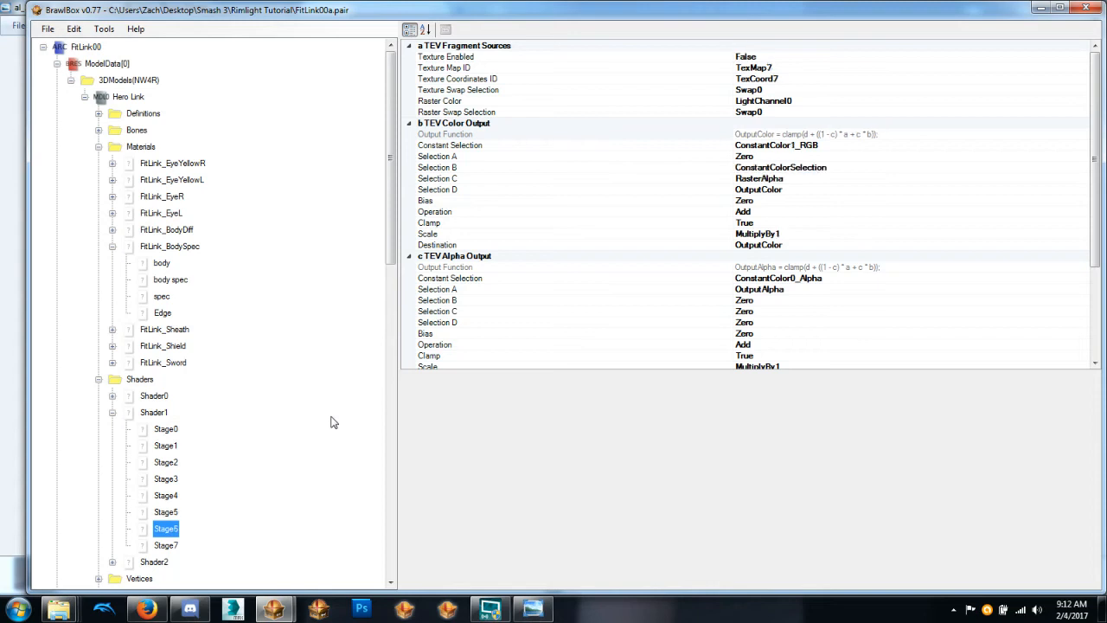
{"action": "key", "text": "Down"}
{"action": "key", "text": "Up"}
{"action": "key", "text": "Up"}
{"action": "key", "text": "Up"}
{"action": "key", "text": "Up"}
{"action": "key", "text": "Up"}
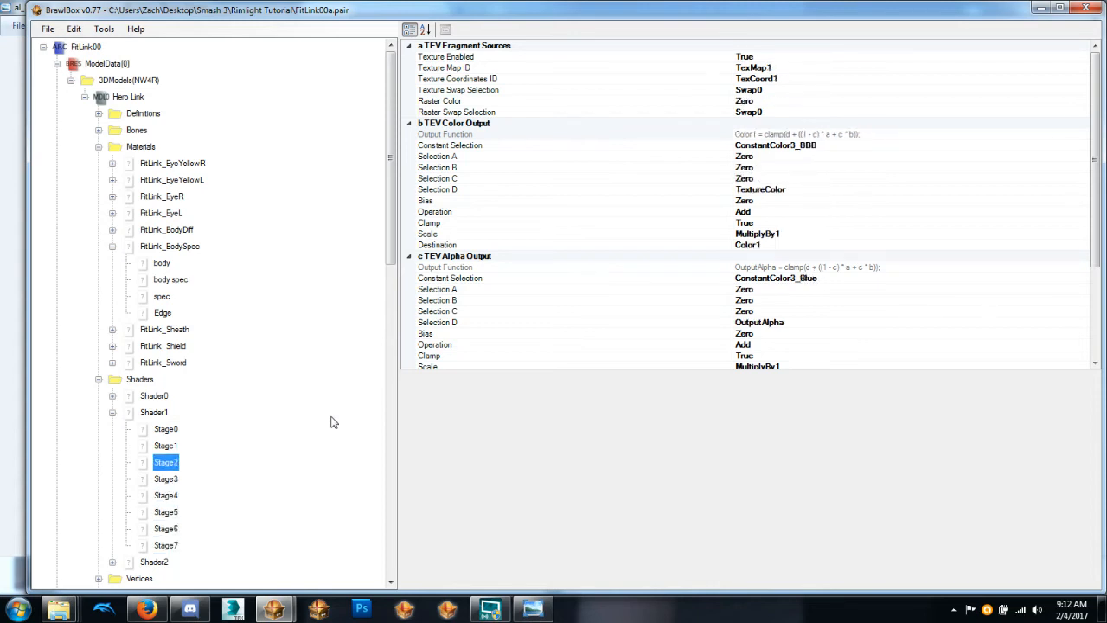
{"action": "key", "text": "Up"}
{"action": "key", "text": "Down"}
{"action": "key", "text": "Down"}
{"action": "key", "text": "Up"}
{"action": "key", "text": "Down"}
{"action": "key", "text": "Down"}
{"action": "key", "text": "Up"}
{"action": "key", "text": "Up"}
{"action": "key", "text": "Down"}
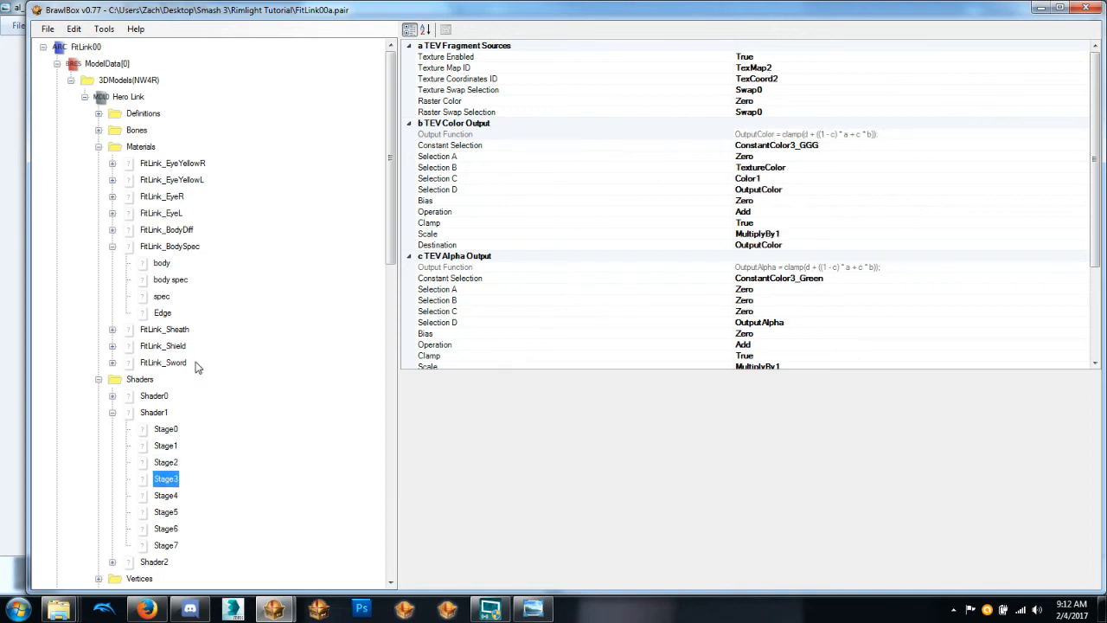
Compare Shader1's Stage0 to Stage5 with FitLink_BodySpec's body, body spec, spec and Edge texture references.
{"action": "left_click", "coordinate": [168, 429]}
{"action": "key", "text": "Down"}
{"action": "key", "text": "Down"}
{"action": "key", "text": "Down"}
{"action": "key", "text": "Down"}
{"action": "key", "text": "Down"}
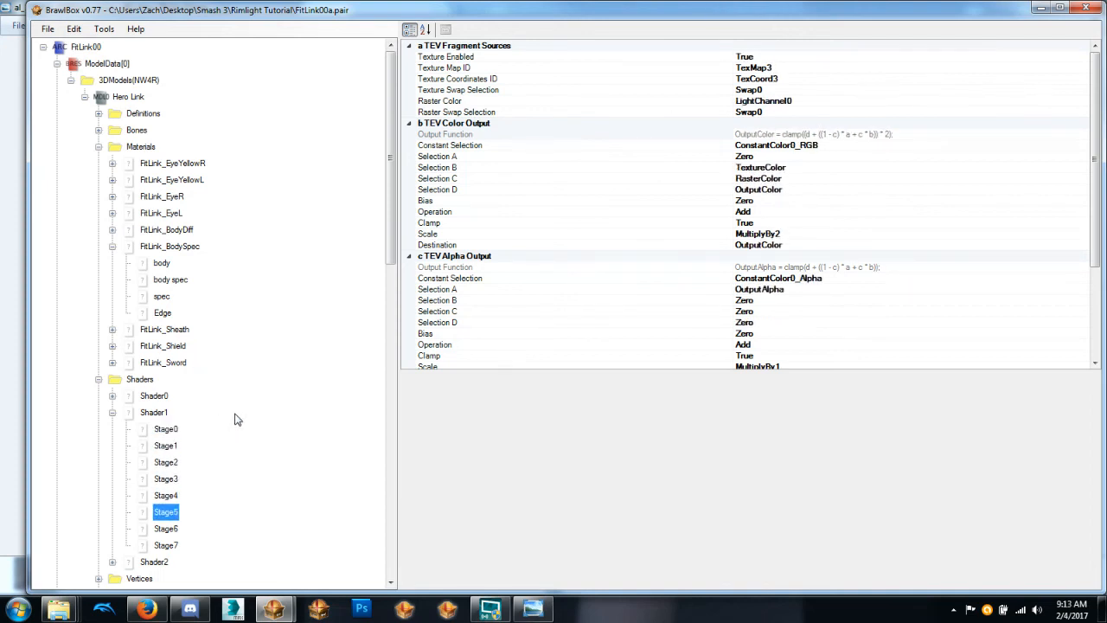
{"action": "left_click", "coordinate": [162, 264]}
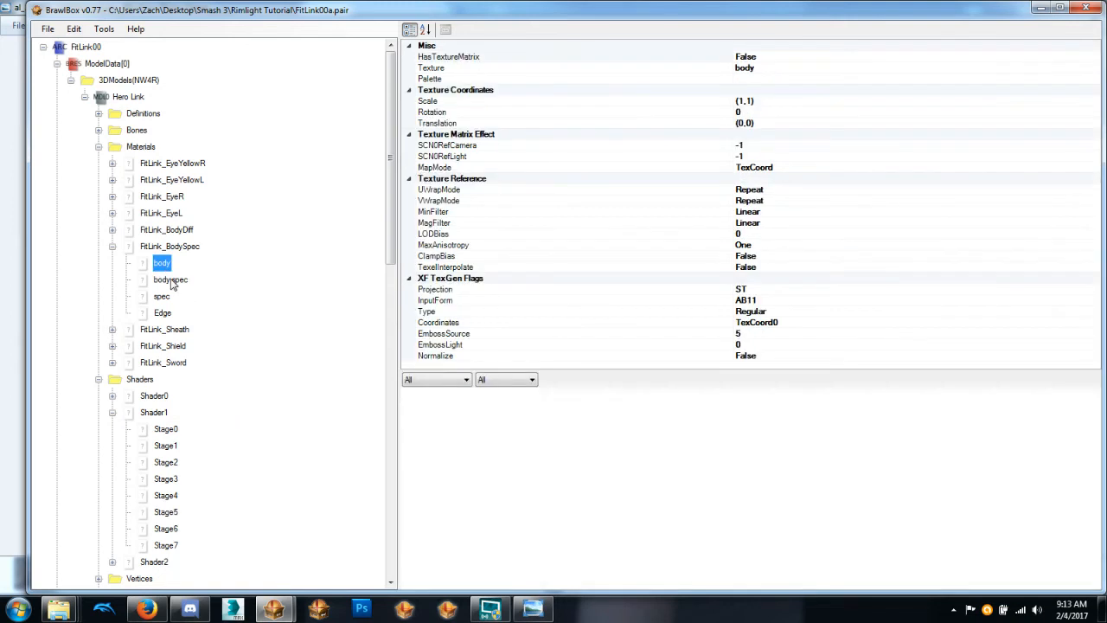
{"action": "left_click", "coordinate": [173, 281]}
{"action": "left_click", "coordinate": [162, 297]}
{"action": "left_click", "coordinate": [163, 315]}
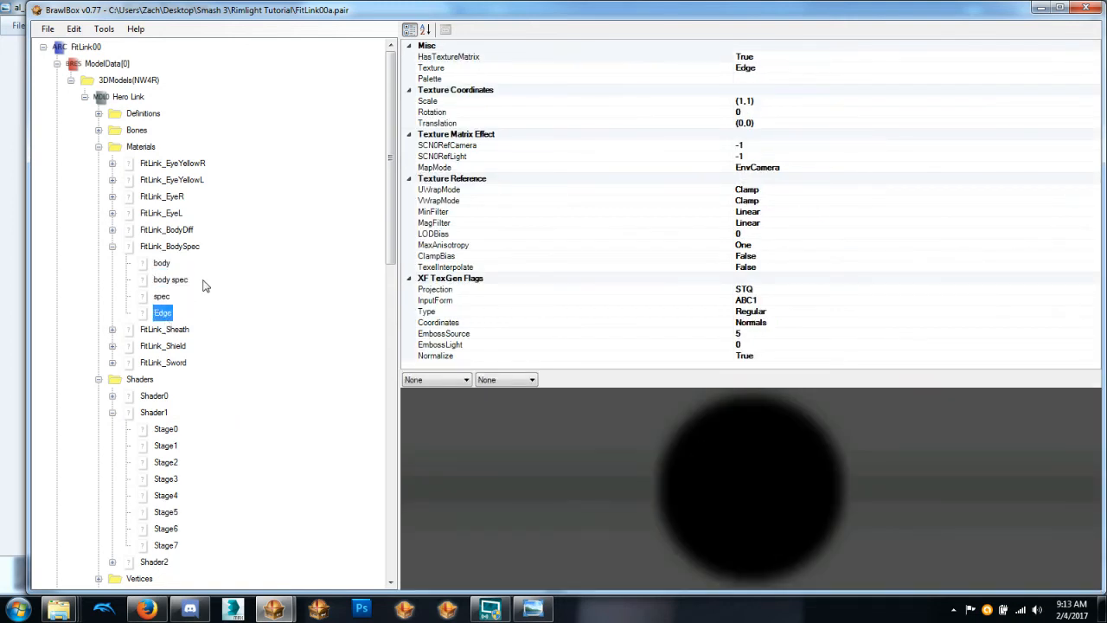
Check the material assignments of the Weapon sheath and Hero hylian arm objects.
{"action": "scroll", "coordinate": [213, 330], "scroll_direction": "down", "scroll_amount": 10}
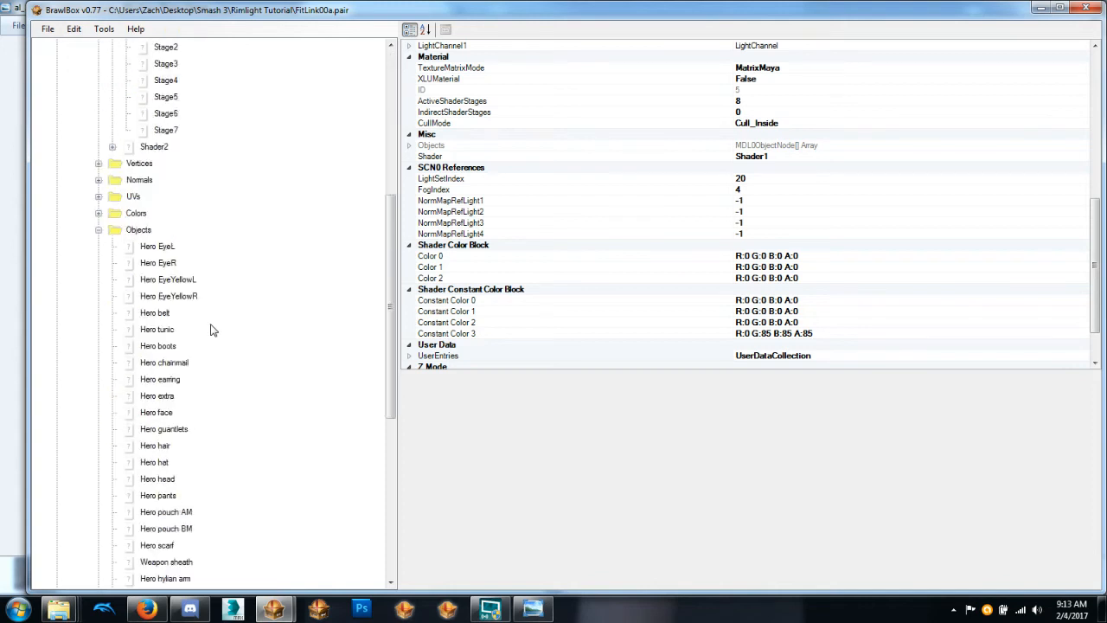
{"action": "left_click", "coordinate": [164, 330]}
{"action": "key", "text": "Up"}
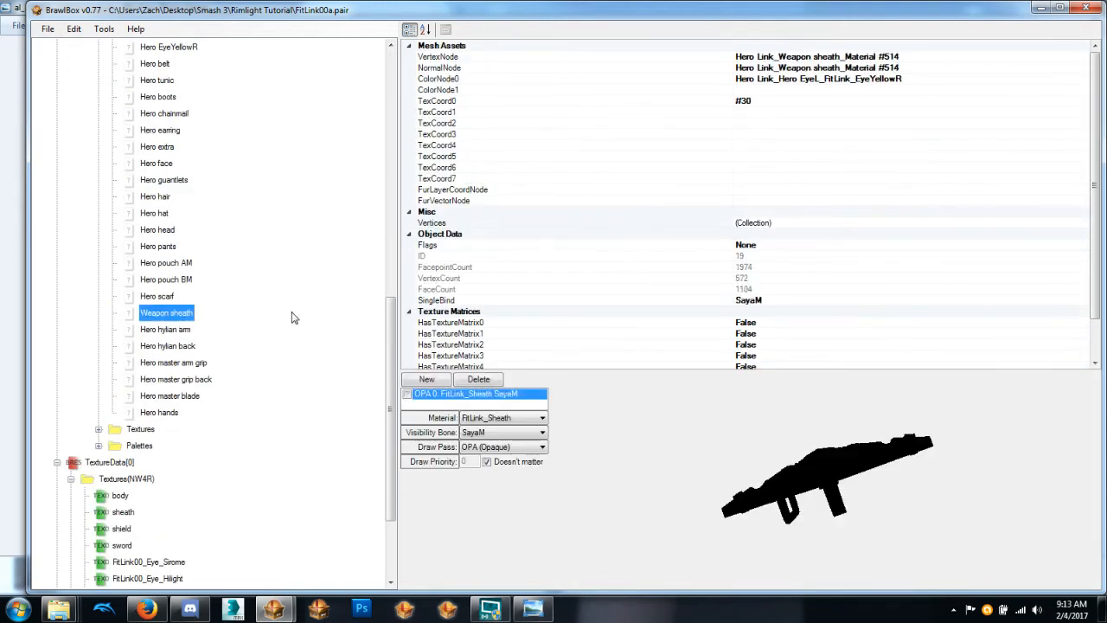
{"action": "key", "text": "Down"}
{"action": "left_click", "coordinate": [494, 418]}
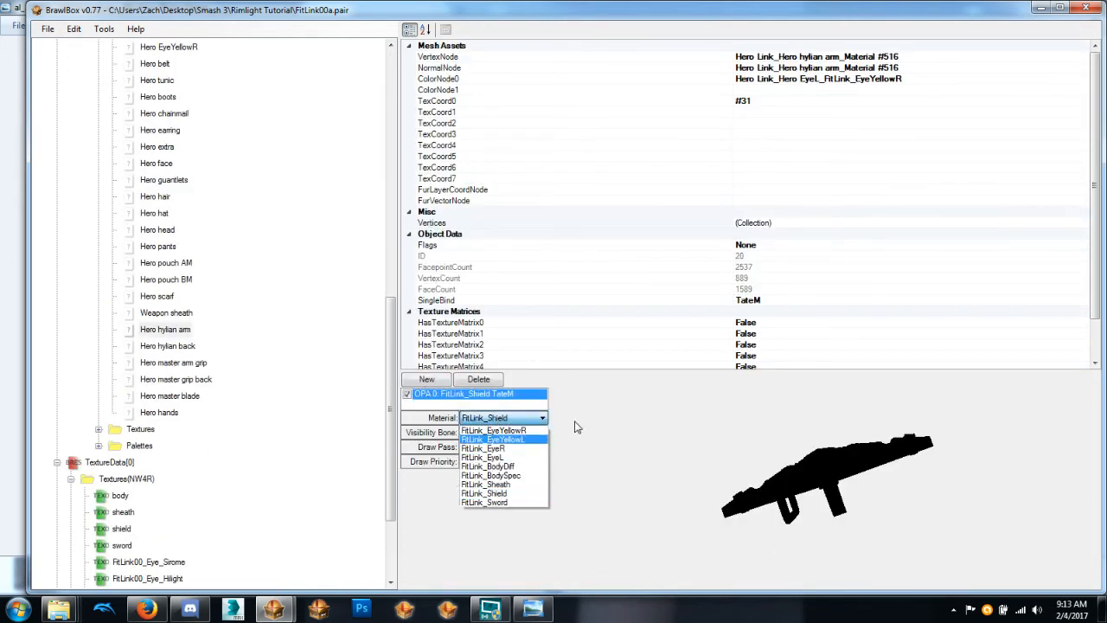
{"action": "left_click", "coordinate": [644, 471]}
Check the materials and meshes of the objects between Hero hylian arm and Hero hands.
{"action": "left_click", "coordinate": [187, 349]}
{"action": "key", "text": "Down"}
{"action": "key", "text": "Down"}
{"action": "key", "text": "Down"}
{"action": "key", "text": "Down"}
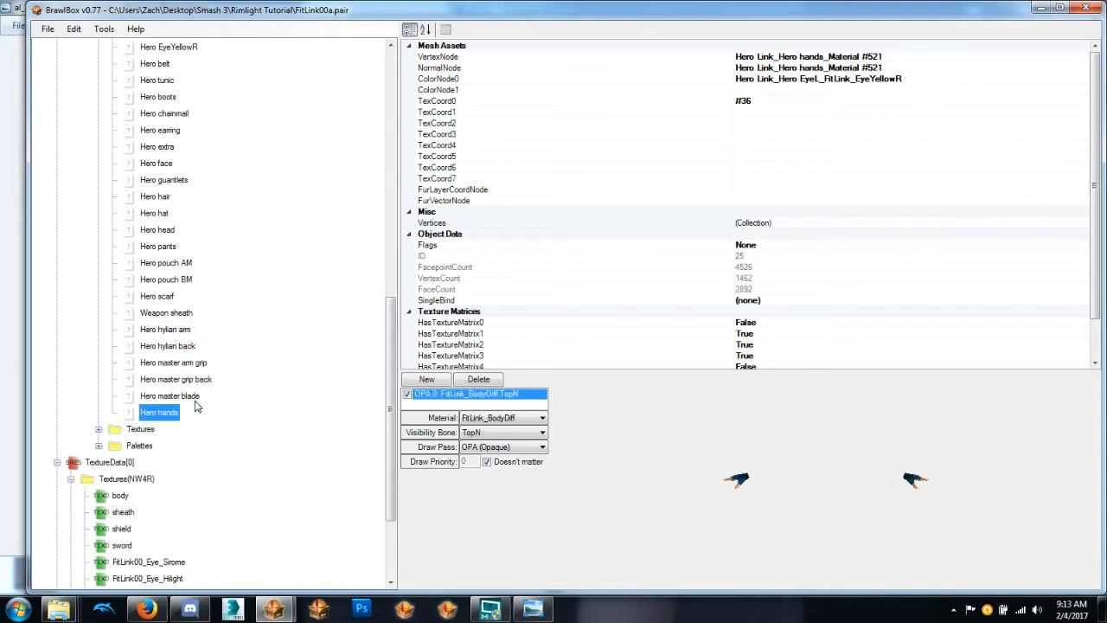
{"action": "key", "text": "Up"}
{"action": "key", "text": "Up"}
{"action": "key", "text": "Up"}
{"action": "key", "text": "Up"}
{"action": "key", "text": "Up"}
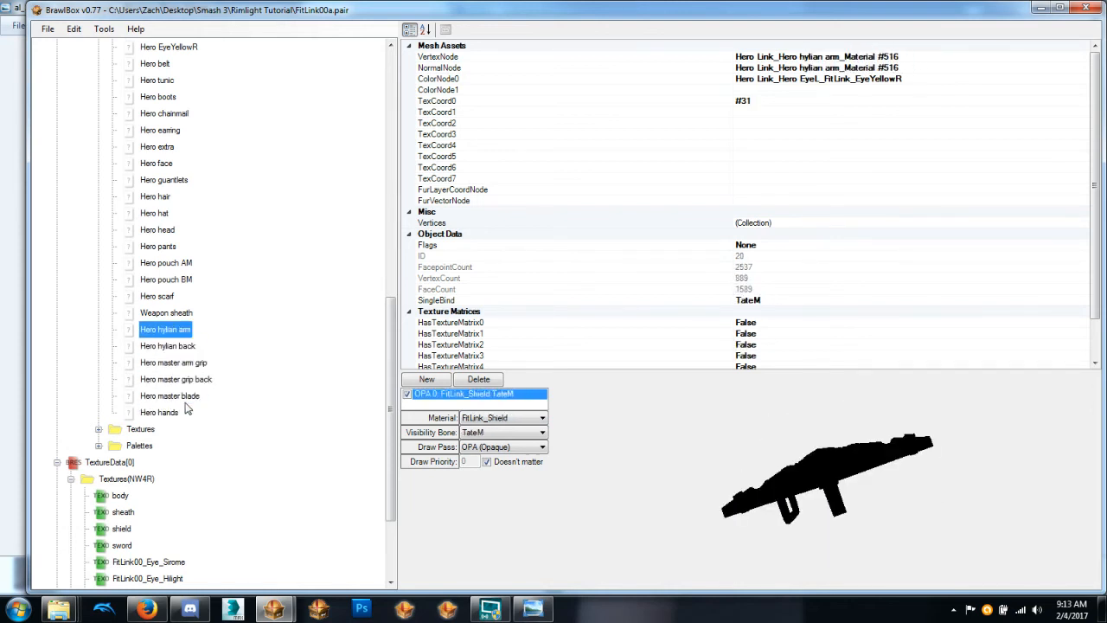
Check the Hero scarf object's mesh and choose FitLink_BodyDiff as its material.
{"action": "key", "text": "Up"}
{"action": "key", "text": "Up"}
{"action": "key", "text": "Up"}
{"action": "key", "text": "Down"}
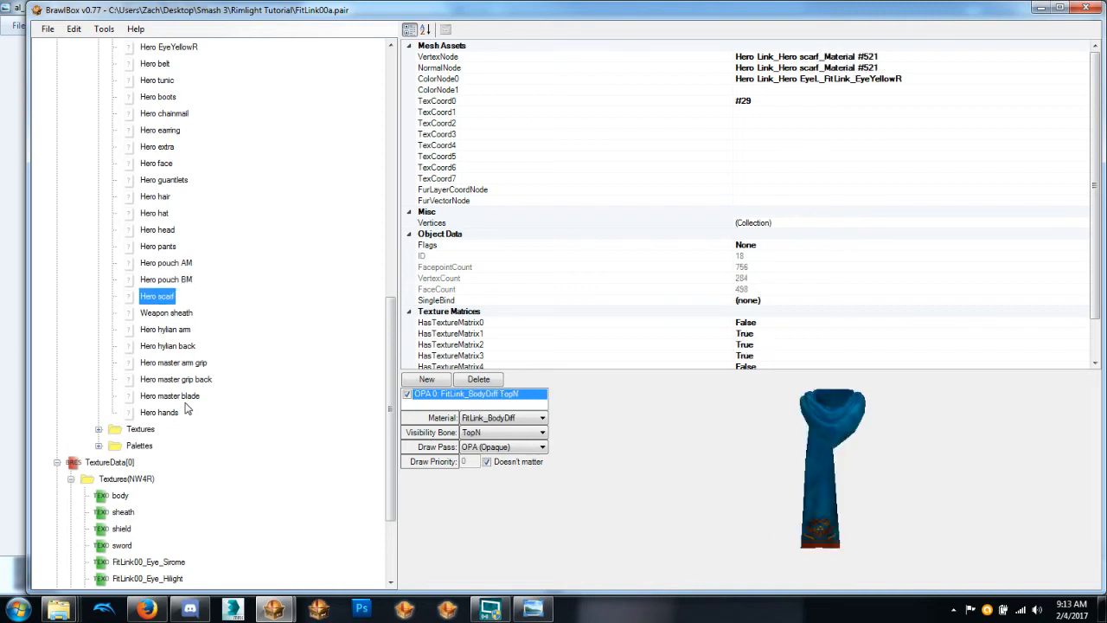
{"action": "left_click", "coordinate": [504, 419]}
{"action": "left_click", "coordinate": [504, 466]}
Check the material assignments of the Hero pouch, pants, head, hat and hair objects.
{"action": "left_click", "coordinate": [172, 269]}
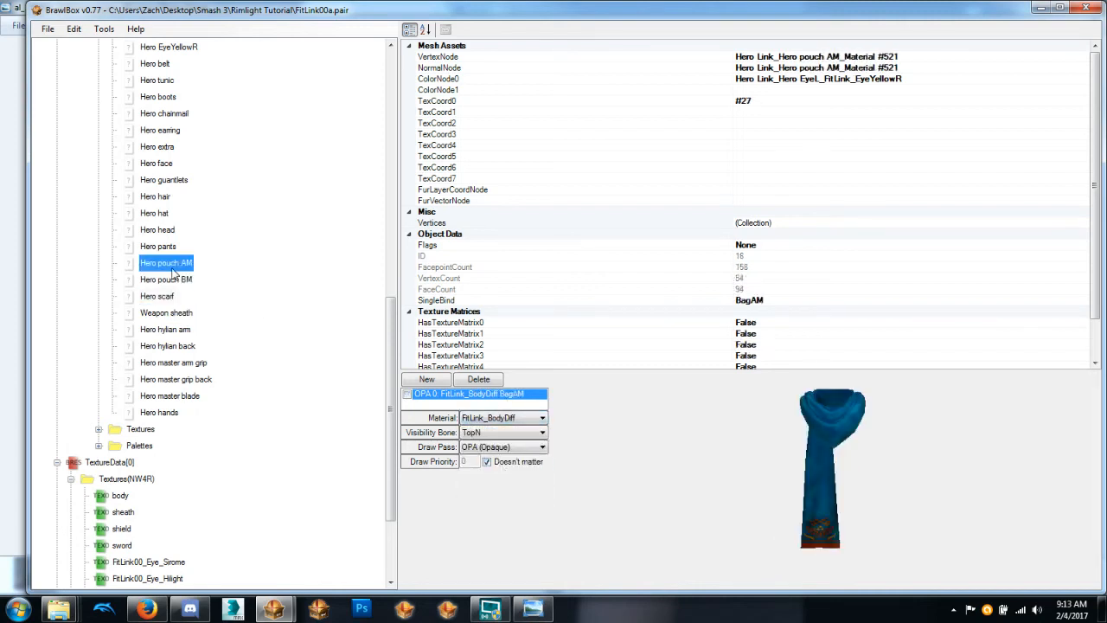
{"action": "key", "text": "Up"}
{"action": "key", "text": "Down"}
{"action": "key", "text": "Down"}
{"action": "key", "text": "Up"}
{"action": "key", "text": "Up"}
{"action": "key", "text": "Up"}
{"action": "key", "text": "Up"}
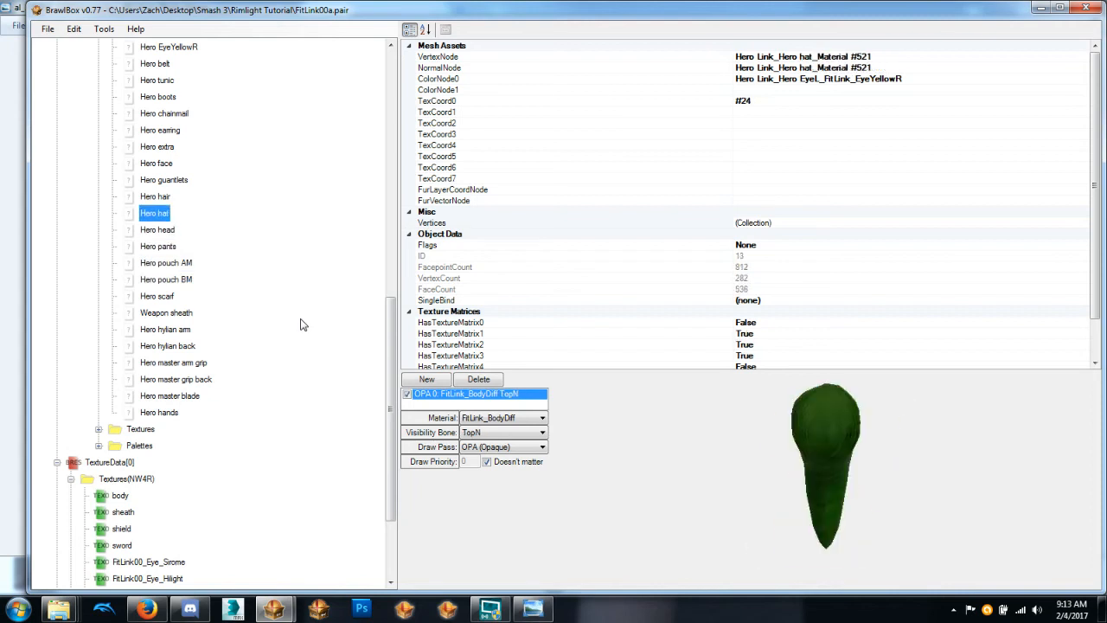
{"action": "key", "text": "Up"}
{"action": "scroll", "coordinate": [300, 324], "scroll_direction": "up", "scroll_amount": 10}
{"action": "scroll", "coordinate": [286, 329], "scroll_direction": "down", "scroll_amount": 4}
{"action": "key", "text": "Down"}
{"action": "key", "text": "Down"}
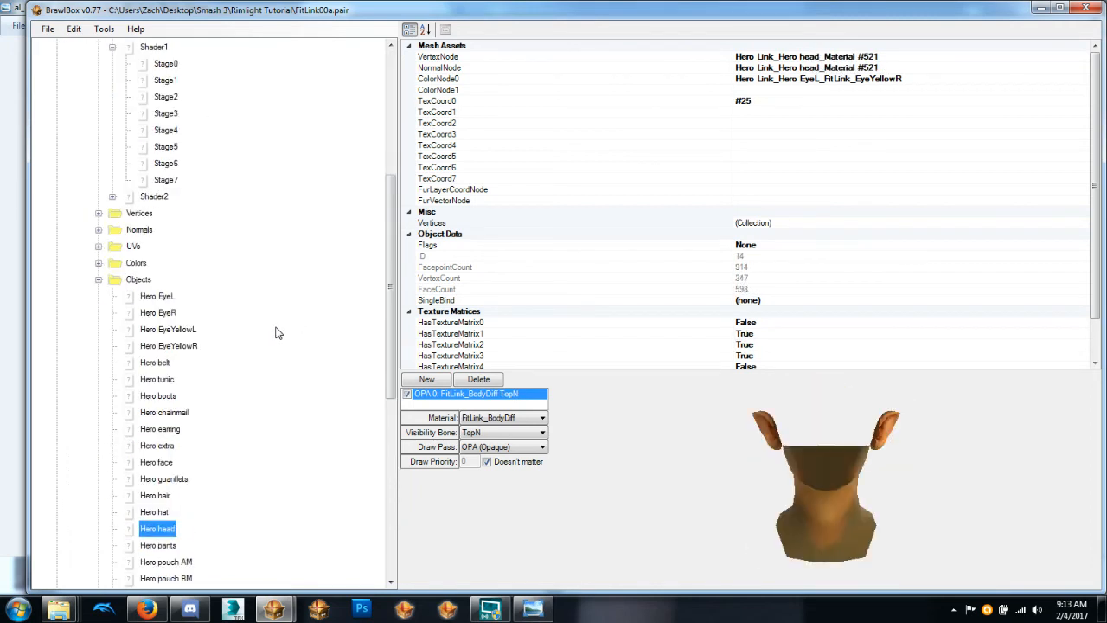
Check the material assignments of the objects from Hero hat back to Hero EyeYellowR.
{"action": "key", "text": "Up"}
{"action": "key", "text": "Up"}
{"action": "key", "text": "Up"}
{"action": "key", "text": "Up"}
{"action": "key", "text": "Up"}
{"action": "key", "text": "Up"}
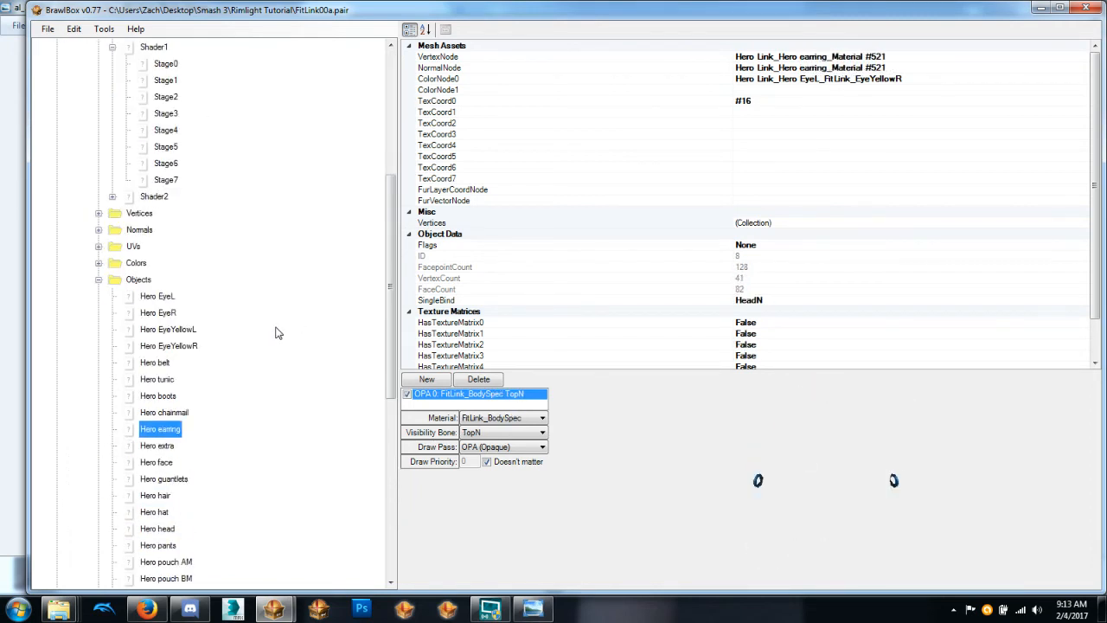
{"action": "key", "text": "Up"}
{"action": "key", "text": "Up"}
{"action": "key", "text": "Up"}
{"action": "key", "text": "Up"}
{"action": "key", "text": "Up"}
Compare FitLink_BodySpec's spec and Edge references with FitLink_BodyDiff's Edge reference, and view the FitLink_Sheath material's settings.
{"action": "scroll", "coordinate": [277, 333], "scroll_direction": "up", "scroll_amount": 6}
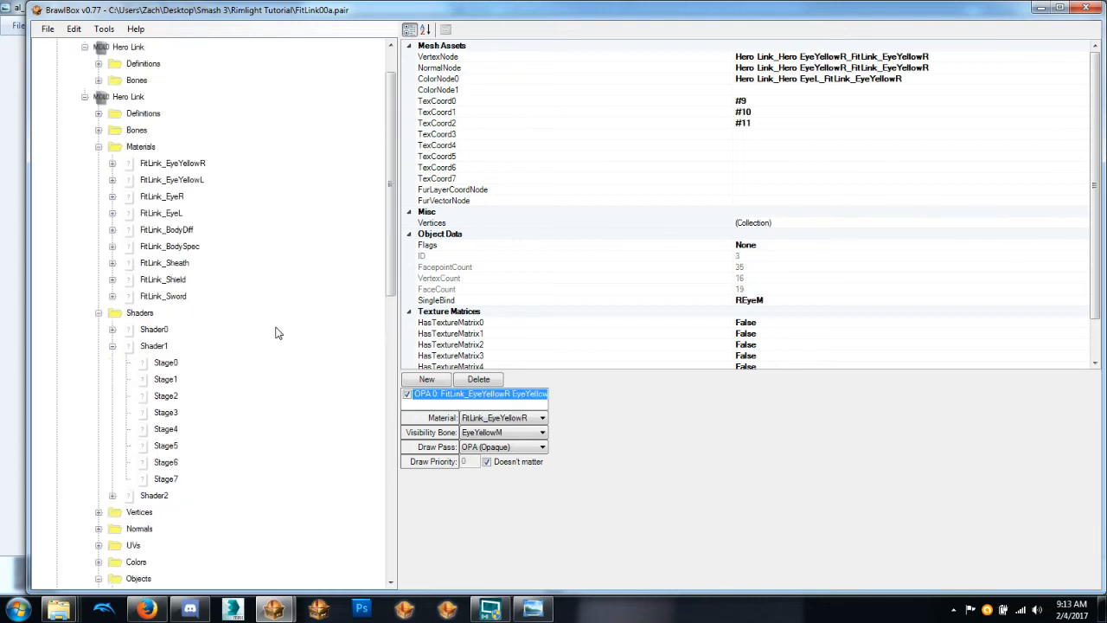
{"action": "left_click", "coordinate": [112, 246]}
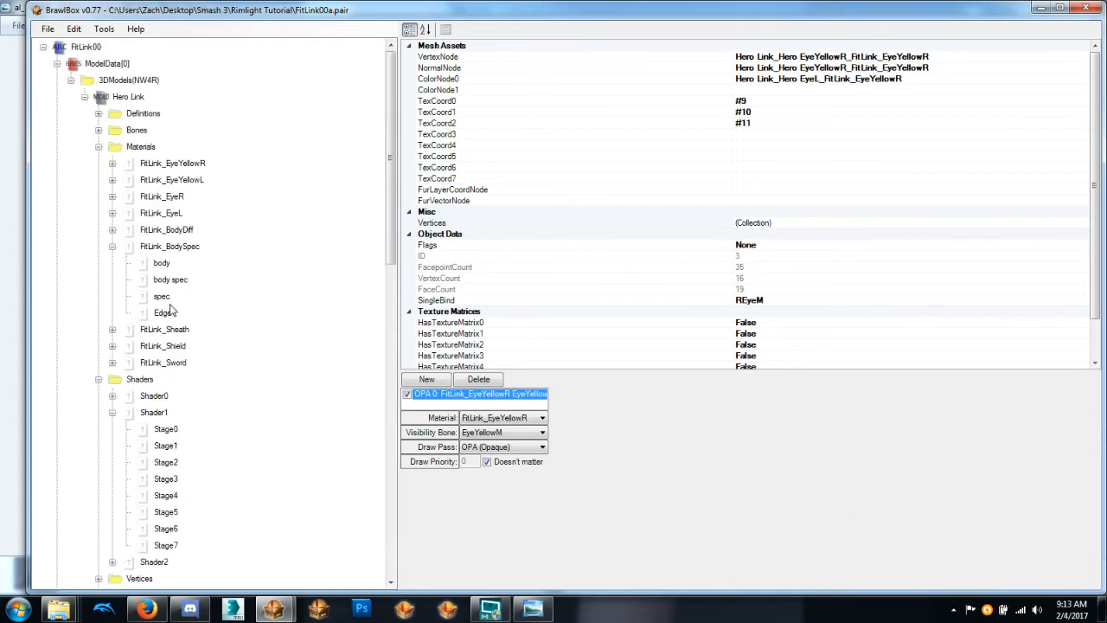
{"action": "left_click", "coordinate": [164, 297]}
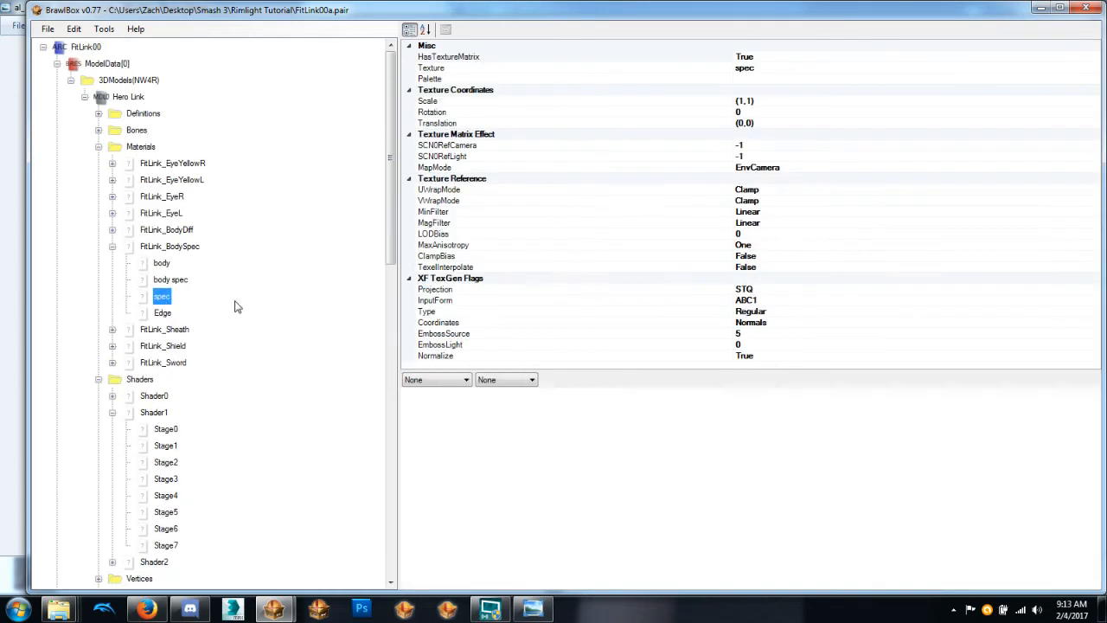
{"action": "left_click", "coordinate": [165, 312]}
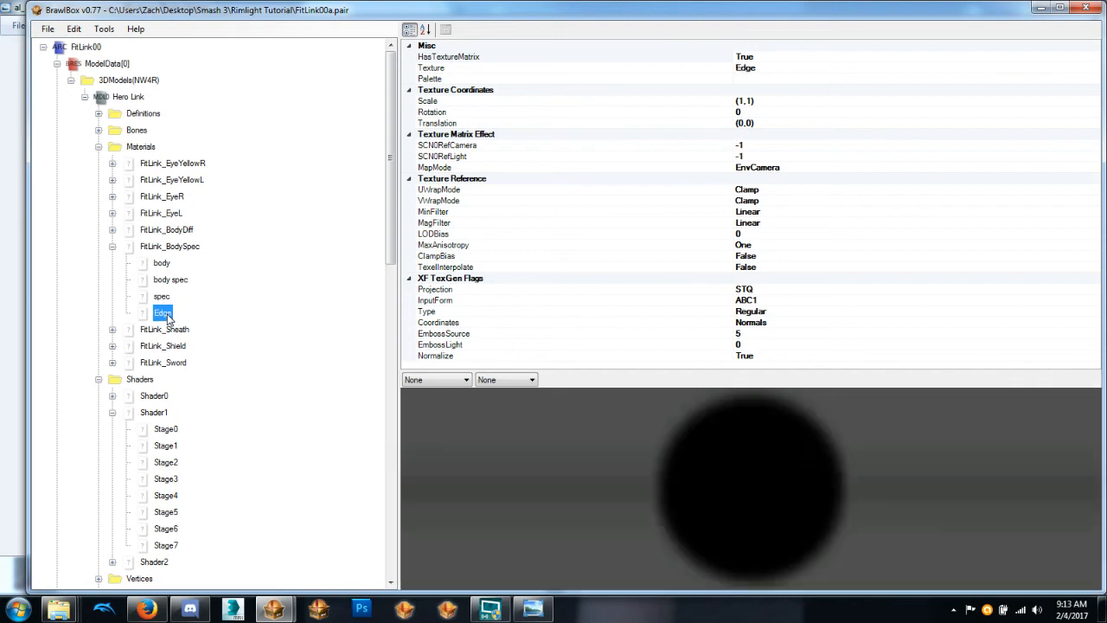
{"action": "left_click", "coordinate": [113, 230]}
{"action": "left_click", "coordinate": [162, 263]}
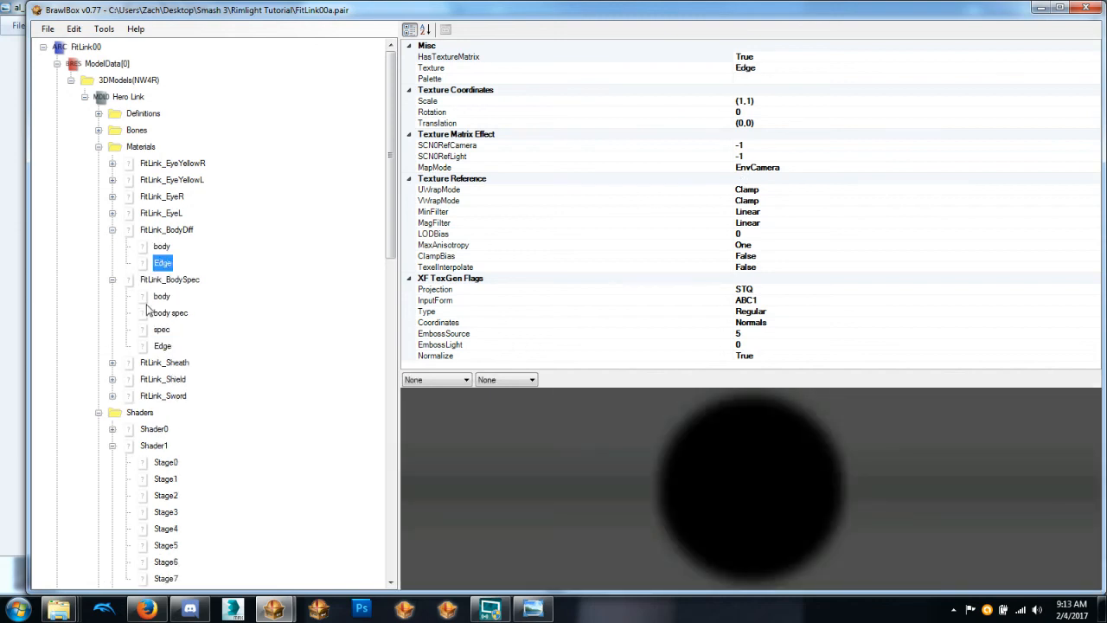
{"action": "left_click", "coordinate": [161, 329]}
{"action": "left_click", "coordinate": [163, 345]}
{"action": "left_click", "coordinate": [122, 367]}
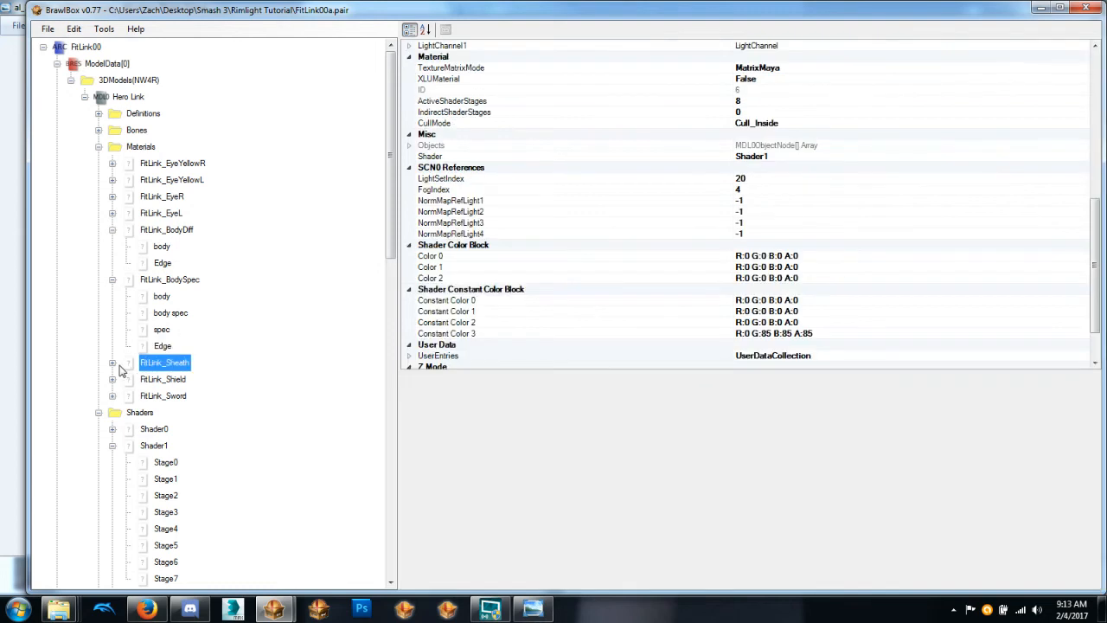
View the FitLink_Sheath material's Edge reference, and collapse the expanded FitLink materials and Shader1.
{"action": "left_click", "coordinate": [112, 363]}
{"action": "left_click", "coordinate": [162, 428]}
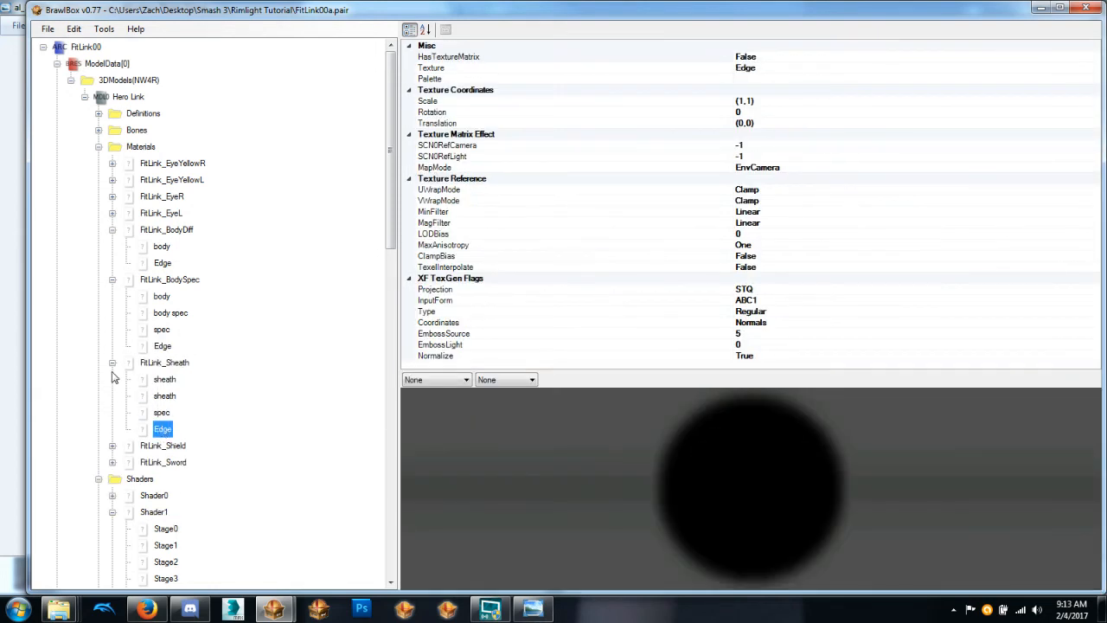
{"action": "left_click", "coordinate": [113, 362]}
{"action": "left_click", "coordinate": [112, 279]}
{"action": "left_click", "coordinate": [113, 229]}
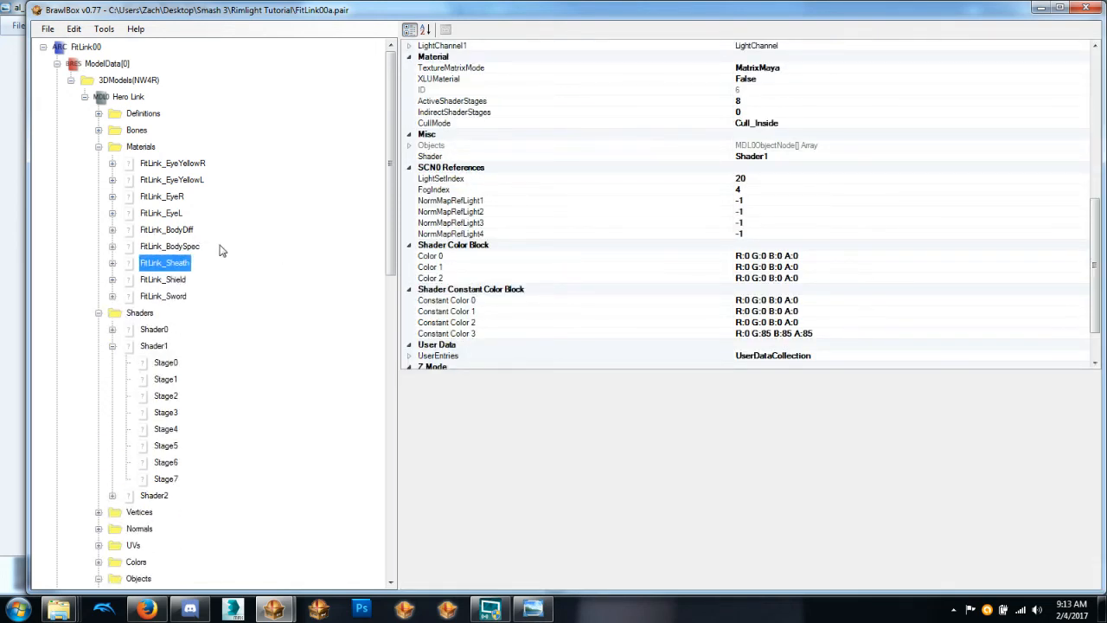
{"action": "left_click", "coordinate": [112, 346]}
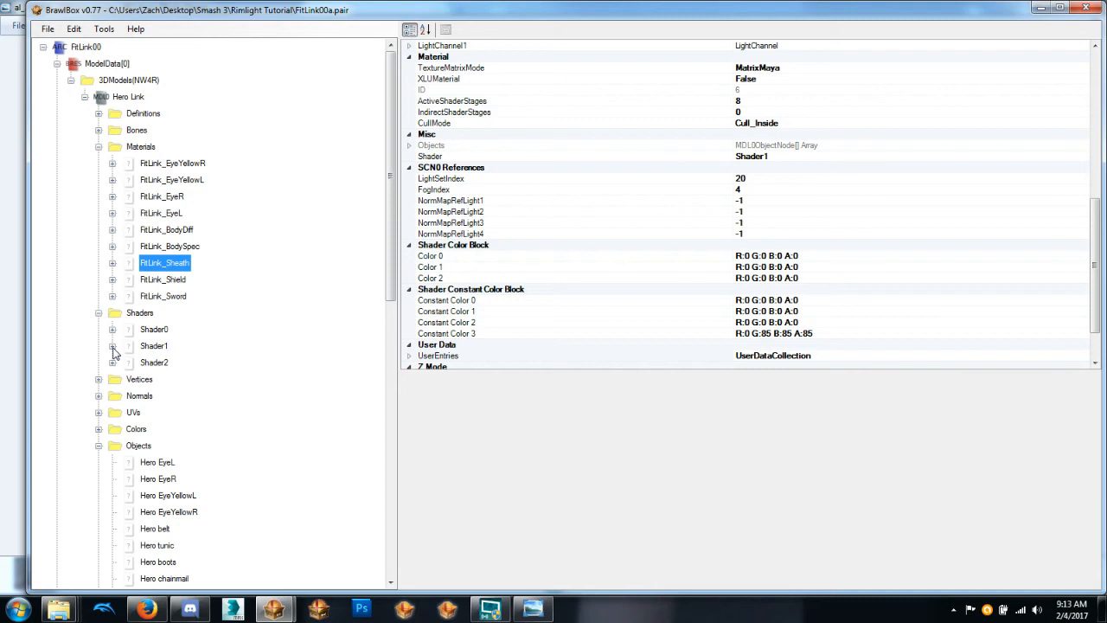
Compare the shader and constant color settings of the materials from FitLink_BodyDiff through FitLink_Sword.
{"action": "left_click", "coordinate": [170, 247]}
{"action": "key", "text": "Up"}
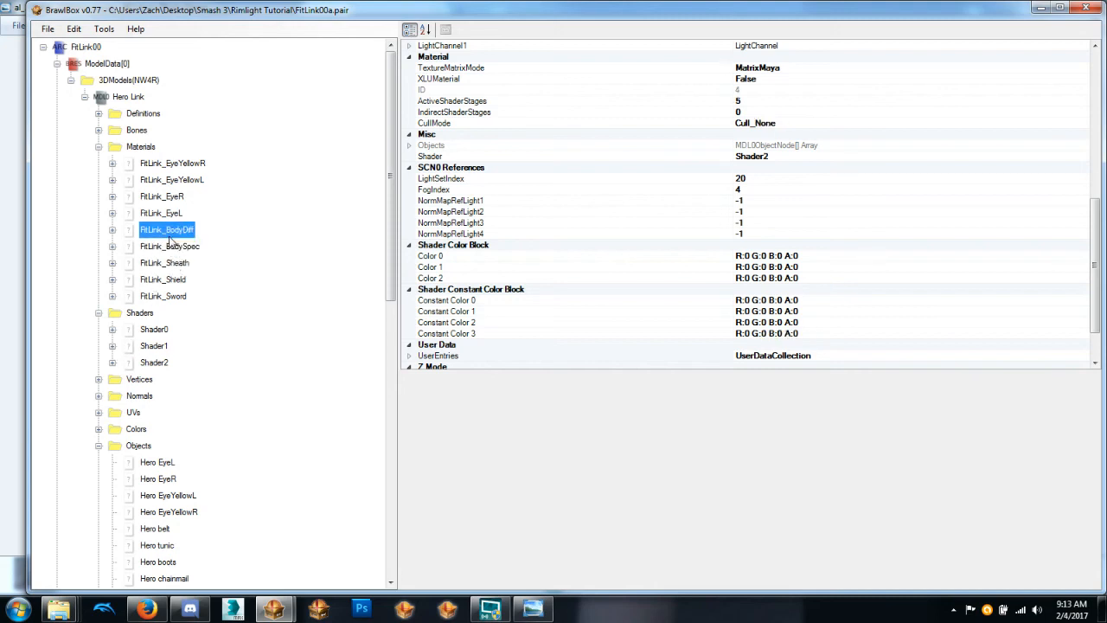
{"action": "key", "text": "Down"}
{"action": "key", "text": "Down"}
{"action": "key", "text": "Down"}
{"action": "key", "text": "Down"}
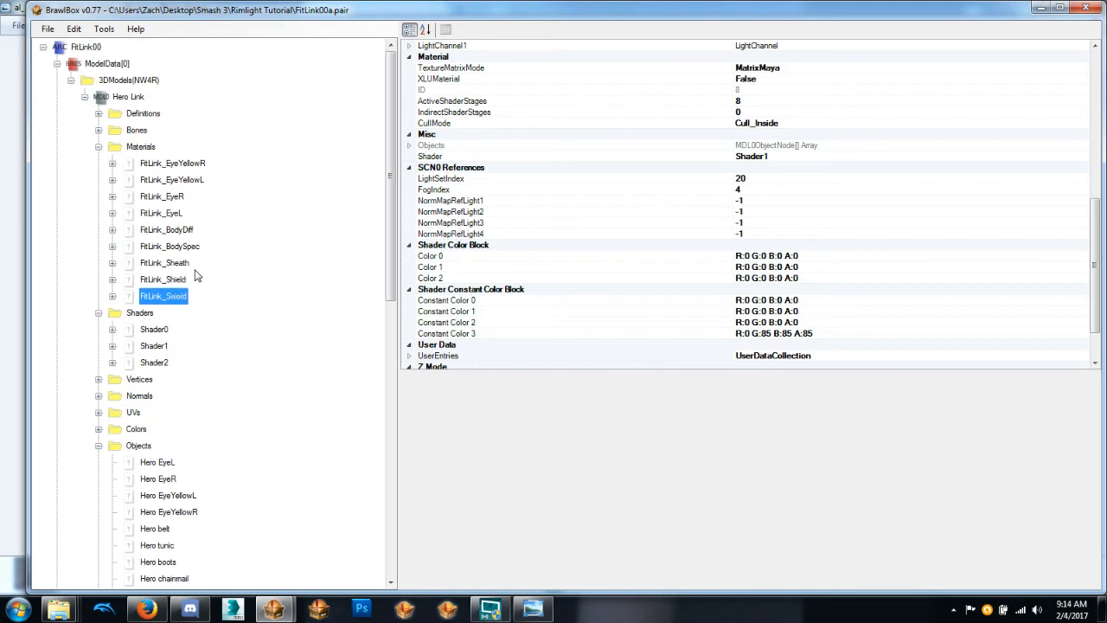
{"action": "key", "text": "Up"}
{"action": "key", "text": "Up"}
{"action": "key", "text": "Up"}
{"action": "key", "text": "Up"}
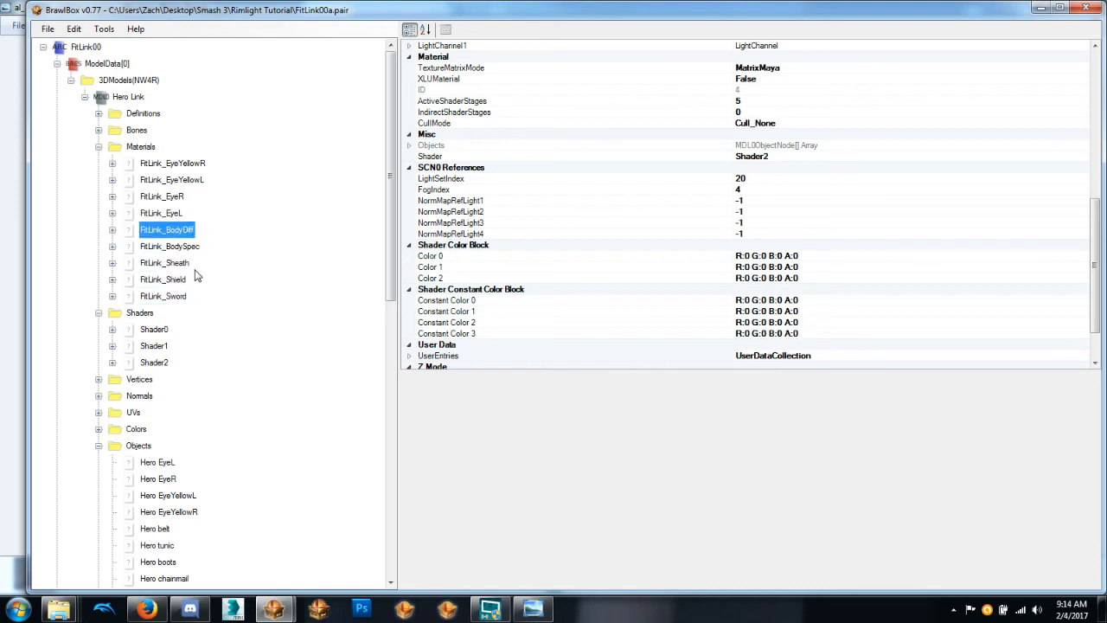
{"action": "key", "text": "Up"}
{"action": "key", "text": "Down"}
{"action": "key", "text": "Down"}
{"action": "key", "text": "Down"}
{"action": "key", "text": "Down"}
{"action": "key", "text": "Up"}
{"action": "key", "text": "Up"}
{"action": "key", "text": "Up"}
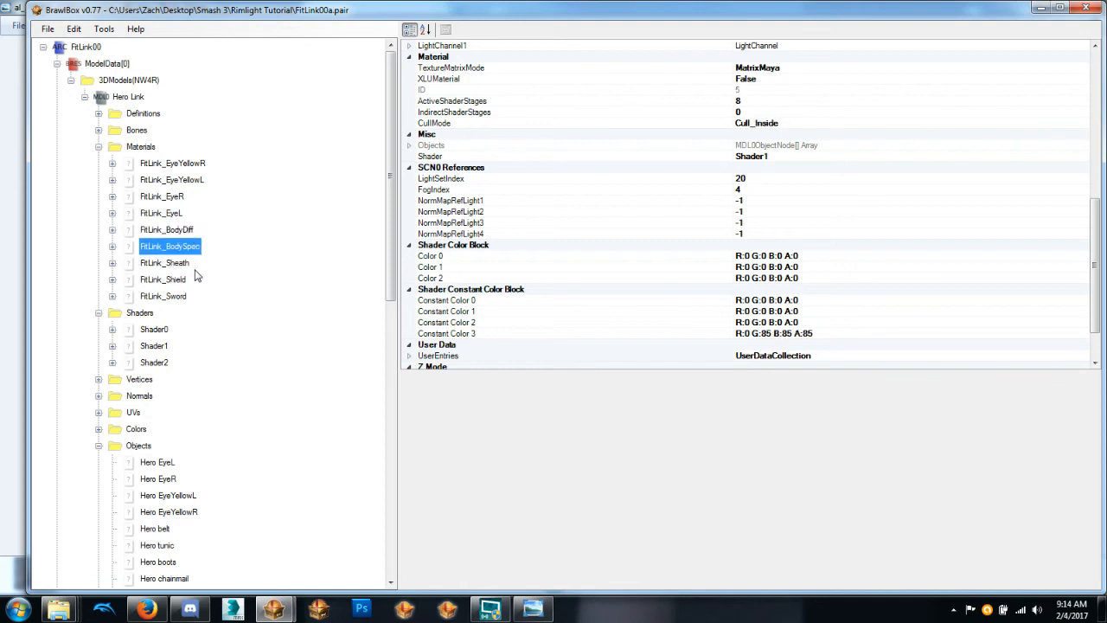
Examine the armor_line material and Shader1 in the Meta Knight file, and return to the Link file.
{"action": "mouse_move", "coordinate": [318, 606]}
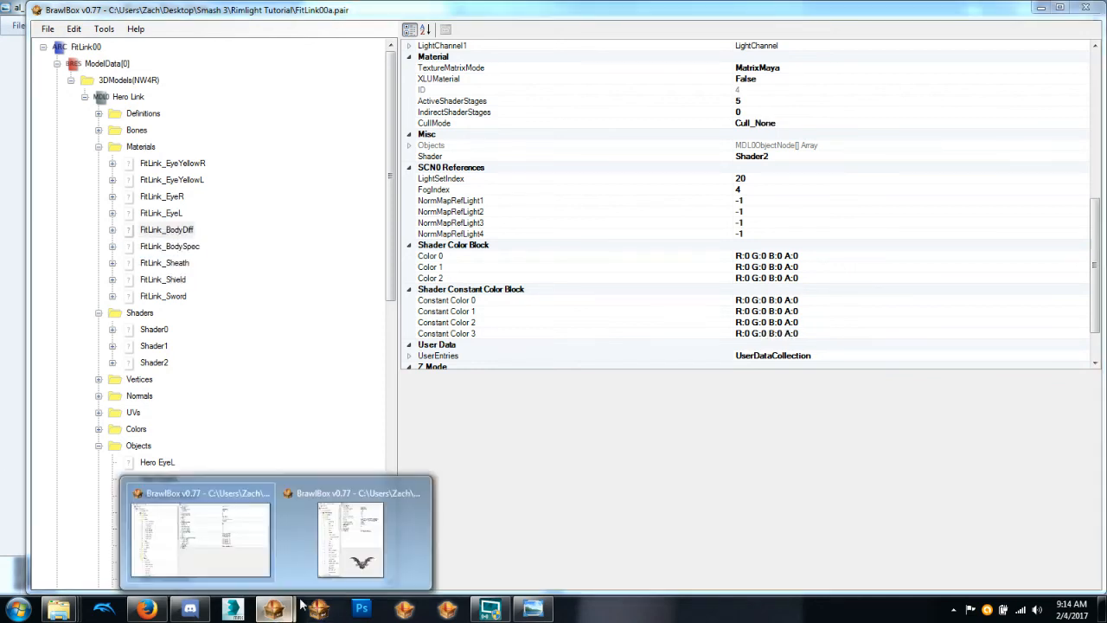
{"action": "left_click", "coordinate": [350, 553]}
{"action": "left_click", "coordinate": [123, 208]}
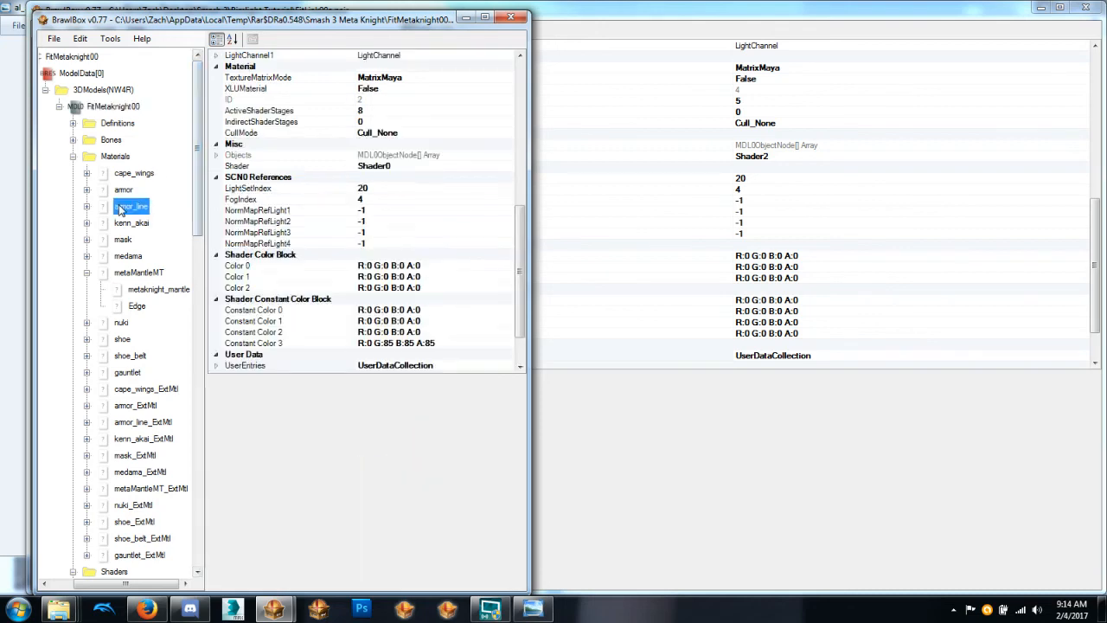
{"action": "scroll", "coordinate": [149, 324], "scroll_direction": "down", "scroll_amount": 6}
{"action": "left_click", "coordinate": [128, 306]}
{"action": "scroll", "coordinate": [133, 310], "scroll_direction": "down", "scroll_amount": 3}
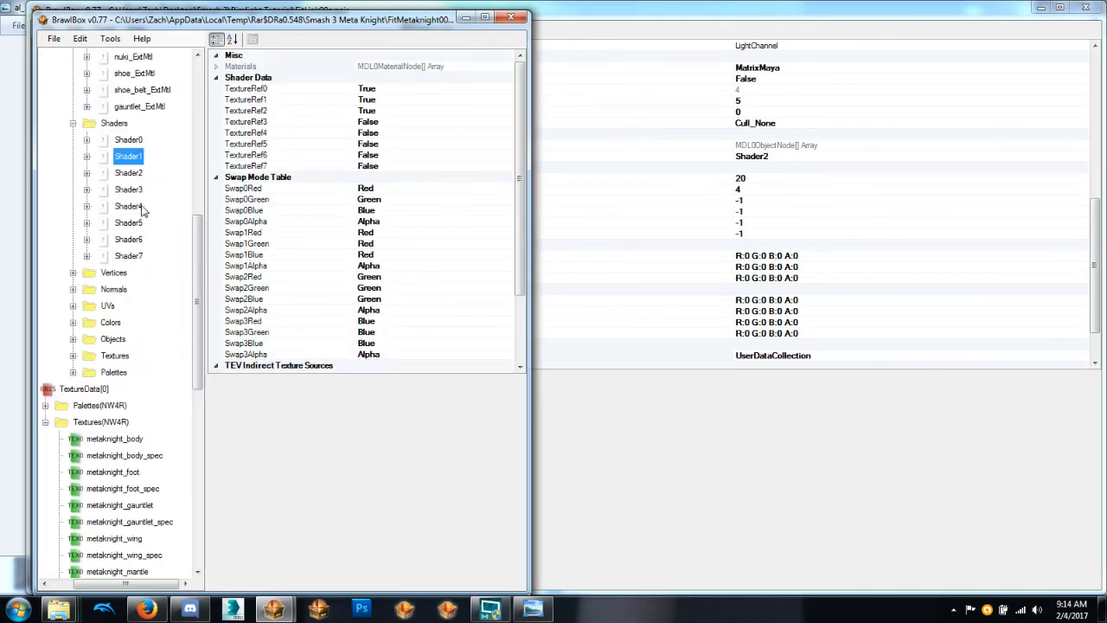
{"action": "scroll", "coordinate": [142, 205], "scroll_direction": "up", "scroll_amount": 3}
{"action": "left_click", "coordinate": [698, 471]}
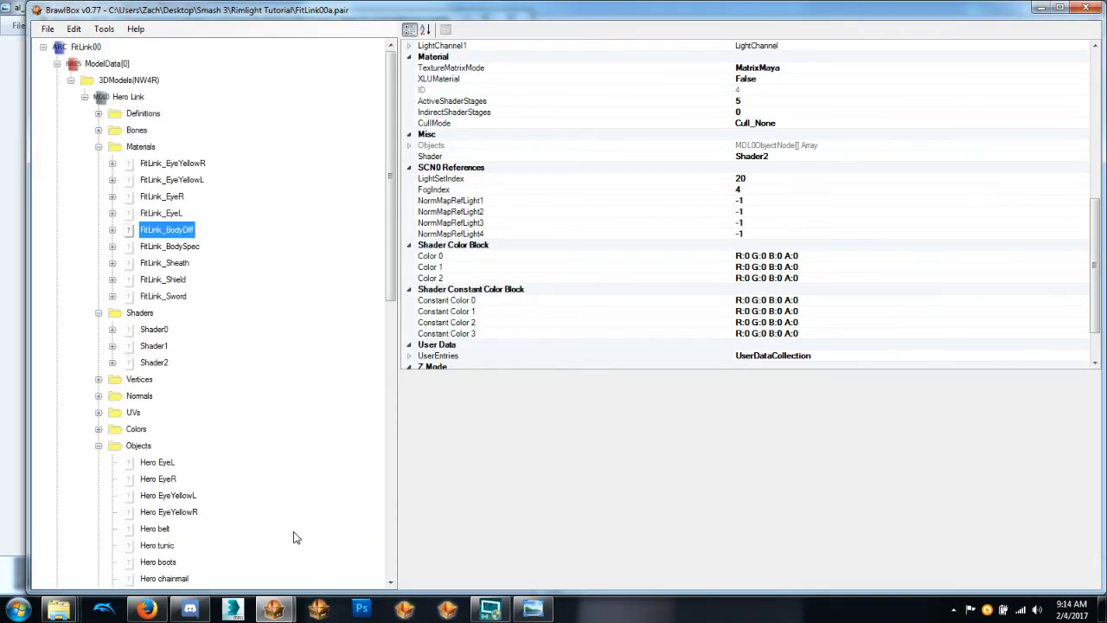
View the Edge and Ref textures in the Meta Knight file, and return to the Link file.
{"action": "left_click", "coordinate": [335, 566]}
{"action": "scroll", "coordinate": [125, 381], "scroll_direction": "down", "scroll_amount": 15}
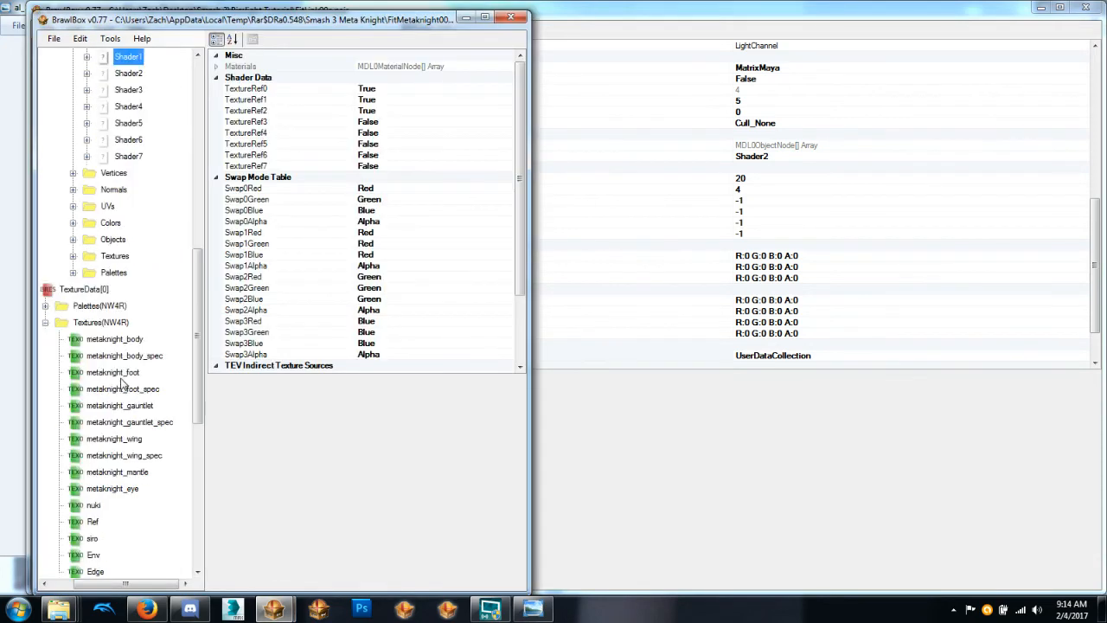
{"action": "left_click", "coordinate": [91, 271]}
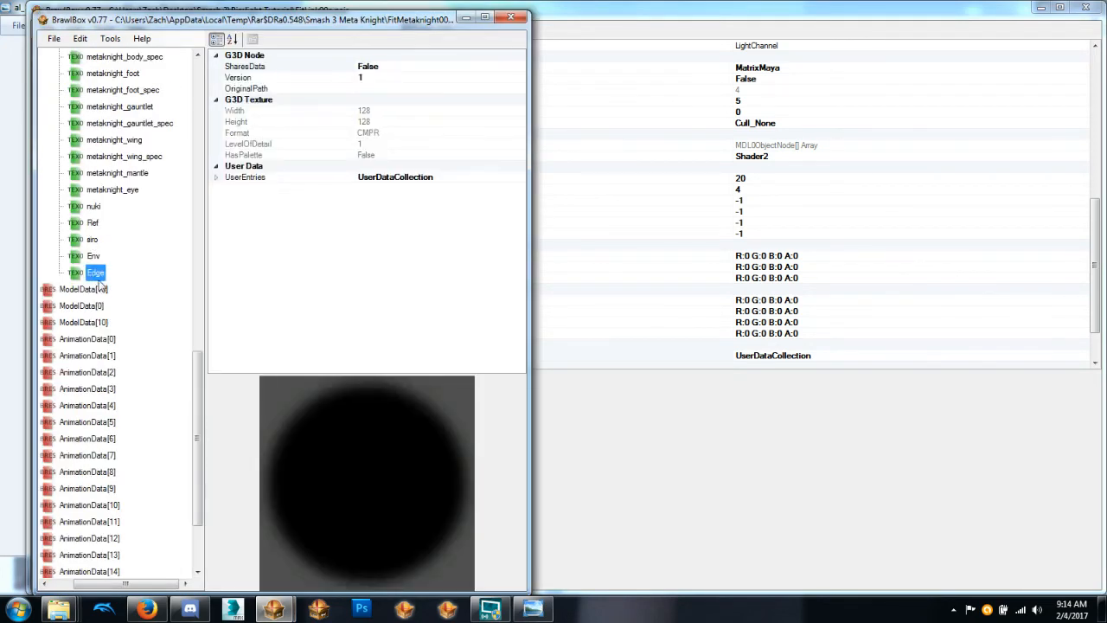
{"action": "left_click", "coordinate": [92, 223]}
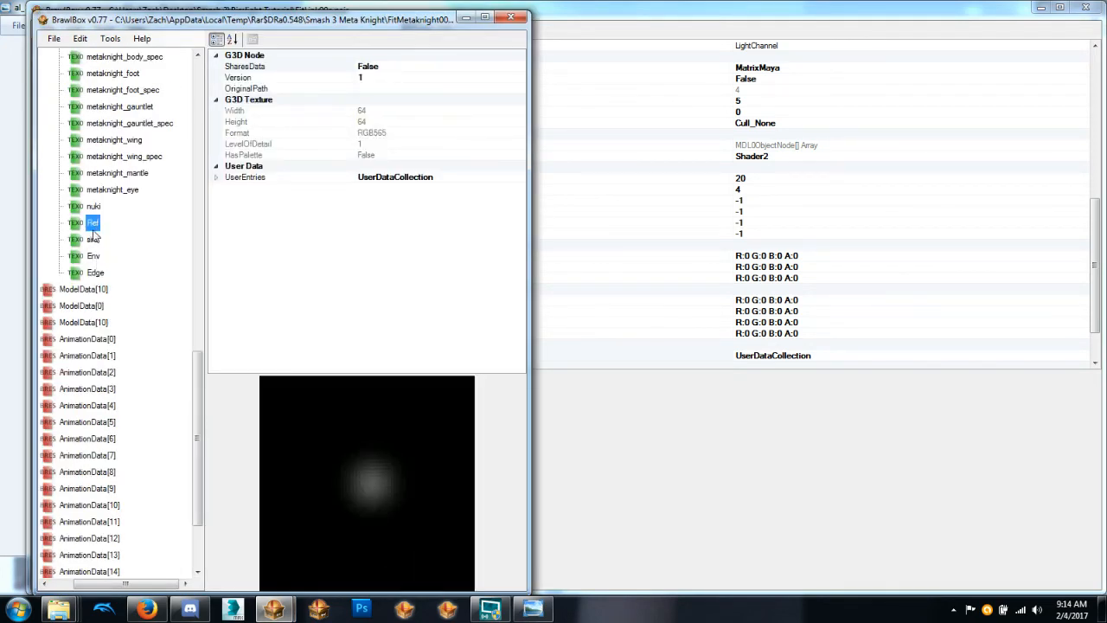
{"action": "left_click", "coordinate": [675, 446]}
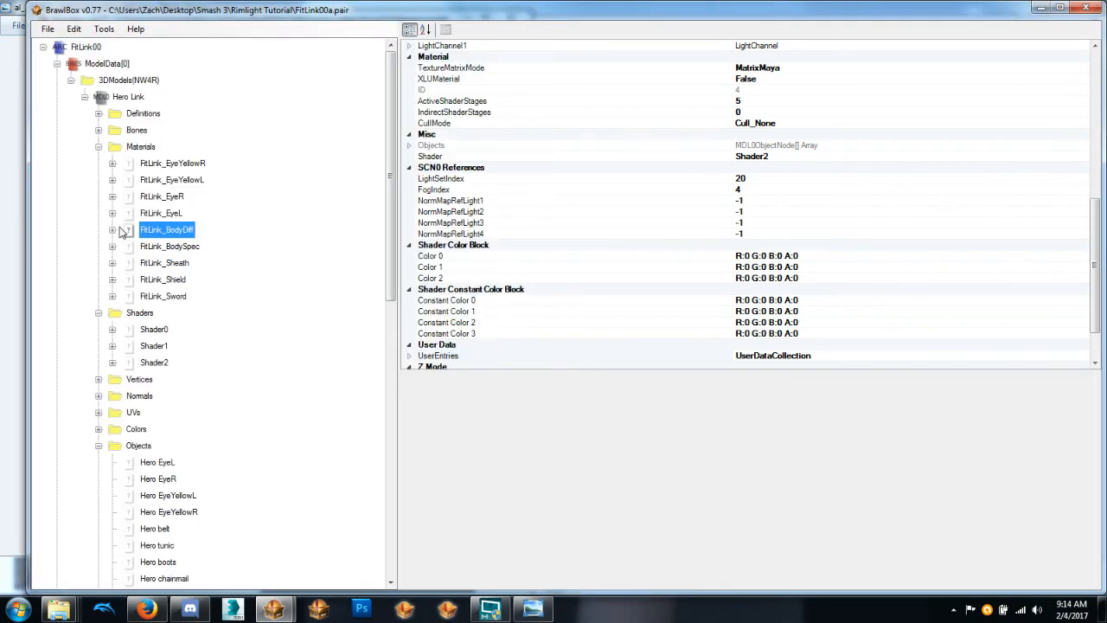
Look over Link's objects and materials, and expand the FitLink_BodyDiff material's texture references.
{"action": "scroll", "coordinate": [254, 348], "scroll_direction": "down", "scroll_amount": 11}
{"action": "scroll", "coordinate": [250, 343], "scroll_direction": "up", "scroll_amount": 6}
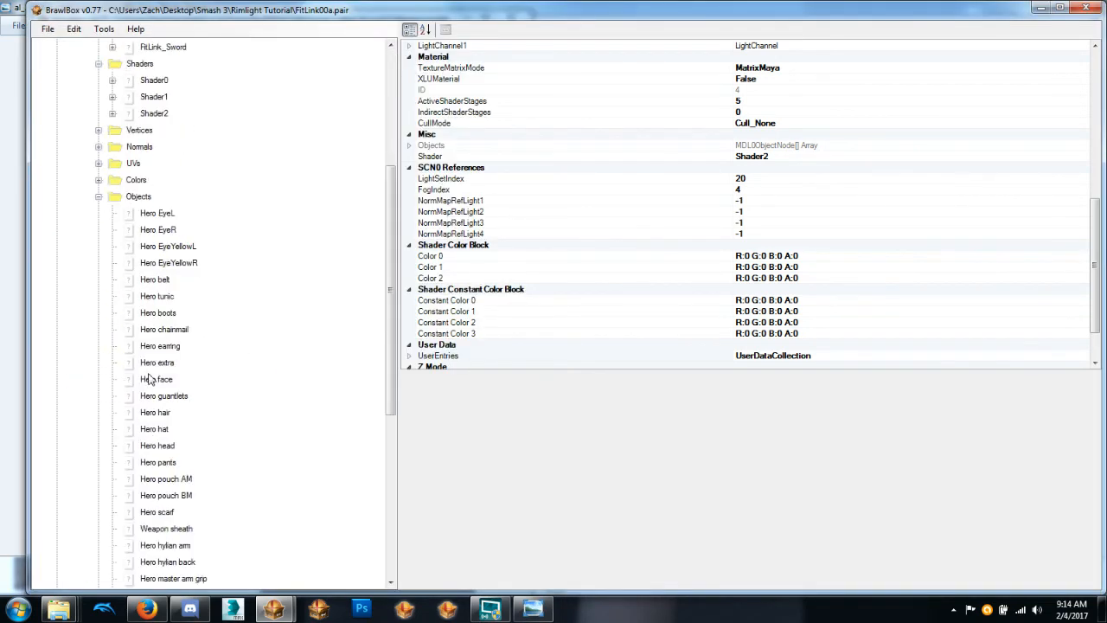
{"action": "scroll", "coordinate": [153, 380], "scroll_direction": "up", "scroll_amount": 5}
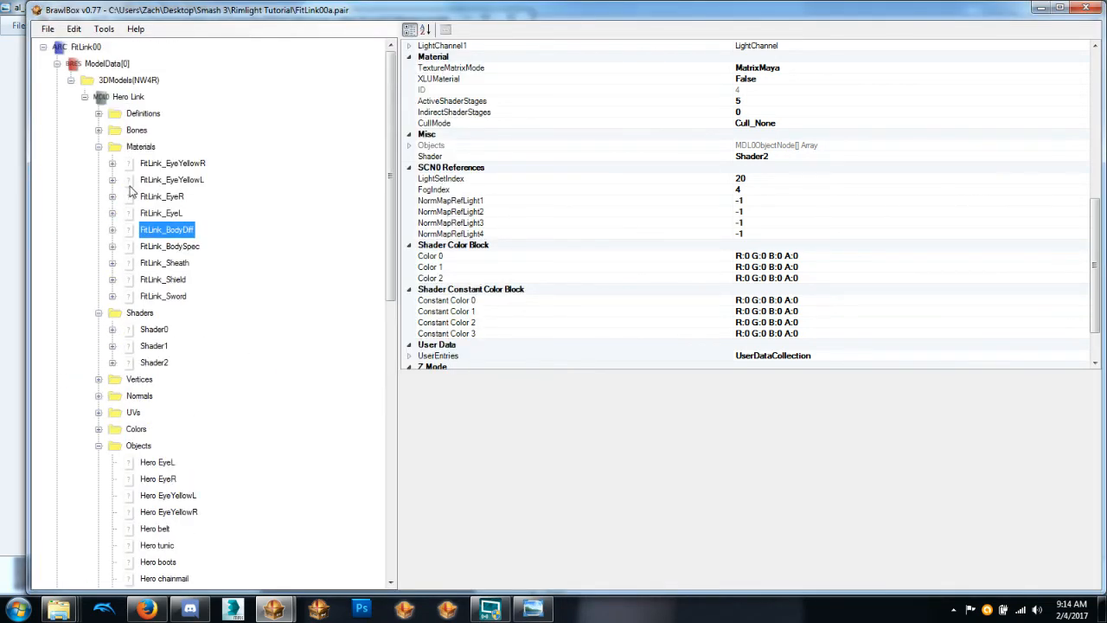
{"action": "left_click", "coordinate": [168, 250]}
{"action": "left_click", "coordinate": [168, 234]}
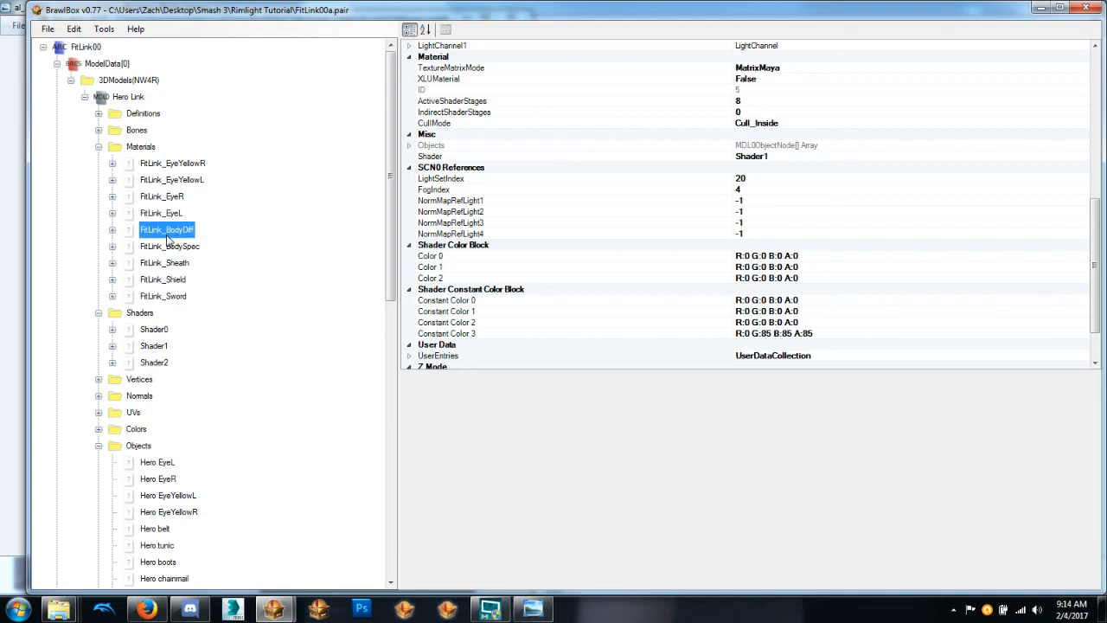
{"action": "left_click", "coordinate": [111, 230]}
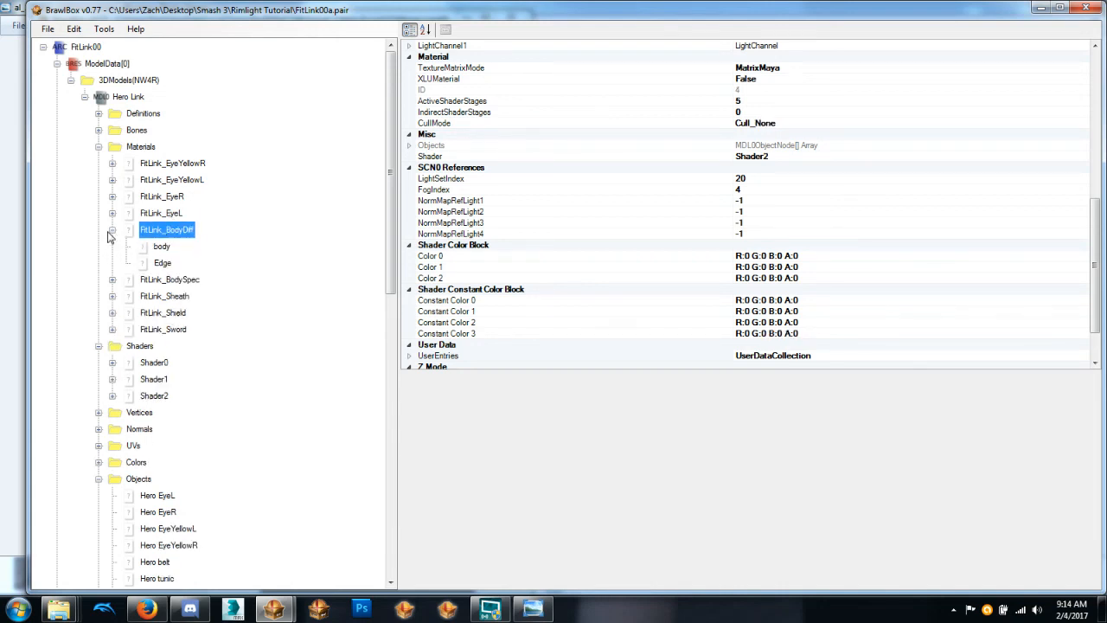
Rename FitLink_BodyDiff's body texture reference as Body and check its texture preview.
{"action": "left_click", "coordinate": [161, 247]}
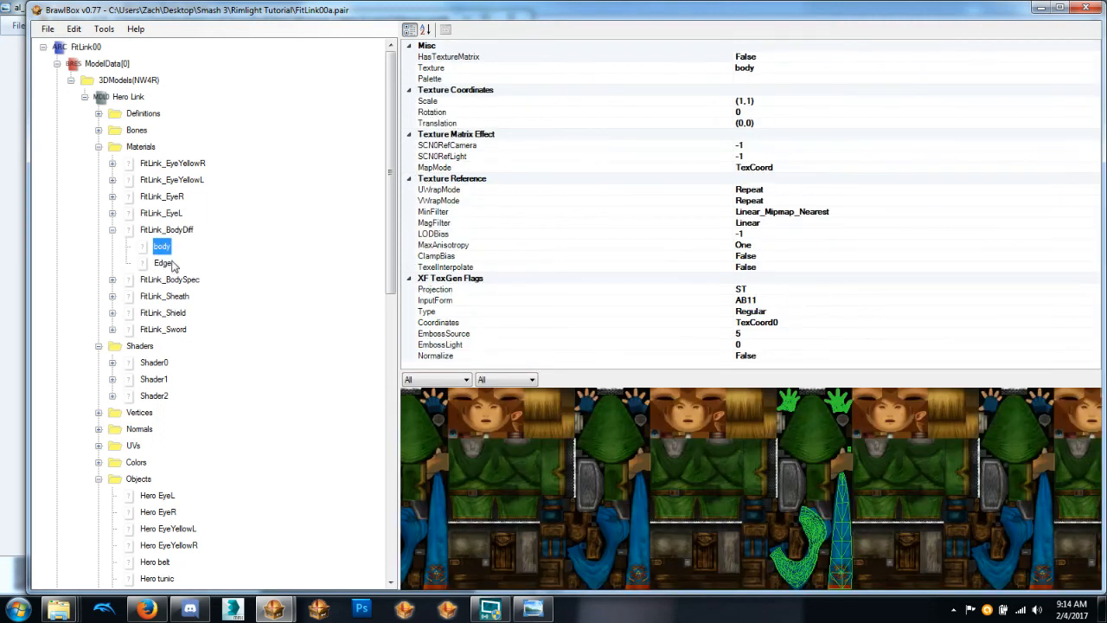
{"action": "key", "text": "ctrl+n"}
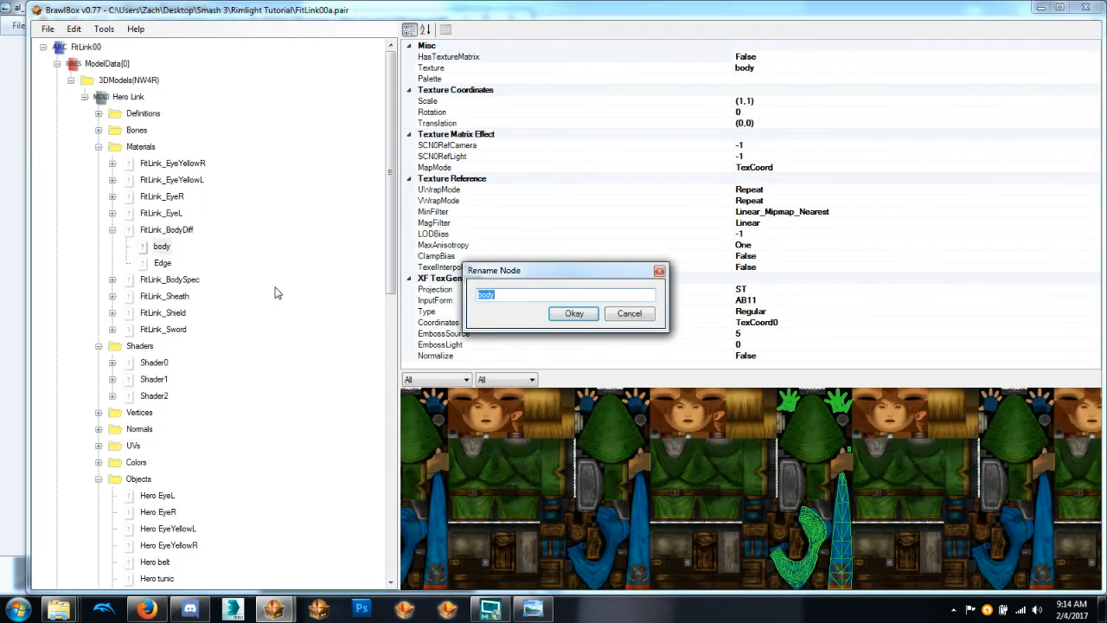
{"action": "type", "text": "Bo"}
{"action": "key", "text": "Return"}
{"action": "key", "text": "Down"}
{"action": "key", "text": "Up"}
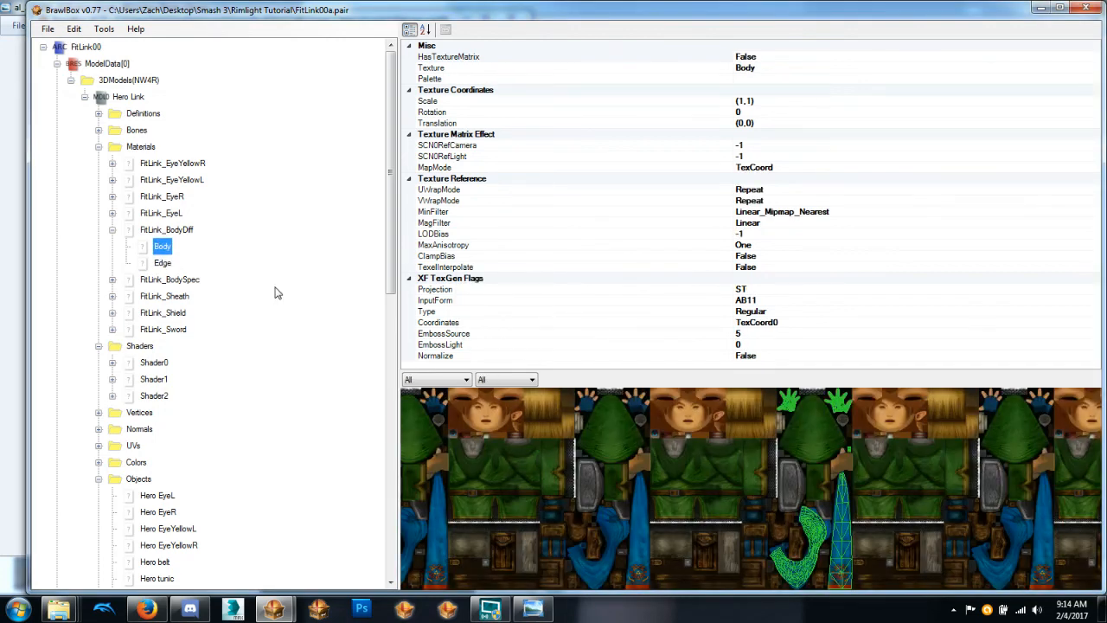
{"action": "key", "text": "Down"}
{"action": "key", "text": "Up"}
Compare the body texture in TextureData with FitLink_BodyDiff's Body reference, and view the Hero Link model preview.
{"action": "scroll", "coordinate": [275, 293], "scroll_direction": "down", "scroll_amount": 11}
{"action": "left_click", "coordinate": [124, 363]}
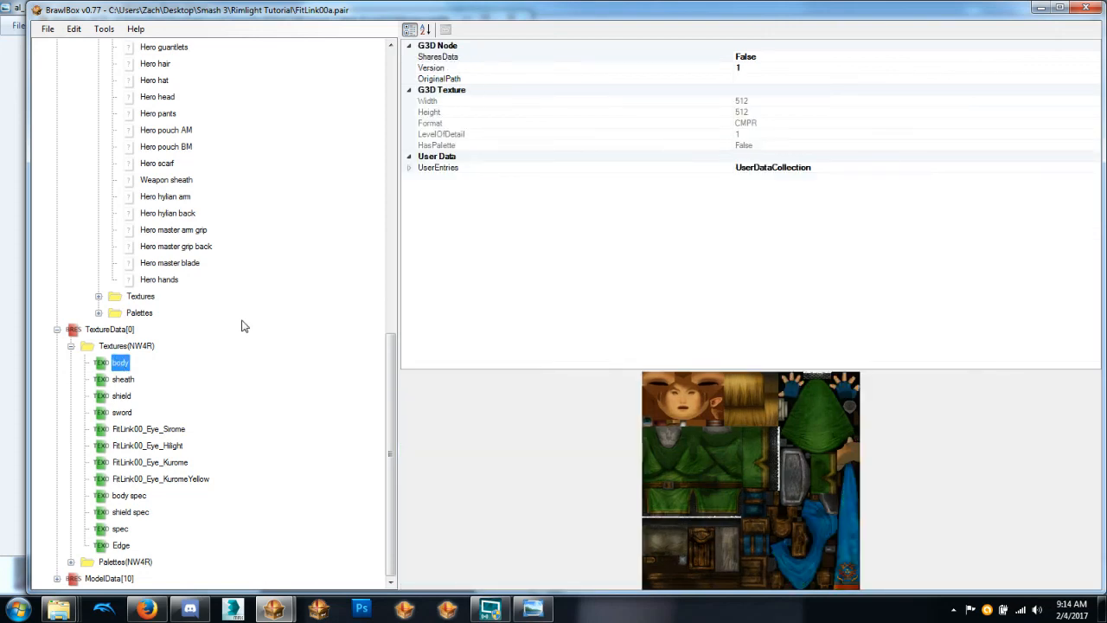
{"action": "scroll", "coordinate": [242, 321], "scroll_direction": "up", "scroll_amount": 11}
{"action": "left_click", "coordinate": [164, 180]}
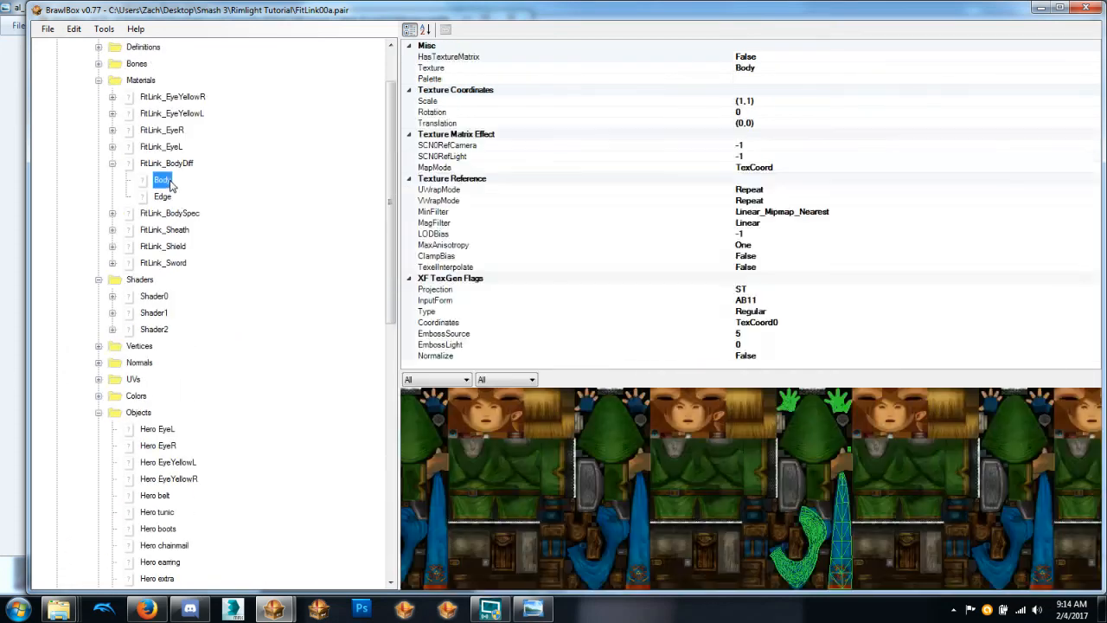
{"action": "scroll", "coordinate": [212, 210], "scroll_direction": "up", "scroll_amount": 2}
{"action": "left_click", "coordinate": [116, 98]}
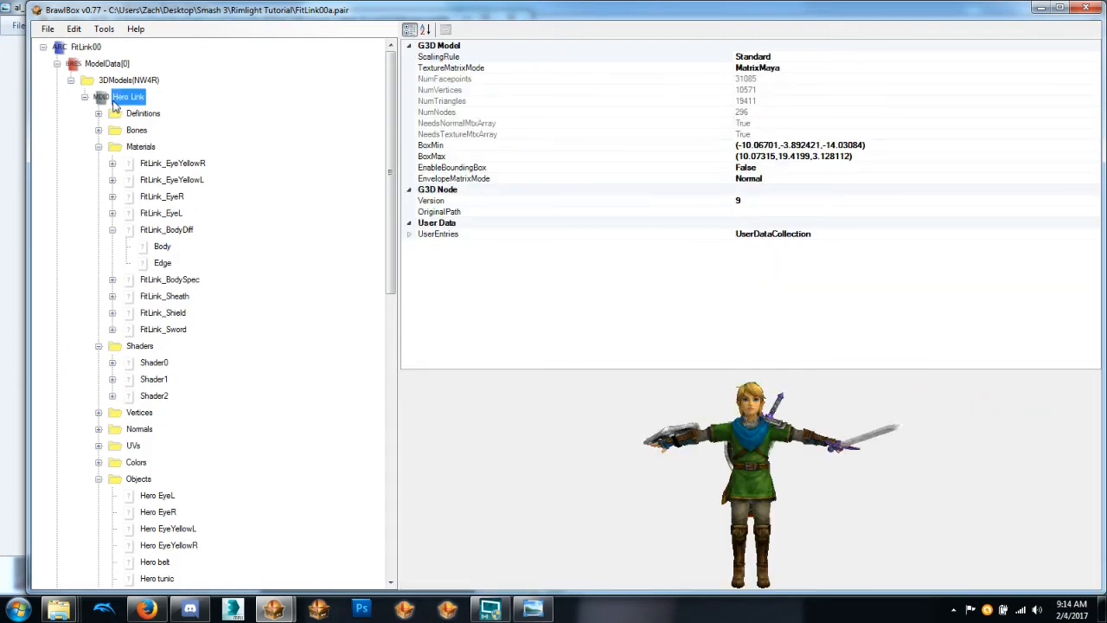
{"action": "left_click", "coordinate": [167, 248]}
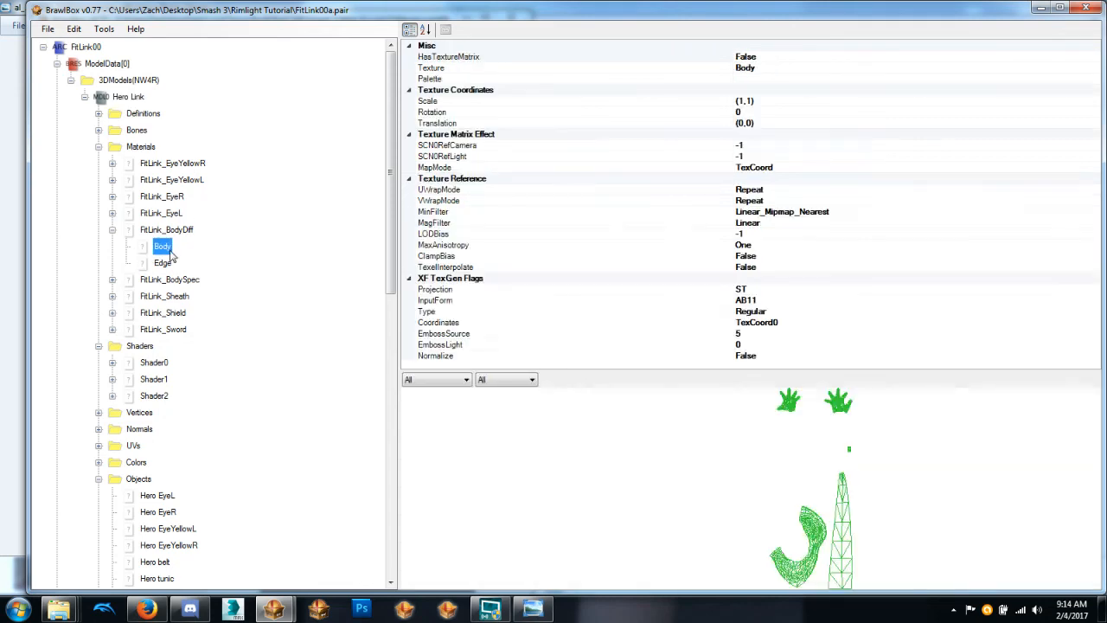
{"action": "key", "text": "Down"}
{"action": "key", "text": "Up"}
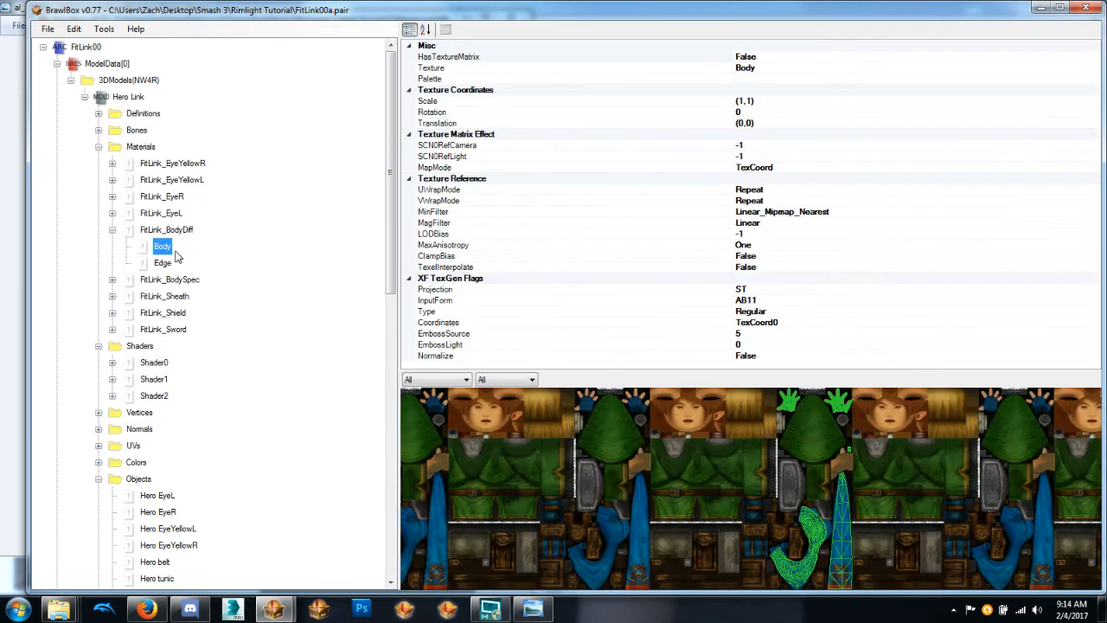
Rename FitLink_BodyDiff's Body texture reference back to body and check its texture preview.
{"action": "key", "text": "ctrl+n"}
{"action": "type", "text": "body"}
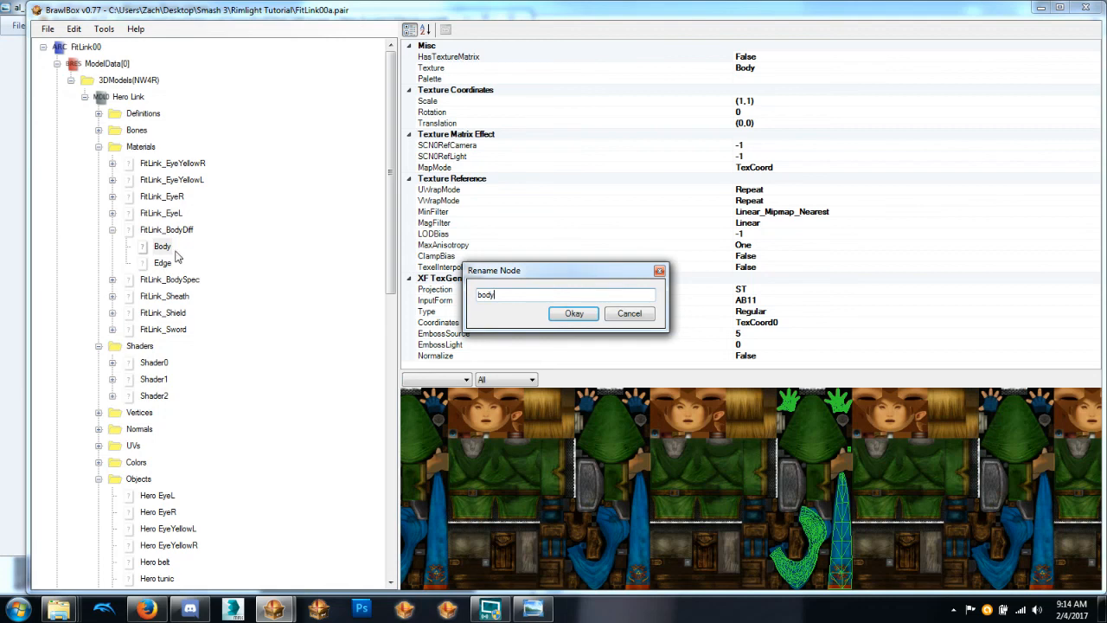
{"action": "key", "text": "Return"}
{"action": "key", "text": "Down"}
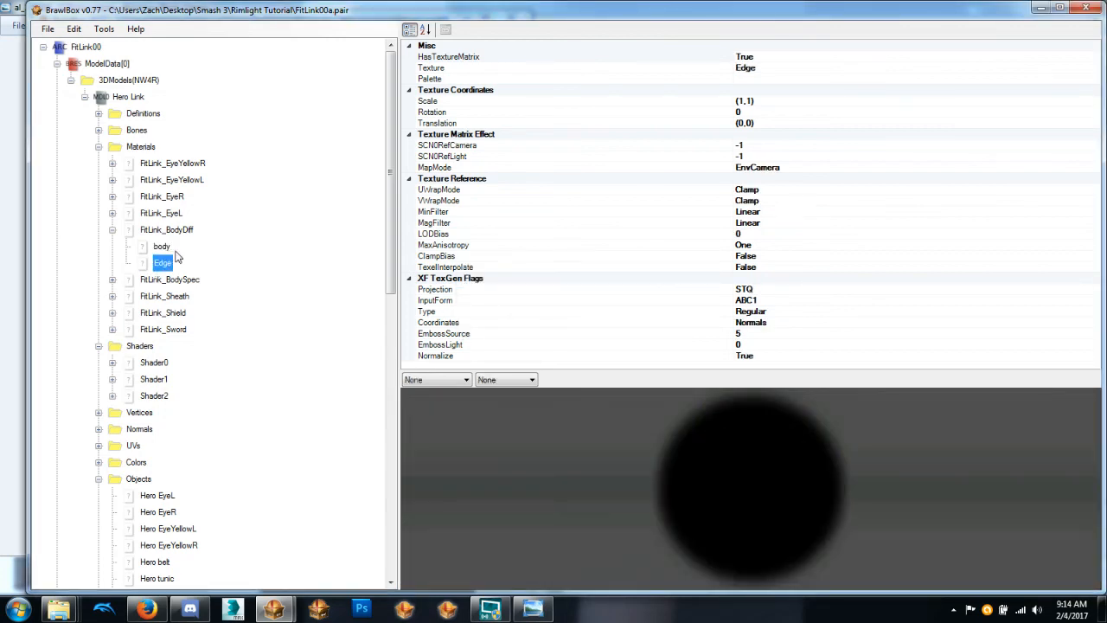
{"action": "key", "text": "Up"}
{"action": "key", "text": "Down"}
{"action": "key", "text": "Up"}
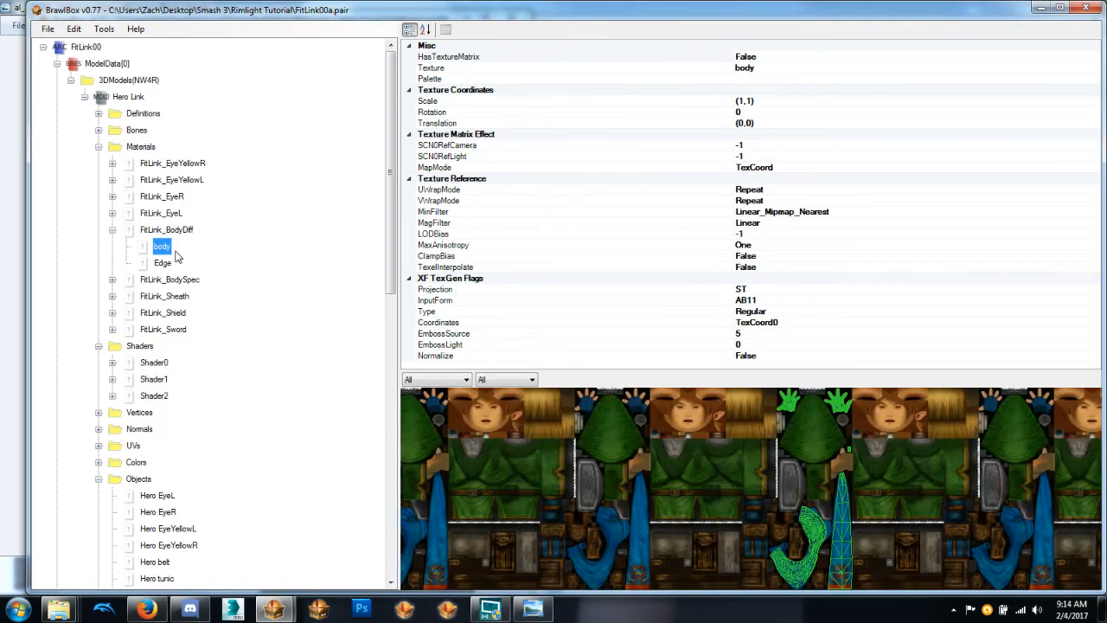
Review FitLink_BodyDiff's texture references, the materials through FitLink_Sword, and the settings of Shader0, Shader1 and Shader2.
{"action": "key", "text": "Down"}
{"action": "key", "text": "Up"}
{"action": "key", "text": "Up"}
{"action": "key", "text": "Down"}
{"action": "key", "text": "Down"}
{"action": "key", "text": "Down"}
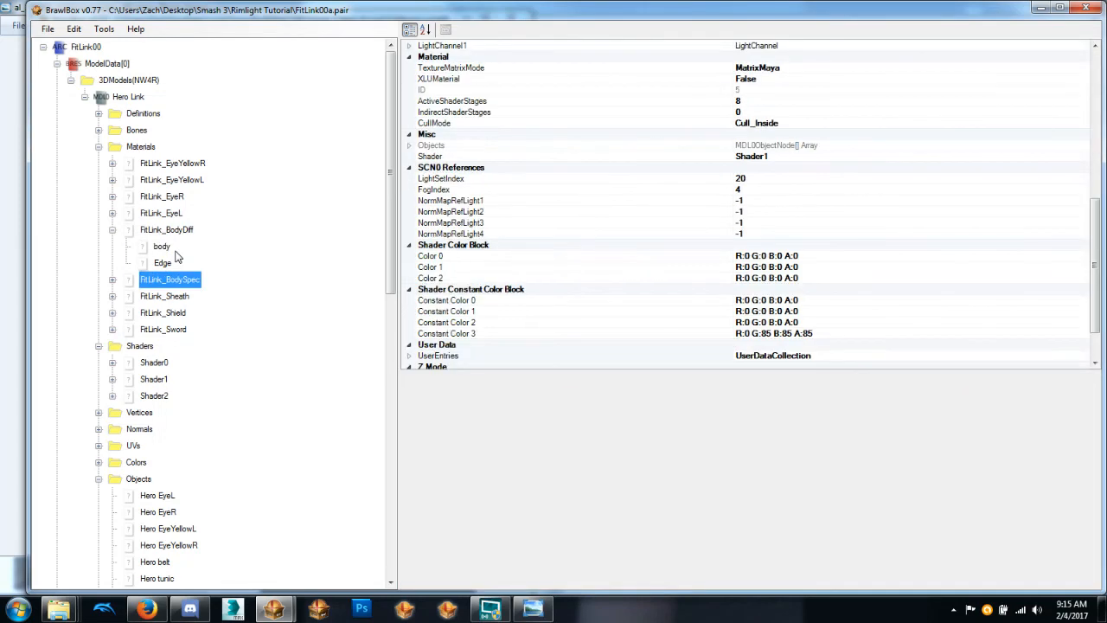
{"action": "key", "text": "Down"}
{"action": "key", "text": "Down"}
{"action": "key", "text": "Down"}
{"action": "key", "text": "Down"}
{"action": "key", "text": "Down"}
{"action": "key", "text": "Down"}
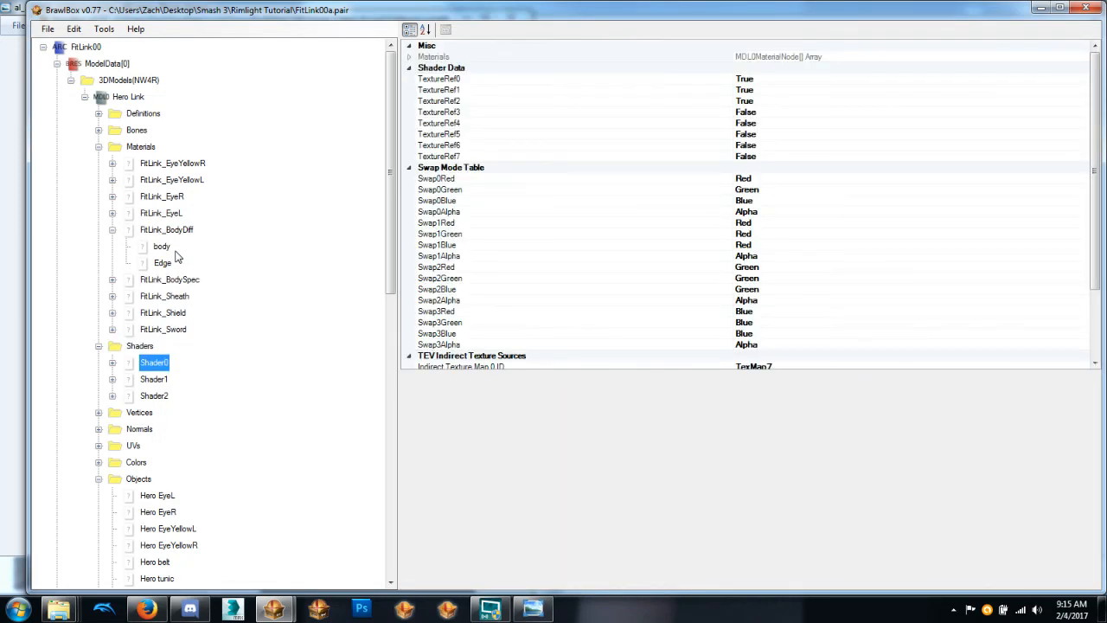
{"action": "key", "text": "Up"}
{"action": "key", "text": "Down"}
{"action": "key", "text": "Down"}
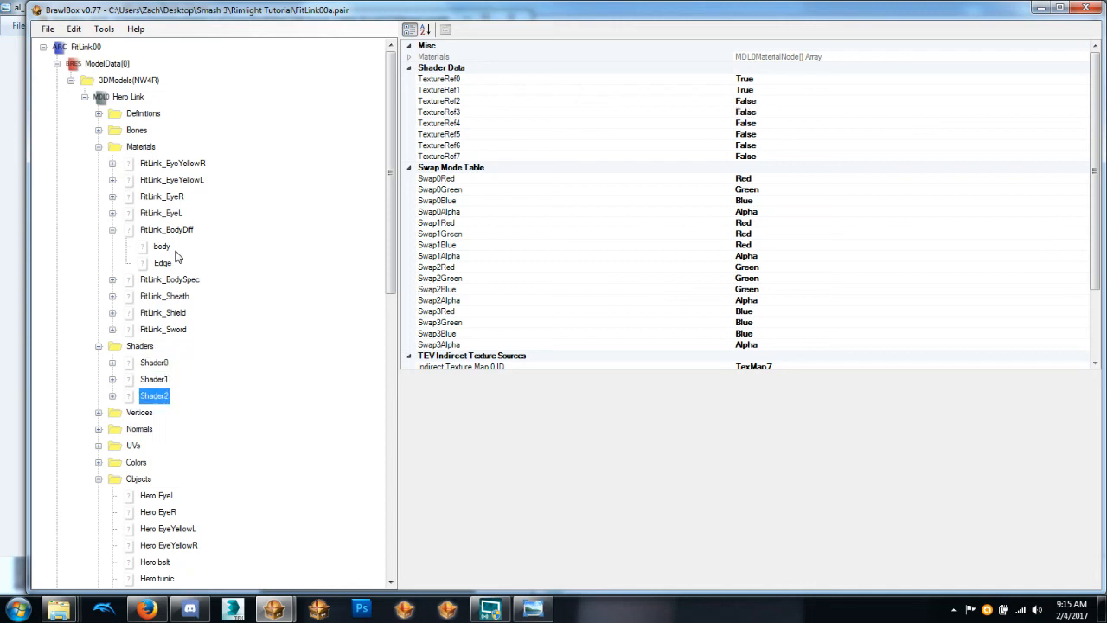
Go back through the shaders and materials to FitLink_BodySpec, and look over the model's objects.
{"action": "key", "text": "Up"}
{"action": "key", "text": "Up"}
{"action": "key", "text": "Up"}
{"action": "key", "text": "Up"}
{"action": "key", "text": "Up"}
{"action": "key", "text": "Up"}
{"action": "key", "text": "Up"}
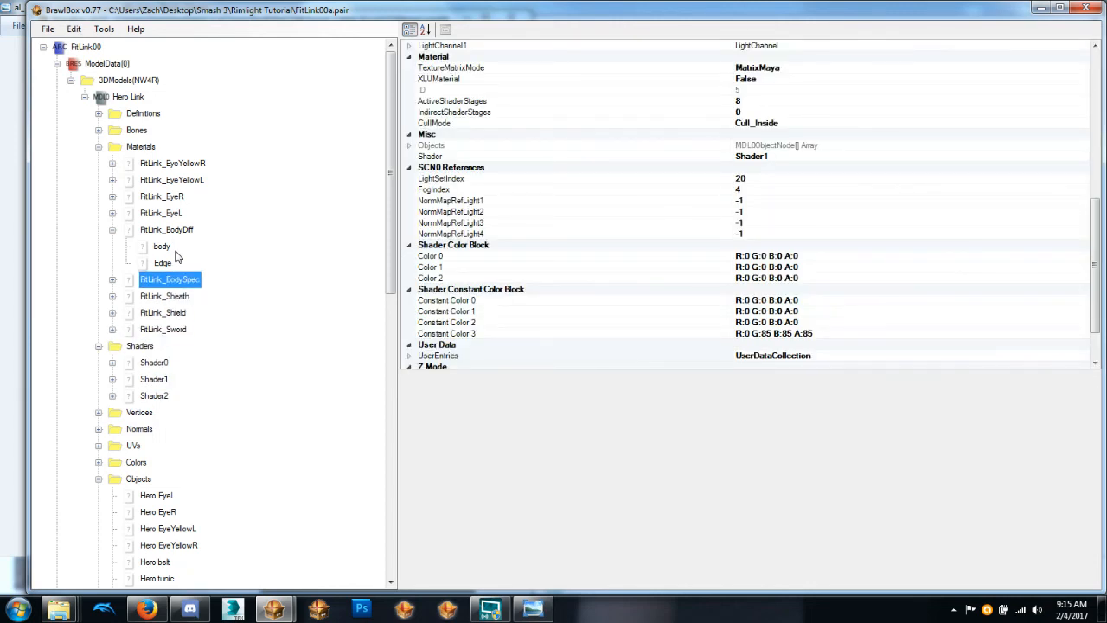
{"action": "key", "text": "Down"}
{"action": "left_click", "coordinate": [176, 255]}
{"action": "scroll", "coordinate": [175, 255], "scroll_direction": "down", "scroll_amount": 9}
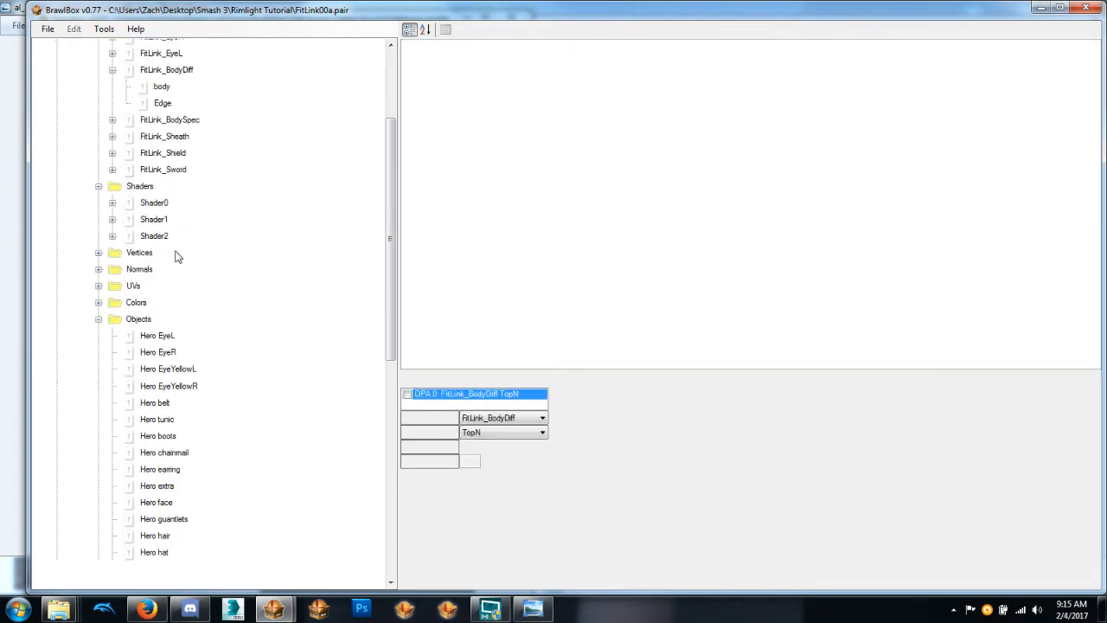
Look through the Hero Link model's objects down to the Textures group, and return to the Objects group.
{"action": "key", "text": "Down"}
{"action": "key", "text": "Down"}
{"action": "key", "text": "Down"}
{"action": "key", "text": "Down"}
{"action": "key", "text": "Down"}
{"action": "key", "text": "Down"}
{"action": "key", "text": "Down"}
{"action": "key", "text": "Down"}
{"action": "key", "text": "Down"}
{"action": "key", "text": "Down"}
{"action": "key", "text": "Down"}
{"action": "key", "text": "Down"}
{"action": "key", "text": "Up"}
{"action": "key", "text": "Up"}
{"action": "key", "text": "Up"}
{"action": "key", "text": "Up"}
{"action": "key", "text": "Up"}
{"action": "key", "text": "Up"}
{"action": "key", "text": "Up"}
{"action": "key", "text": "Up"}
{"action": "key", "text": "Up"}
{"action": "key", "text": "Up"}
{"action": "key", "text": "Up"}
{"action": "key", "text": "Up"}
{"action": "key", "text": "Up"}
{"action": "key", "text": "Up"}
{"action": "key", "text": "Up"}
{"action": "key", "text": "Up"}
{"action": "key", "text": "Up"}
{"action": "key", "text": "Up"}
{"action": "key", "text": "Up"}
{"action": "key", "text": "Up"}
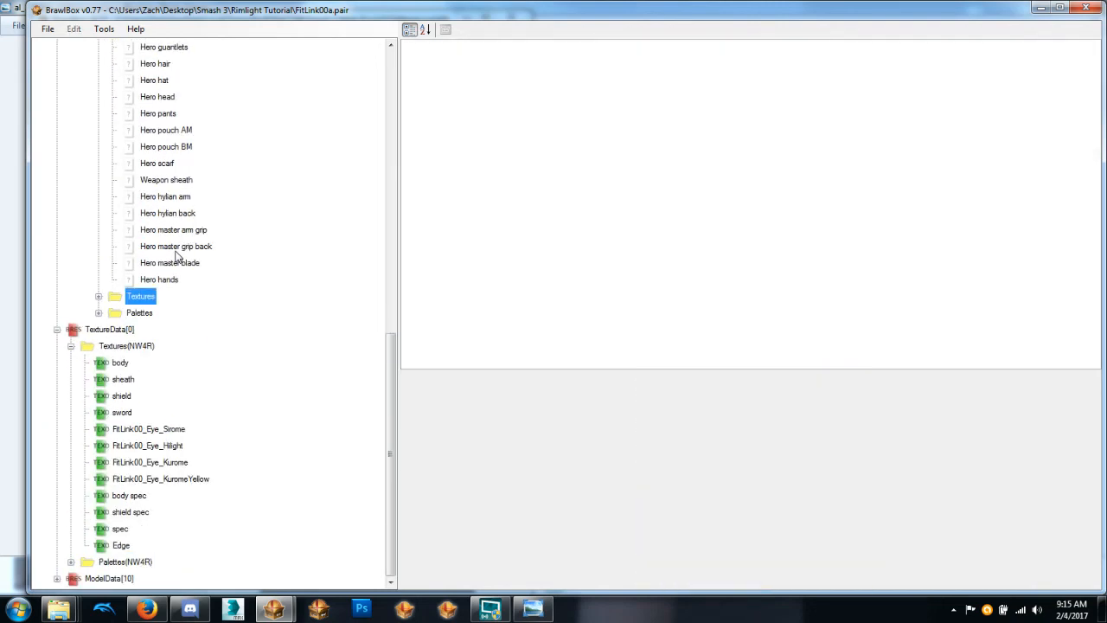
{"action": "key", "text": "Up"}
{"action": "key", "text": "Up"}
{"action": "key", "text": "Up"}
{"action": "key", "text": "Up"}
{"action": "key", "text": "Up"}
{"action": "key", "text": "Up"}
{"action": "key", "text": "Up"}
{"action": "key", "text": "Up"}
{"action": "key", "text": "Up"}
{"action": "key", "text": "Up"}
{"action": "key", "text": "Up"}
{"action": "key", "text": "Up"}
{"action": "key", "text": "Up"}
{"action": "key", "text": "Up"}
{"action": "key", "text": "Up"}
{"action": "key", "text": "Up"}
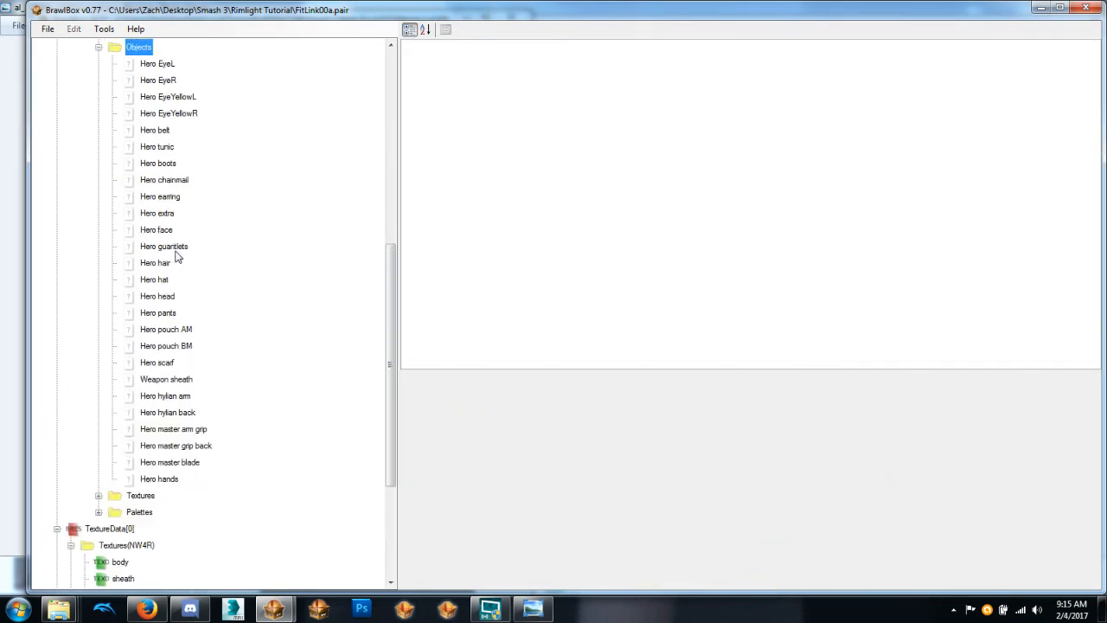
Collapse the Objects and Shaders groups of the Hero Link model, and view the FitLink_BodySpec material's properties.
{"action": "key", "text": "Left"}
{"action": "key", "text": "Up"}
{"action": "key", "text": "Up"}
{"action": "key", "text": "Up"}
{"action": "key", "text": "Up"}
{"action": "key", "text": "Up"}
{"action": "key", "text": "Up"}
{"action": "key", "text": "Up"}
{"action": "key", "text": "Up"}
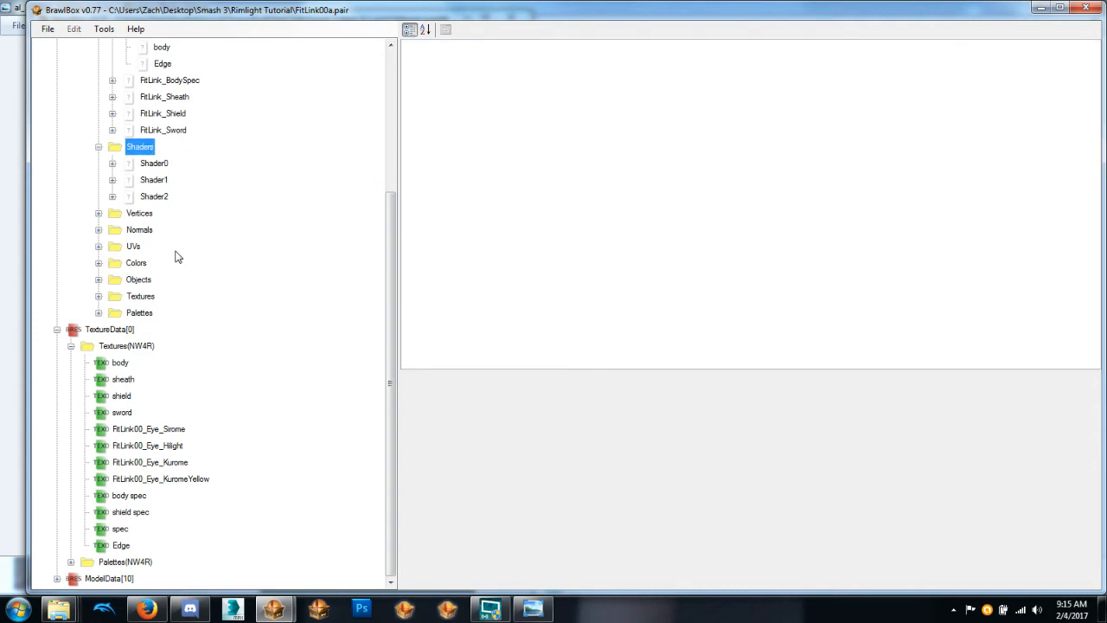
{"action": "key", "text": "Left"}
{"action": "key", "text": "Up"}
{"action": "key", "text": "Up"}
{"action": "key", "text": "Up"}
{"action": "key", "text": "Up"}
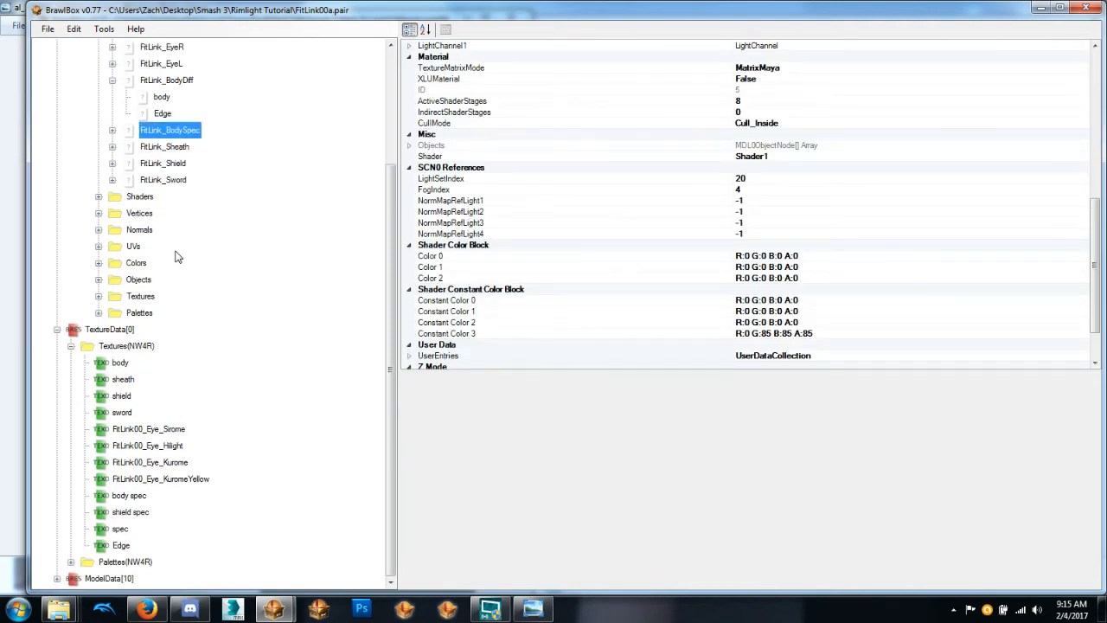
{"action": "scroll", "coordinate": [182, 258], "scroll_direction": "up", "scroll_amount": 3}
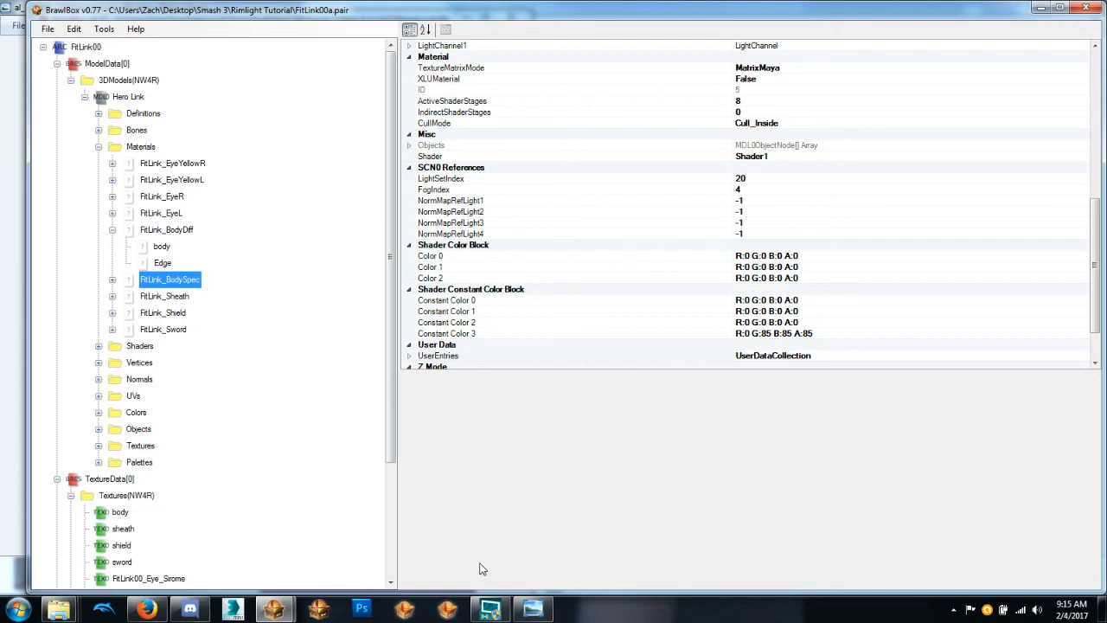
{"action": "left_click", "coordinate": [490, 609]}
{"action": "left_click", "coordinate": [423, 121]}
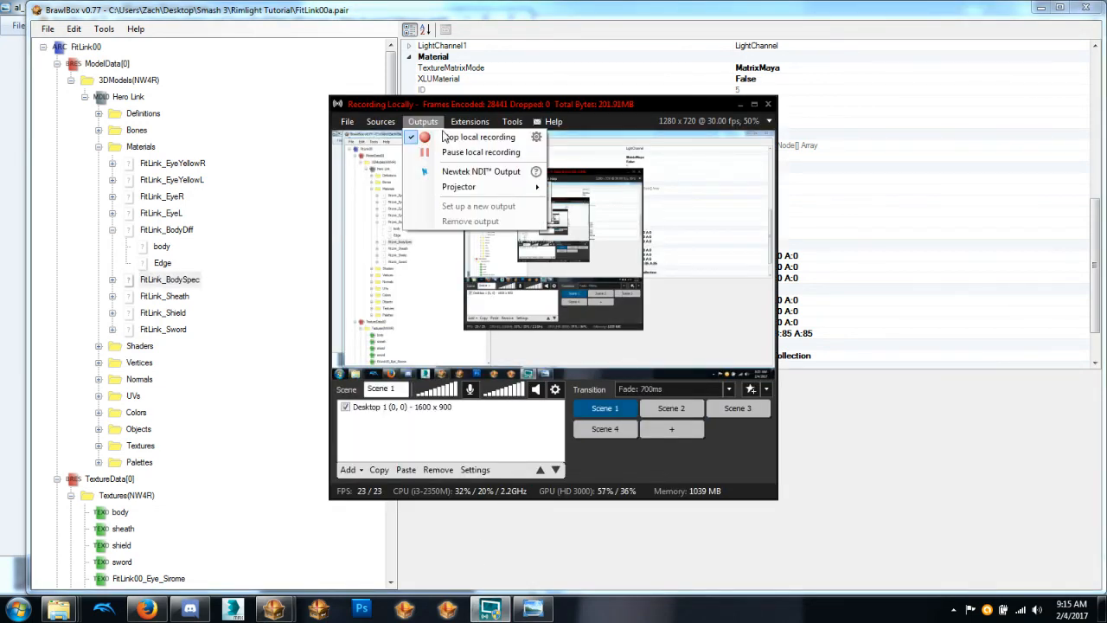